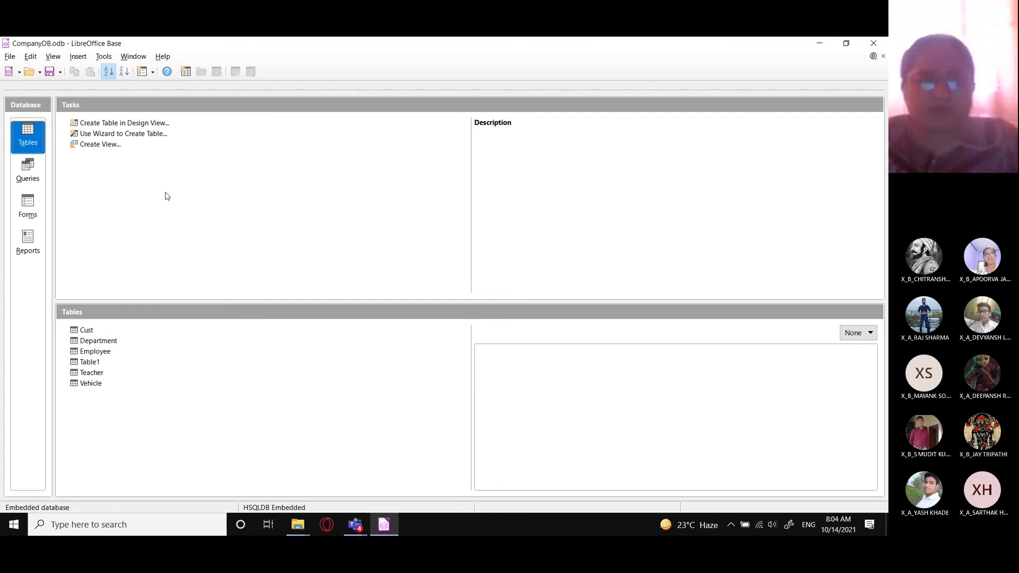
# - Glance at the app list and the Teams meeting window, then return to the database
pyautogui.click(11, 533)
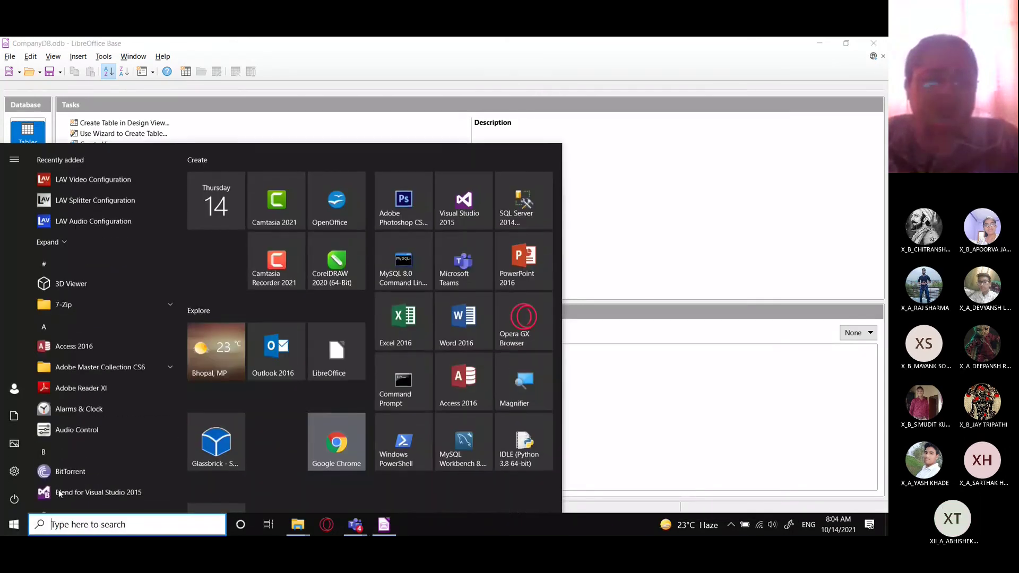
pyautogui.click(201, 436)
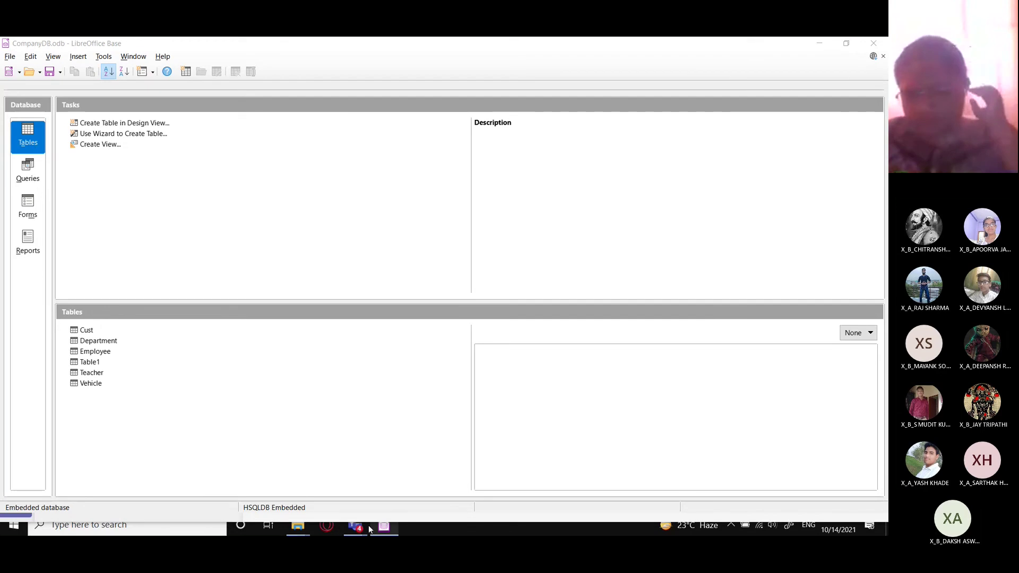
pyautogui.moveTo(360, 525)
pyautogui.click(376, 471)
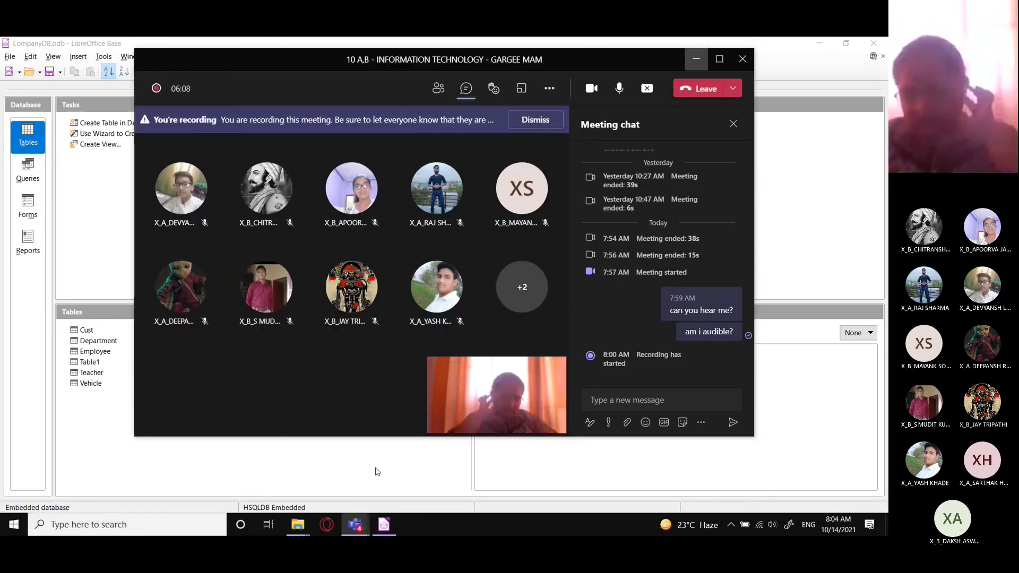
pyautogui.click(696, 59)
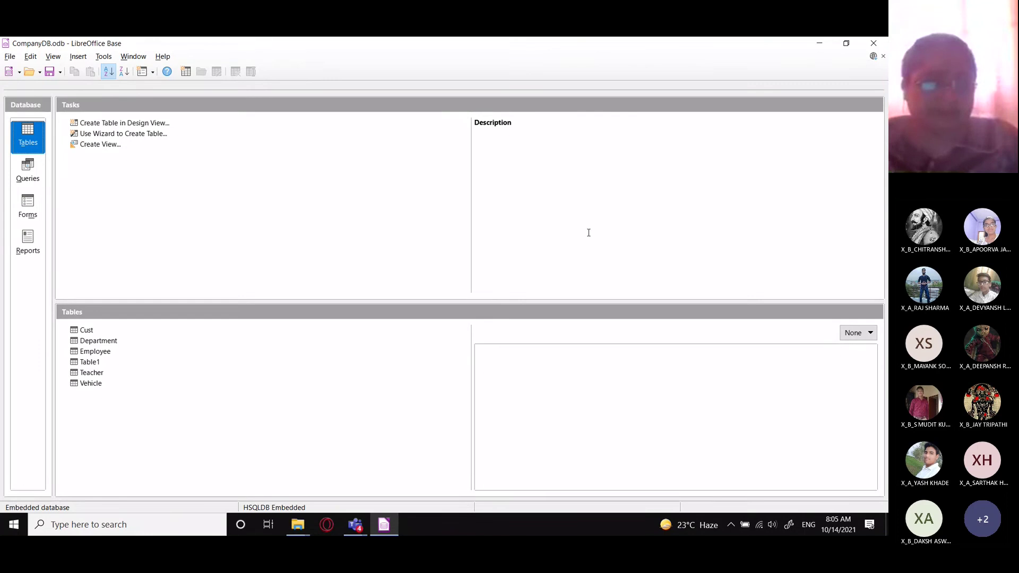
# - Switch to File Explorer and browse the MICROSOFT TEAMS, CLASS 10 and resources folders
pyautogui.moveTo(299, 525)
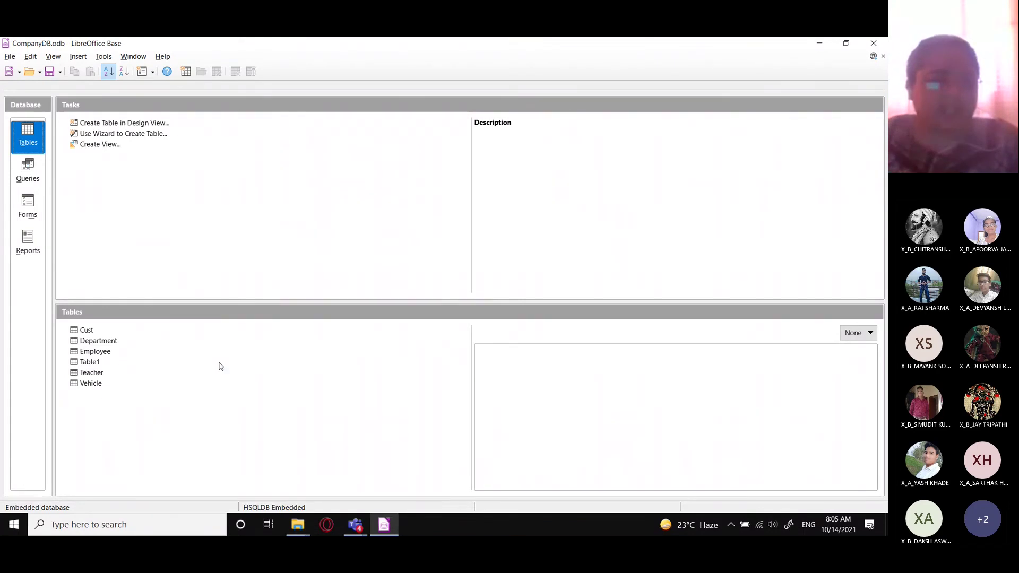
pyautogui.click(299, 525)
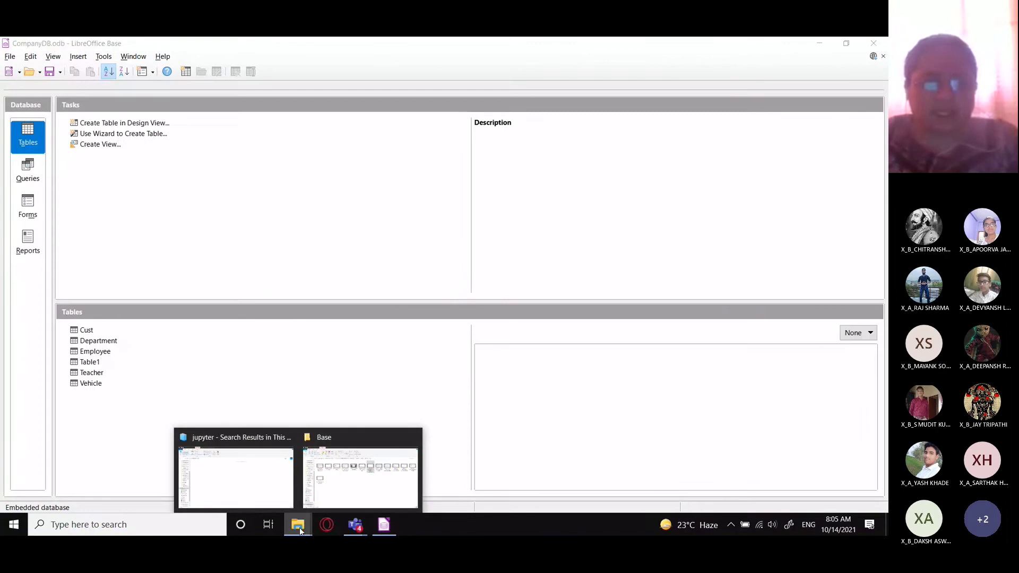
pyautogui.click(266, 465)
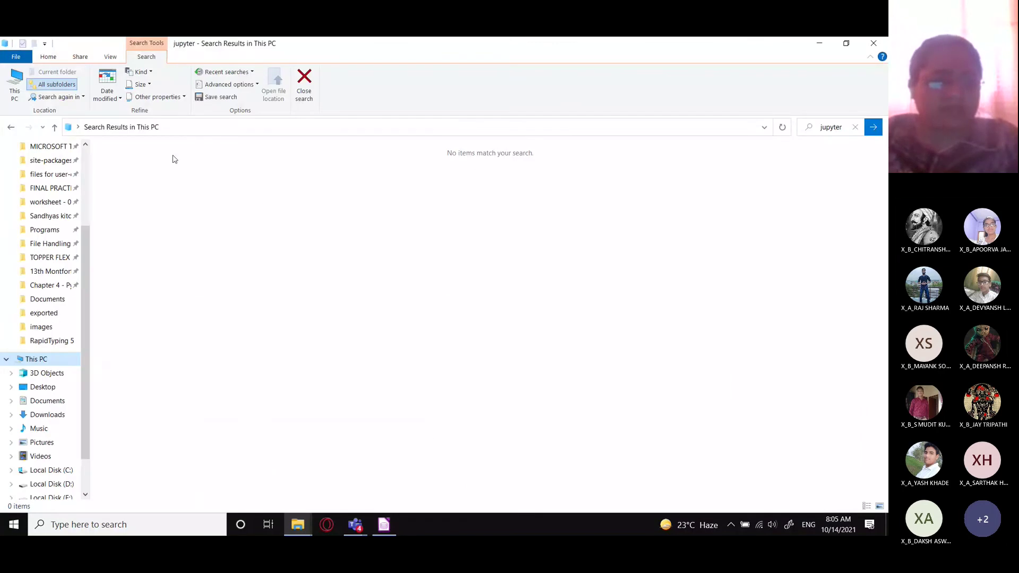
pyautogui.click(47, 148)
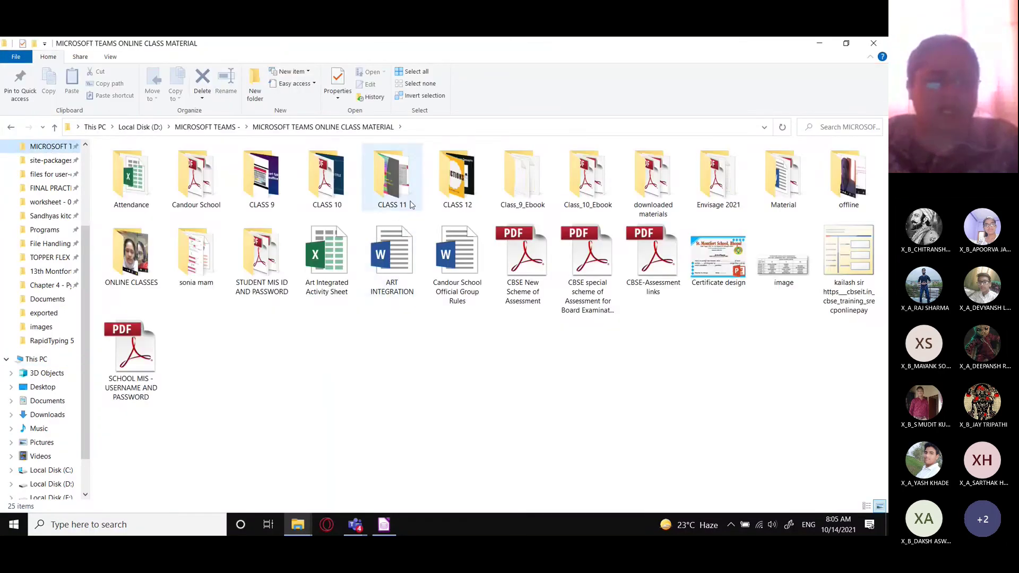
pyautogui.doubleClick(322, 183)
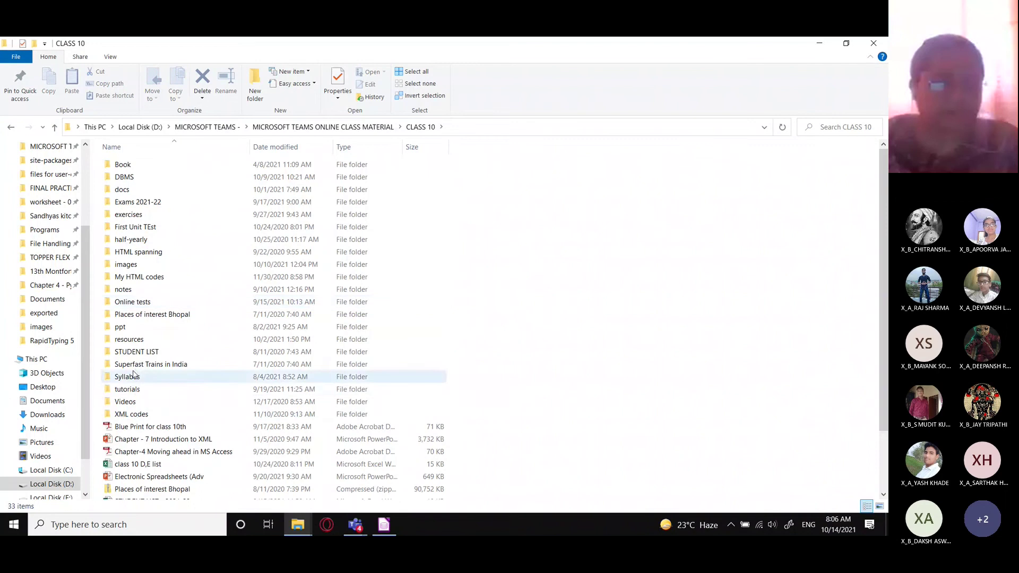
pyautogui.click(133, 340)
pyautogui.doubleClick(133, 340)
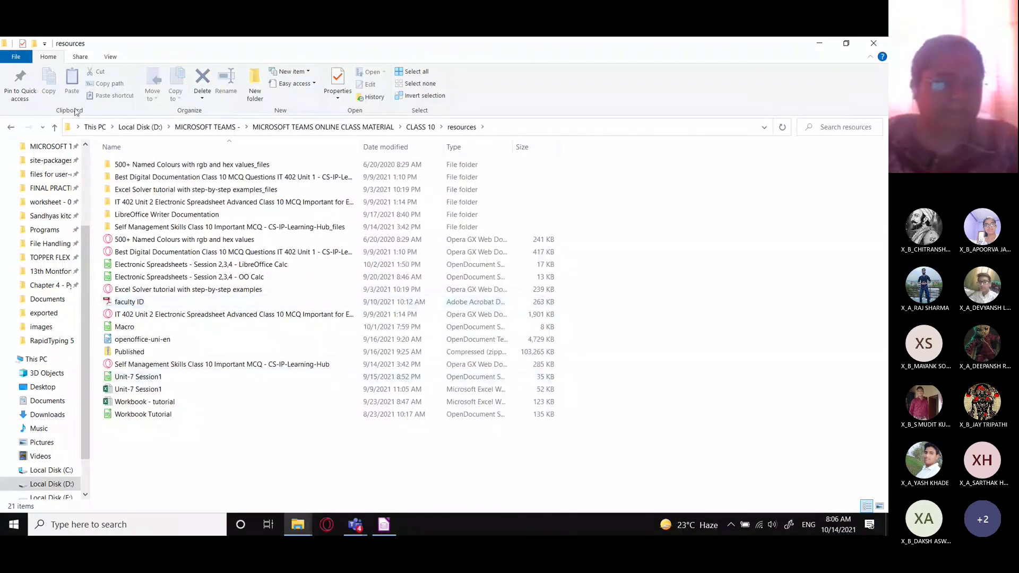
pyautogui.click(54, 127)
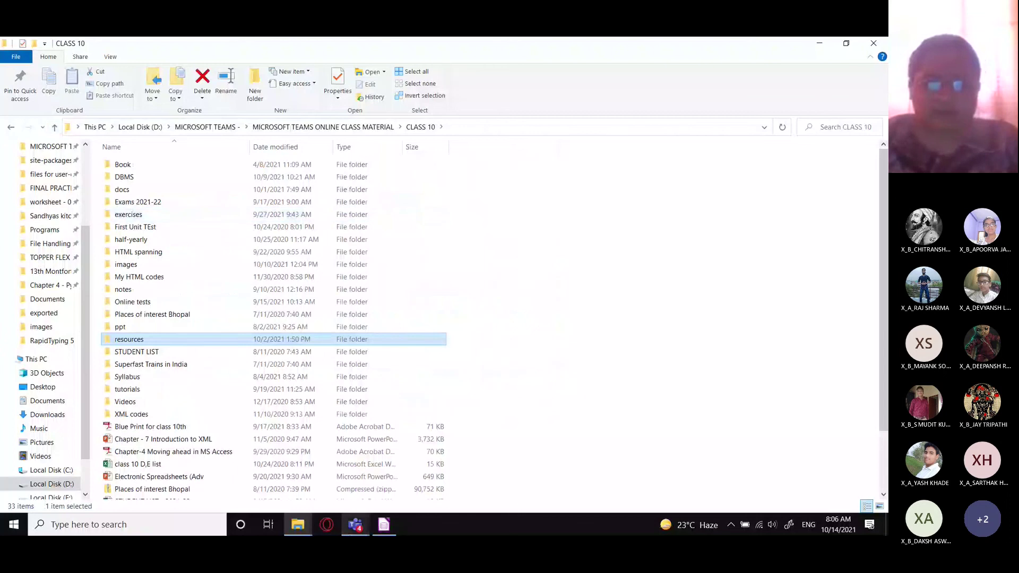
# - Admit the guest waiting in the Teams meeting lobby from the participant list
pyautogui.moveTo(355, 523)
pyautogui.click(380, 454)
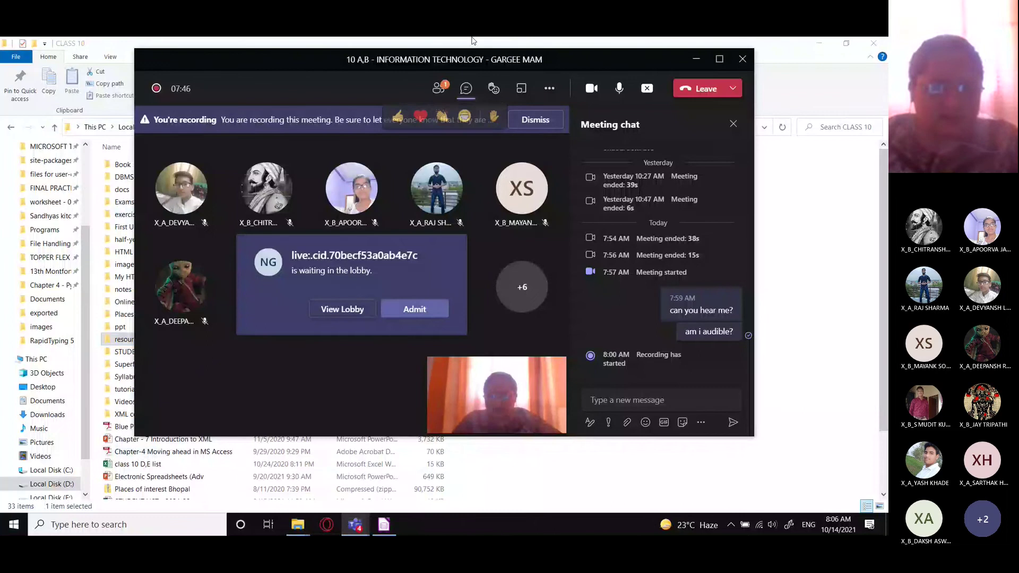
pyautogui.click(437, 89)
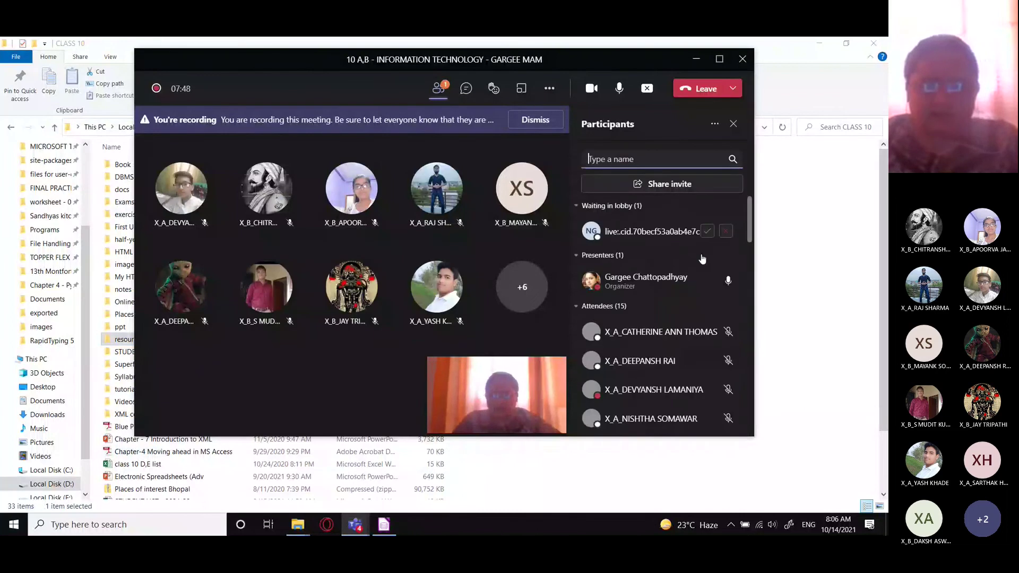
pyautogui.click(708, 232)
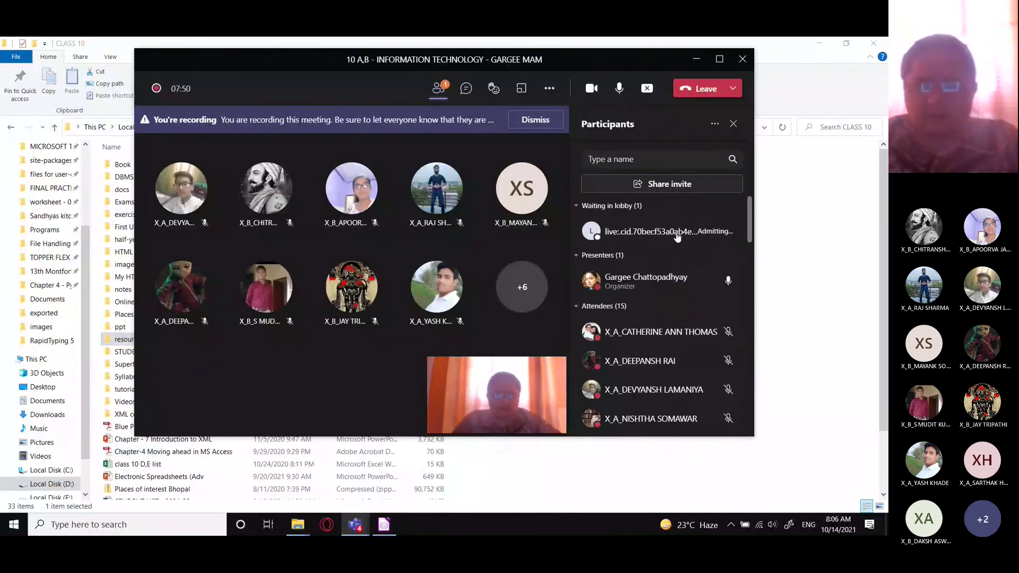
pyautogui.click(697, 60)
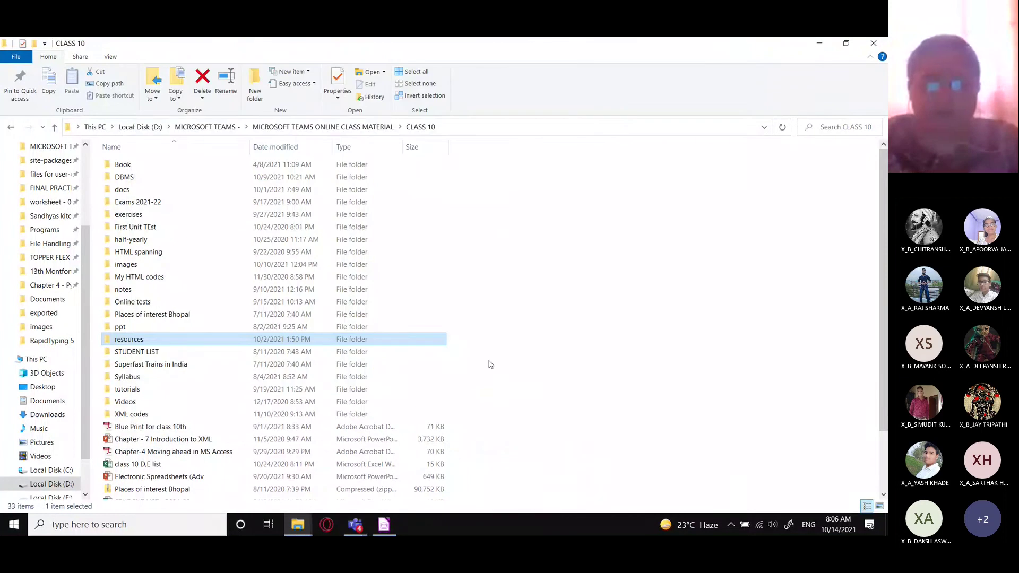
pyautogui.moveTo(354, 530)
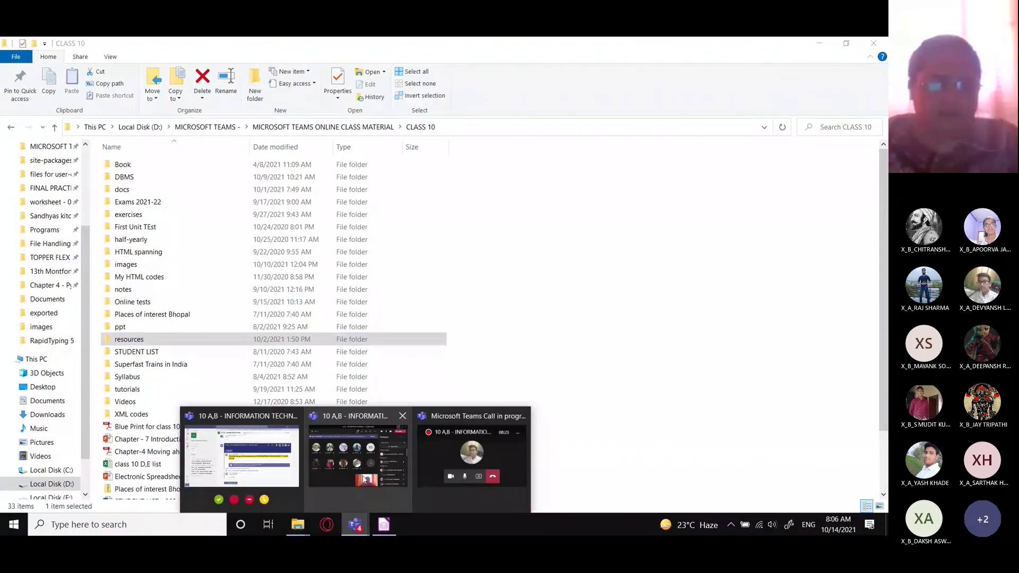
pyautogui.click(362, 476)
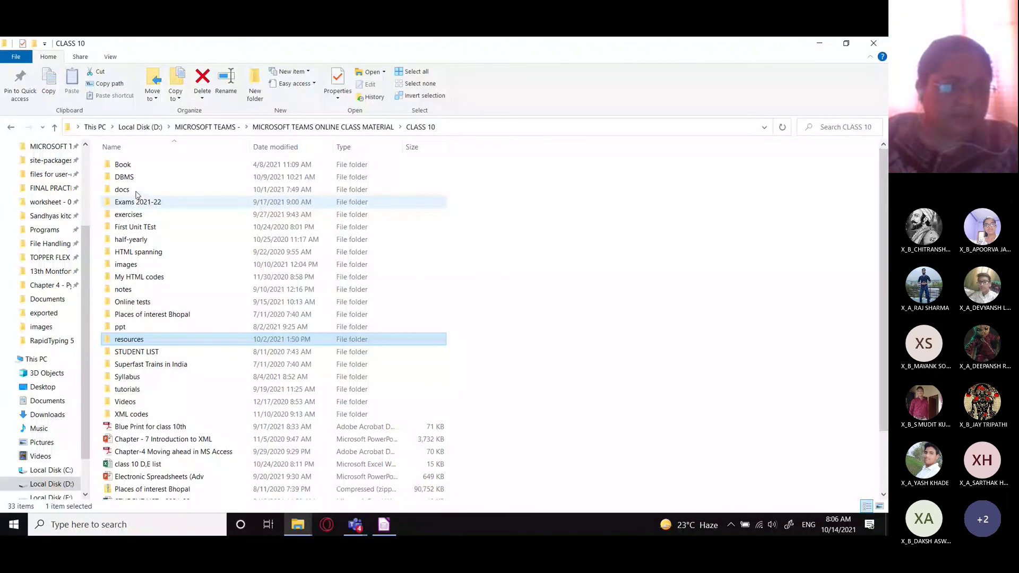
# - Look through the DBMS subfolders, then select the address file in Documents
pyautogui.doubleClick(124, 177)
pyautogui.doubleClick(130, 176)
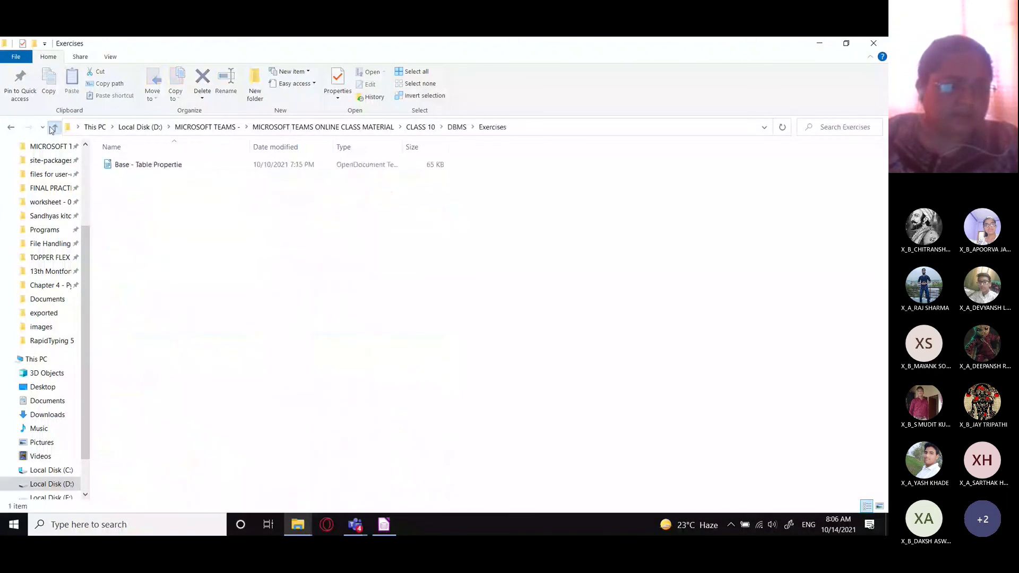
pyautogui.click(54, 127)
pyautogui.doubleClick(125, 203)
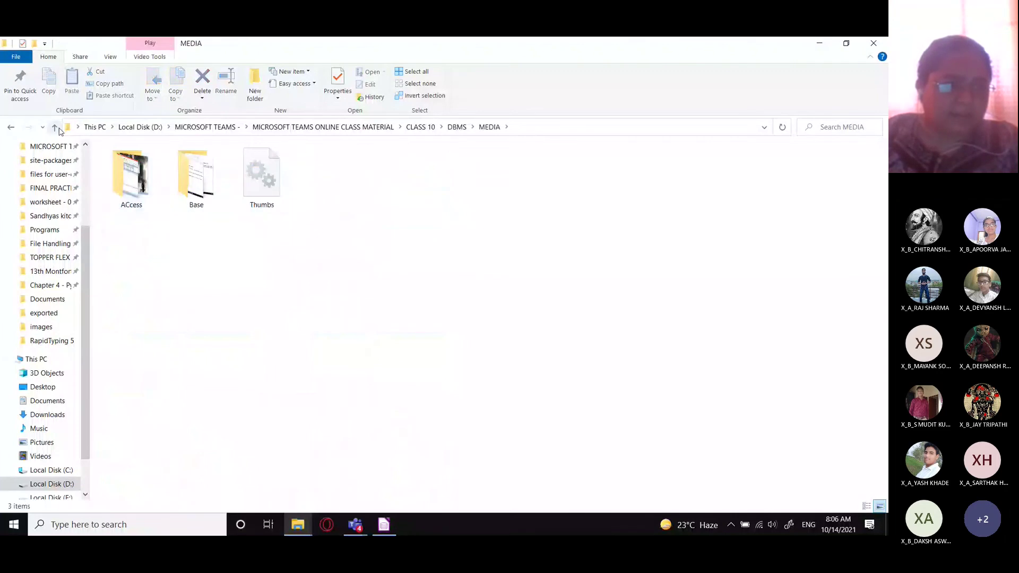
pyautogui.click(54, 128)
pyautogui.doubleClick(142, 167)
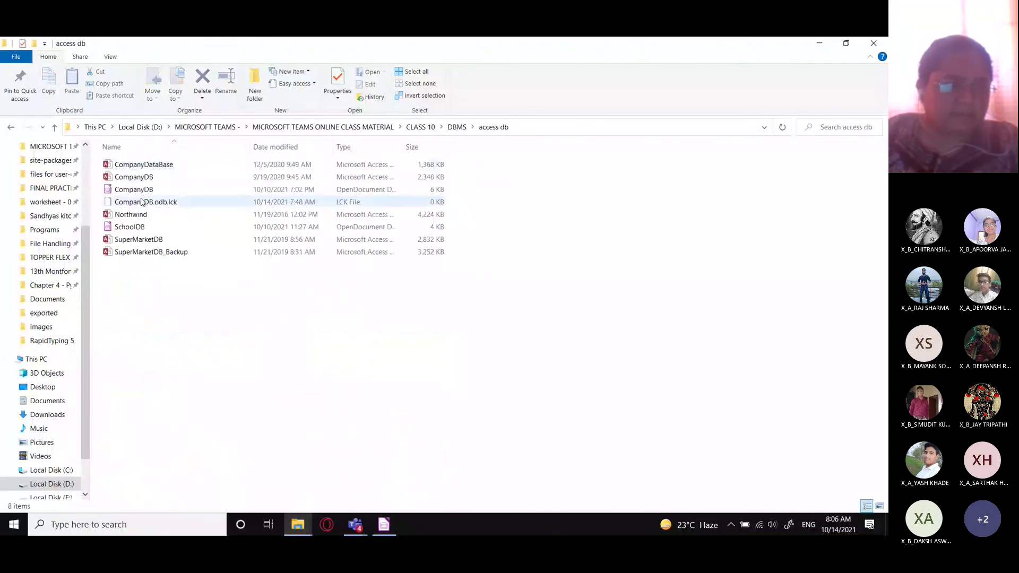
pyautogui.click(54, 128)
pyautogui.click(47, 401)
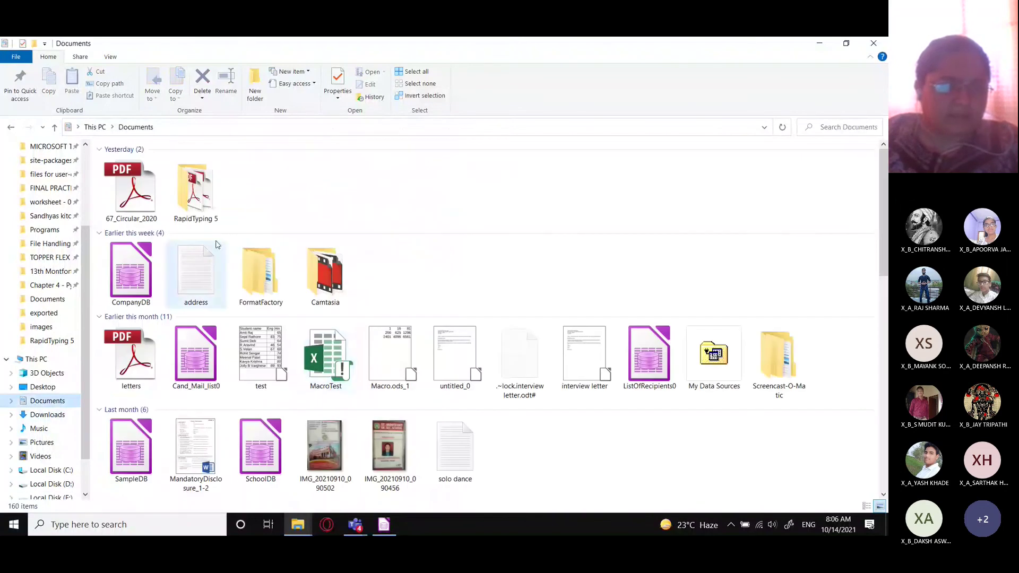
pyautogui.click(224, 287)
# - Open the address file in maximised Notepad and highlight contact details and the field-name list
pyautogui.doubleClick(225, 288)
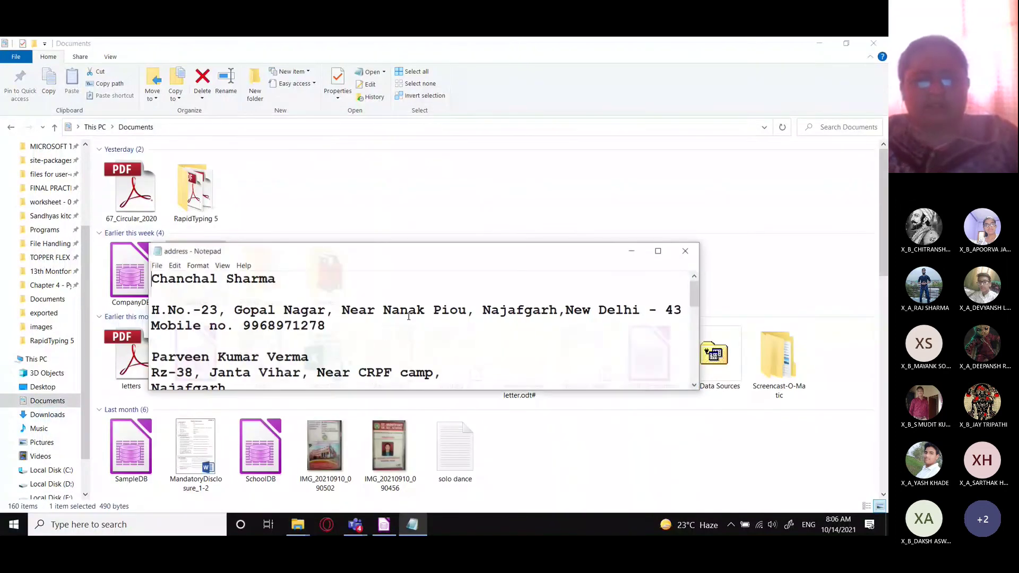
pyautogui.doubleClick(593, 190)
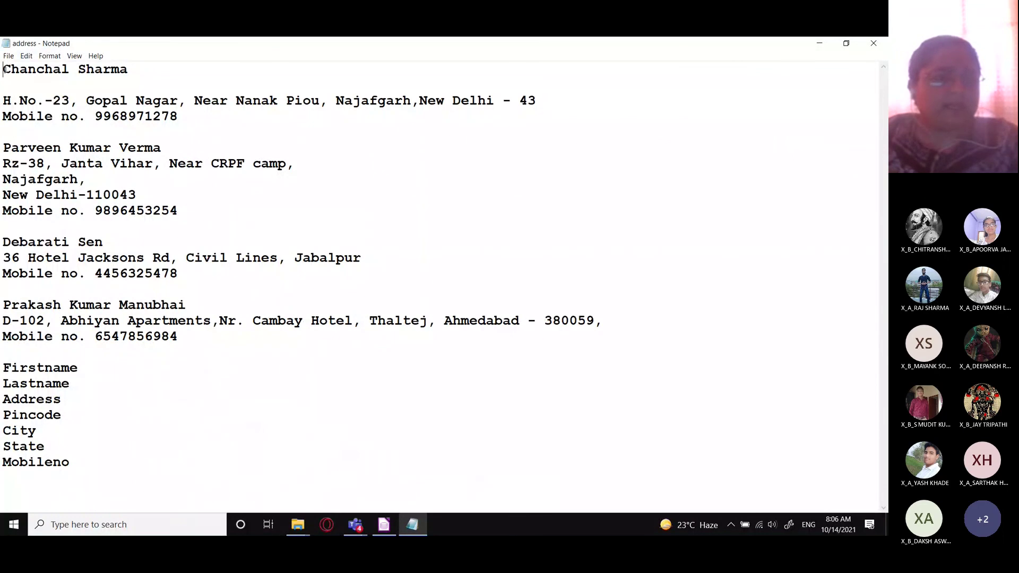
pyautogui.moveTo(5, 69); pyautogui.dragTo(232, 330)
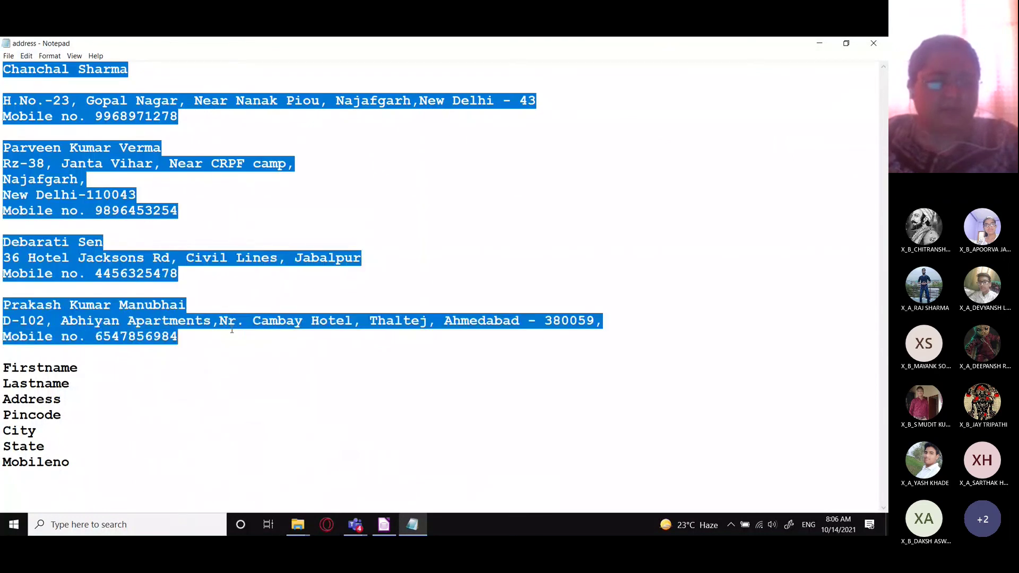
pyautogui.click(336, 236)
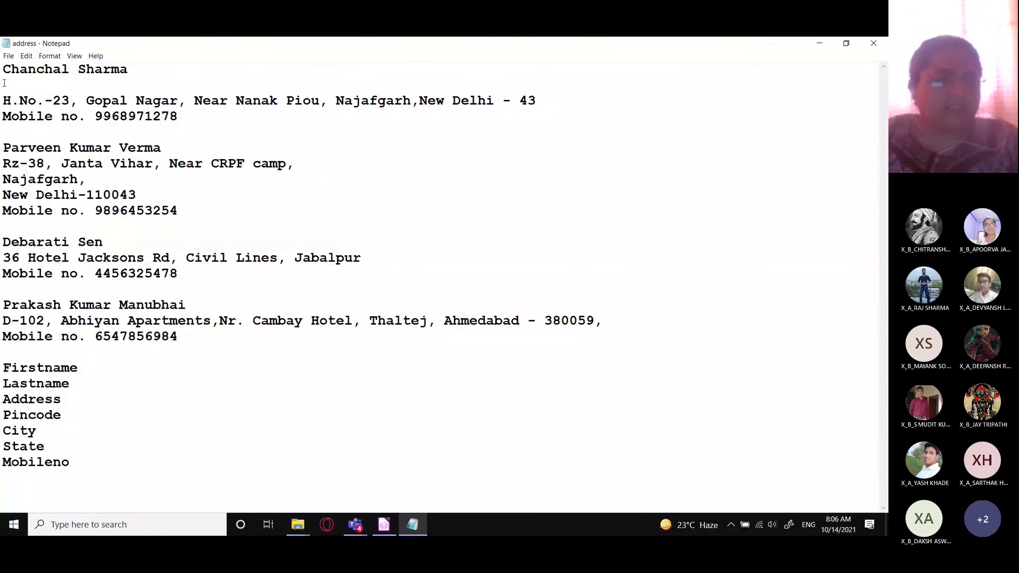
pyautogui.moveTo(4, 70); pyautogui.dragTo(128, 70)
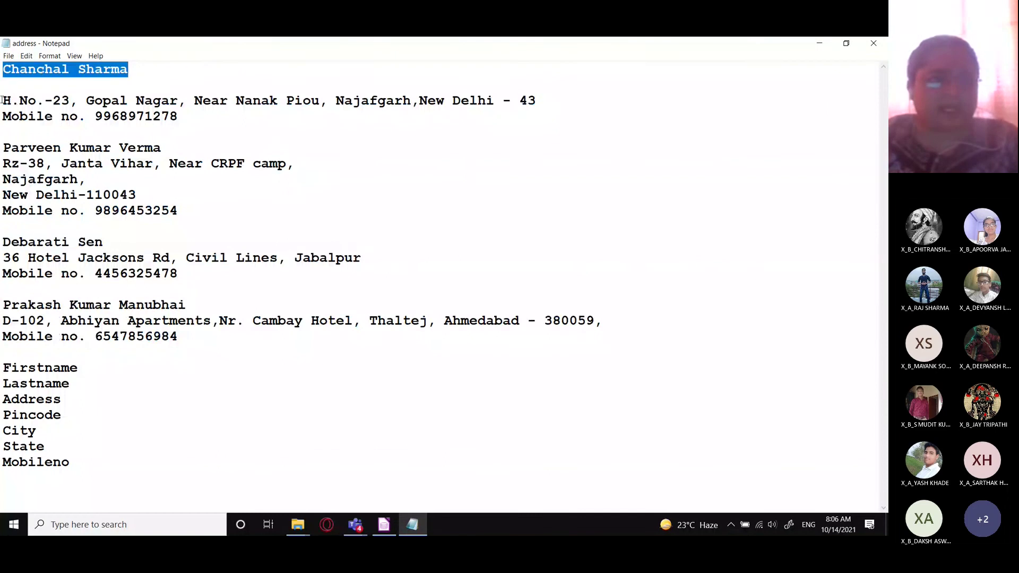
pyautogui.moveTo(2, 101); pyautogui.dragTo(553, 103)
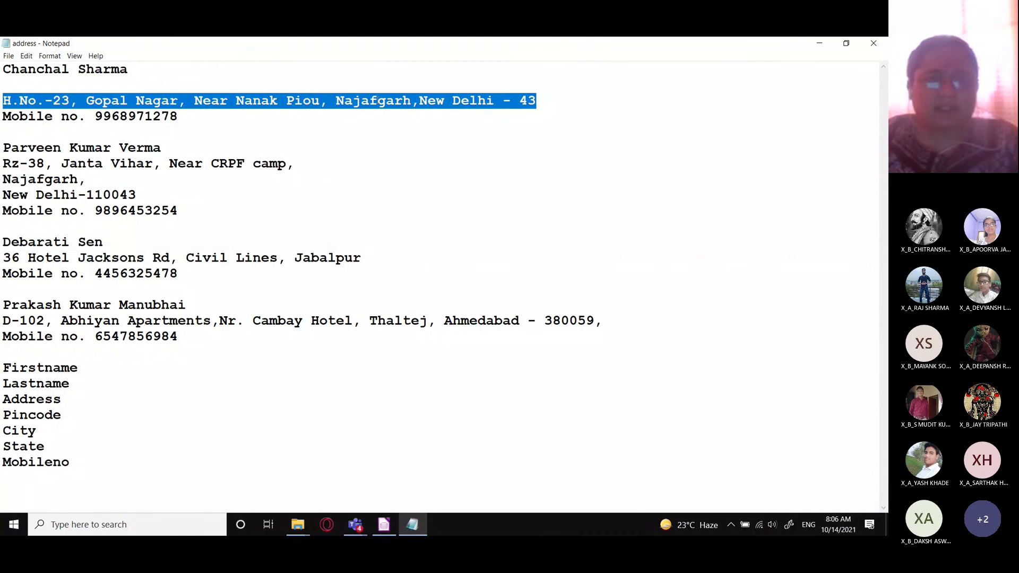
pyautogui.moveTo(418, 101); pyautogui.dragTo(544, 104)
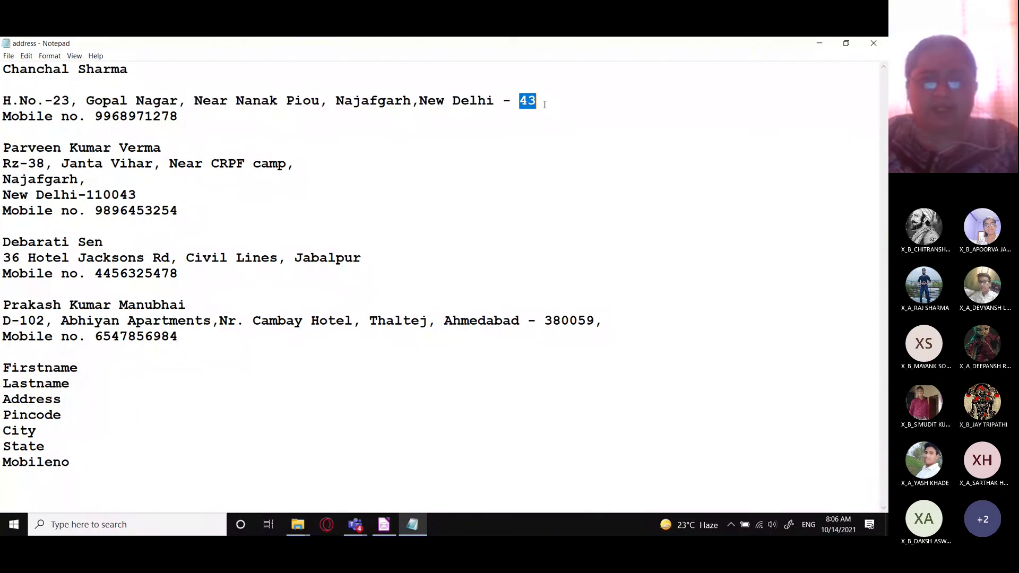
pyautogui.click(367, 111)
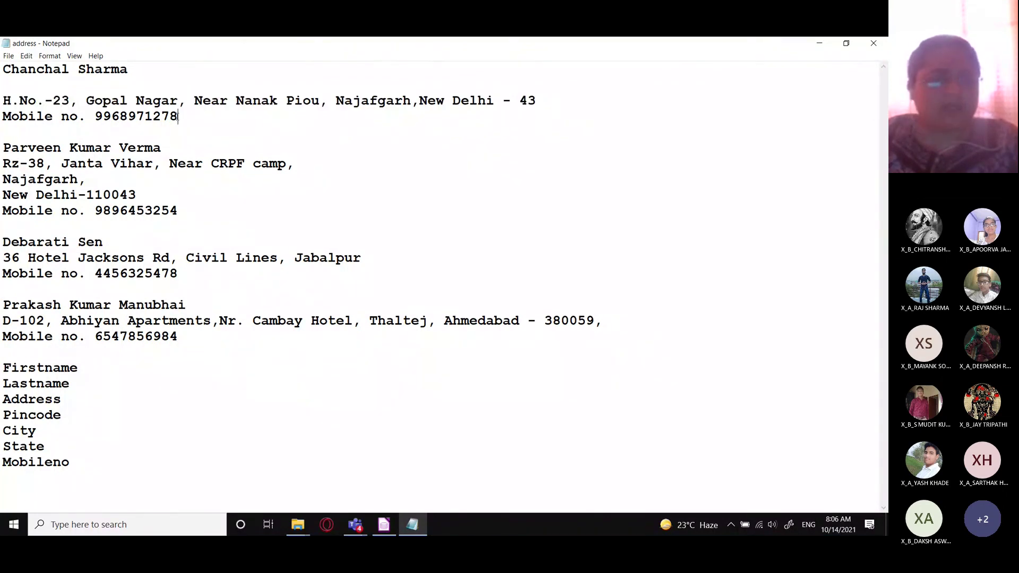
pyautogui.moveTo(179, 116); pyautogui.dragTo(2, 111)
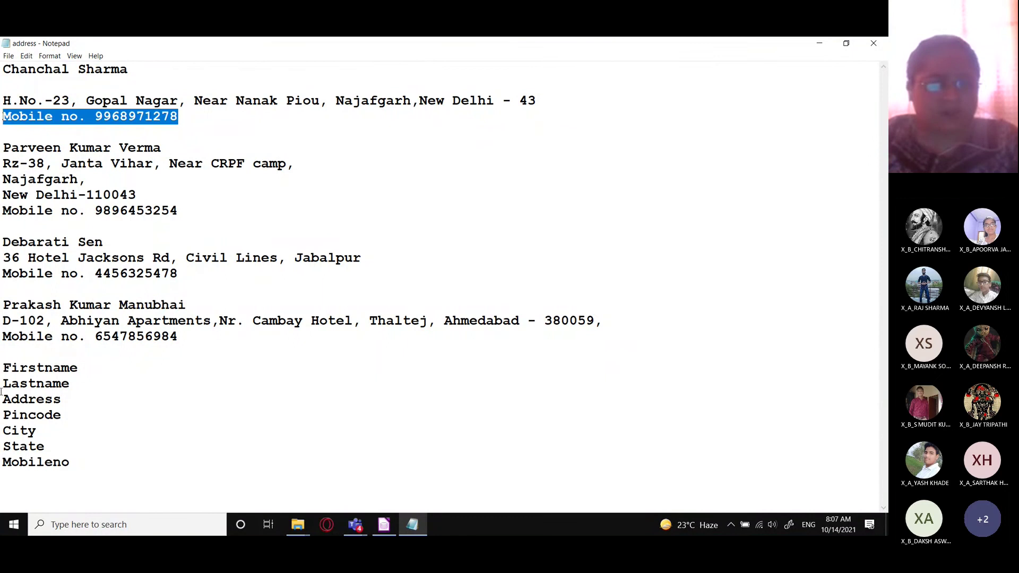
pyautogui.moveTo(2, 368); pyautogui.dragTo(78, 463)
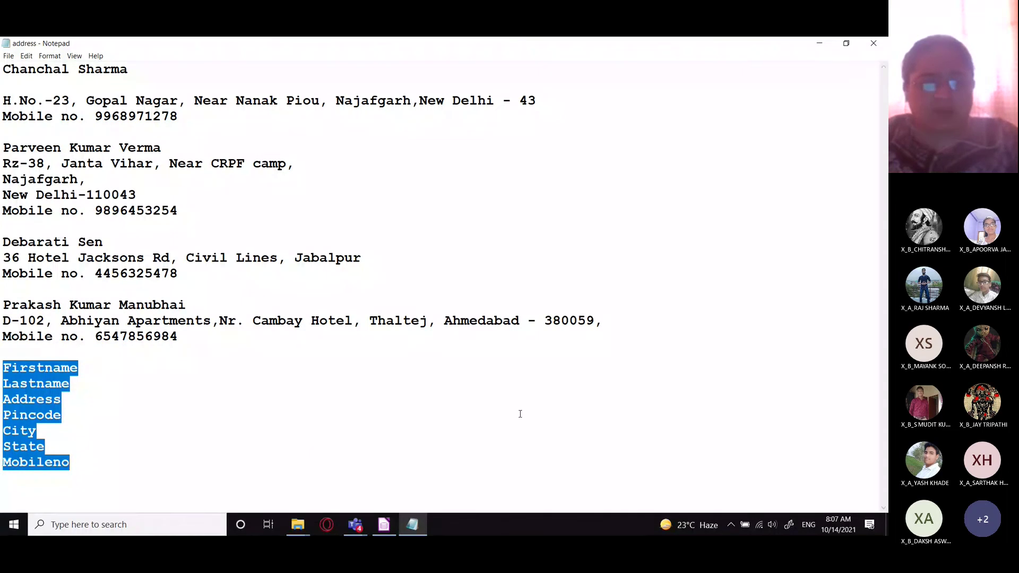
# - Switch to CompanyDB and open then close an empty table design
pyautogui.click(384, 524)
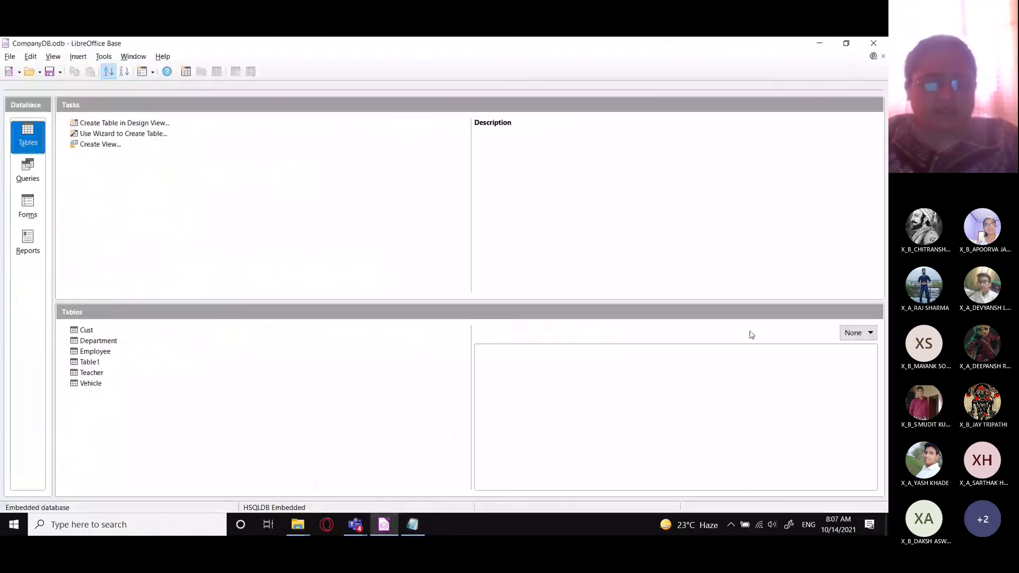
pyautogui.click(74, 124)
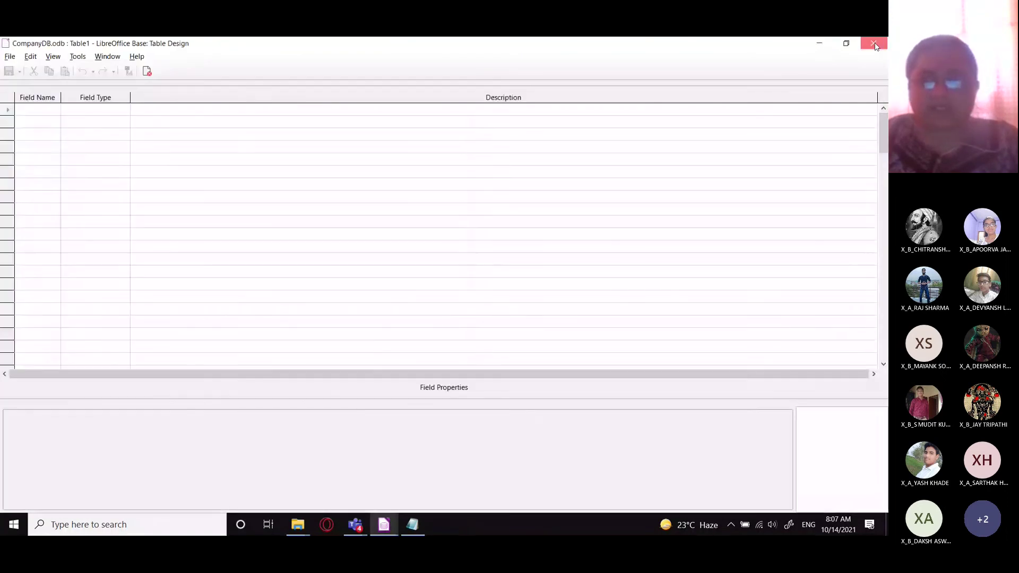
pyautogui.click(876, 44)
pyautogui.click(731, 525)
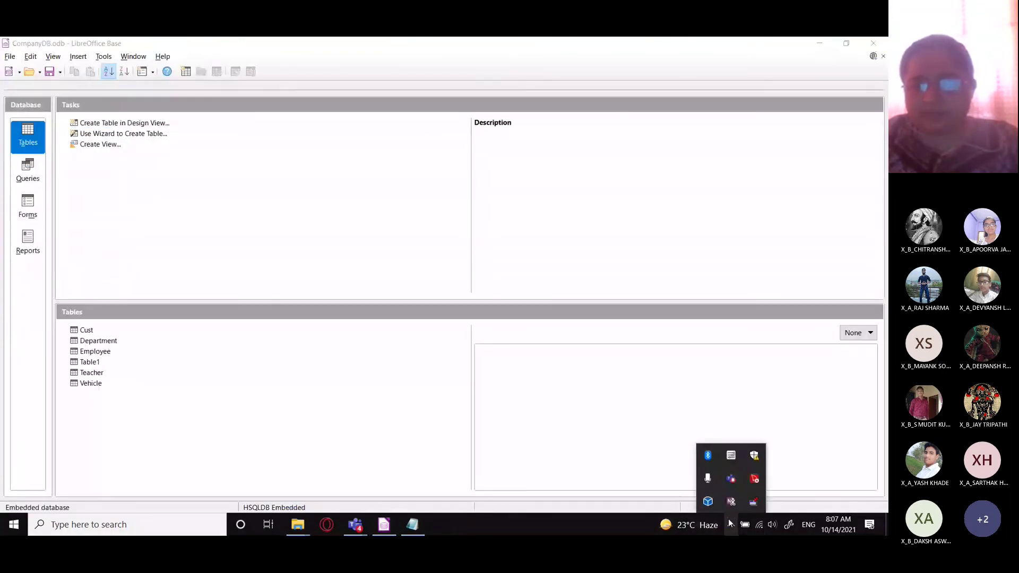
pyautogui.rightClick(704, 507)
pyautogui.click(678, 498)
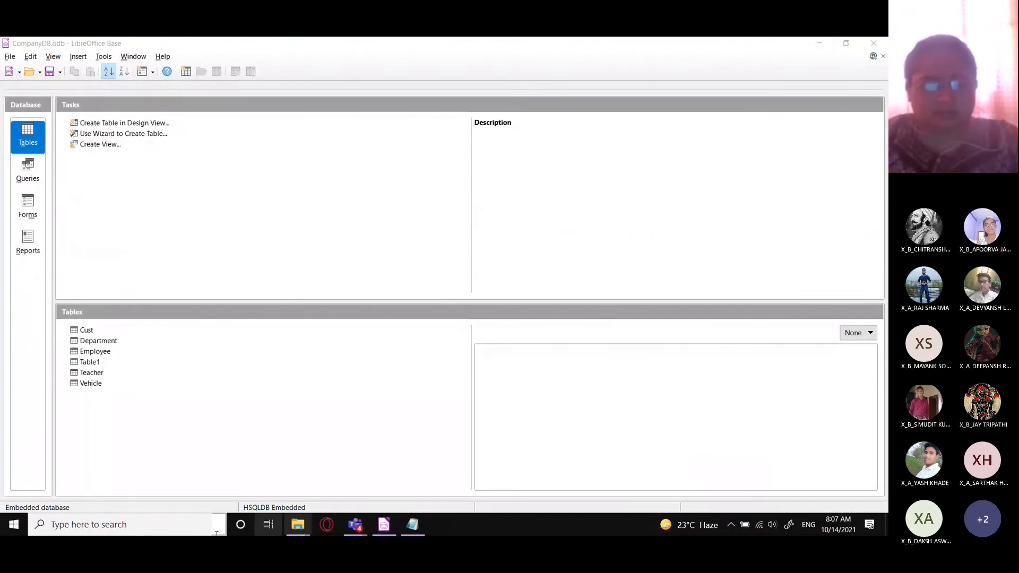
pyautogui.click(9, 525)
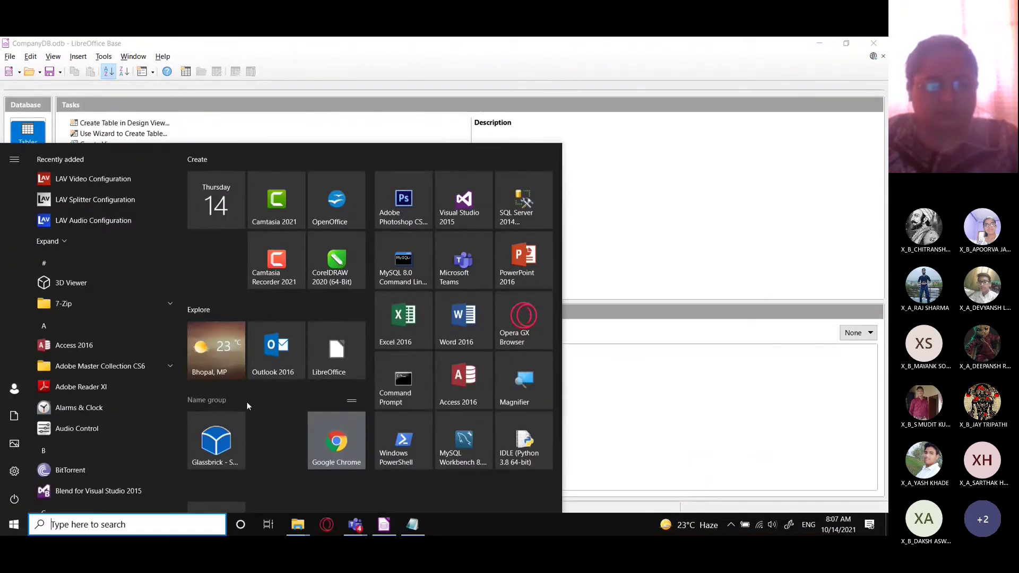
pyautogui.click(213, 419)
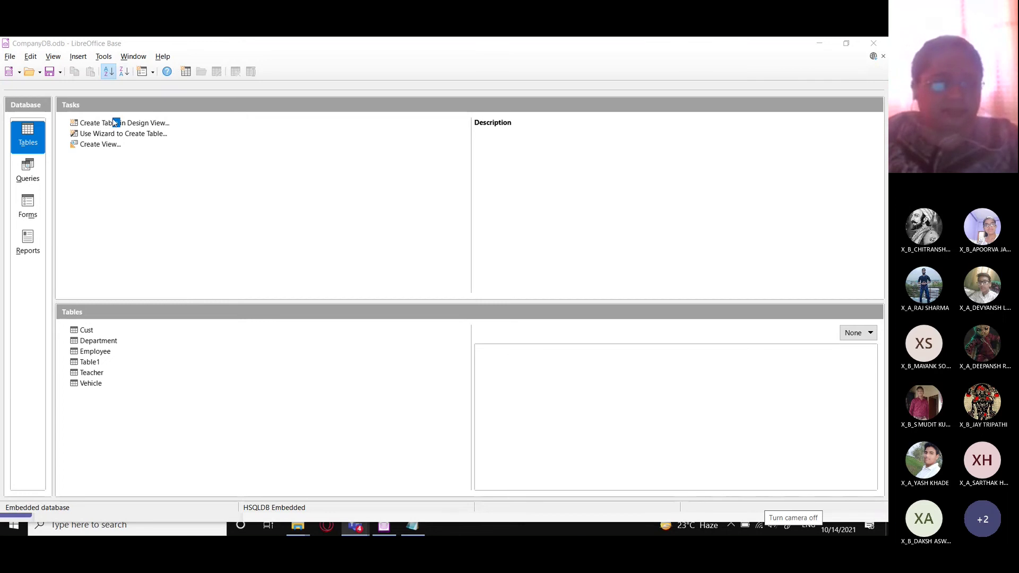
# - Open and discard a new view design twice, dismissing Add Tables each time
pyautogui.click(100, 144)
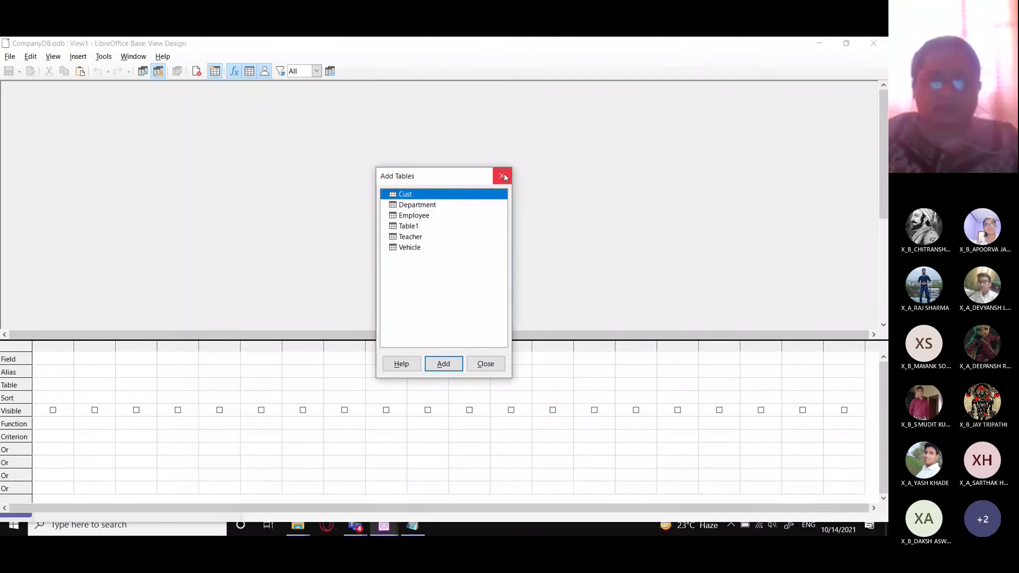
pyautogui.click(502, 176)
pyautogui.click(873, 44)
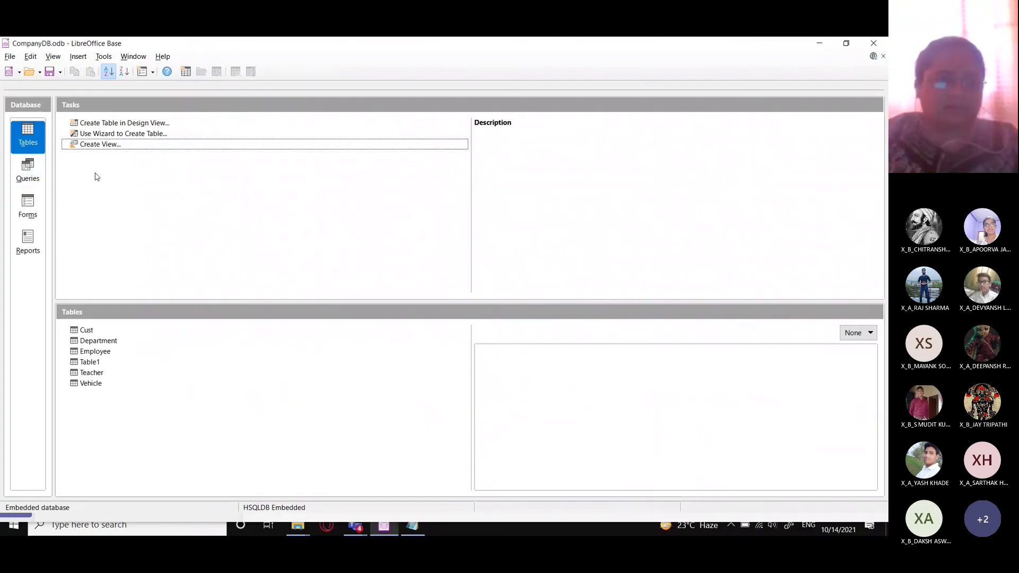
pyautogui.press('Return')
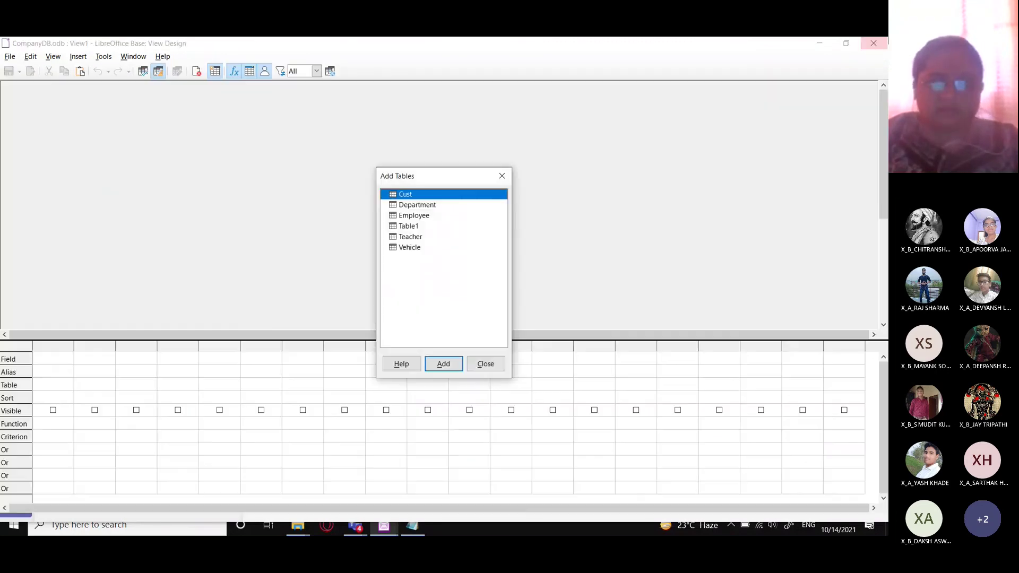
pyautogui.click(502, 176)
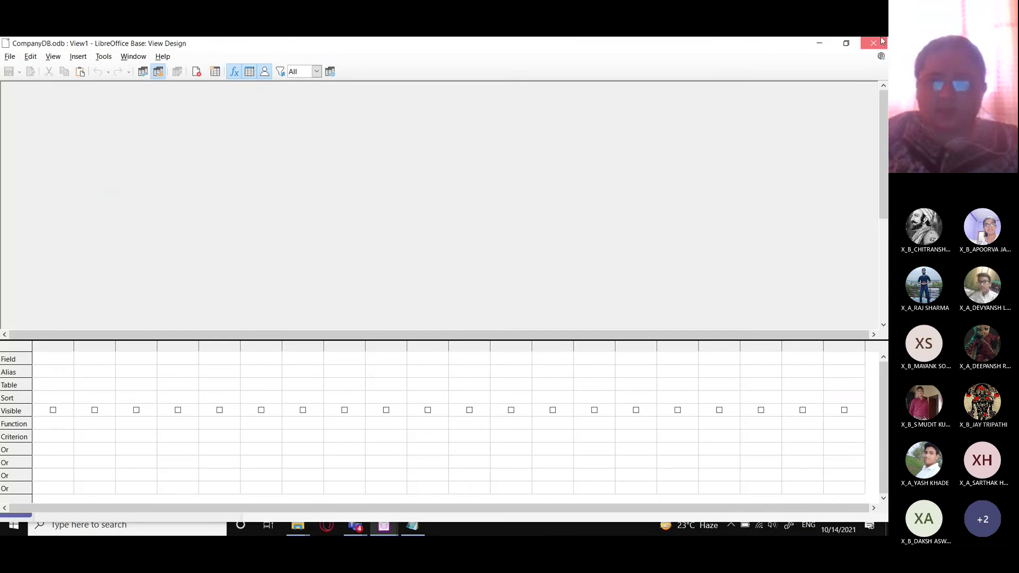
pyautogui.click(873, 44)
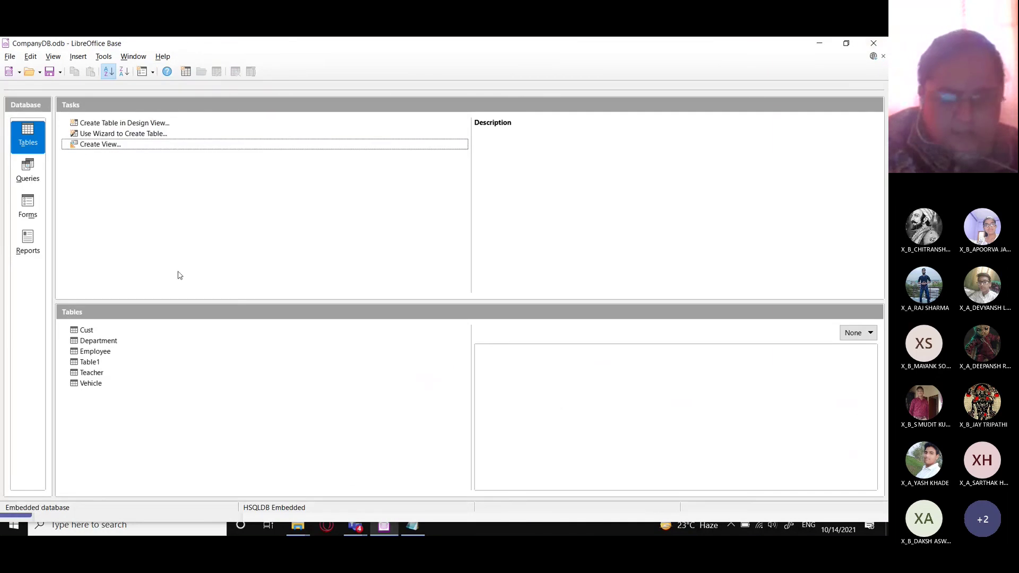
# - Quit the background tray app and relaunch the Glassbrick screen magnifier from Start
pyautogui.click(728, 526)
pyautogui.rightClick(708, 501)
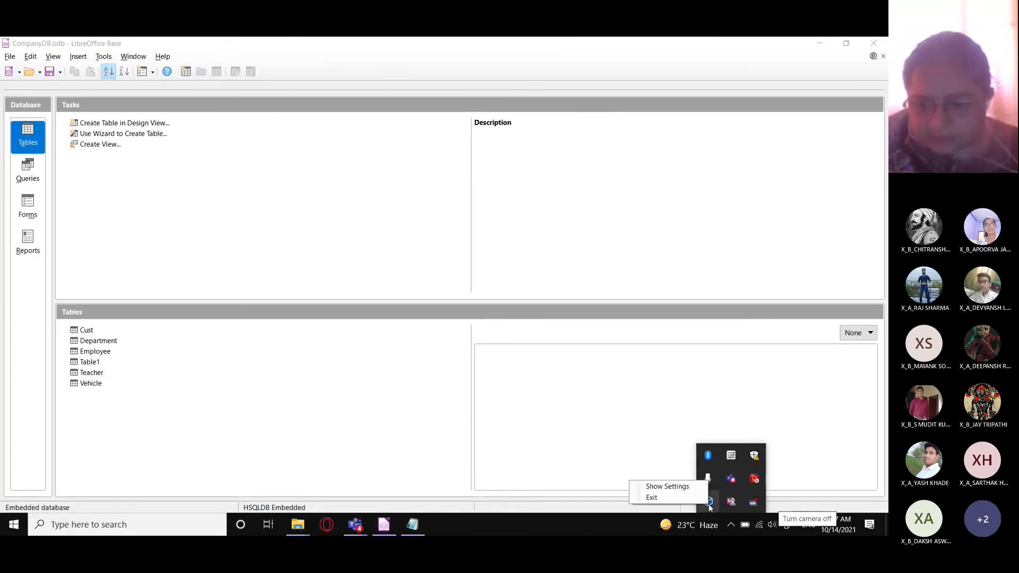
pyautogui.click(652, 498)
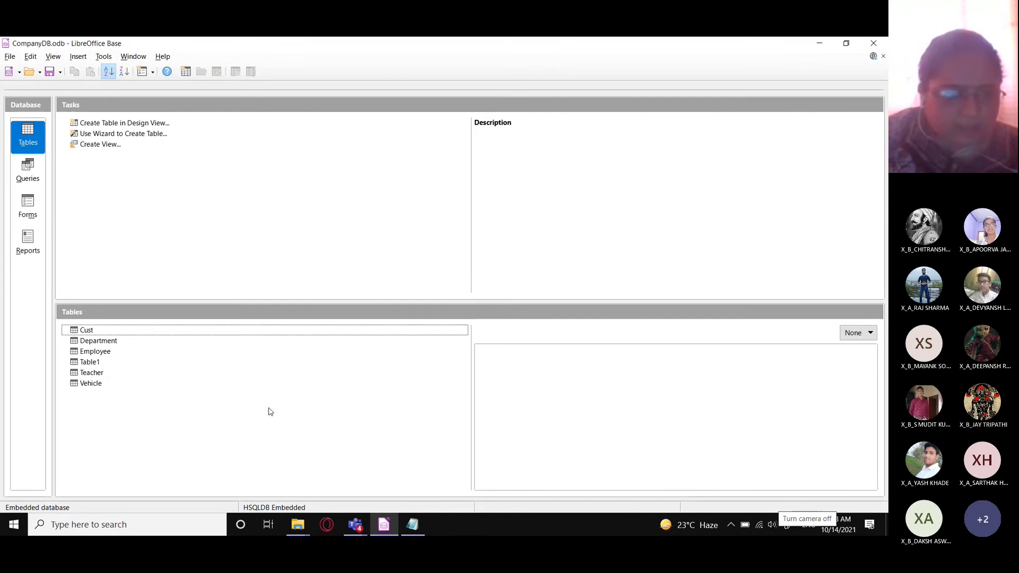
pyautogui.click(14, 525)
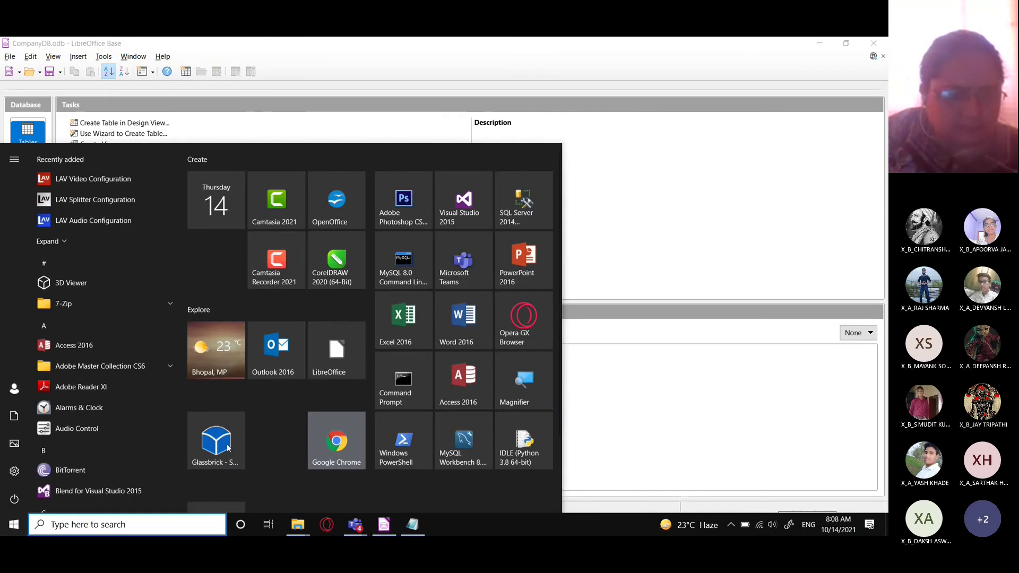
pyautogui.click(228, 446)
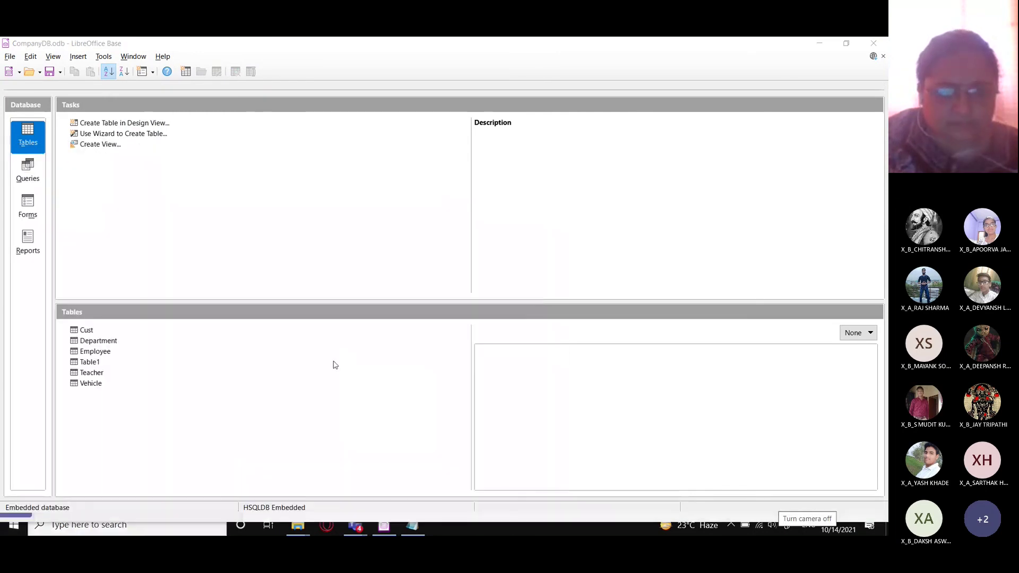
# - Open Task Manager from the taskbar menu, scroll the process list, then close it
pyautogui.rightClick(538, 513)
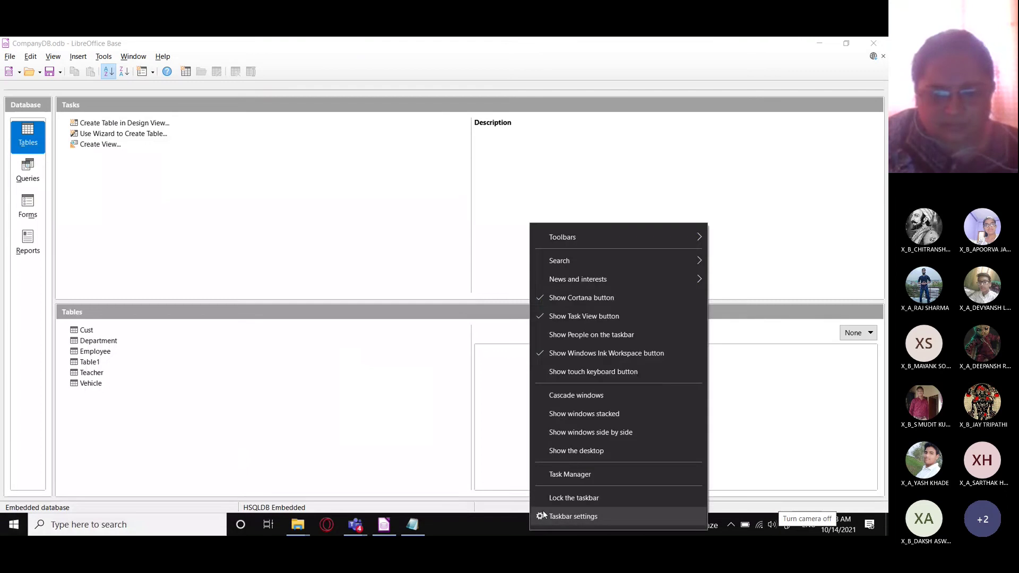
pyautogui.click(568, 475)
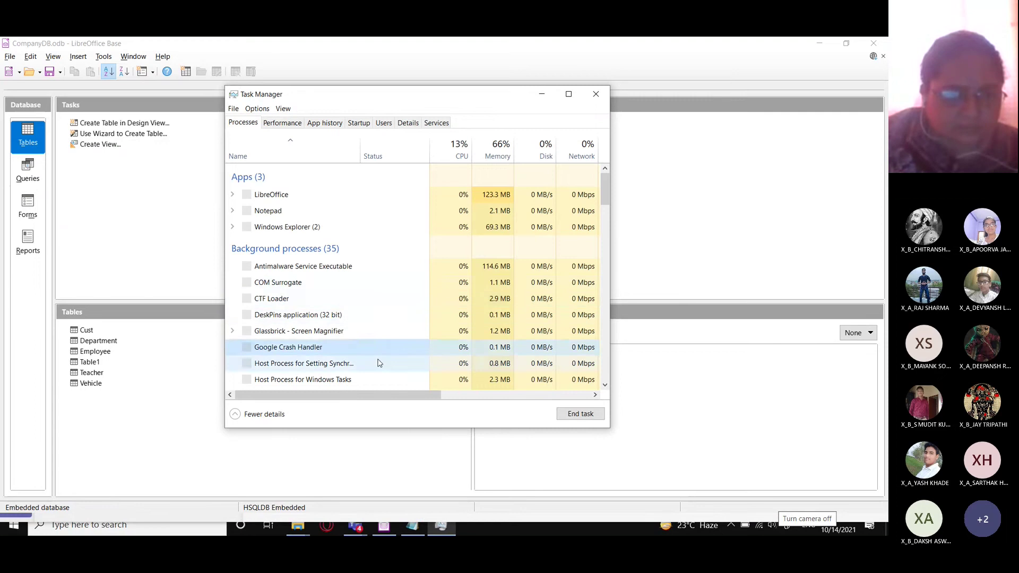
pyautogui.scroll(-1, 380, 362)
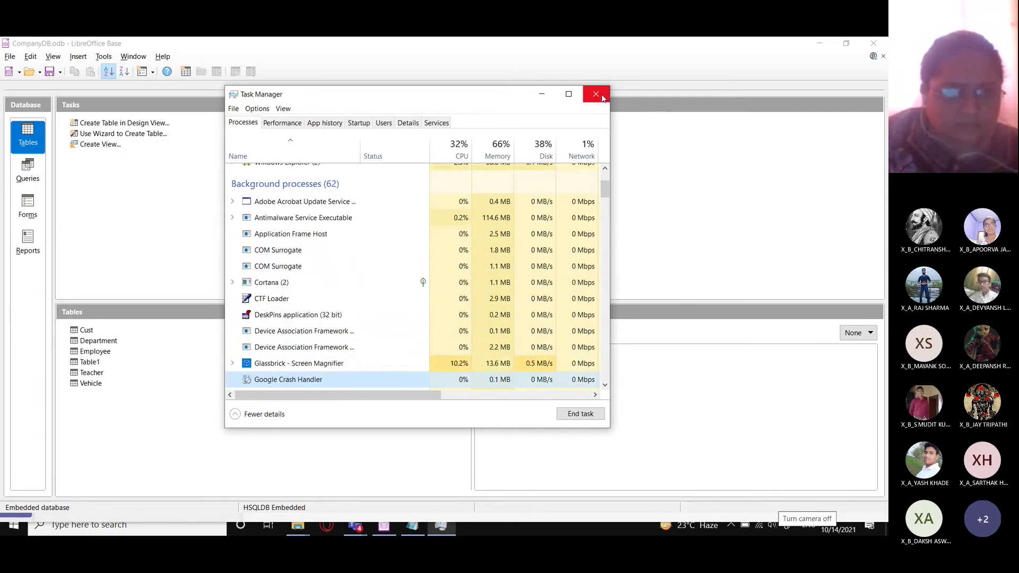
pyautogui.click(601, 97)
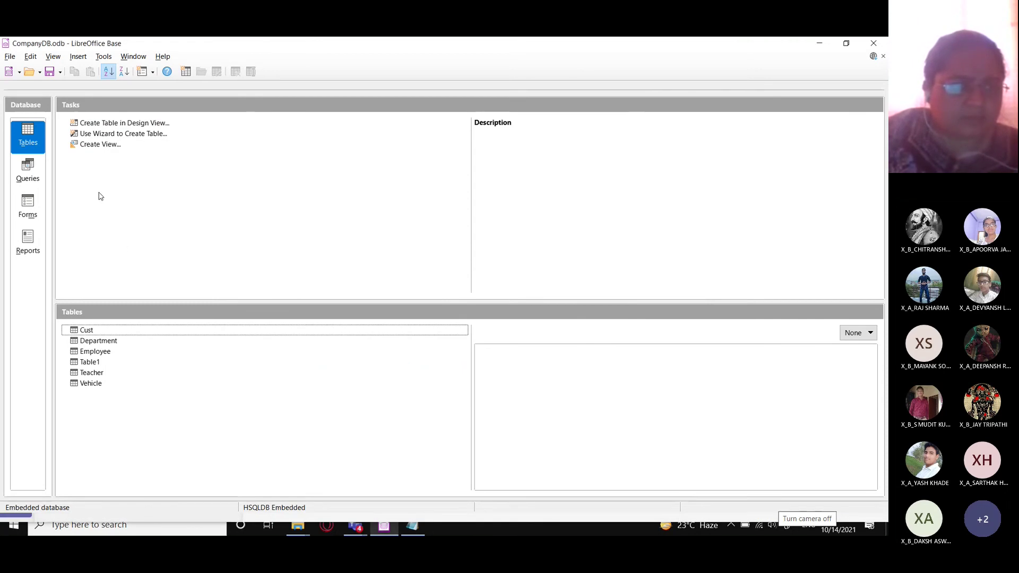
# - Open a new view design and close it without adding tables
pyautogui.click(99, 215)
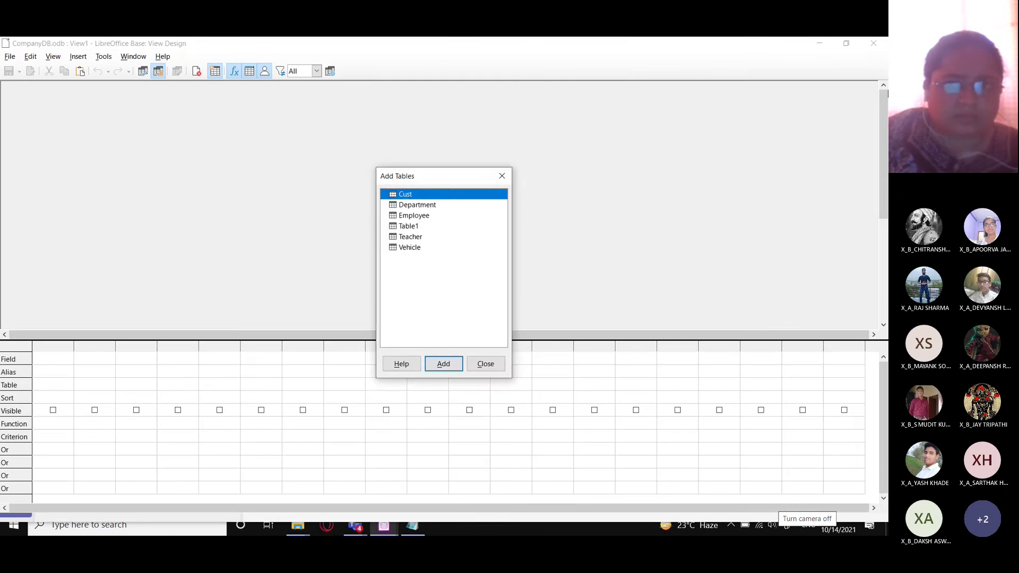
pyautogui.click(500, 178)
pyautogui.click(875, 43)
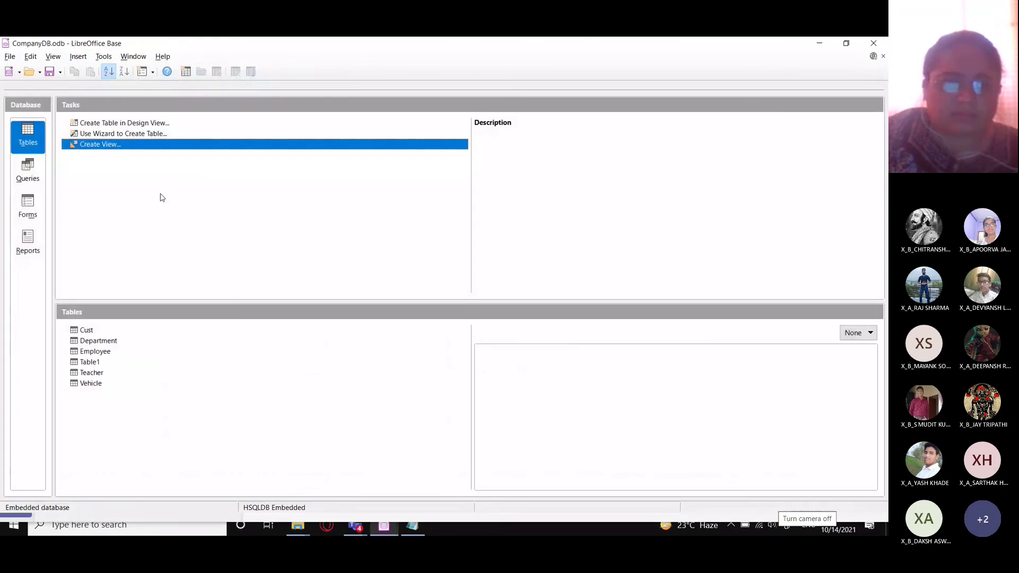
# - Launch LibreOffice from Start to reach the Start Center listing CompanyDB and SchoolDB
pyautogui.scroll(2, 33, 111)
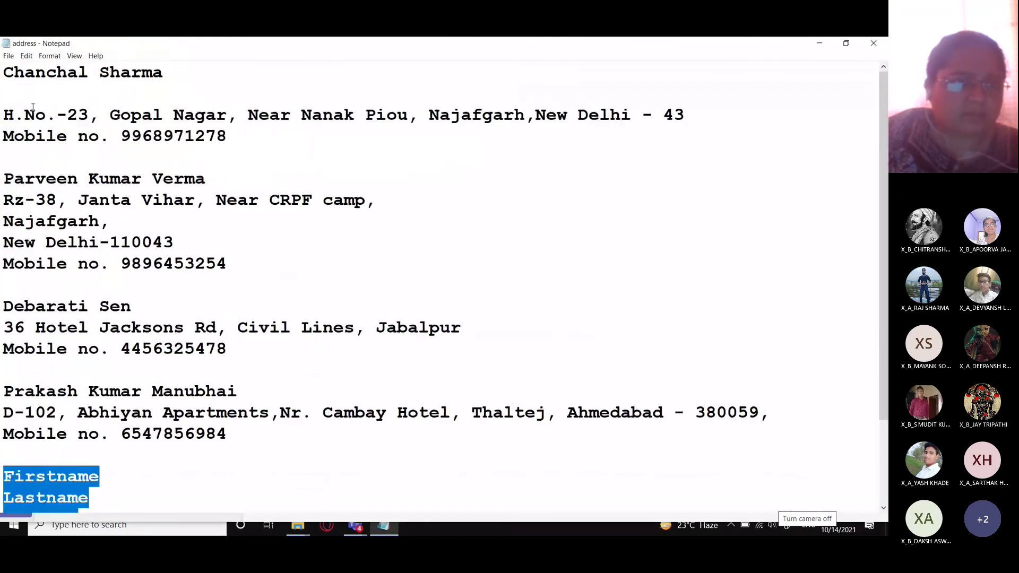
pyautogui.scroll(-6, 33, 111)
pyautogui.scroll(2, 72, 123)
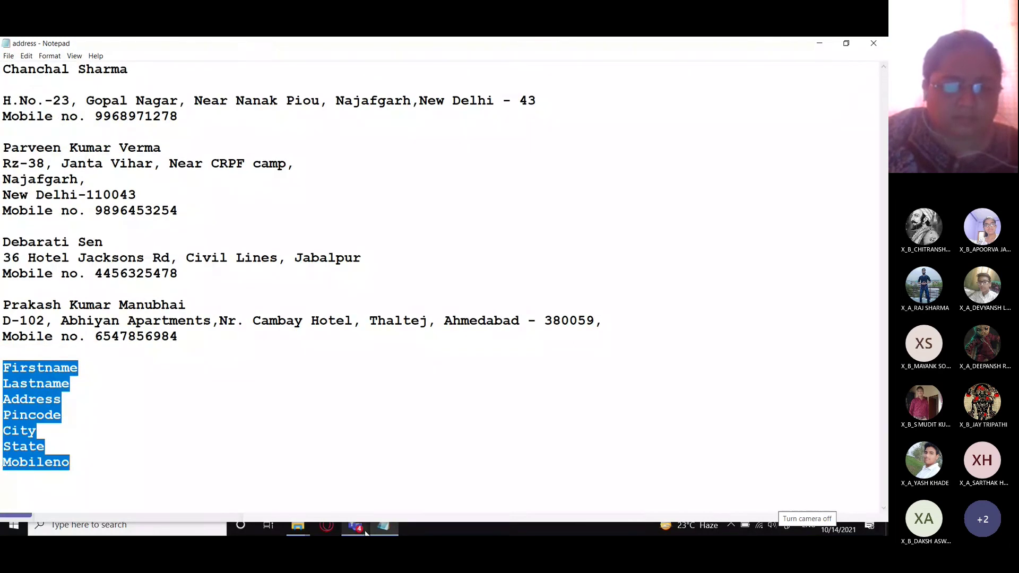
pyautogui.click(14, 524)
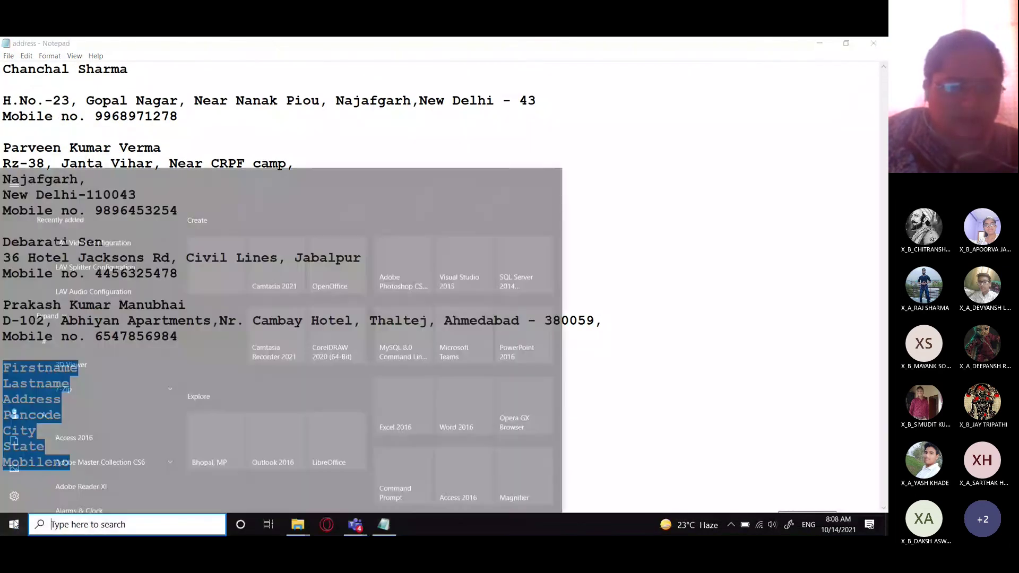
pyautogui.click(346, 343)
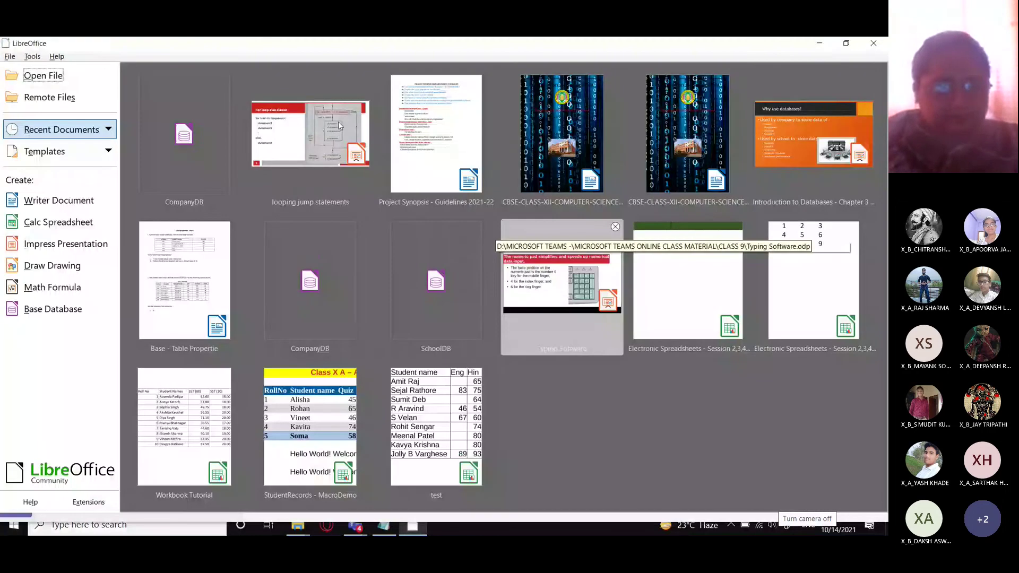
# - Open CompanyDB from the Start Center and show its Tables section
pyautogui.click(189, 150)
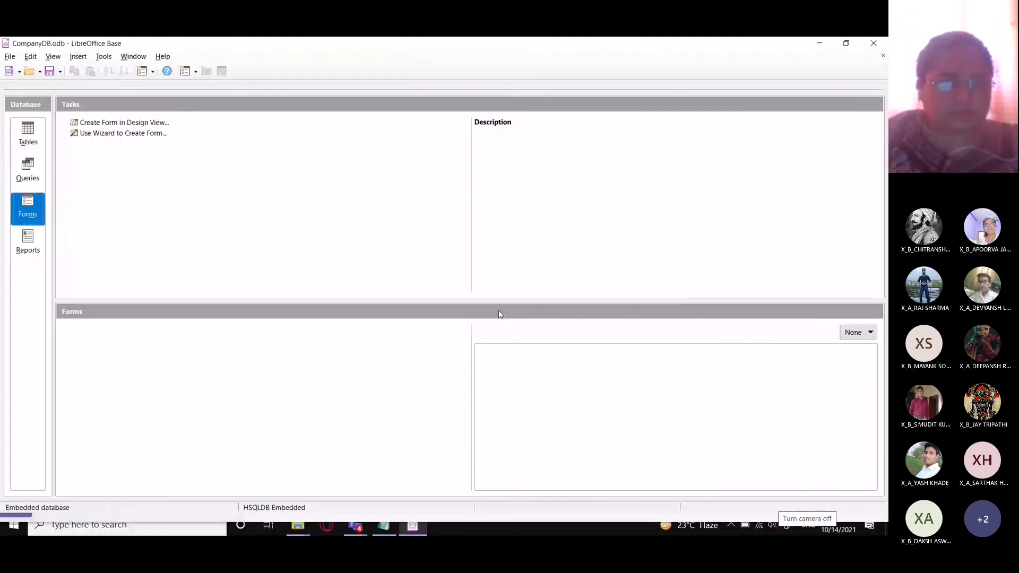
pyautogui.click(30, 135)
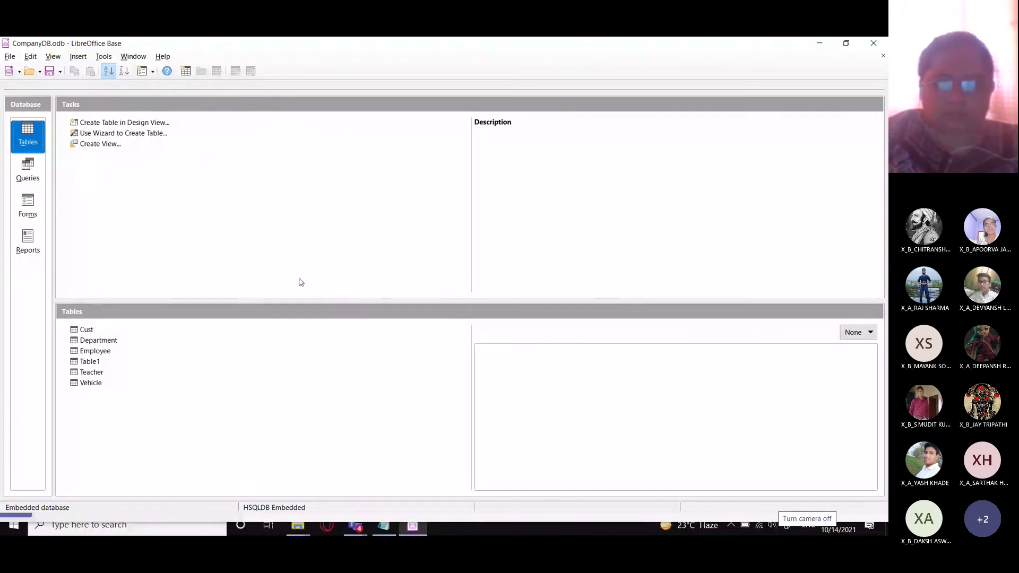
pyautogui.click(731, 525)
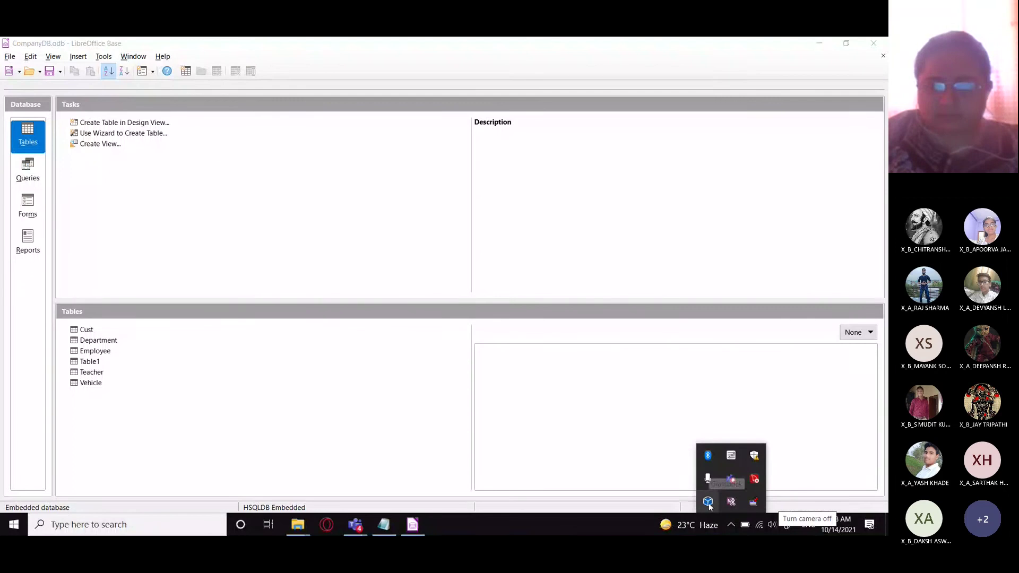
# - Start a new view, dismiss Add Tables, and close View Design unsaved
pyautogui.click(100, 143)
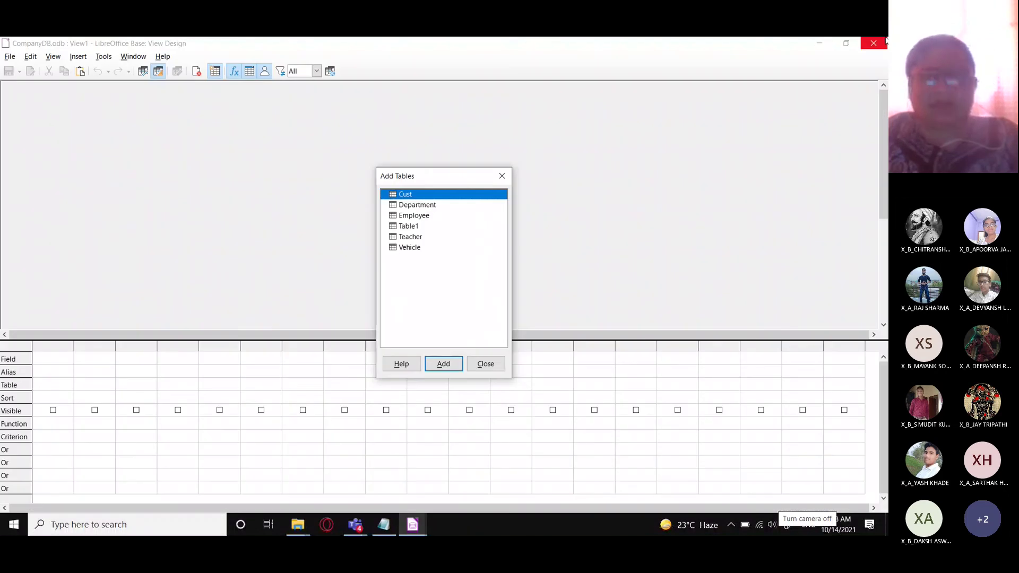
pyautogui.click(502, 176)
pyautogui.click(873, 43)
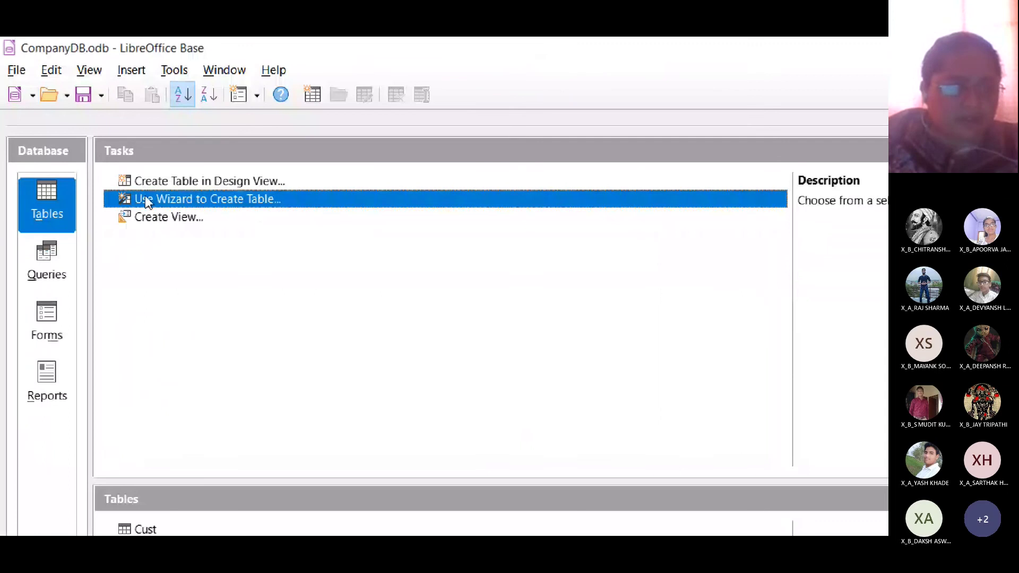
# - Launch the Table Wizard and open the Business Sample tables dropdown
pyautogui.click(205, 208)
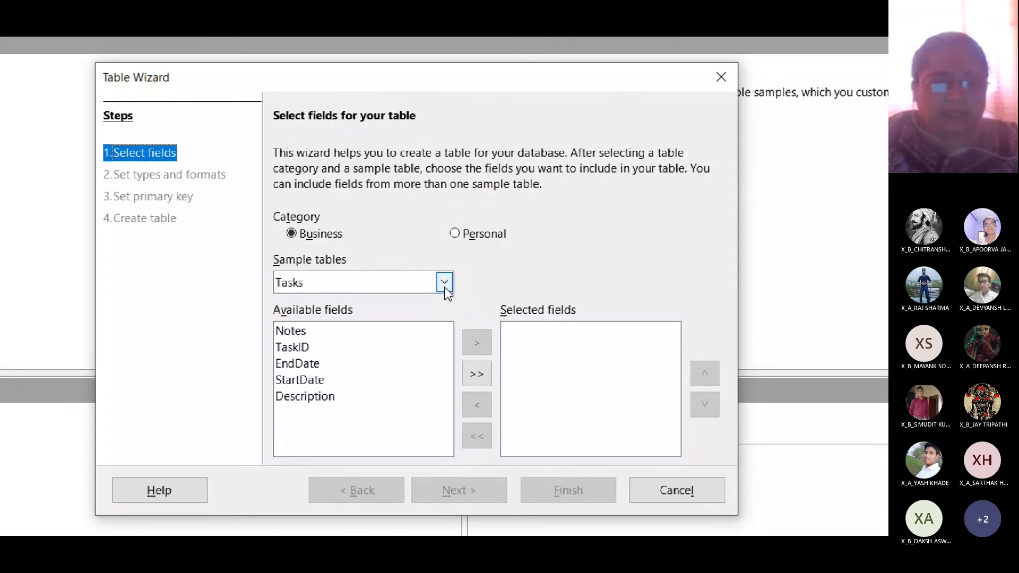
pyautogui.click(445, 289)
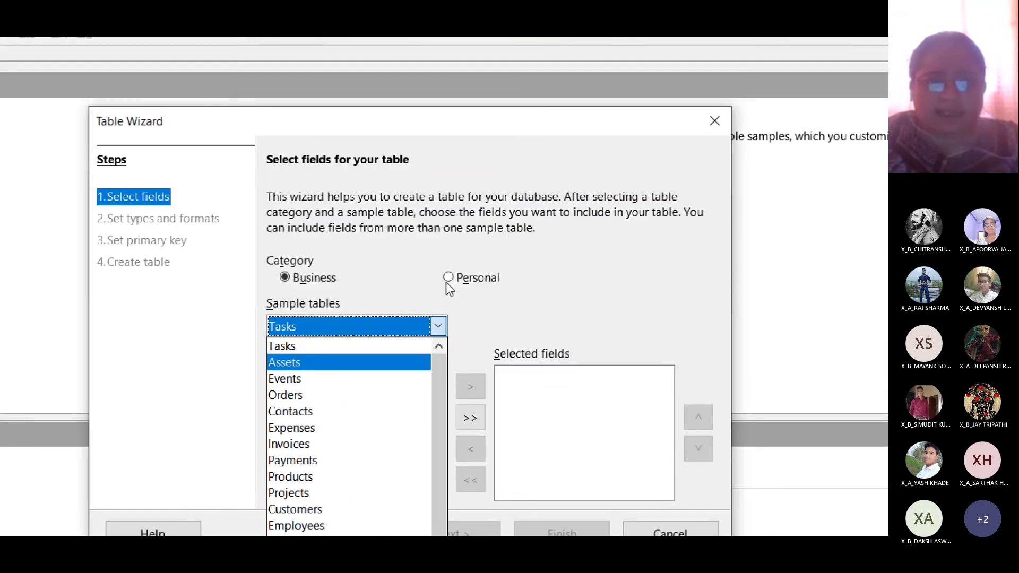
# - Check the Personal samples (Plants), then pick Customers from the Business sample tables
pyautogui.click(498, 126)
pyautogui.click(445, 286)
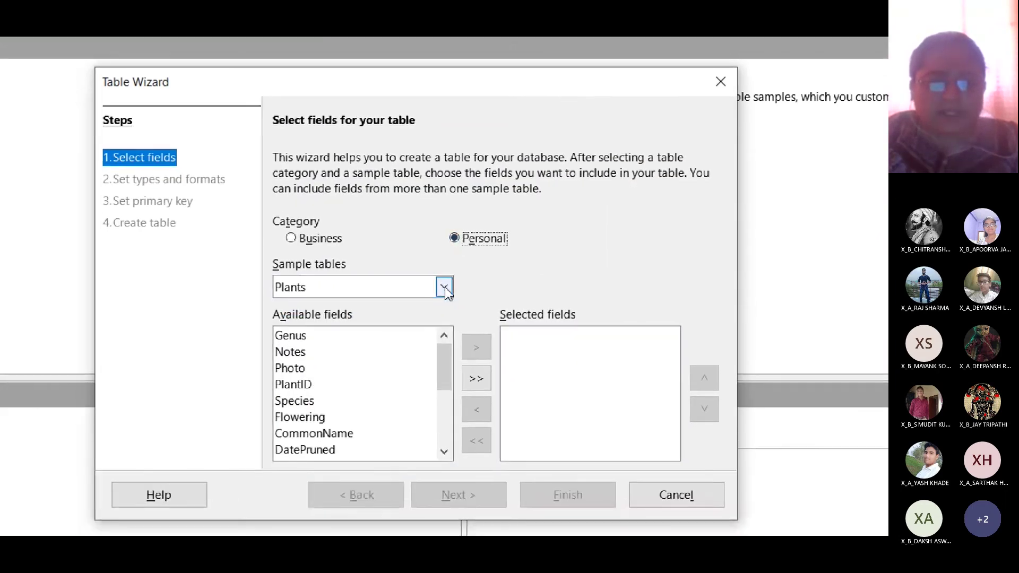
pyautogui.click(436, 334)
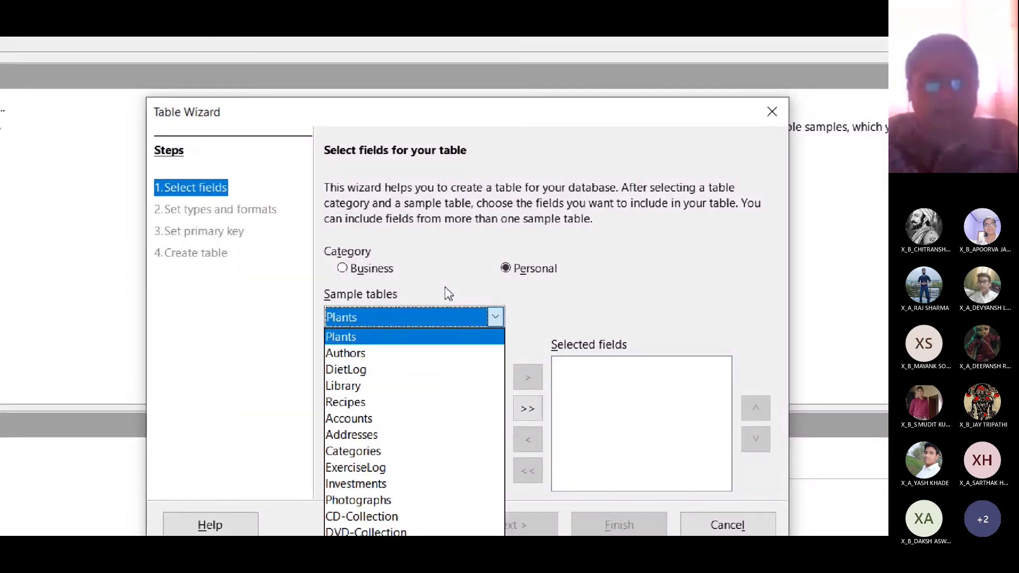
pyautogui.click(444, 286)
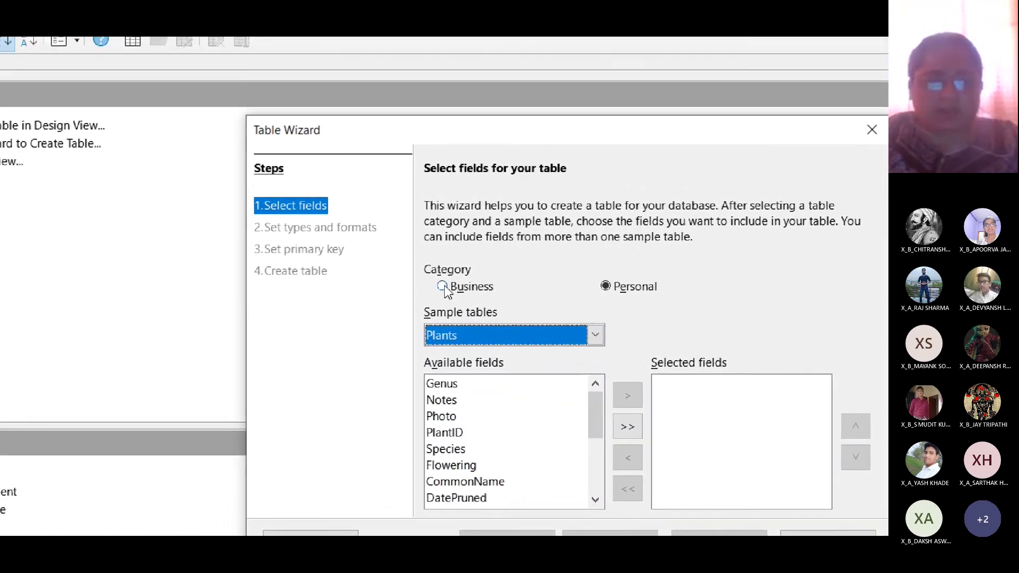
pyautogui.click(443, 286)
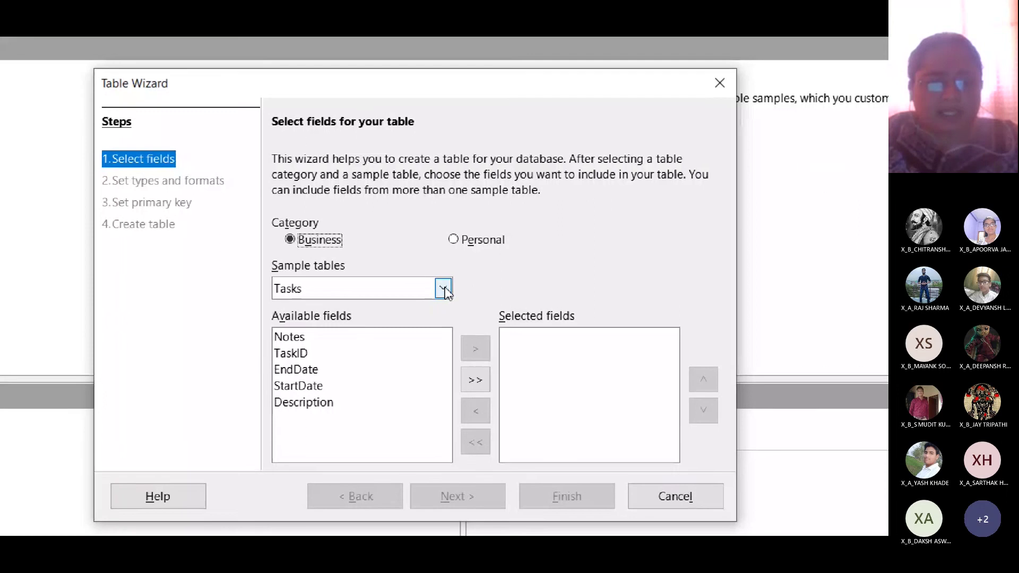
pyautogui.click(448, 287)
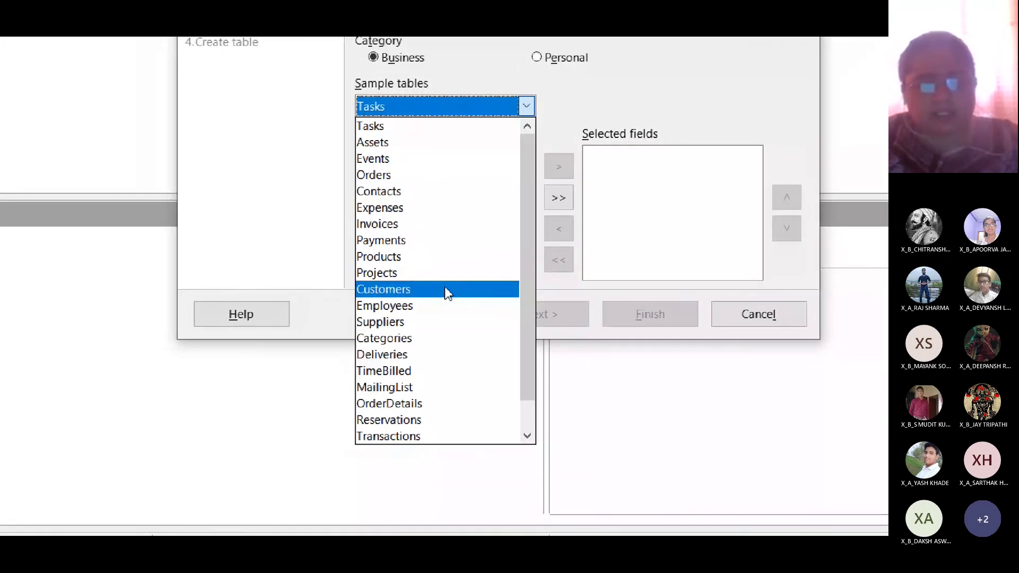
pyautogui.click(421, 307)
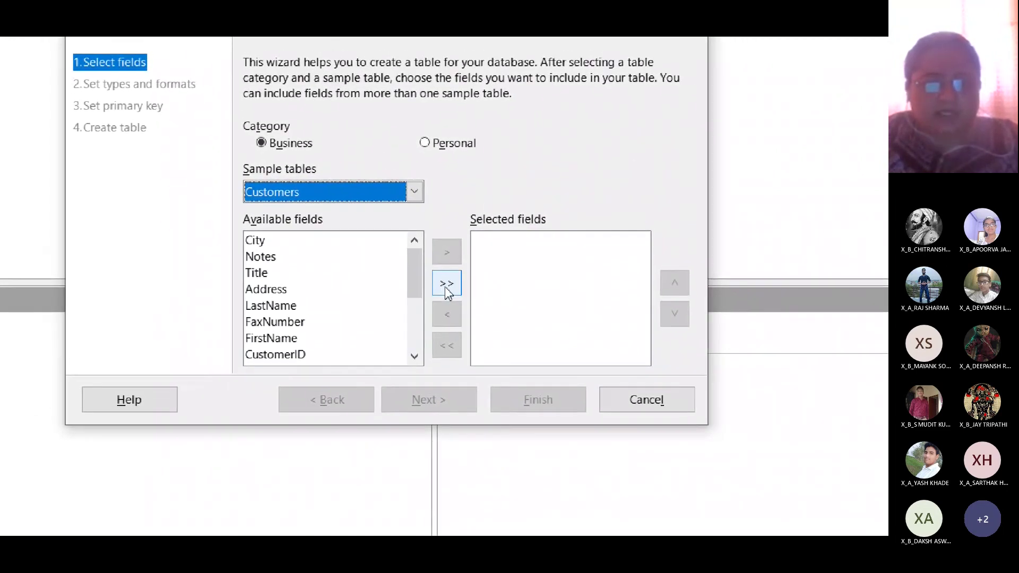
pyautogui.click(444, 291)
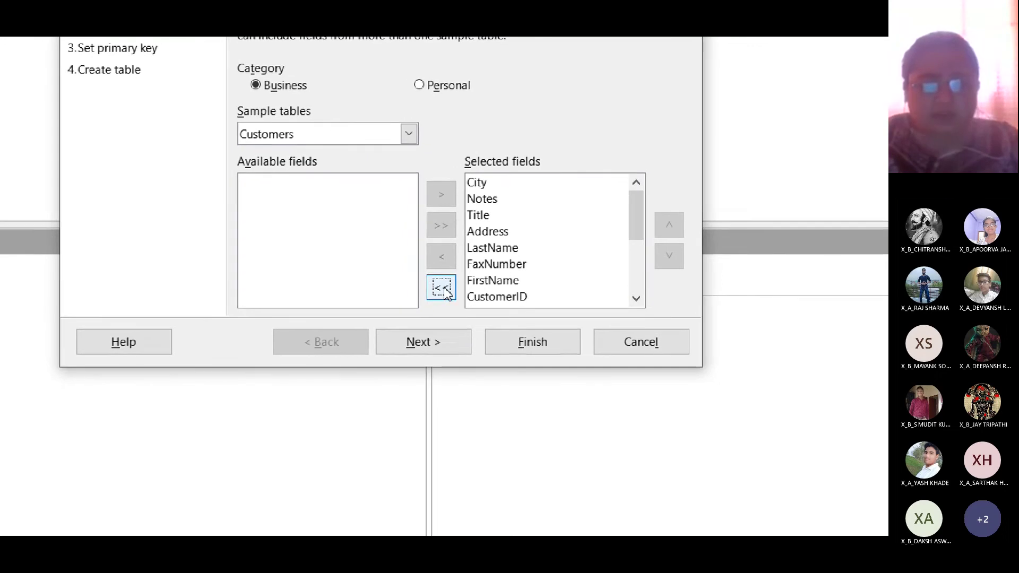
pyautogui.click(441, 293)
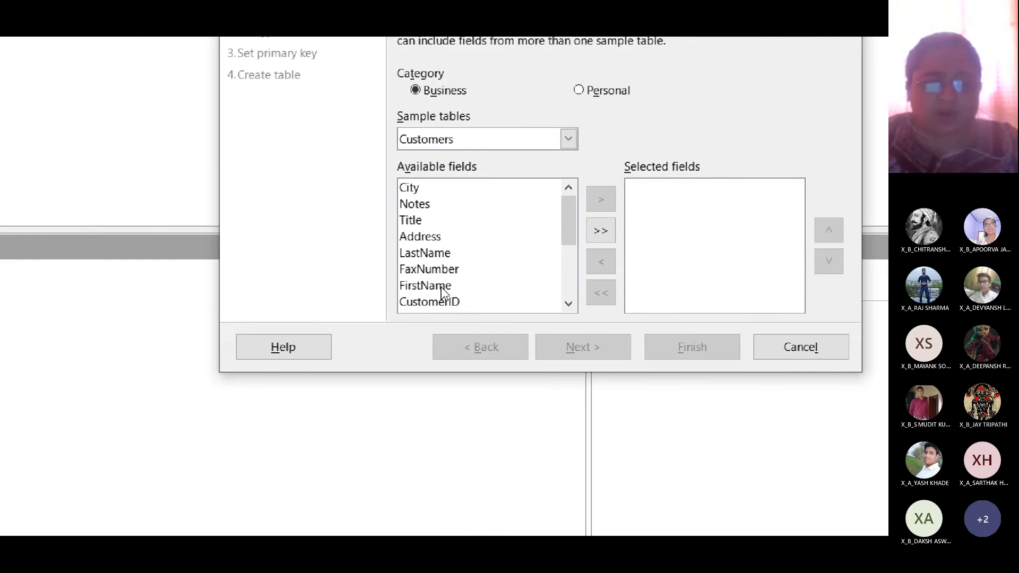
# - Add FirstName, LastName, Address and PostalCode to the selected fields
pyautogui.click(384, 283)
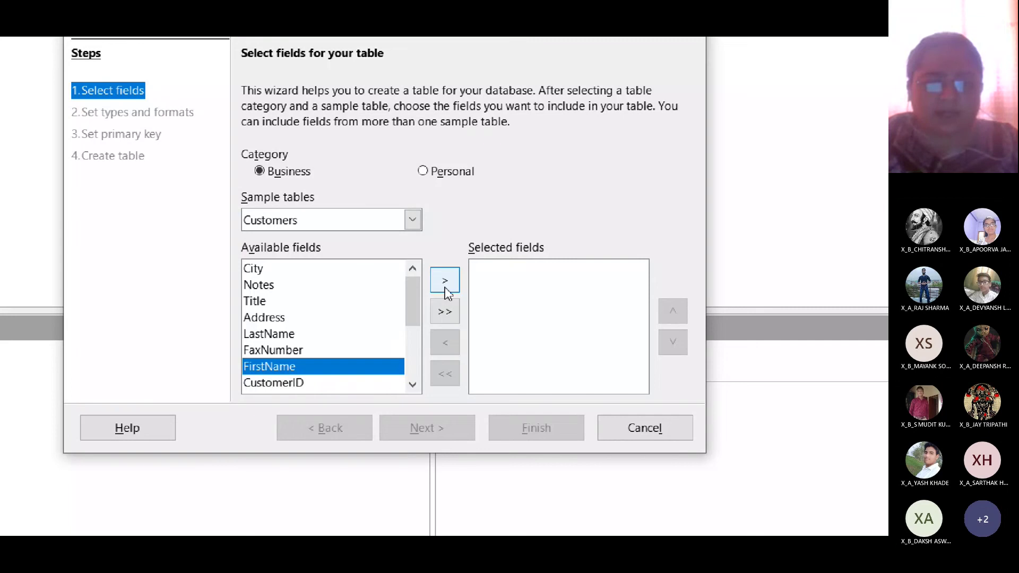
pyautogui.click(446, 282)
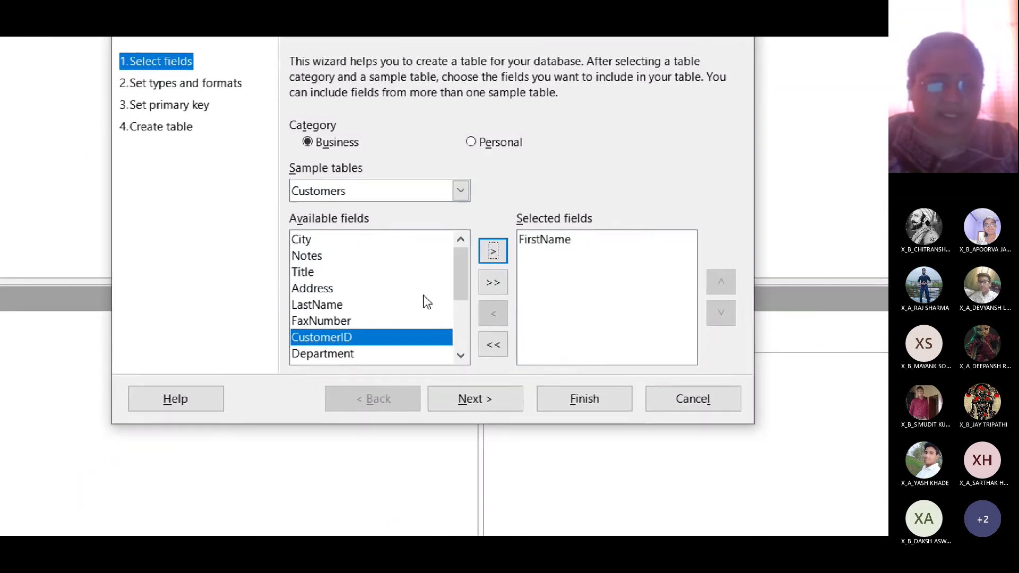
pyautogui.click(342, 334)
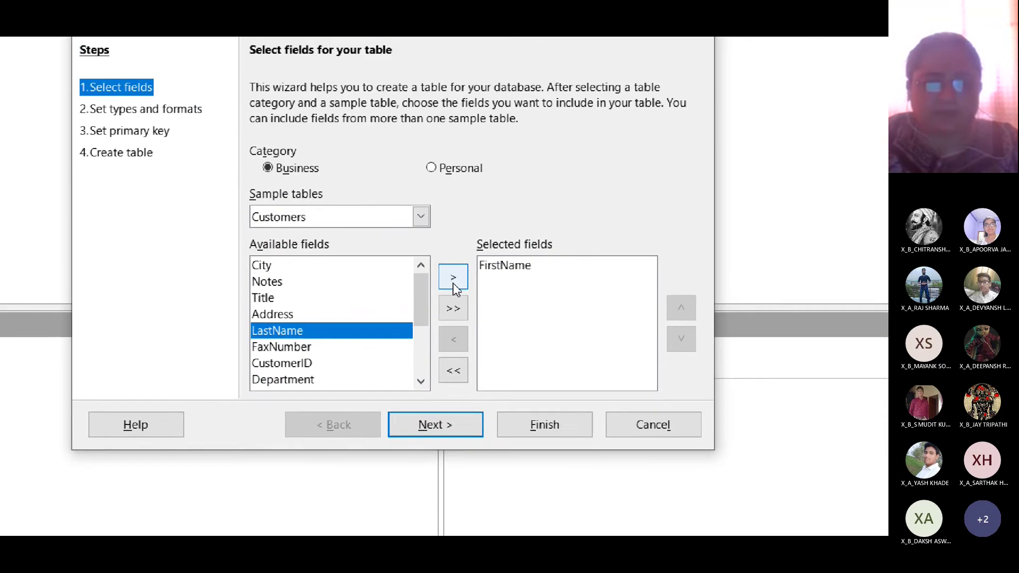
pyautogui.click(581, 245)
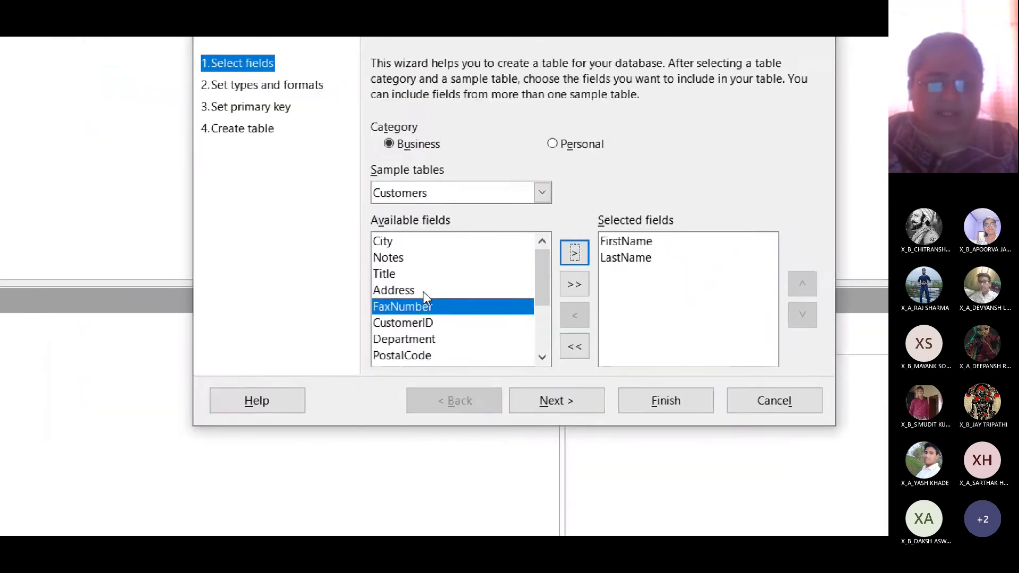
pyautogui.click(319, 317)
pyautogui.click(502, 265)
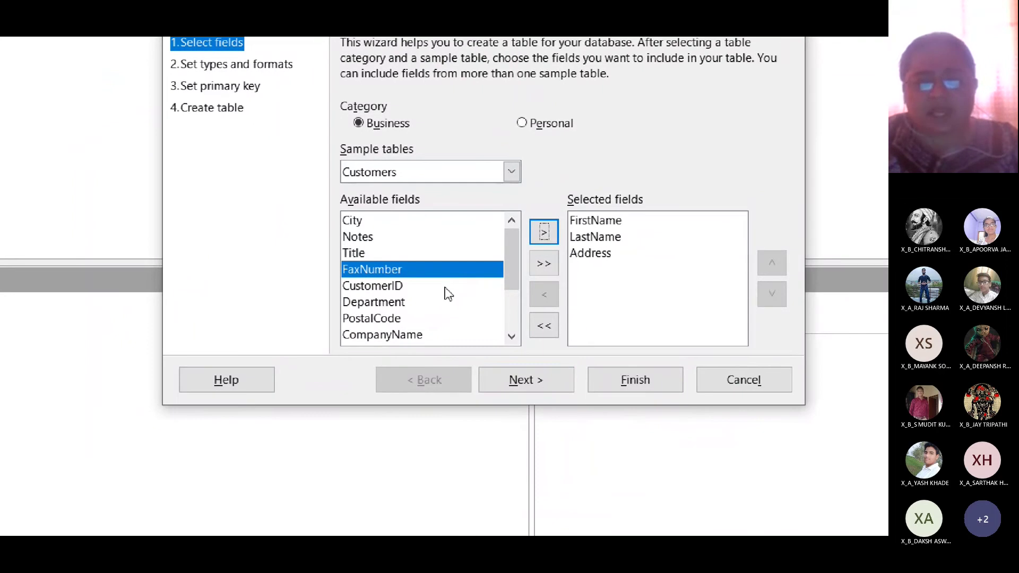
pyautogui.click(393, 321)
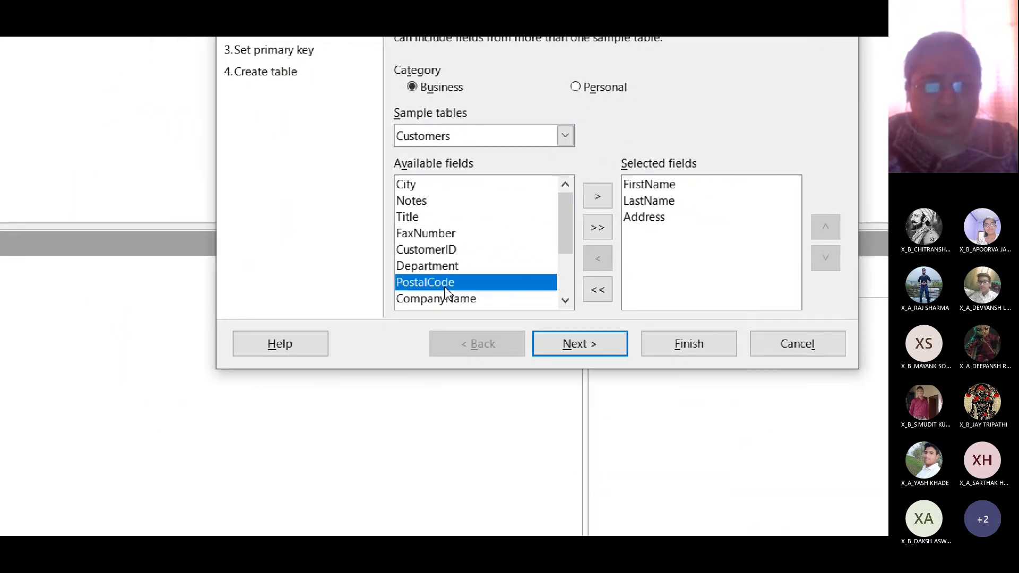
pyautogui.click(596, 202)
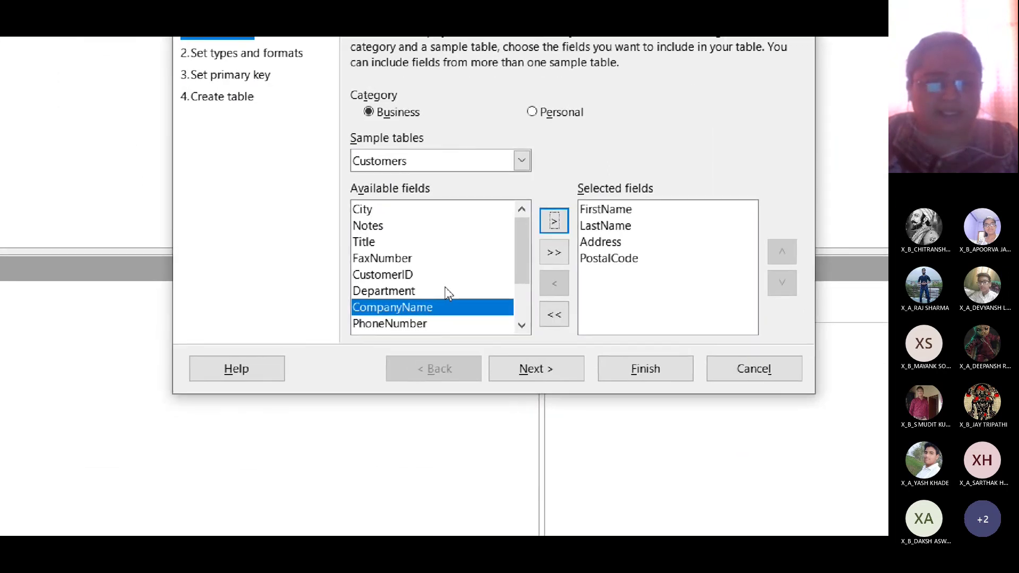
# - Add City, StateOrProvince and MobileNumber to the selected fields
pyautogui.click(424, 216)
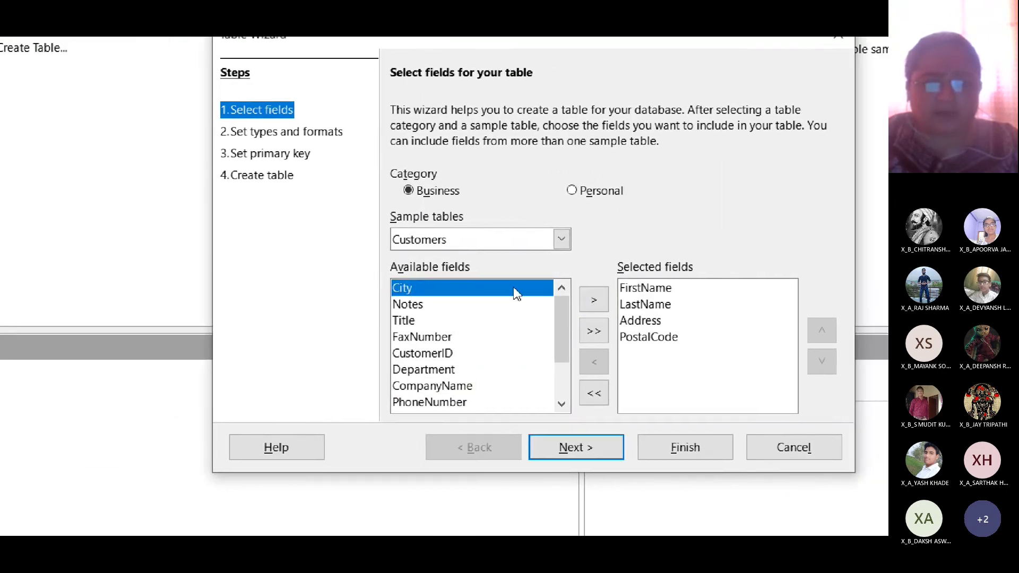
pyautogui.click(455, 297)
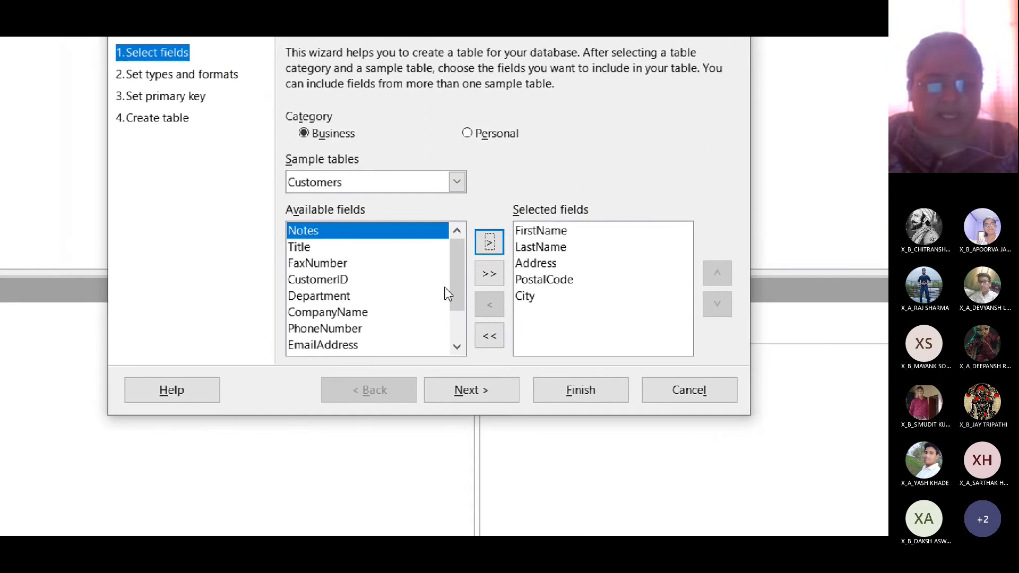
pyautogui.moveTo(448, 286); pyautogui.dragTo(449, 329)
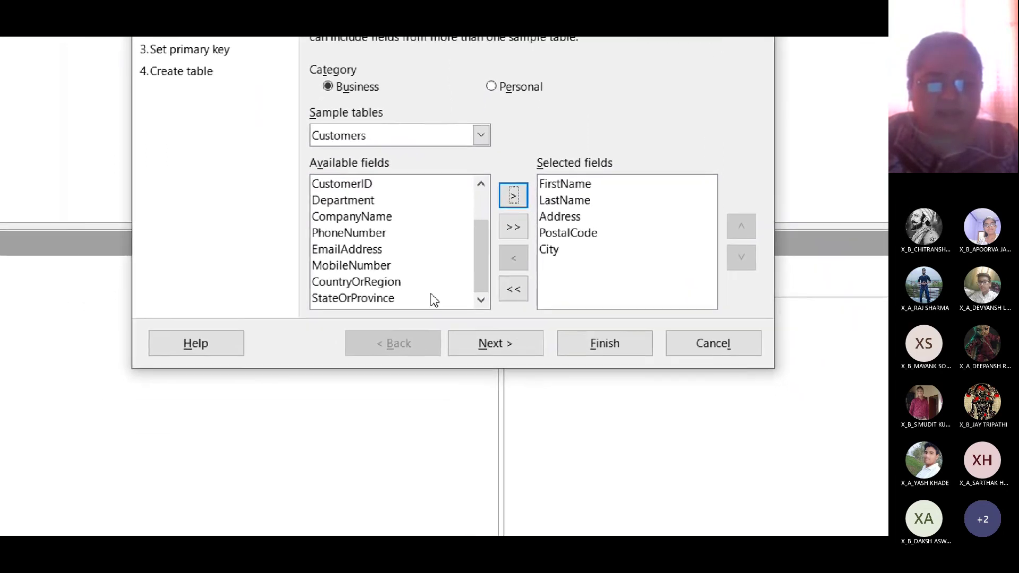
pyautogui.click(443, 287)
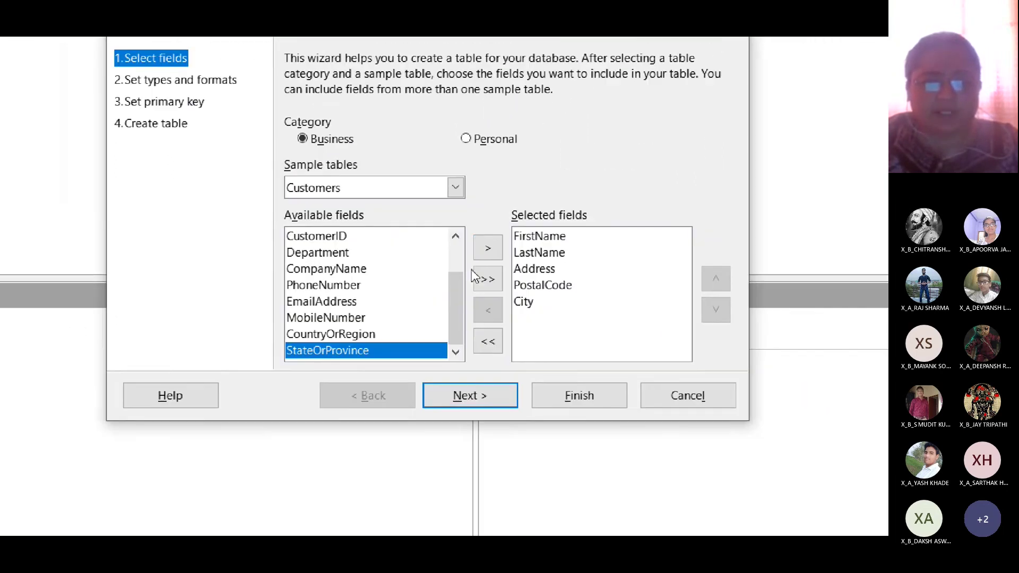
pyautogui.click(568, 183)
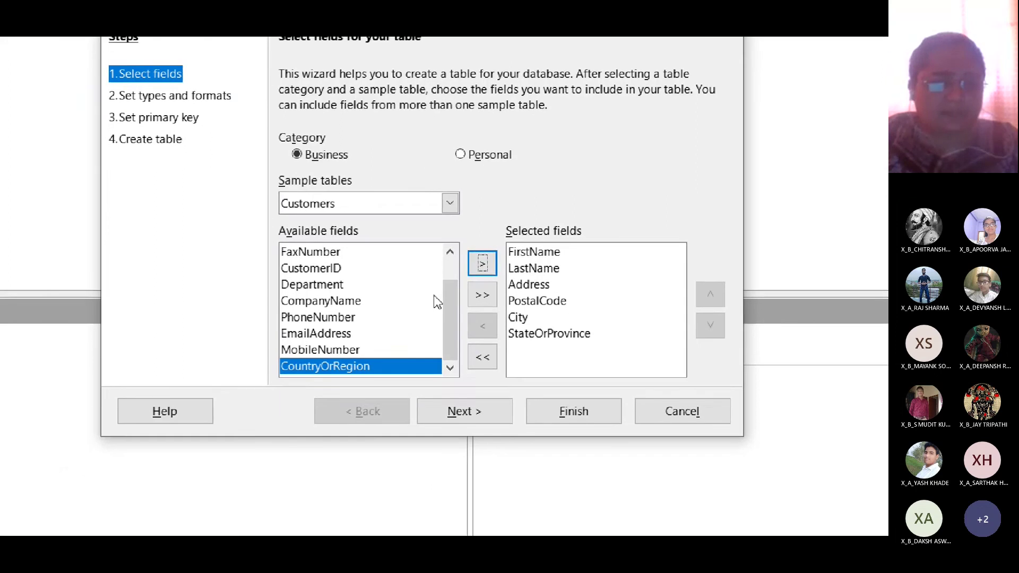
pyautogui.click(308, 374)
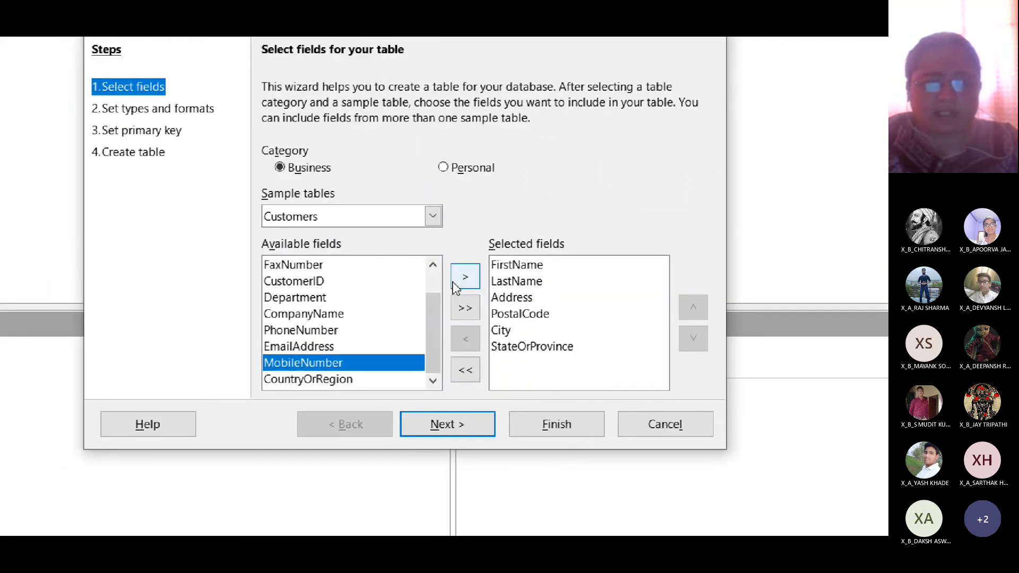
pyautogui.click(588, 200)
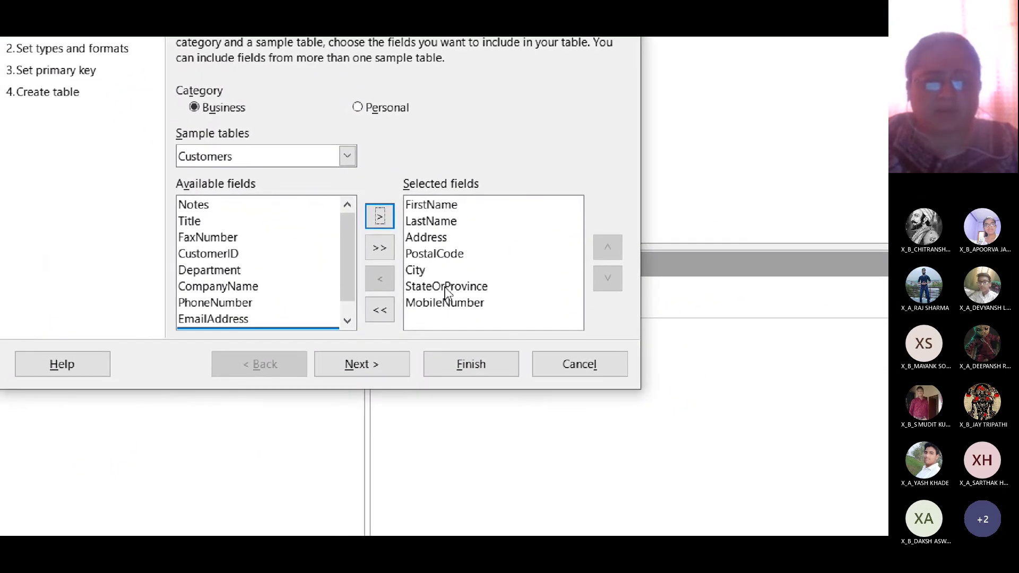
# - Remove StateOrProvince and MobileNumber and move City up, giving FirstName, LastName, Address, City, PostalCode
pyautogui.click(445, 287)
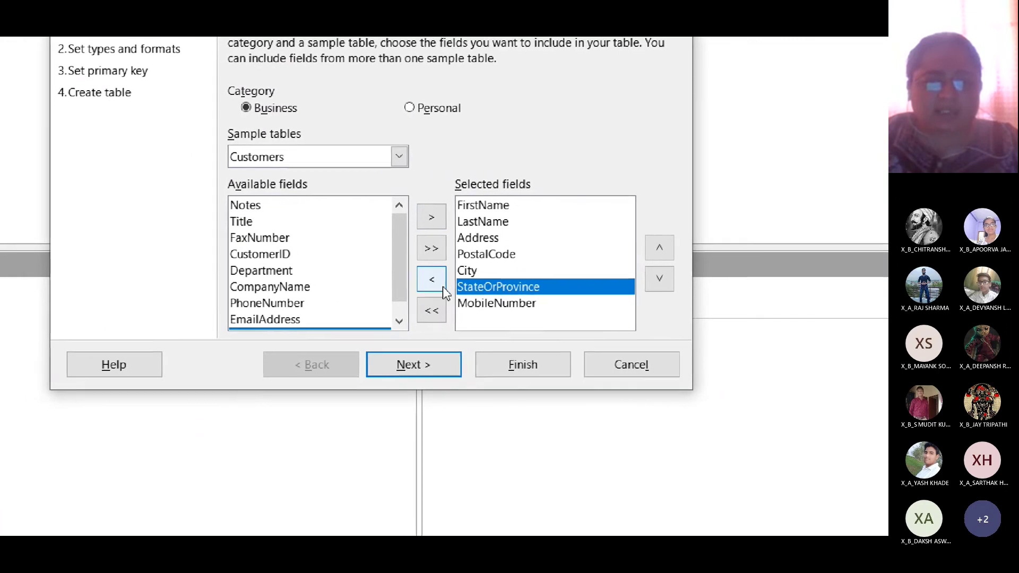
pyautogui.click(444, 290)
pyautogui.click(443, 290)
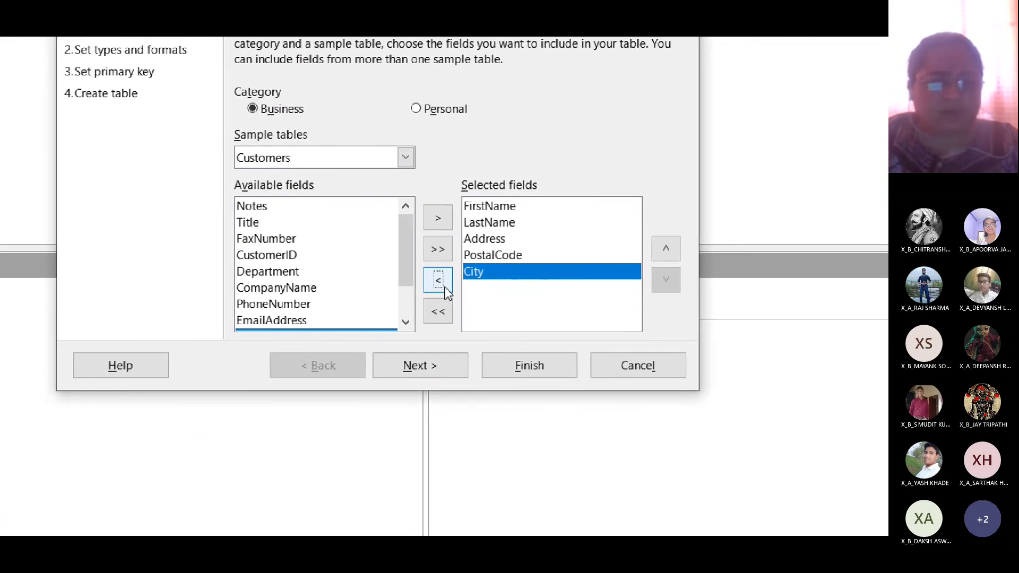
pyautogui.scroll(-1, 345, 295)
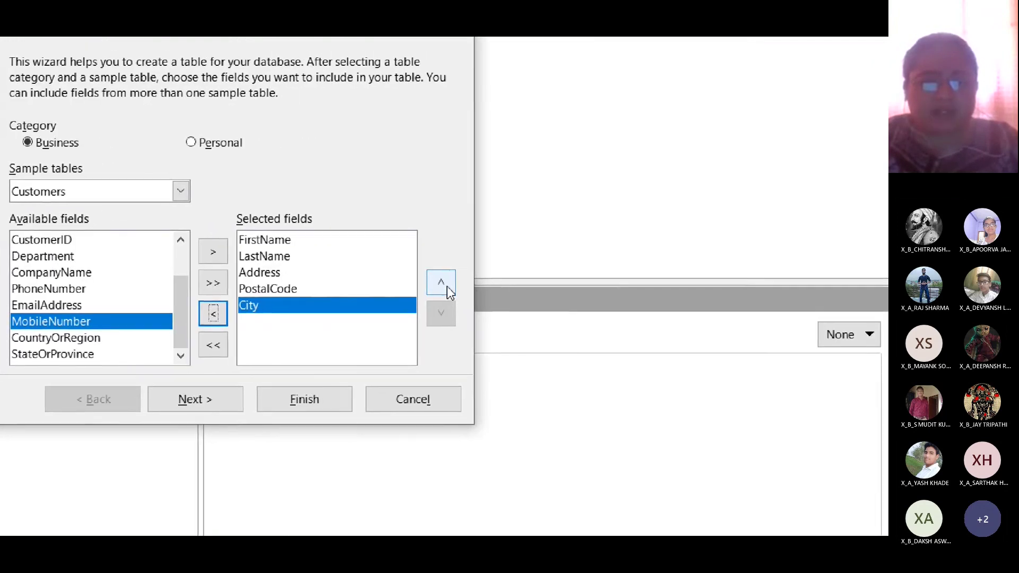
pyautogui.click(439, 284)
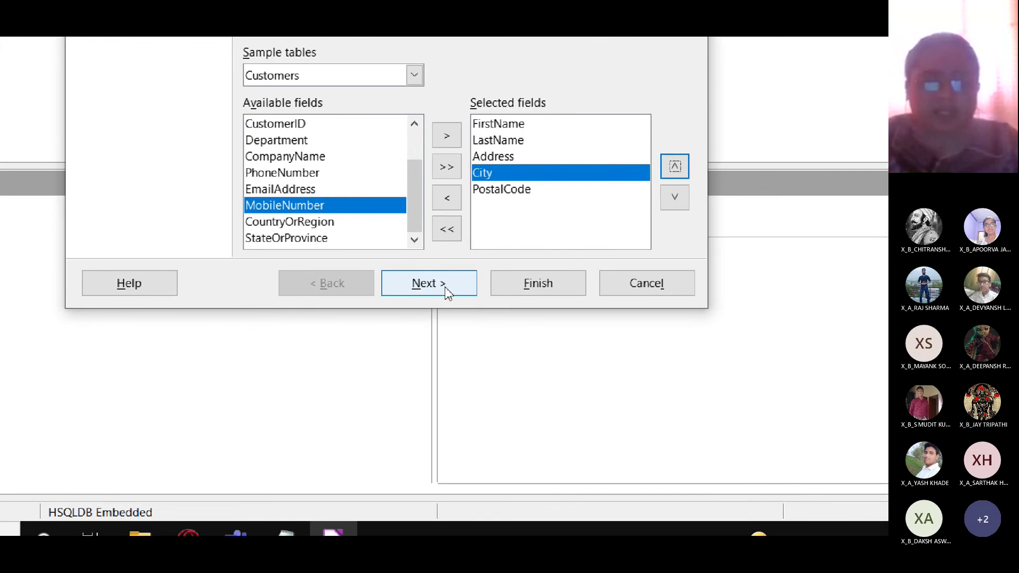
pyautogui.click(445, 292)
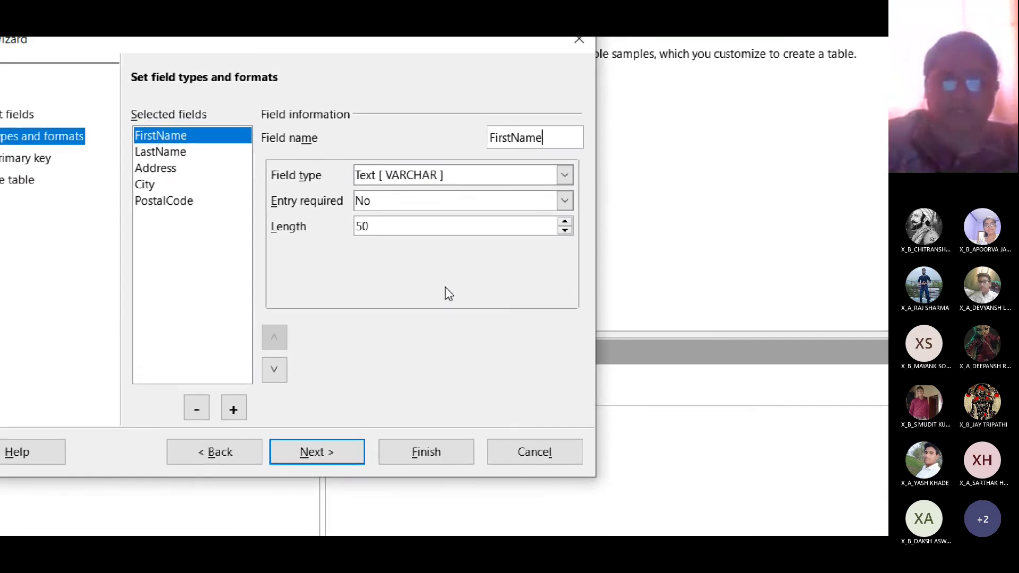
pyautogui.press('BackSpace')
pyautogui.press('BackSpace')
pyautogui.press('BackSpace')
pyautogui.press('BackSpace')
pyautogui.write('Name')
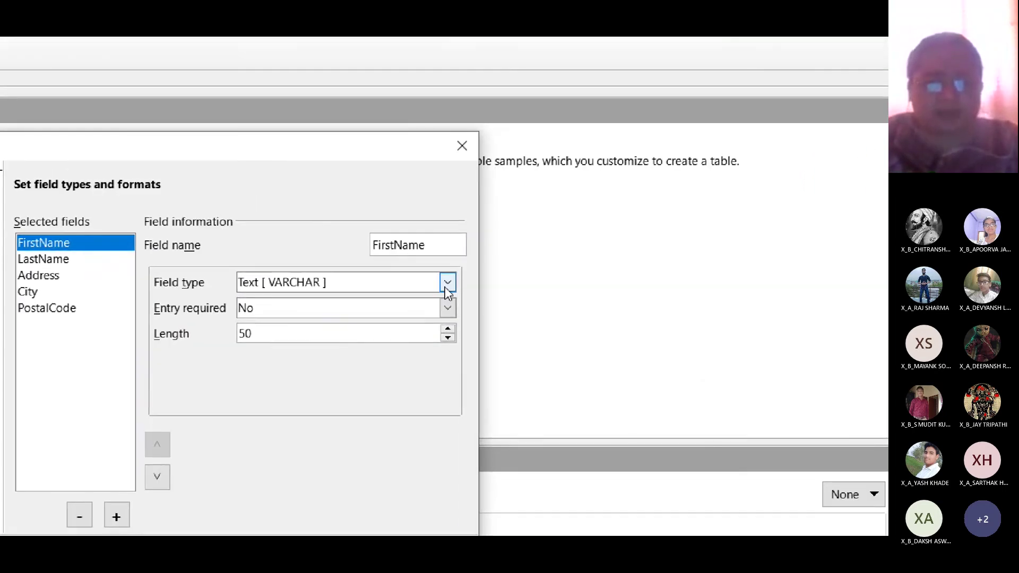
pyautogui.click(447, 285)
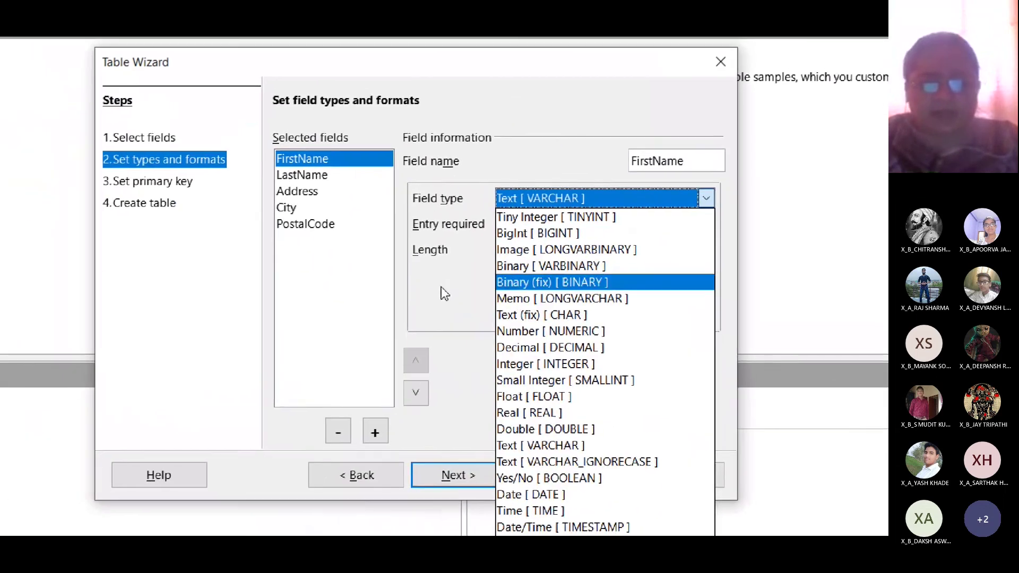
pyautogui.click(282, 222)
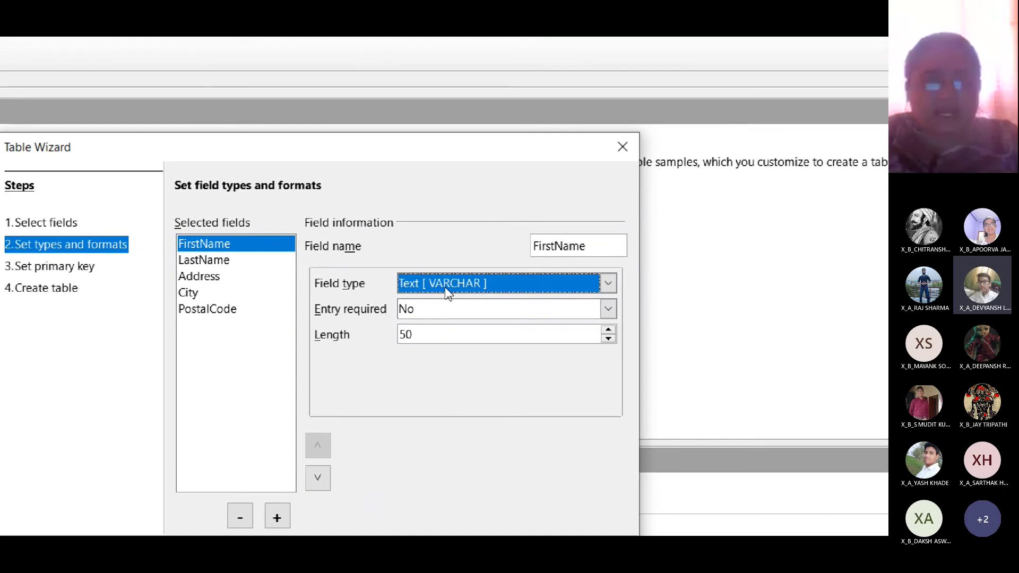
pyautogui.click(445, 289)
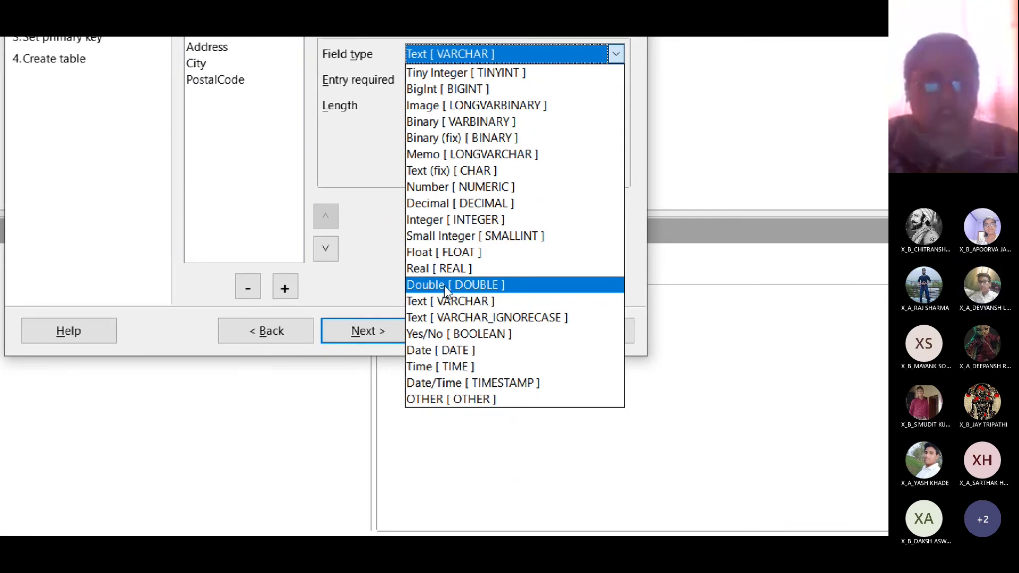
pyautogui.click(445, 288)
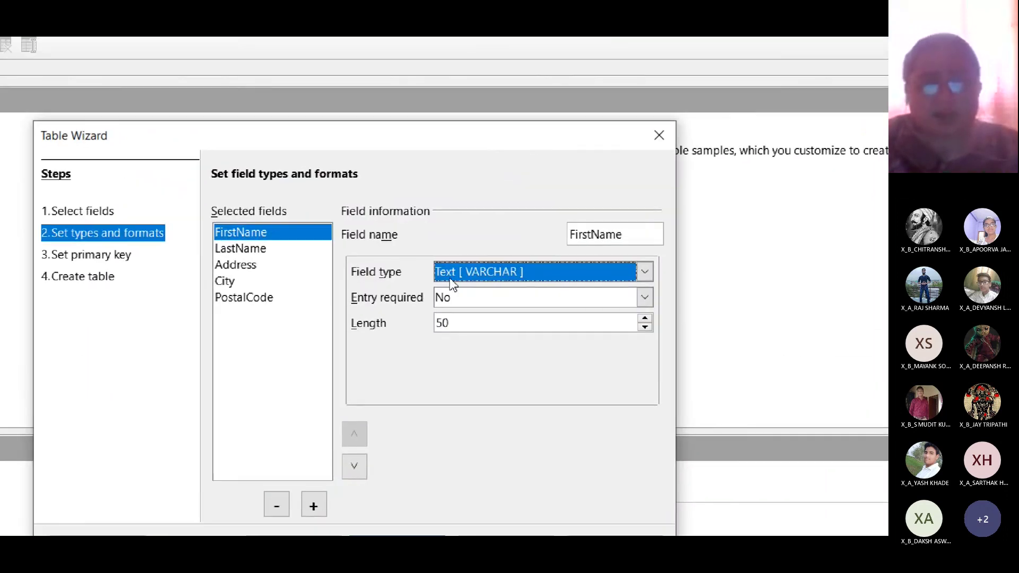
pyautogui.click(452, 284)
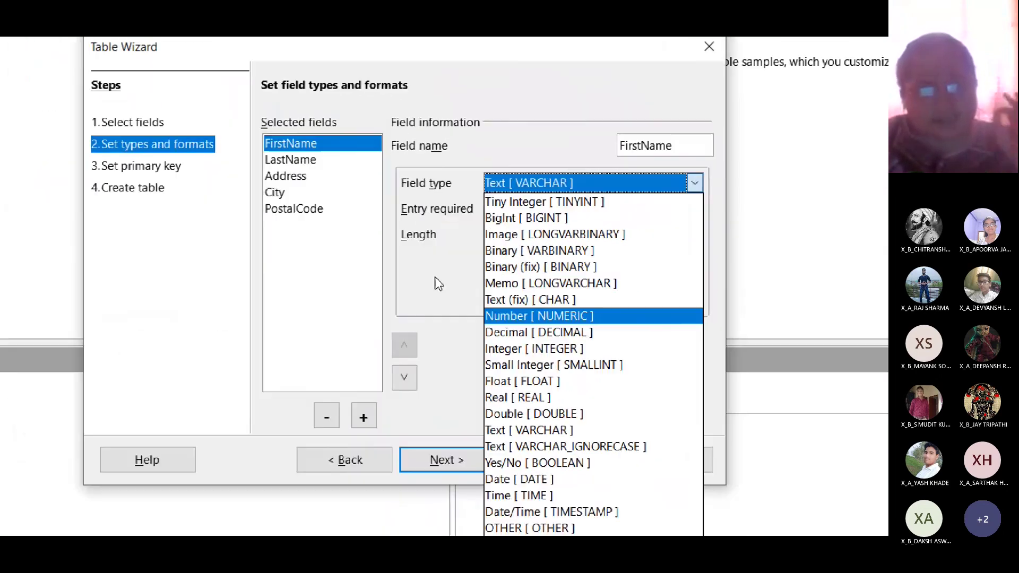
pyautogui.click(441, 286)
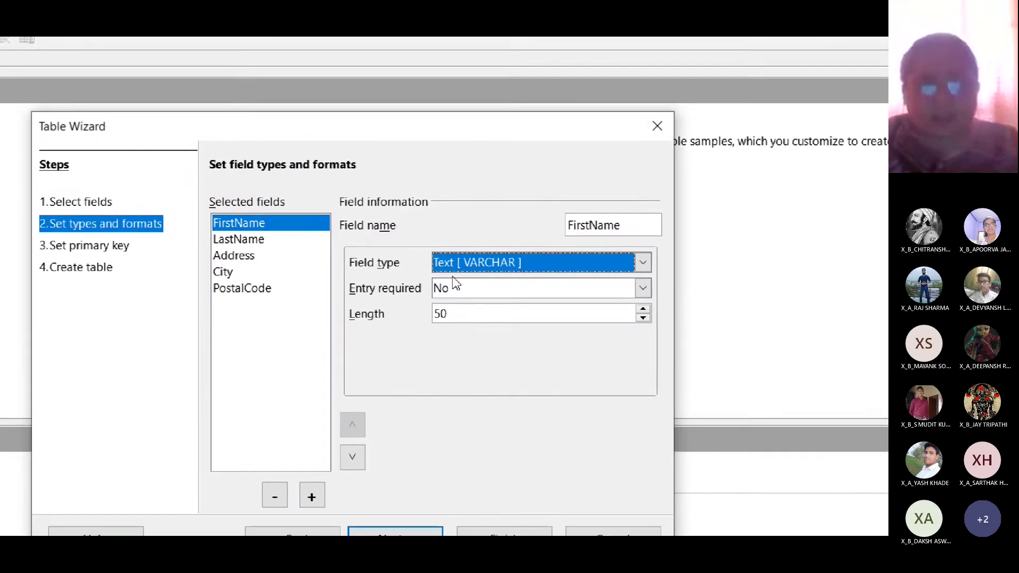
pyautogui.click(531, 204)
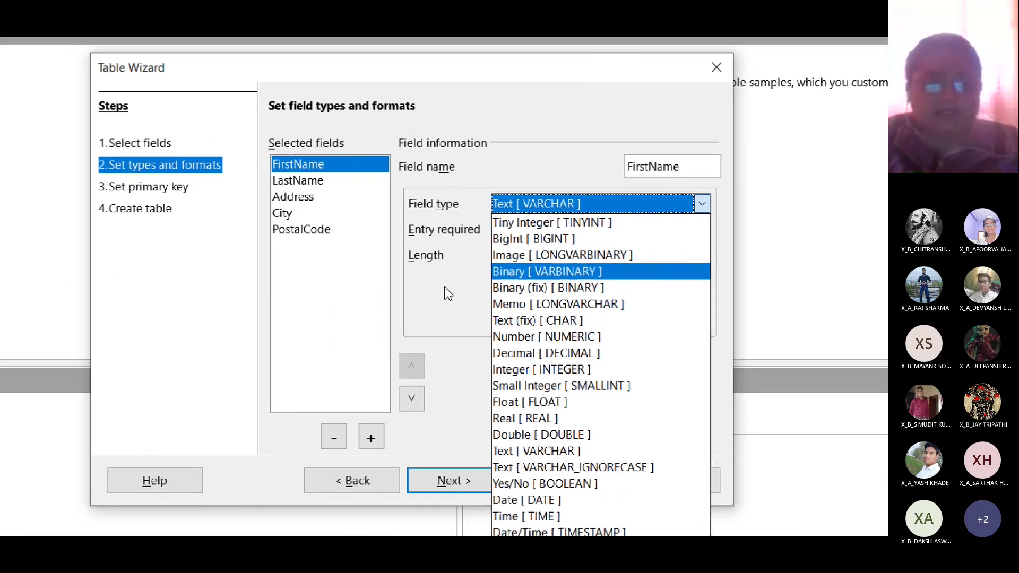
pyautogui.click(445, 288)
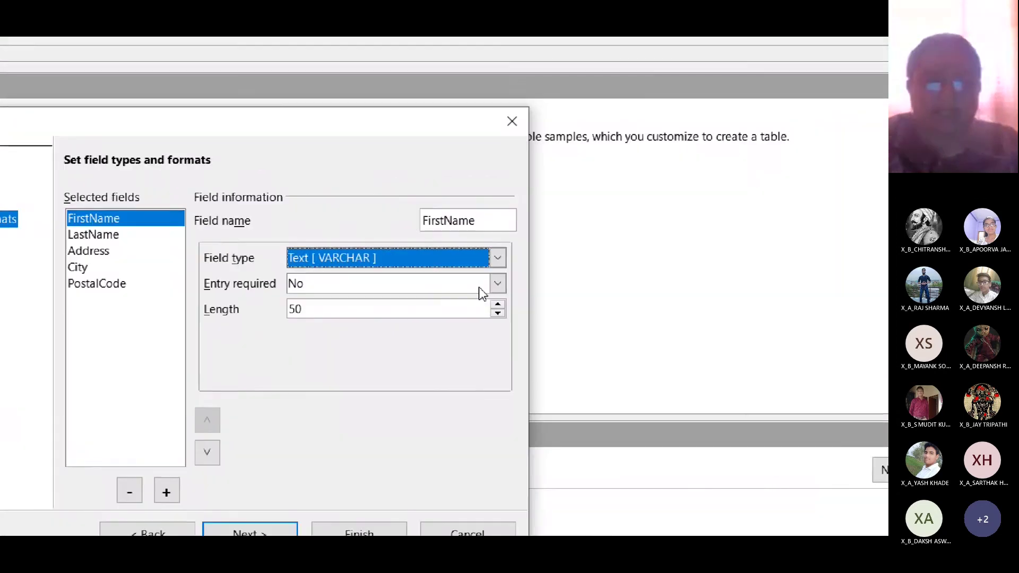
# - Make FirstName an entry-required field with a length of 20
pyautogui.click(498, 283)
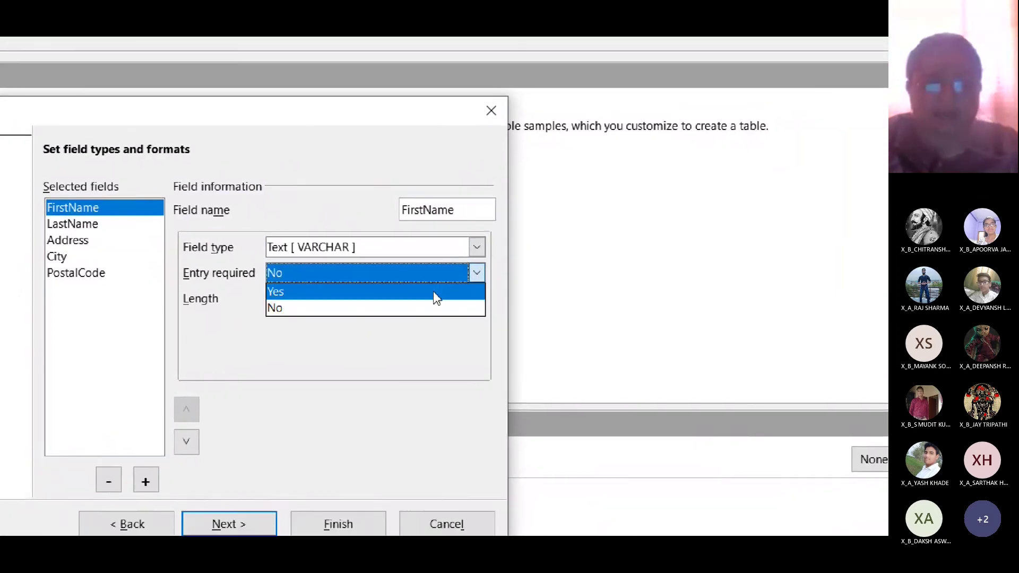
pyautogui.click(449, 301)
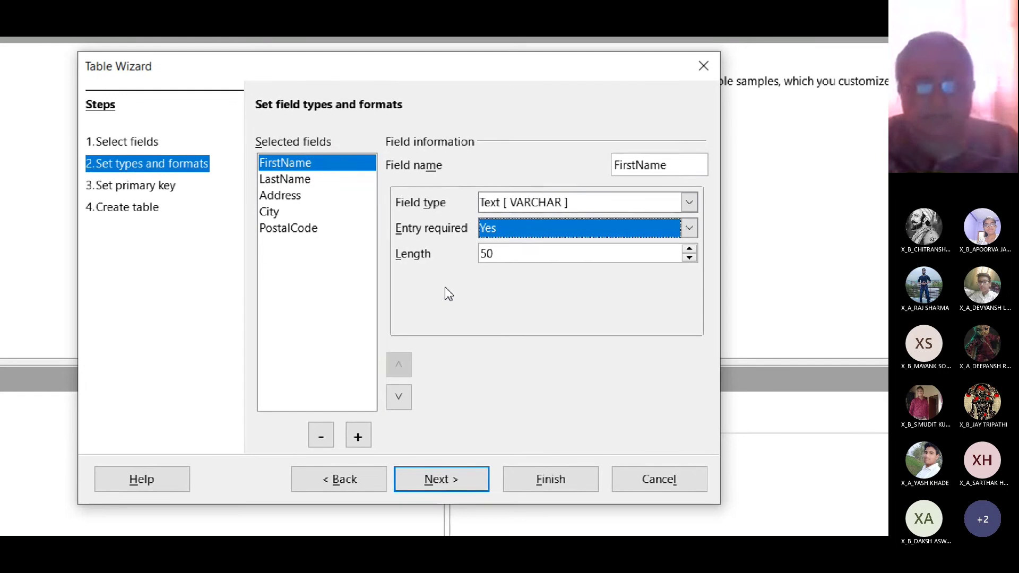
pyautogui.click(446, 286)
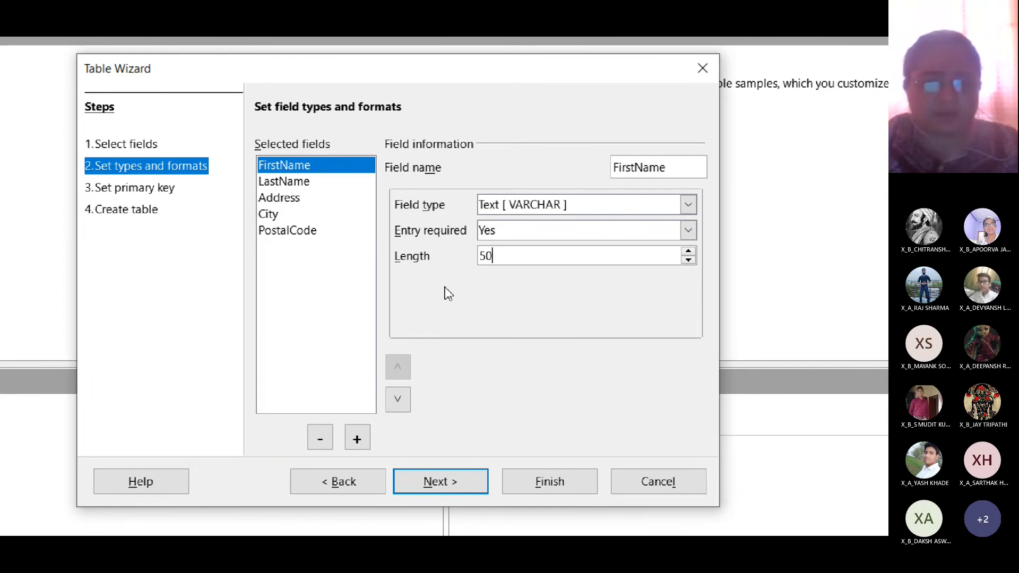
pyautogui.press('BackSpace')
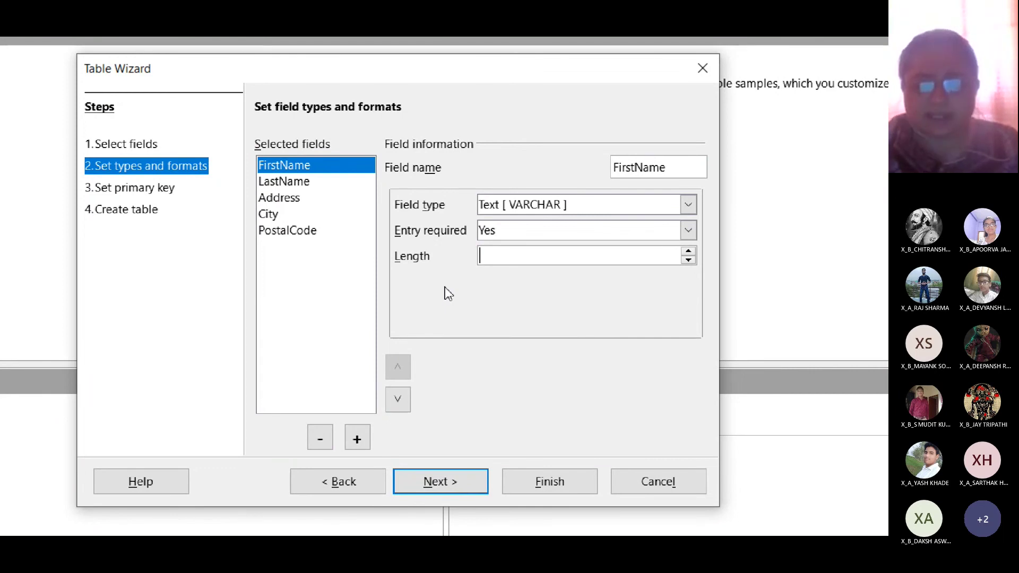
pyautogui.write('20')
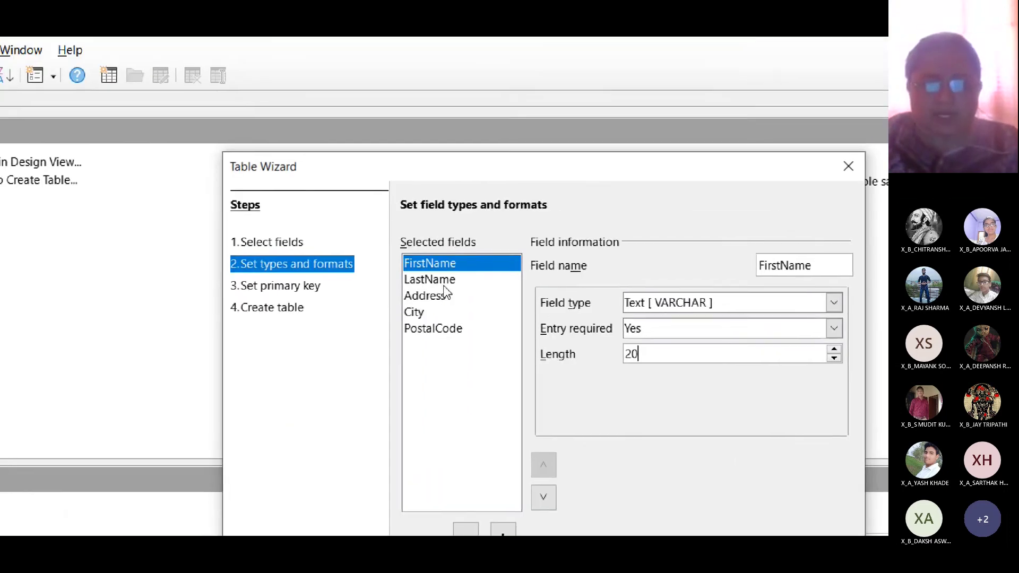
# - Make LastName entry-required too and replace its length of 50 with 20
pyautogui.click(444, 281)
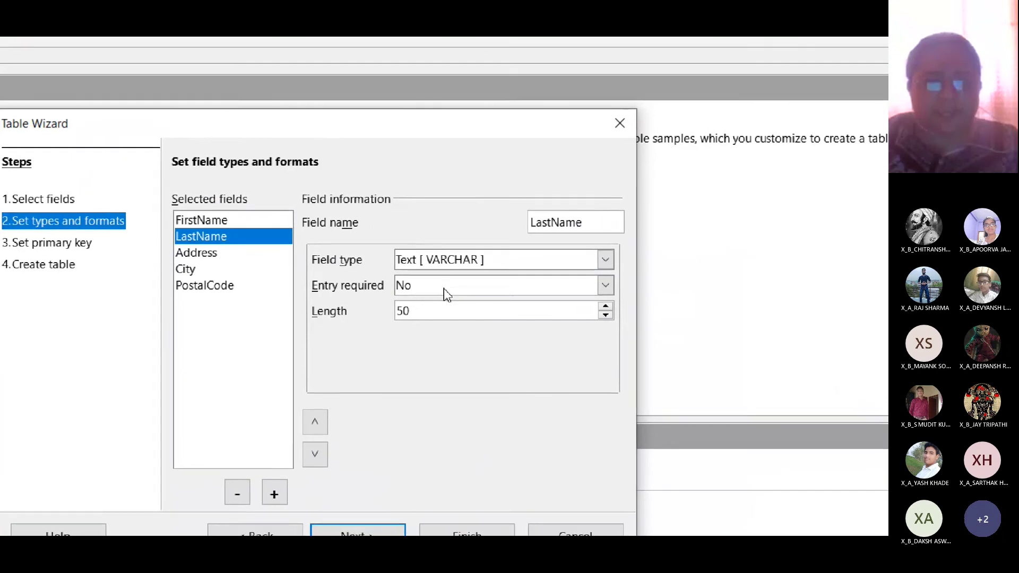
pyautogui.click(446, 292)
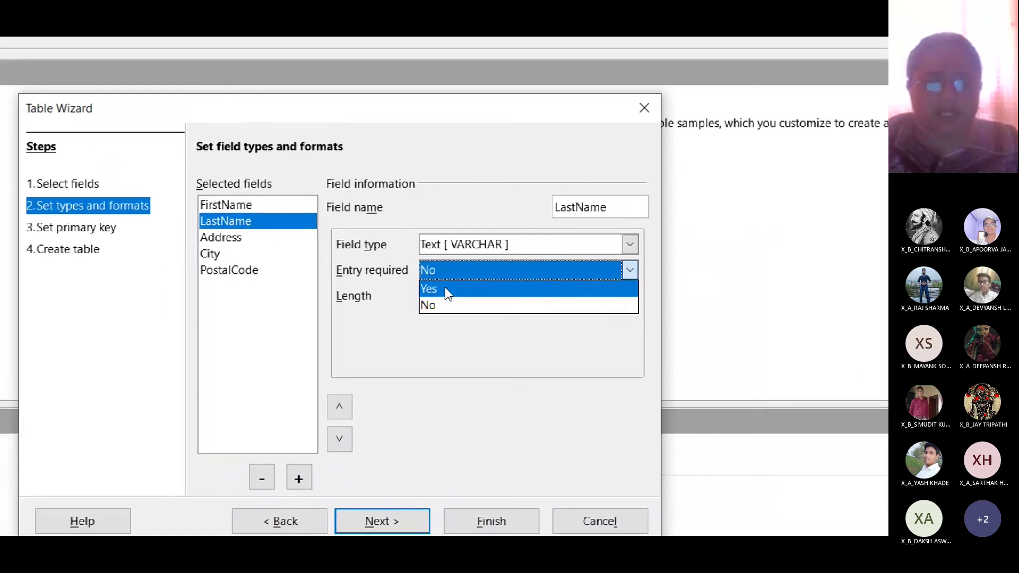
pyautogui.click(440, 294)
pyautogui.press('Tab')
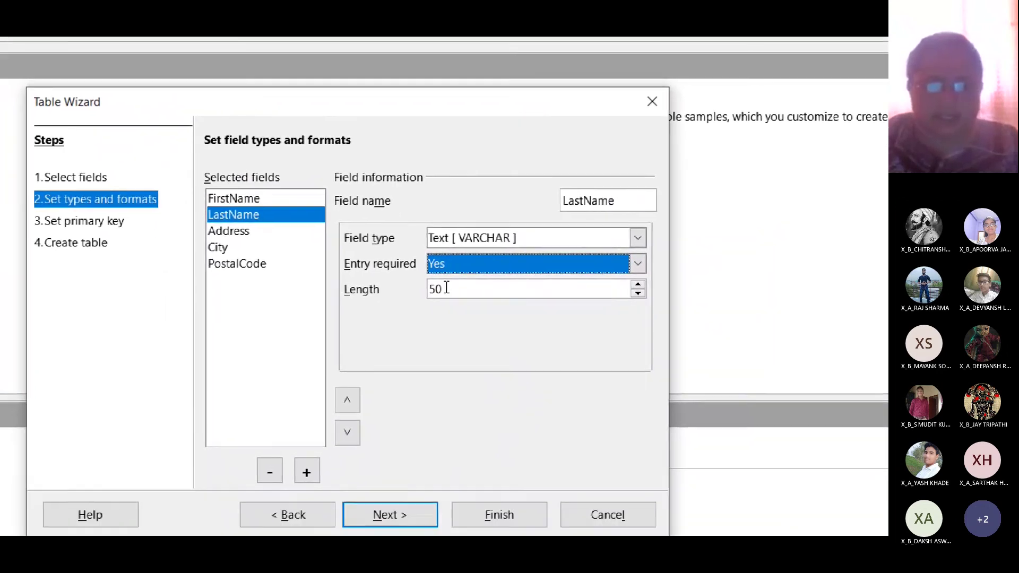
pyautogui.write('2')
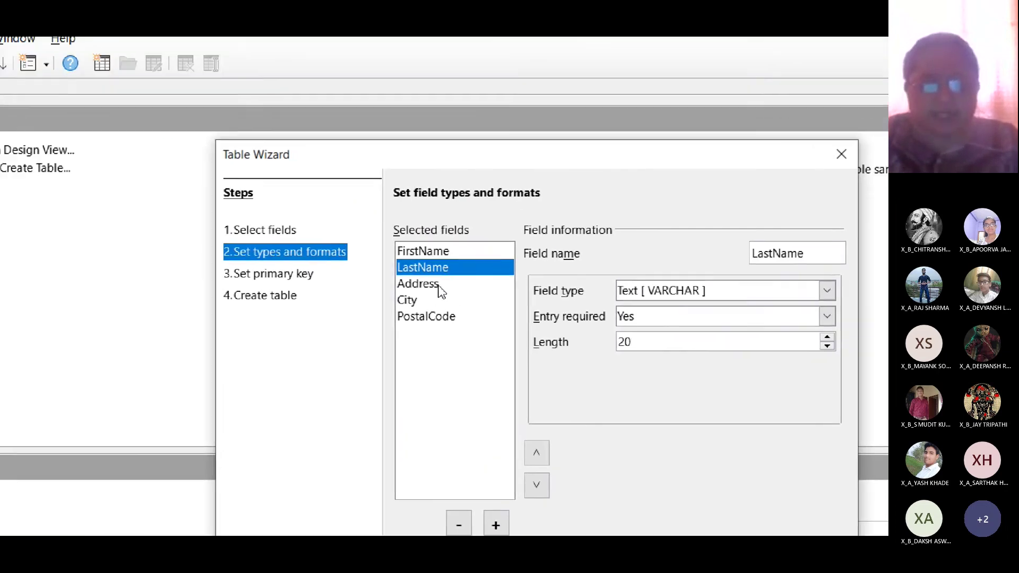
pyautogui.click(297, 206)
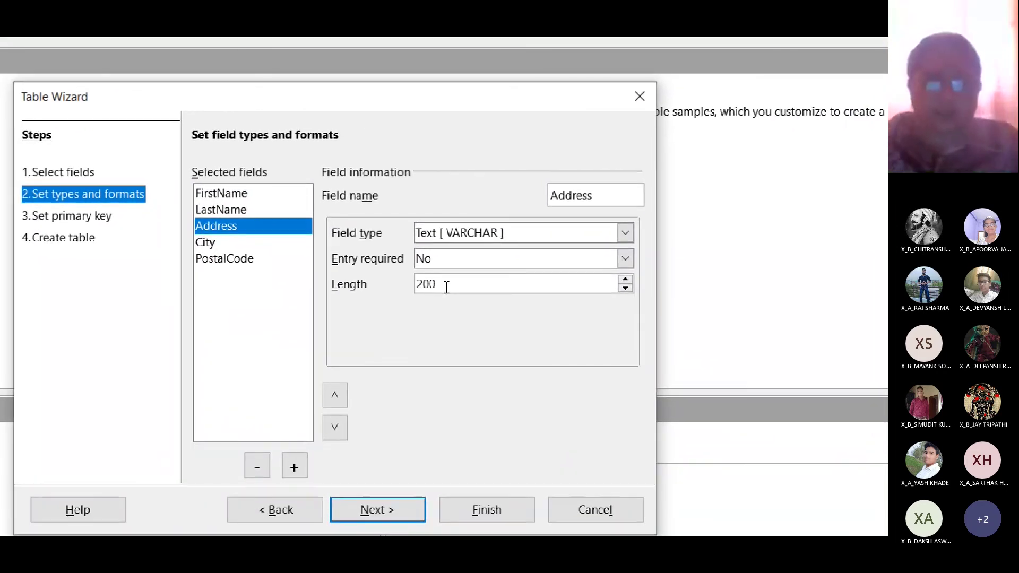
# - Set lengths to 100 for Address, 25 for City and 10 for PostalCode
pyautogui.press('BackSpace')
pyautogui.press('BackSpace')
pyautogui.write('00')
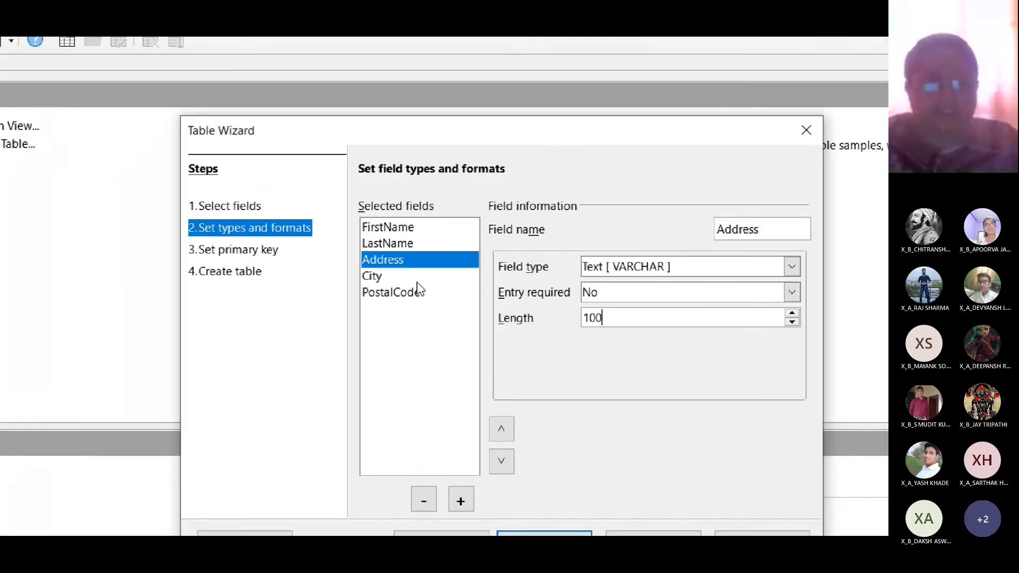
pyautogui.click(251, 245)
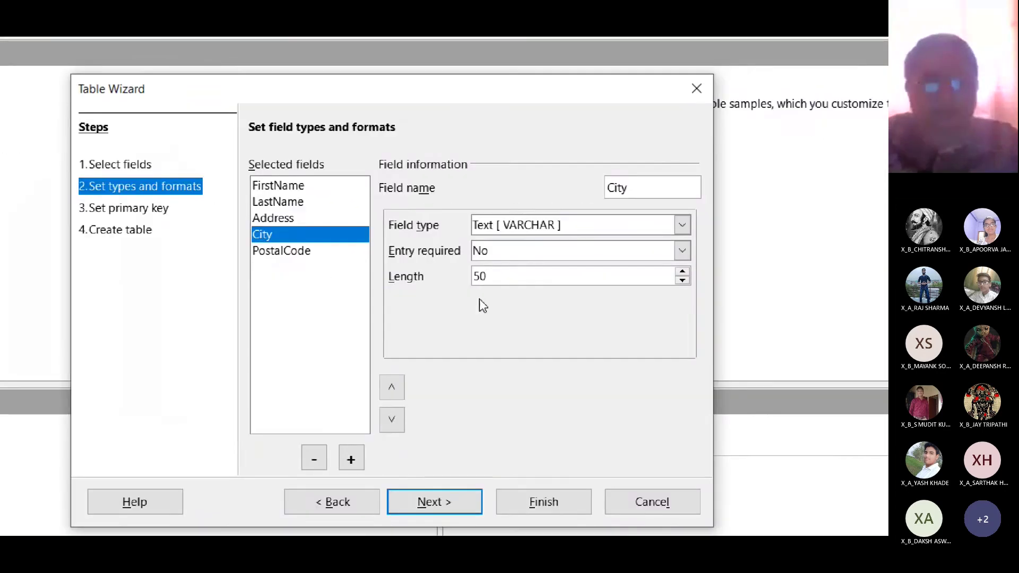
pyautogui.moveTo(627, 323); pyautogui.dragTo(558, 320)
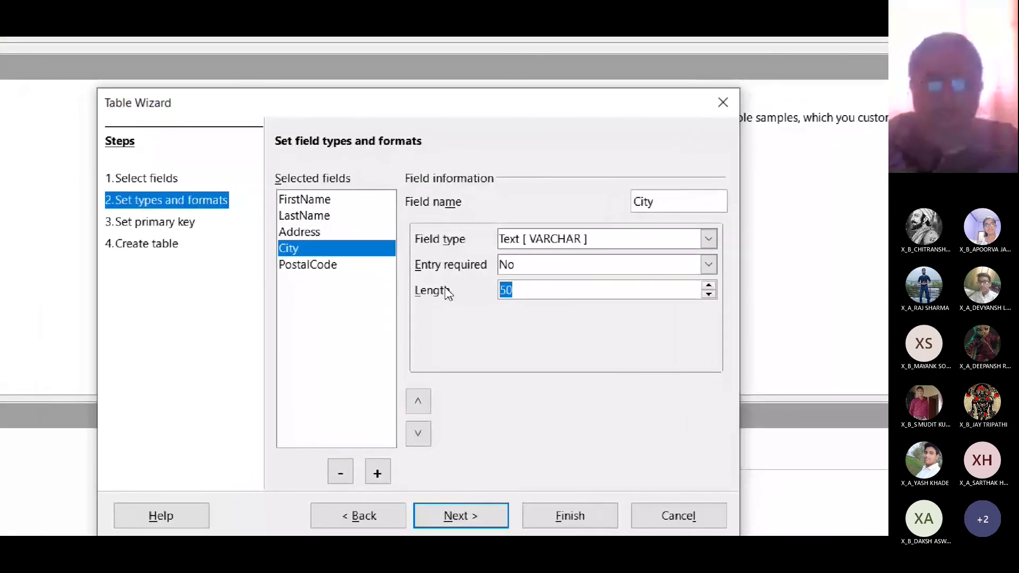
pyautogui.write('25')
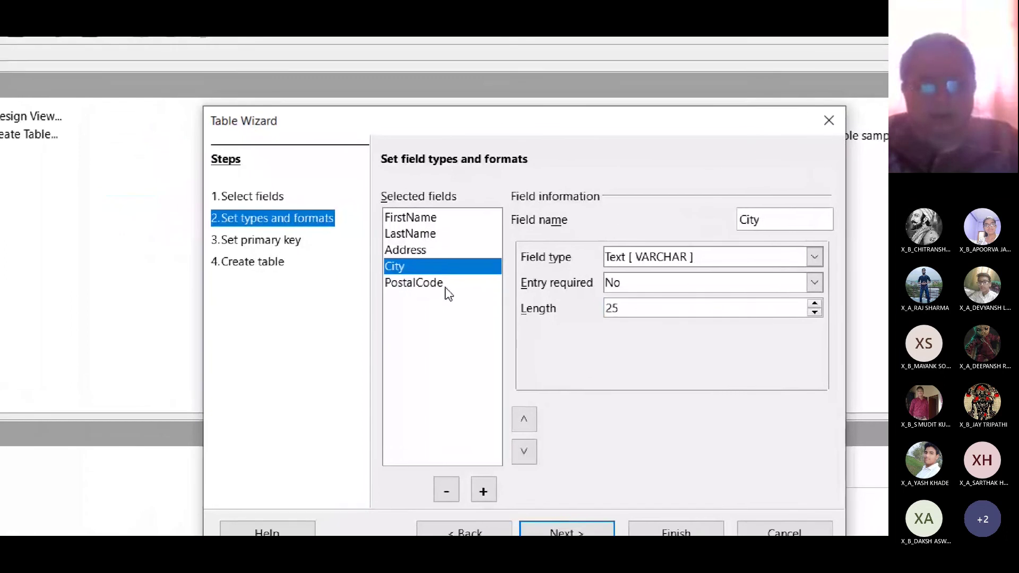
pyautogui.click(412, 266)
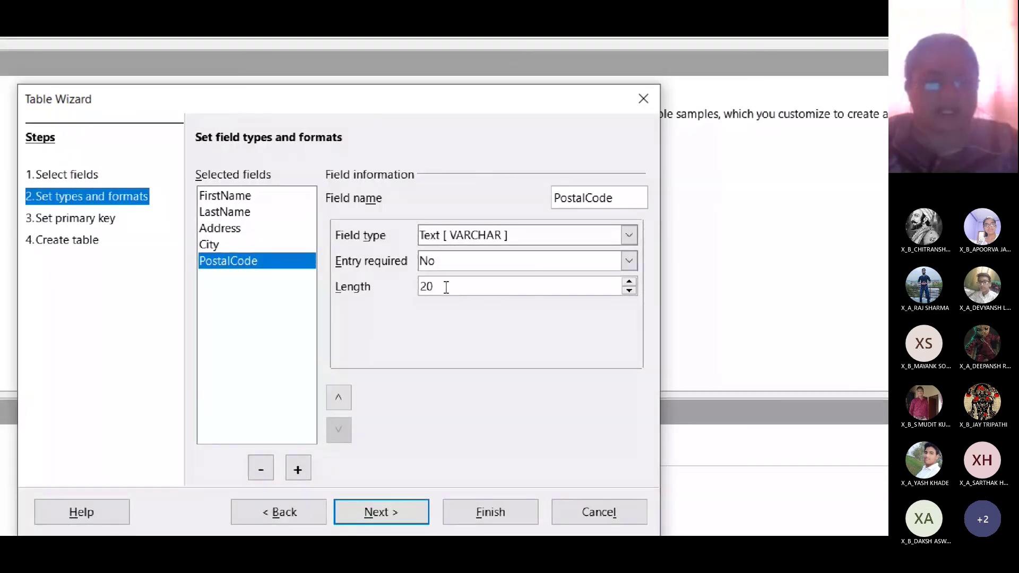
pyautogui.doubleClick(447, 287)
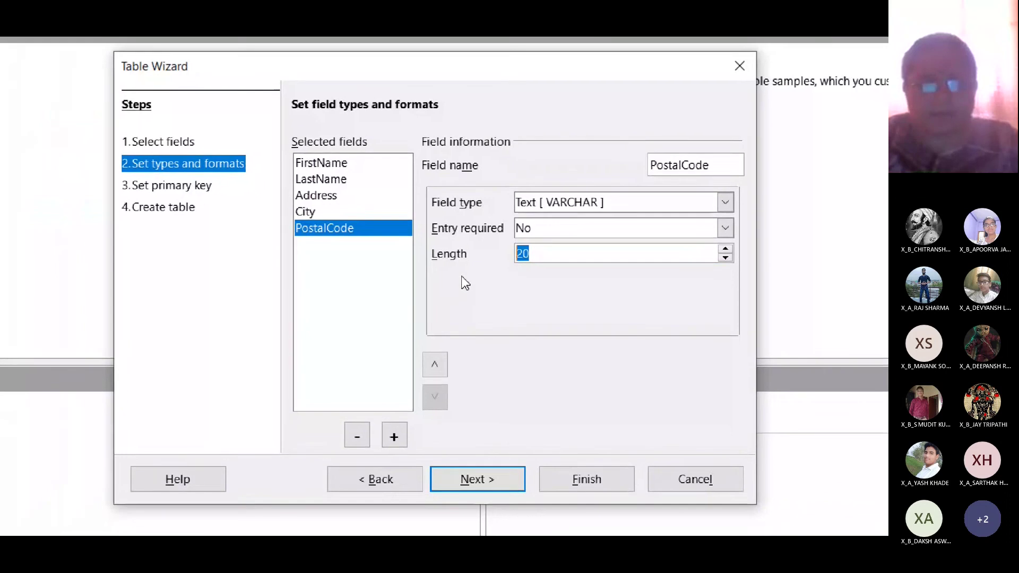
pyautogui.write('6')
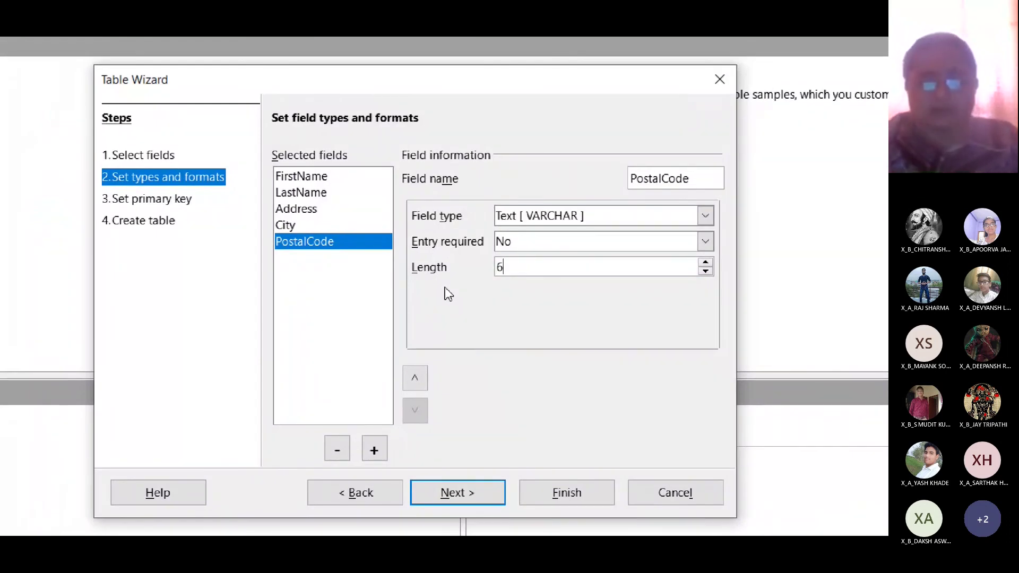
pyautogui.write('10')
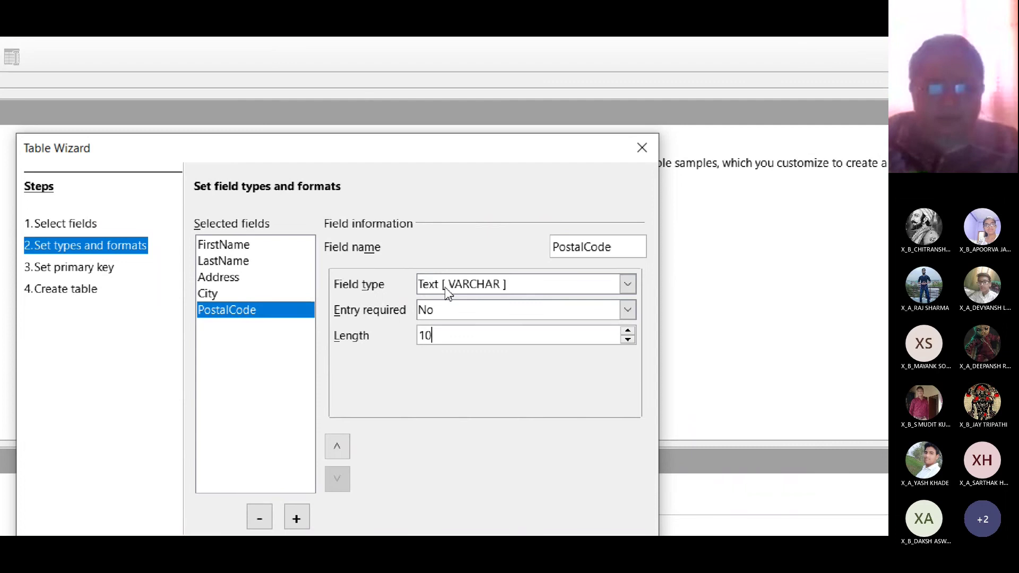
# - Change PostalCode's field type to Text (fix) [CHAR]
pyautogui.click(448, 294)
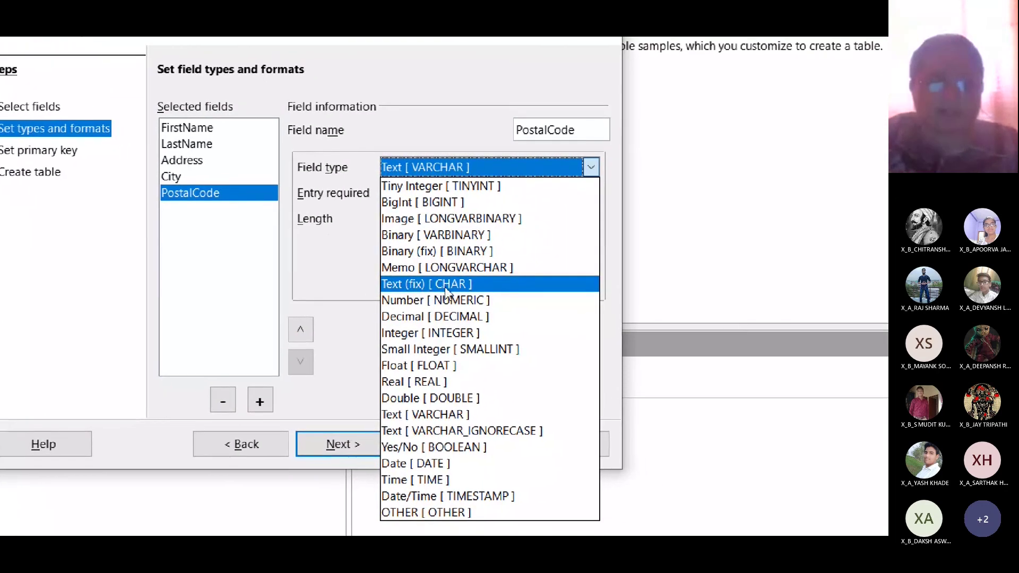
pyautogui.click(446, 286)
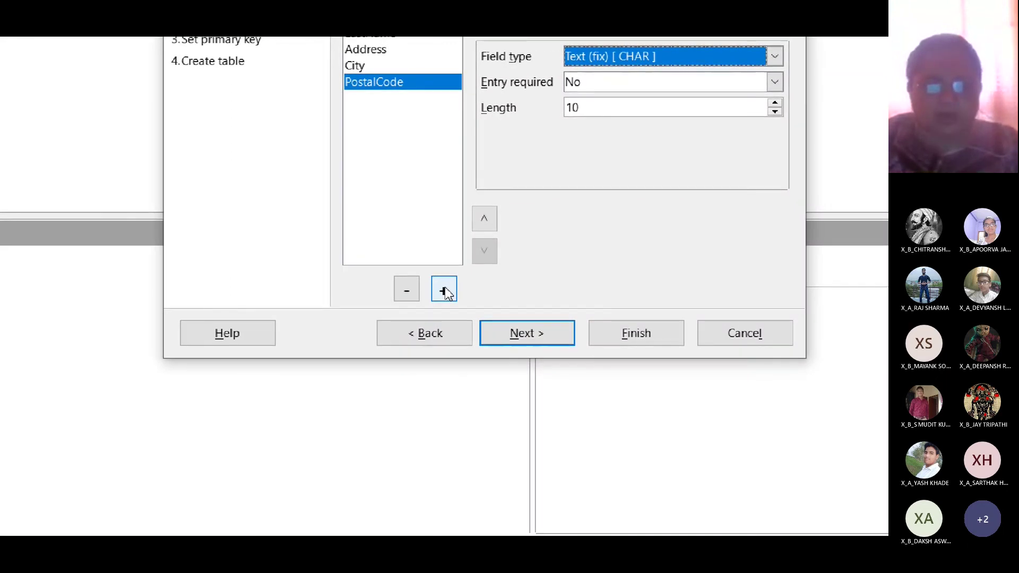
# - Add a new field named State with a length of 25
pyautogui.click(445, 292)
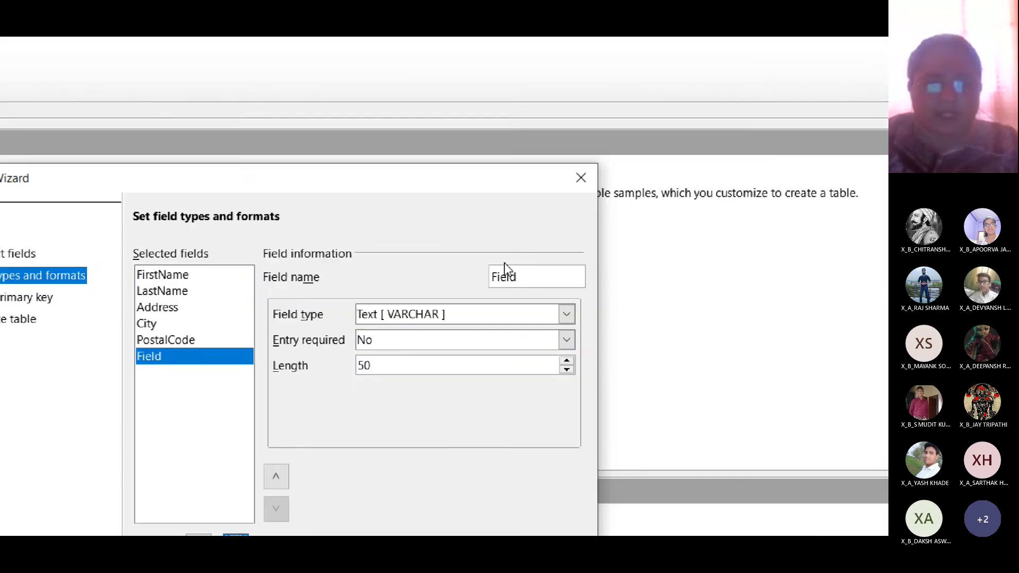
pyautogui.click(775, 206)
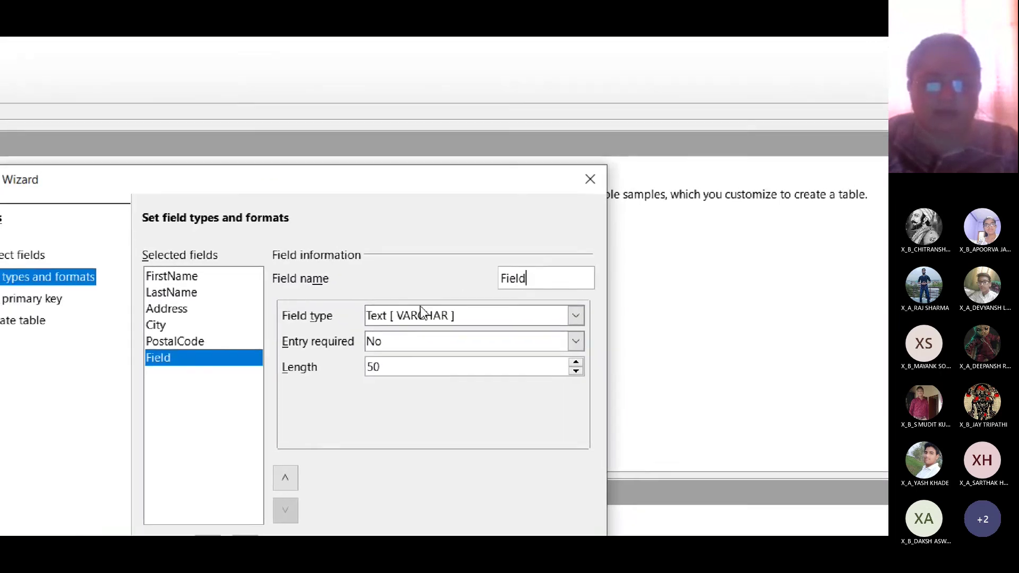
pyautogui.press('BackSpace')
pyautogui.press('BackSpace')
pyautogui.press('BackSpace')
pyautogui.press('BackSpace')
pyautogui.press('BackSpace')
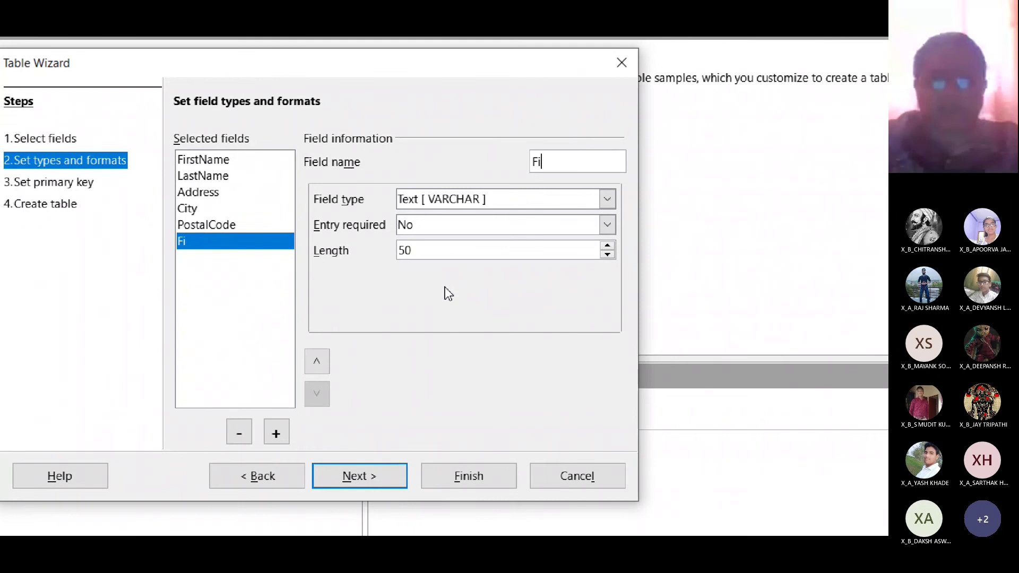
pyautogui.write('State')
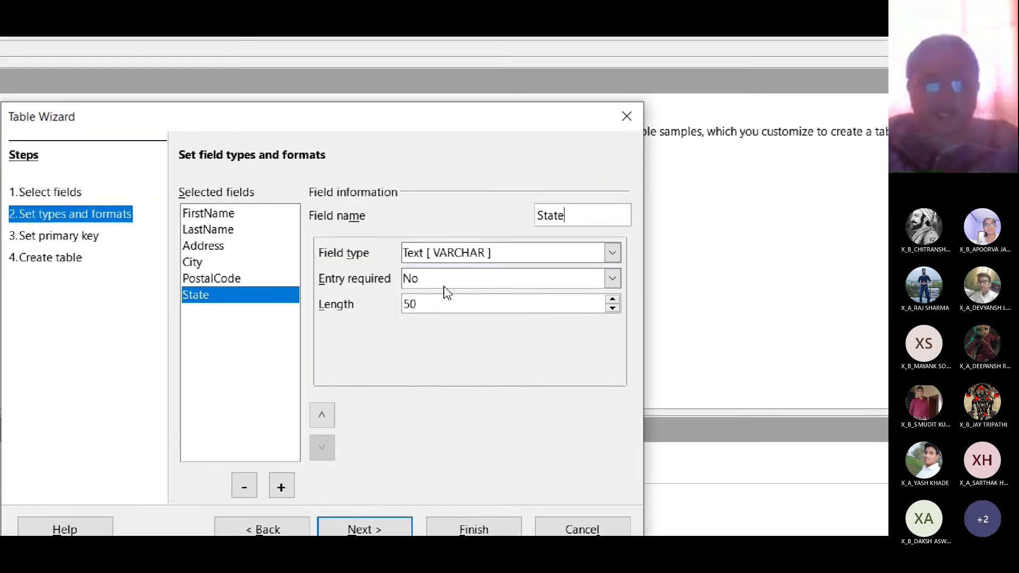
pyautogui.doubleClick(446, 287)
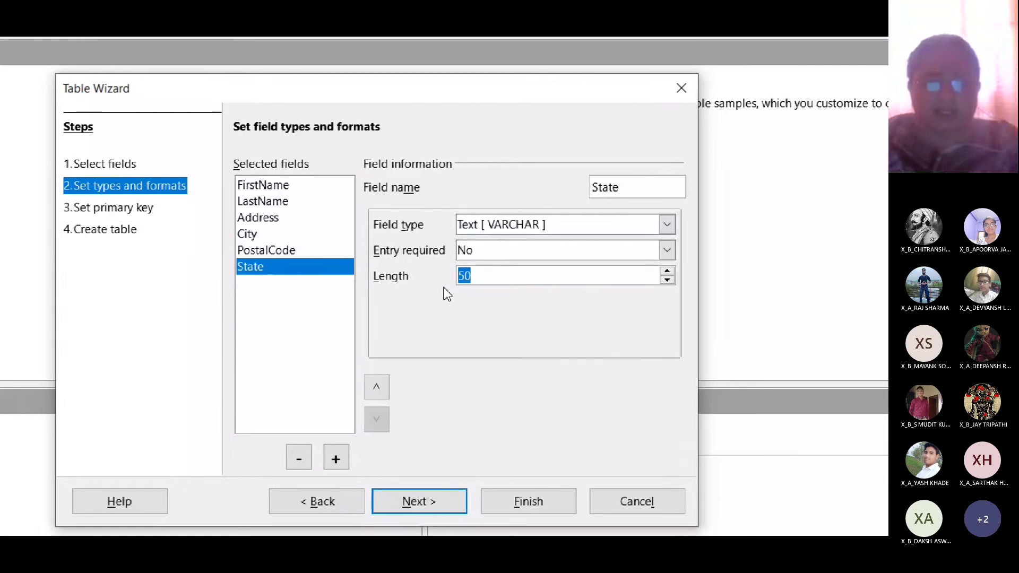
pyautogui.write('25')
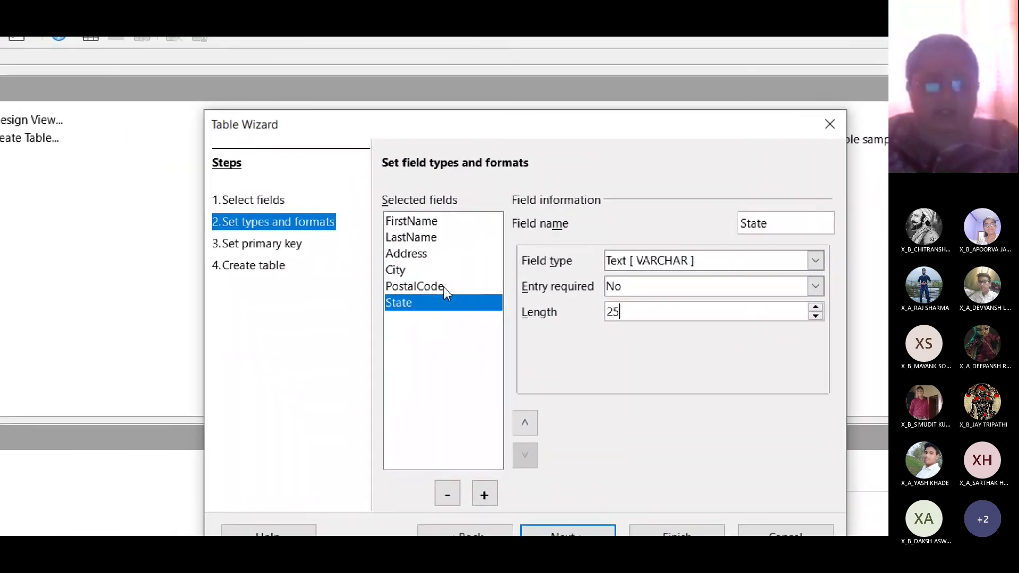
# - Rename PostalCode to Pincode and move it up in the field order
pyautogui.click(315, 257)
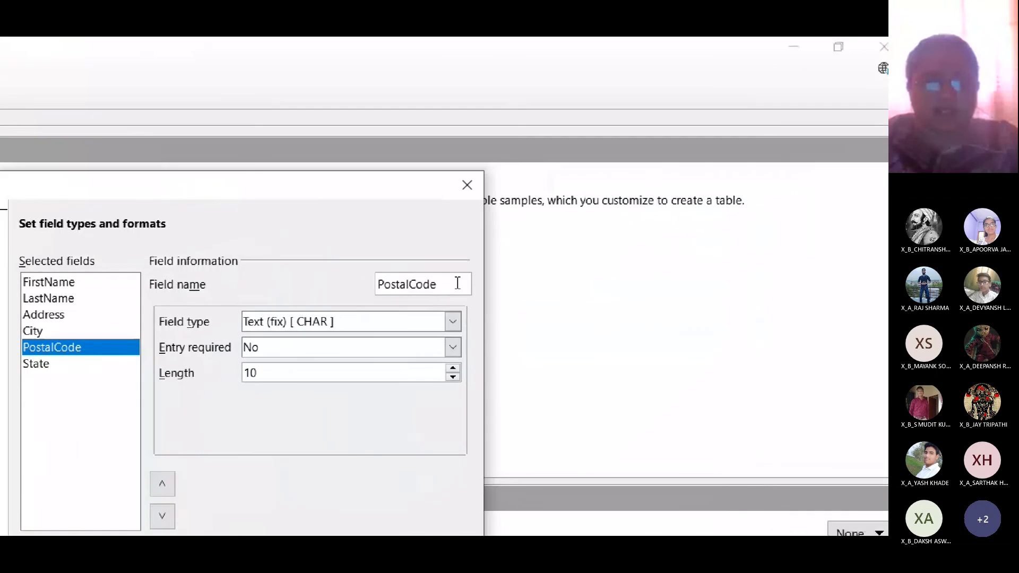
pyautogui.moveTo(807, 225); pyautogui.dragTo(737, 224)
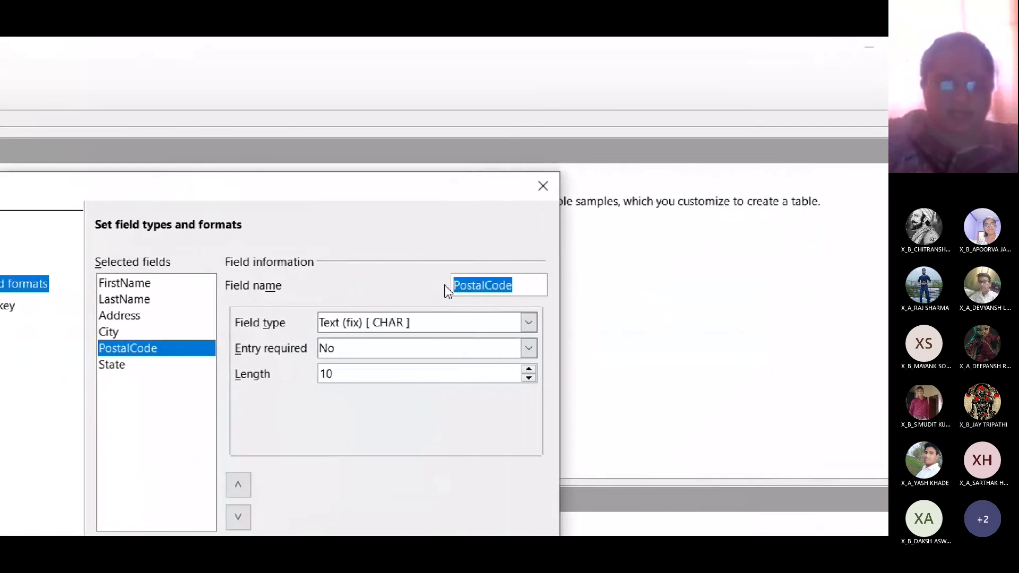
pyautogui.write('Pincode')
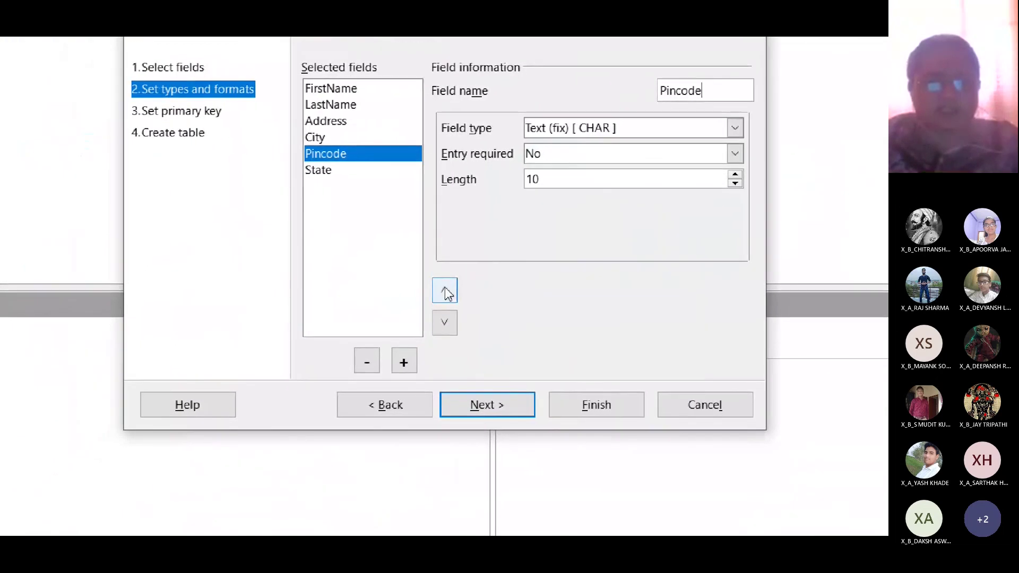
pyautogui.click(445, 291)
pyautogui.click(444, 291)
pyautogui.click(445, 322)
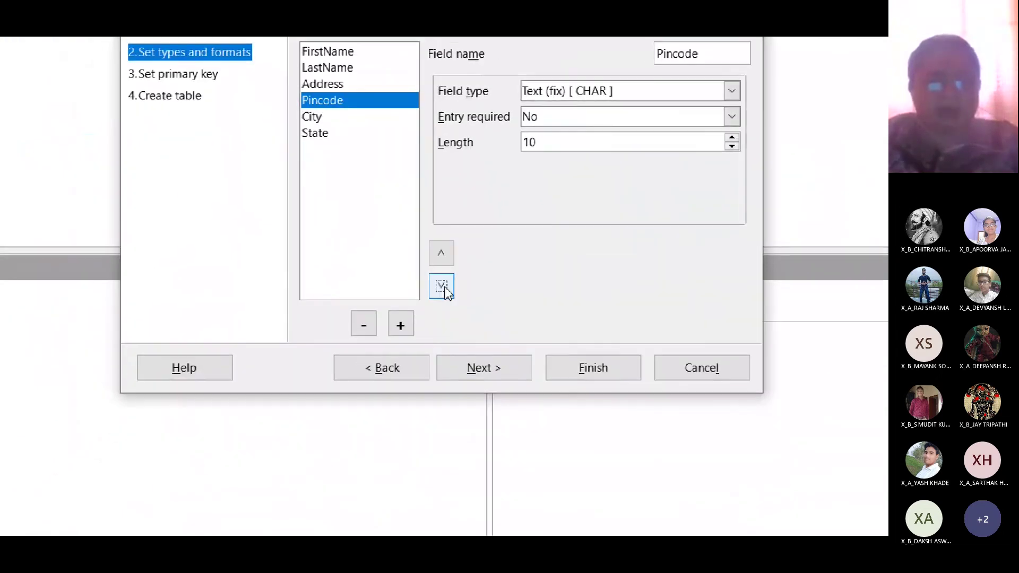
pyautogui.click(445, 291)
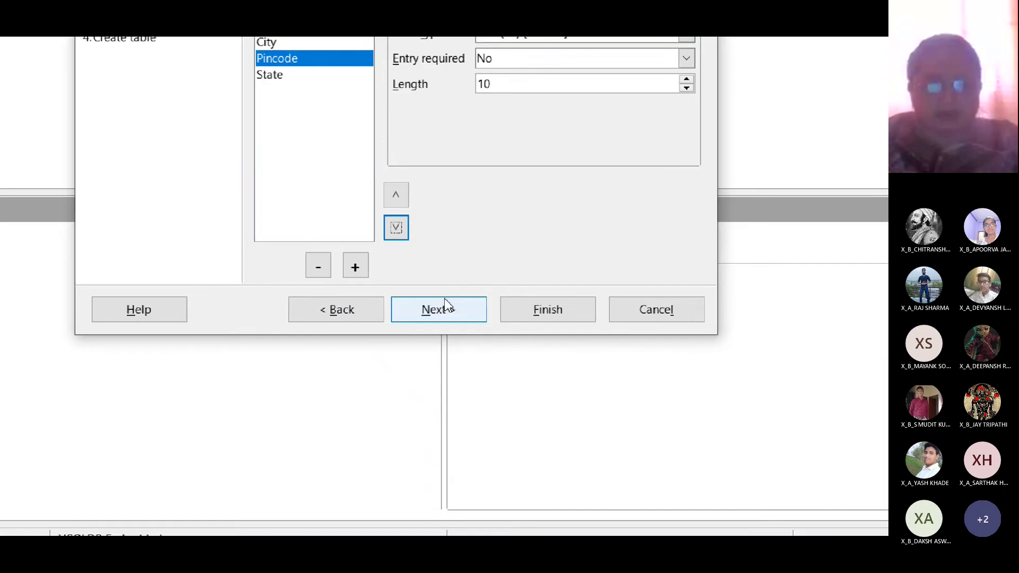
# - Advance to the primary key step, toggling 'Create a primary key' off and back on
pyautogui.click(471, 491)
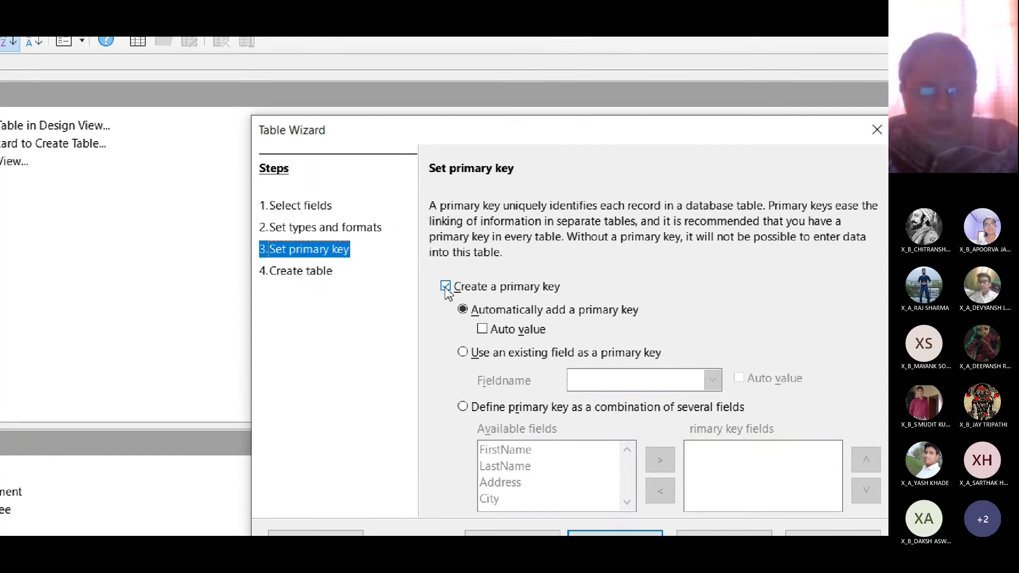
pyautogui.click(445, 287)
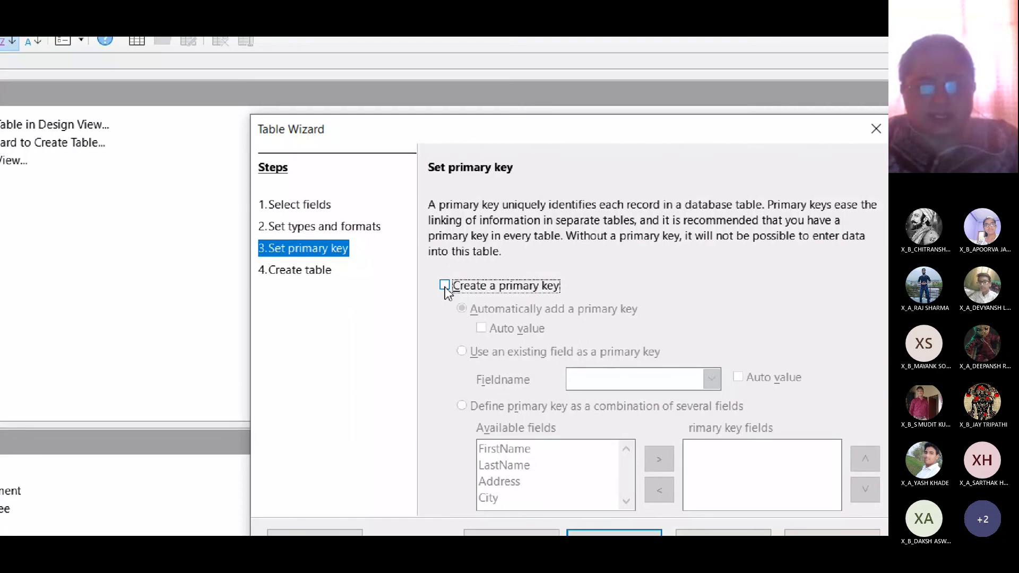
pyautogui.click(444, 287)
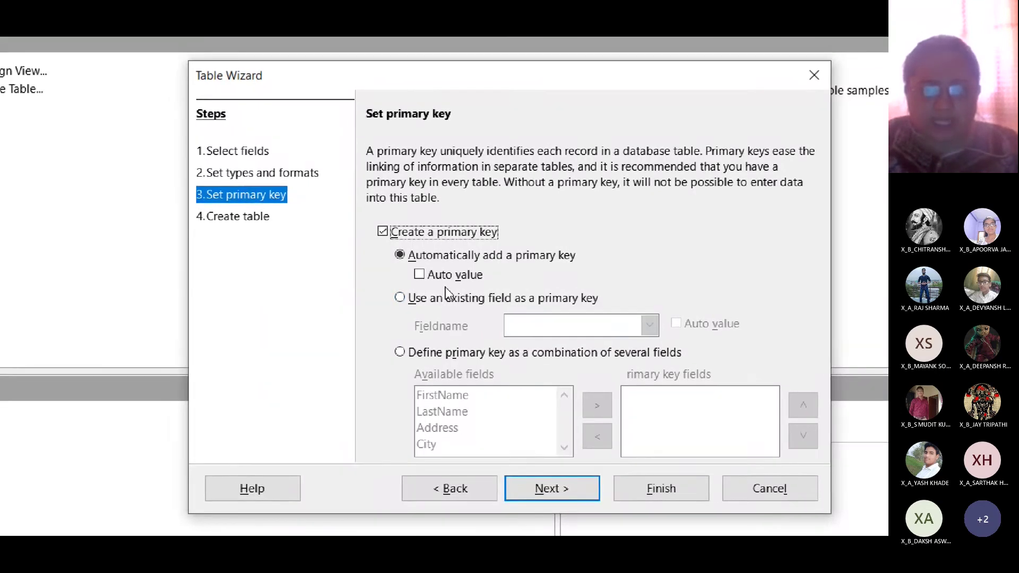
# - Tick Auto value, then choose 'Use an existing field as a primary key'
pyautogui.click(445, 289)
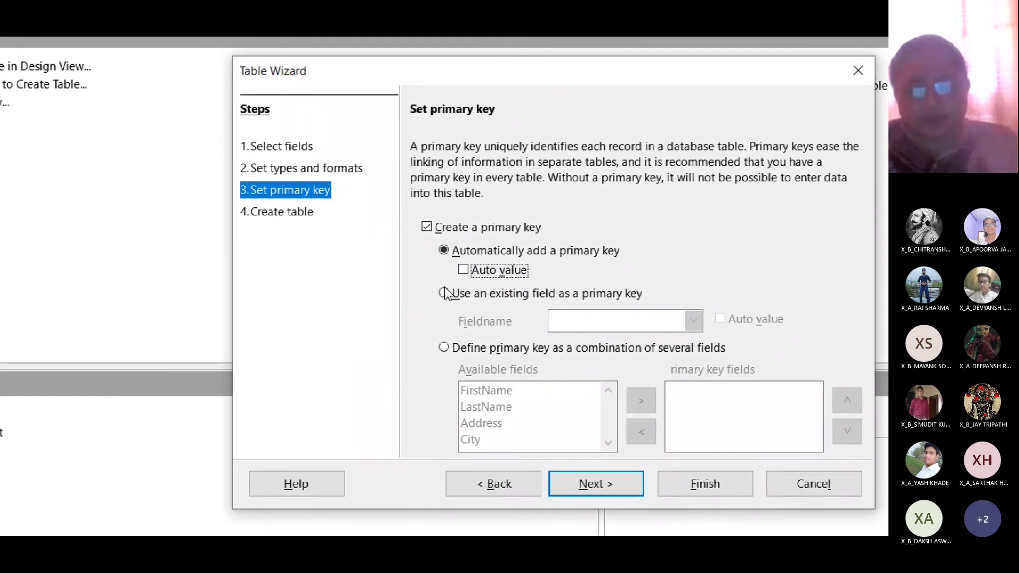
pyautogui.click(463, 270)
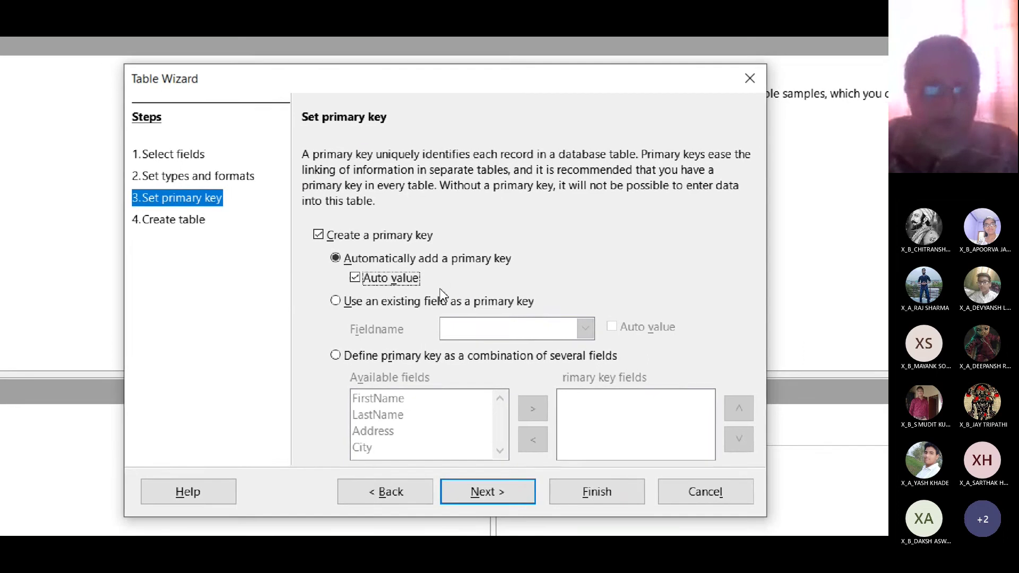
pyautogui.click(446, 286)
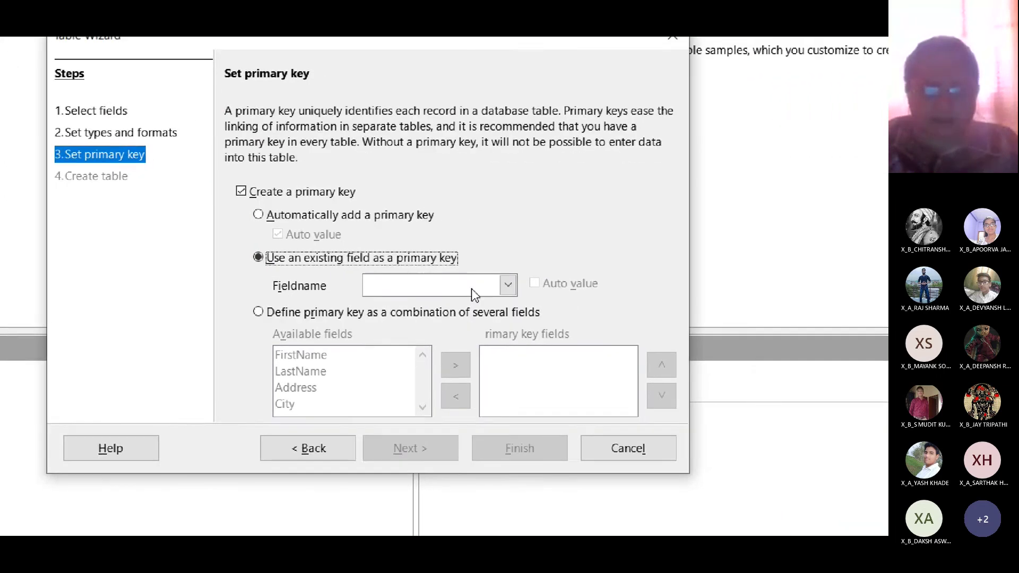
pyautogui.click(506, 285)
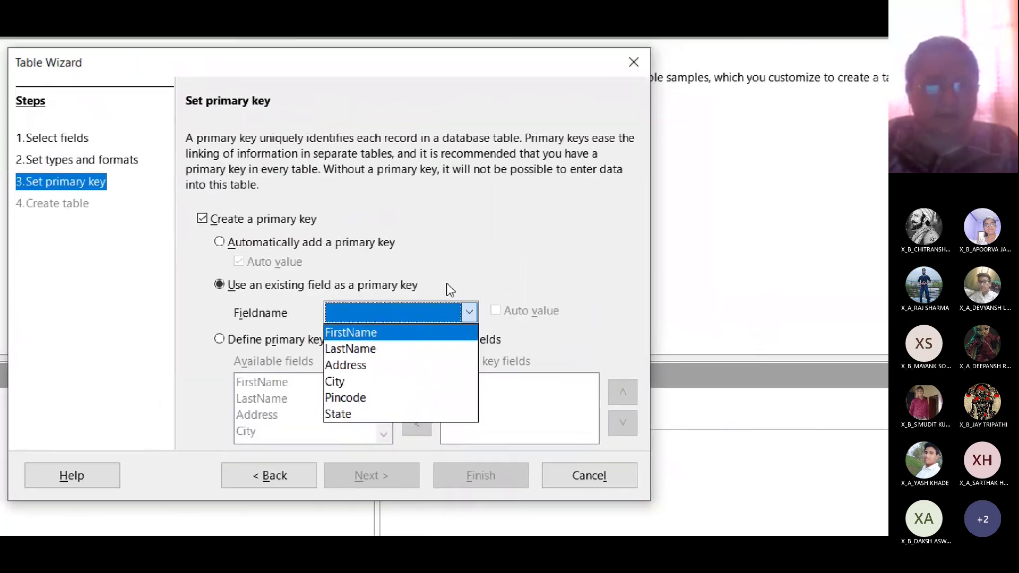
pyautogui.click(468, 310)
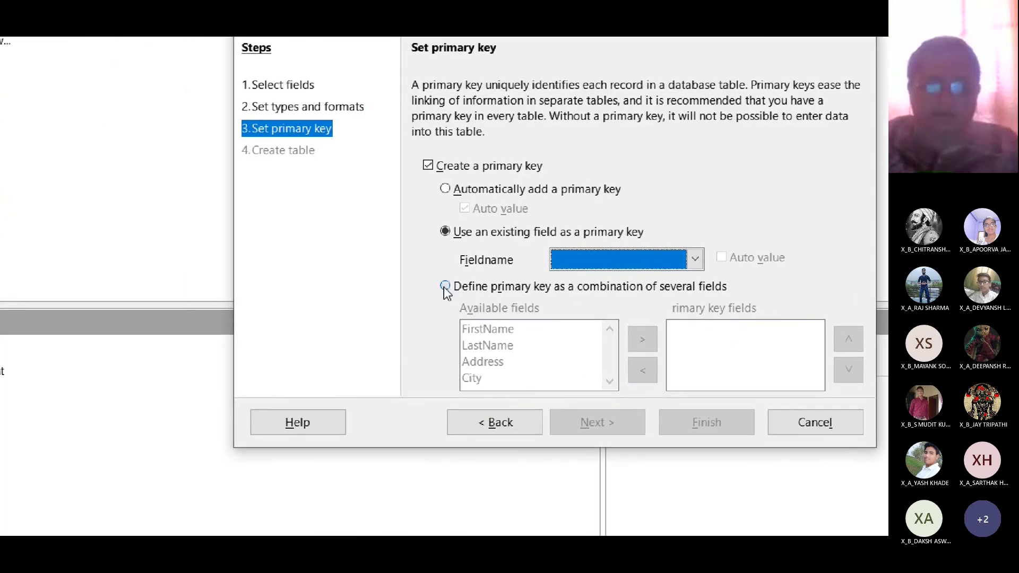
# - Choose 'Define primary key as a combination of several fields'
pyautogui.click(445, 287)
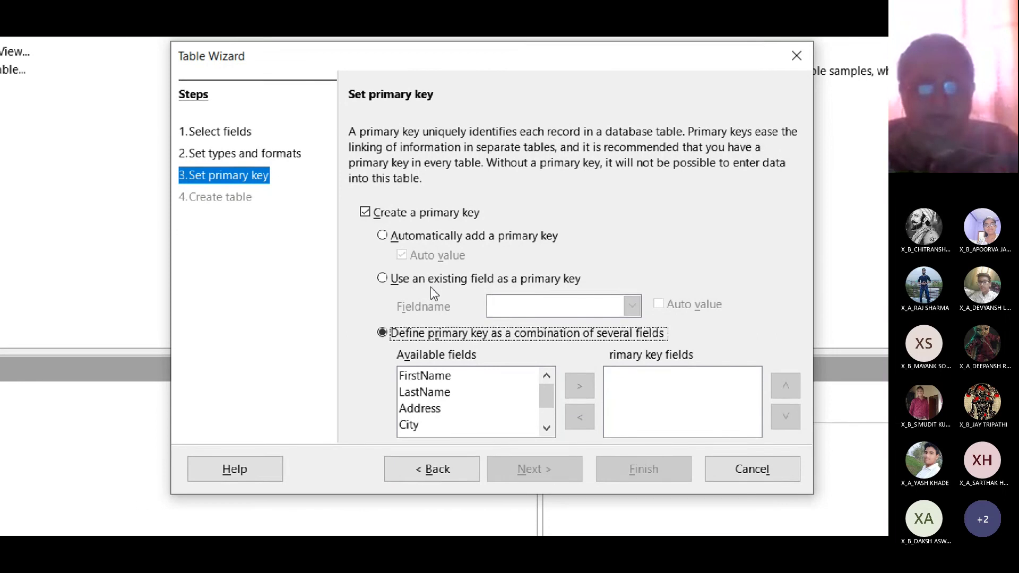
# - Reselect 'Use an existing field as a primary key' and show the Fieldname list
pyautogui.click(448, 278)
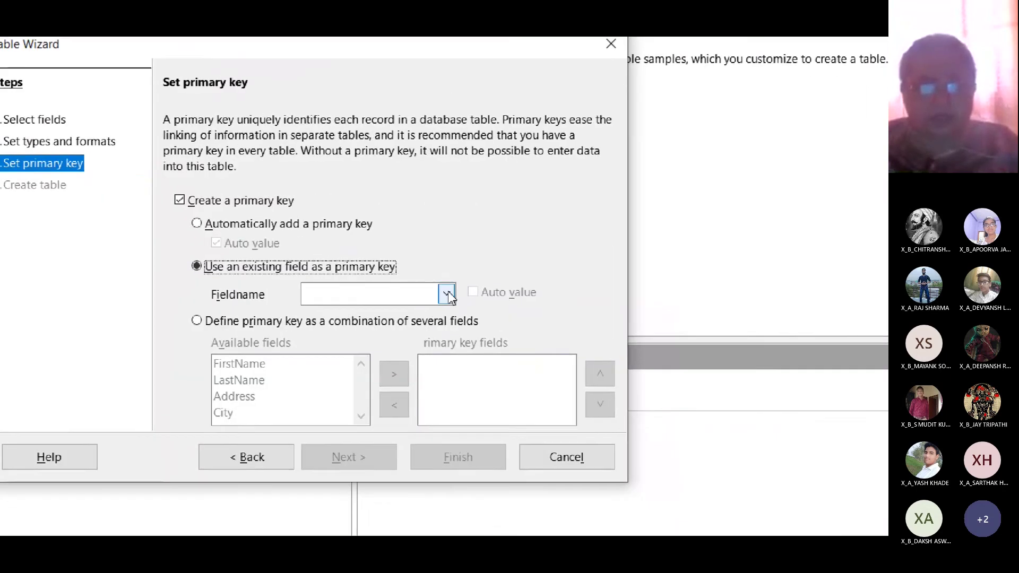
pyautogui.click(557, 311)
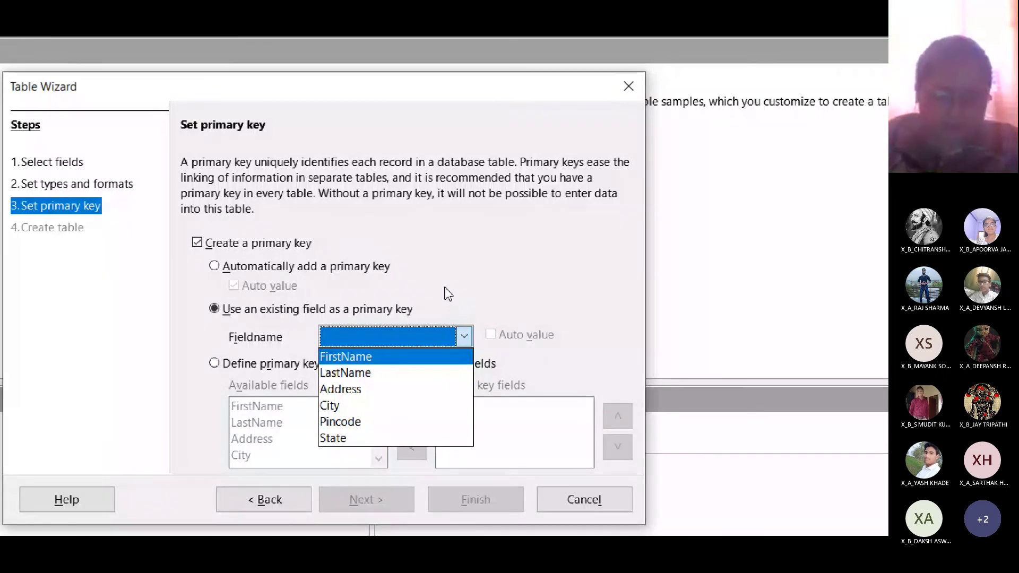
# - Close the field list, try the combination option, then settle on 'Automatically add a primary key'
pyautogui.click(449, 294)
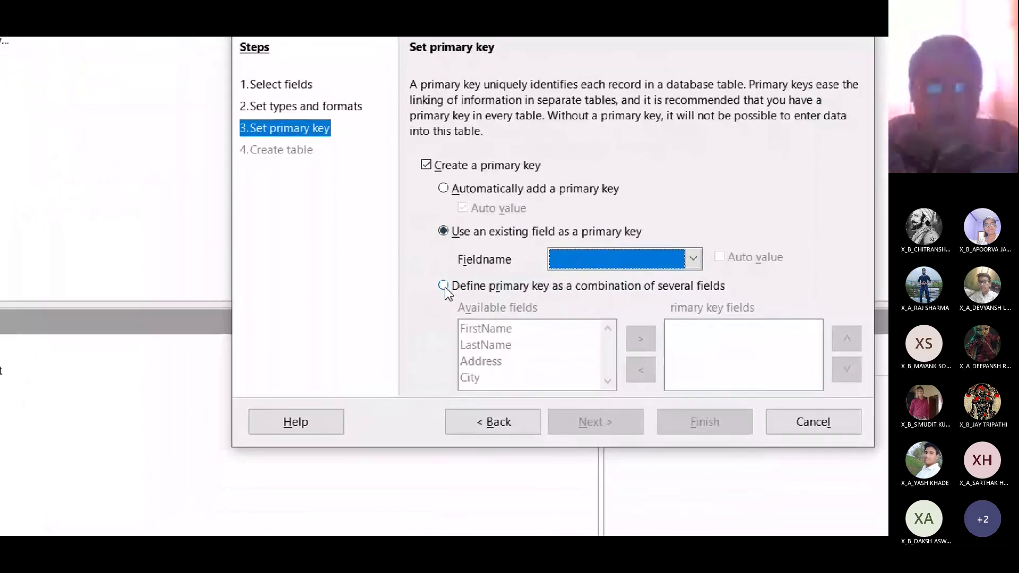
pyautogui.click(444, 287)
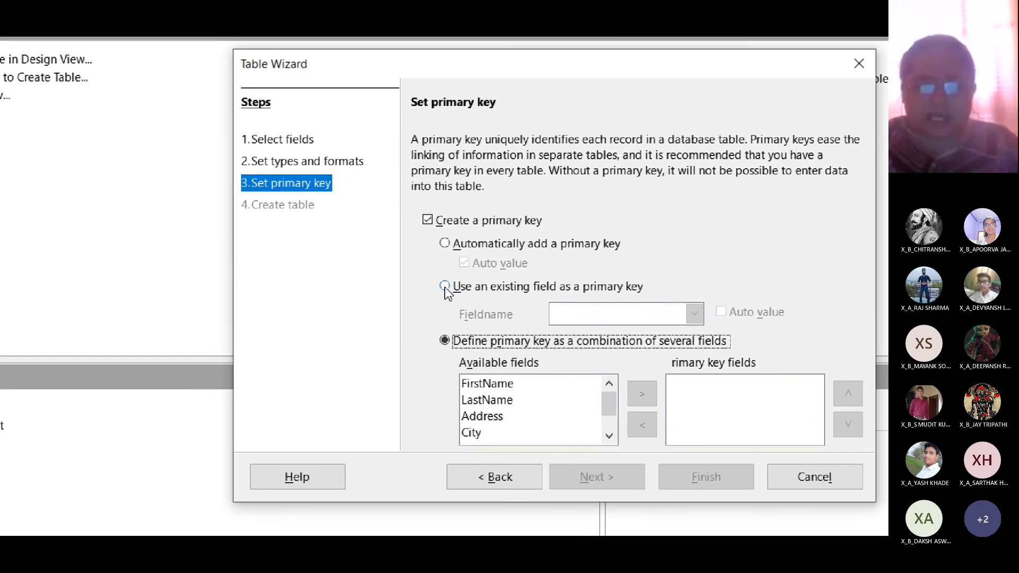
pyautogui.click(445, 288)
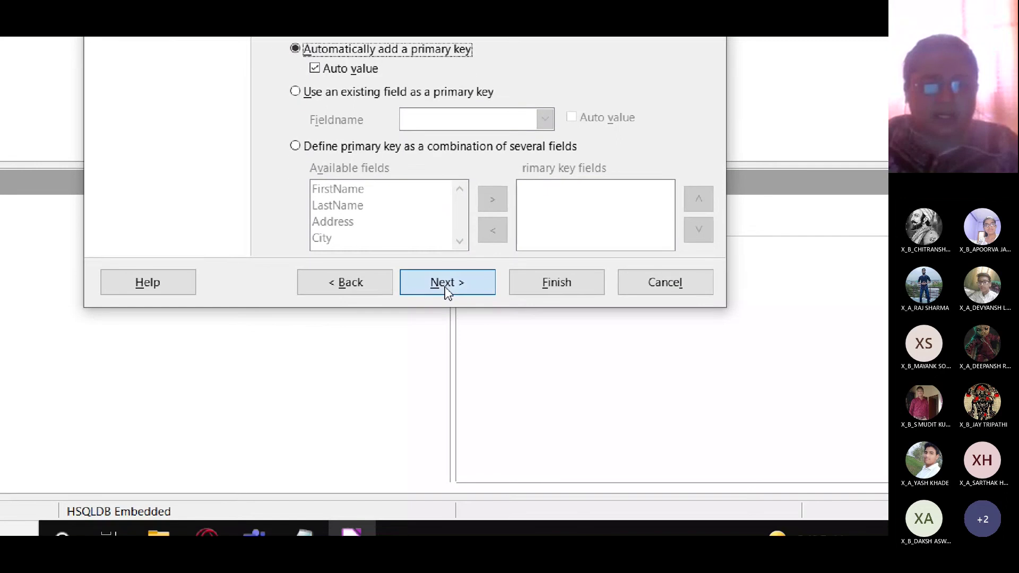
# - Go to the Create table step, keep the name Customers, and create it to insert data immediately
pyautogui.click(445, 287)
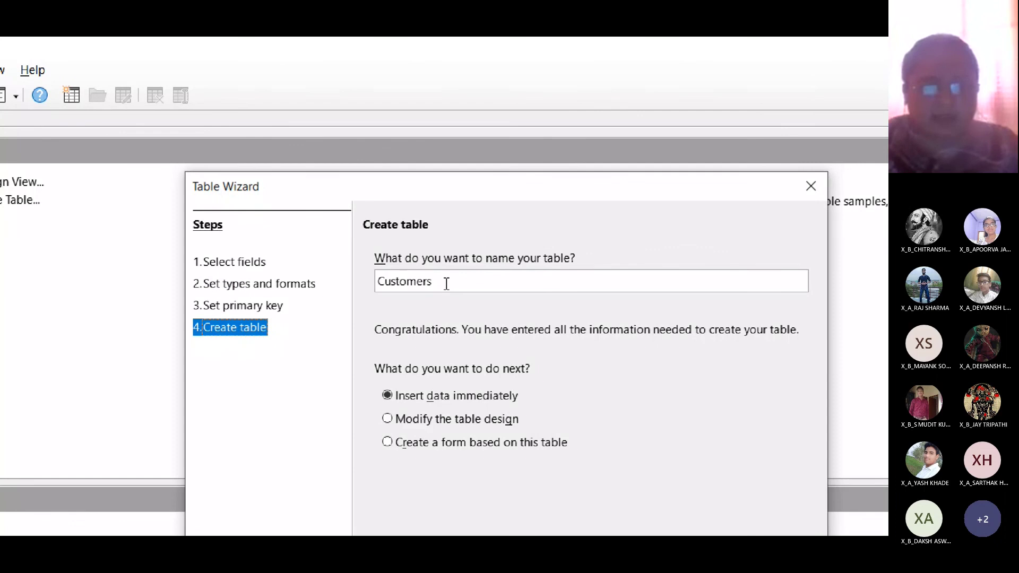
pyautogui.moveTo(446, 283); pyautogui.dragTo(360, 283)
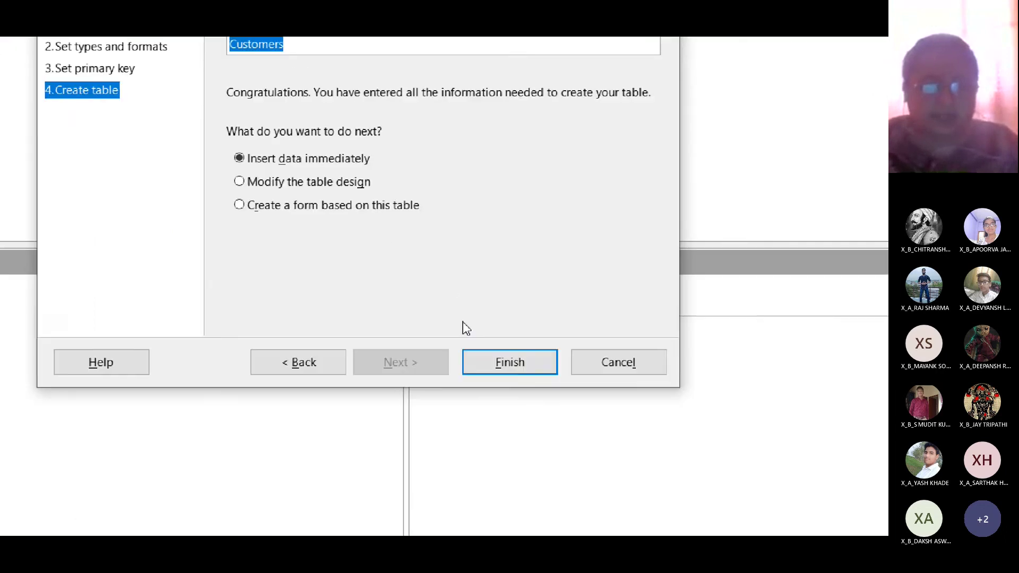
pyautogui.click(445, 287)
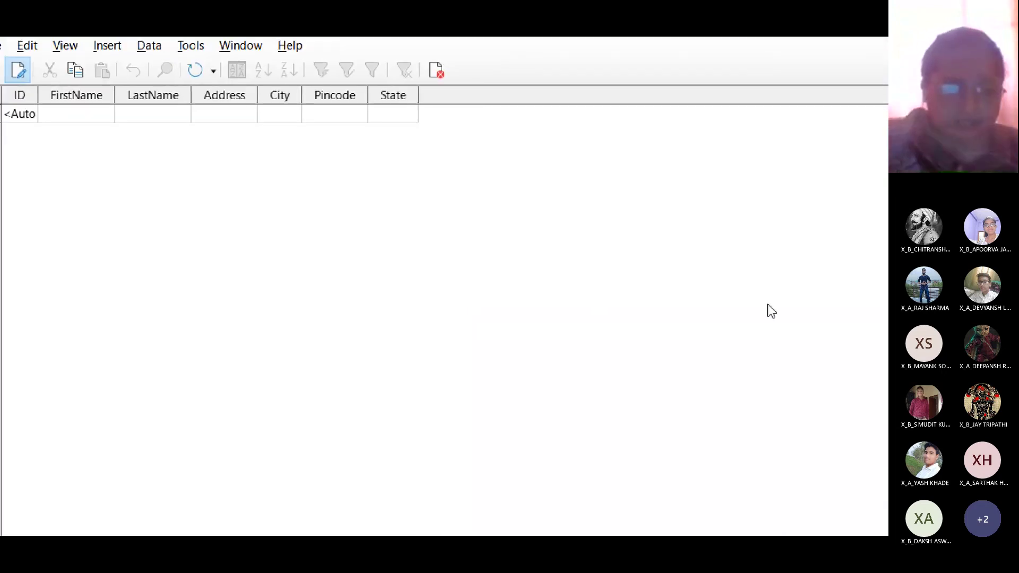
pyautogui.press('super+minus')
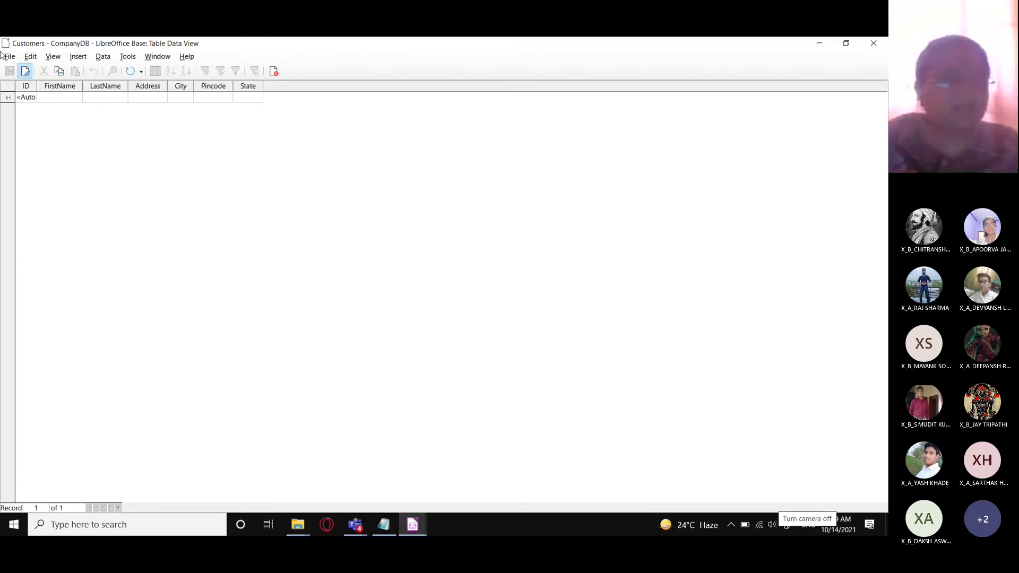
pyautogui.click(730, 524)
pyautogui.rightClick(721, 509)
pyautogui.click(653, 496)
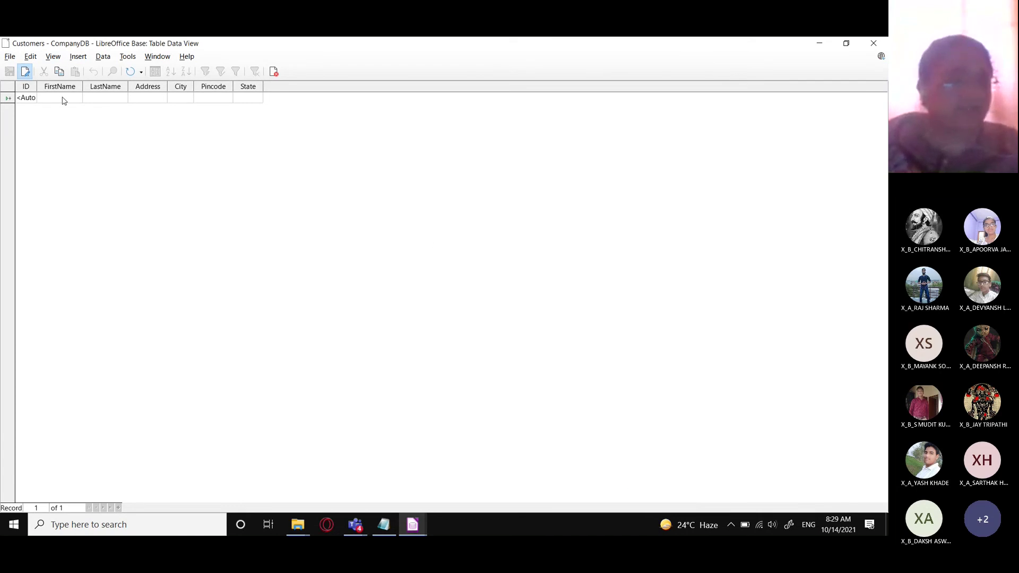
pyautogui.click(14, 525)
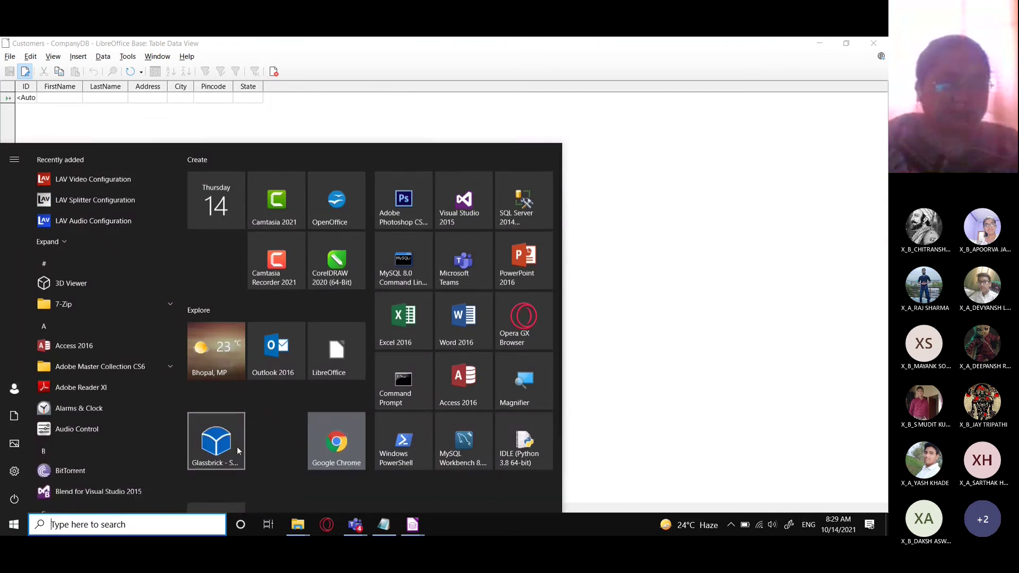
pyautogui.click(223, 441)
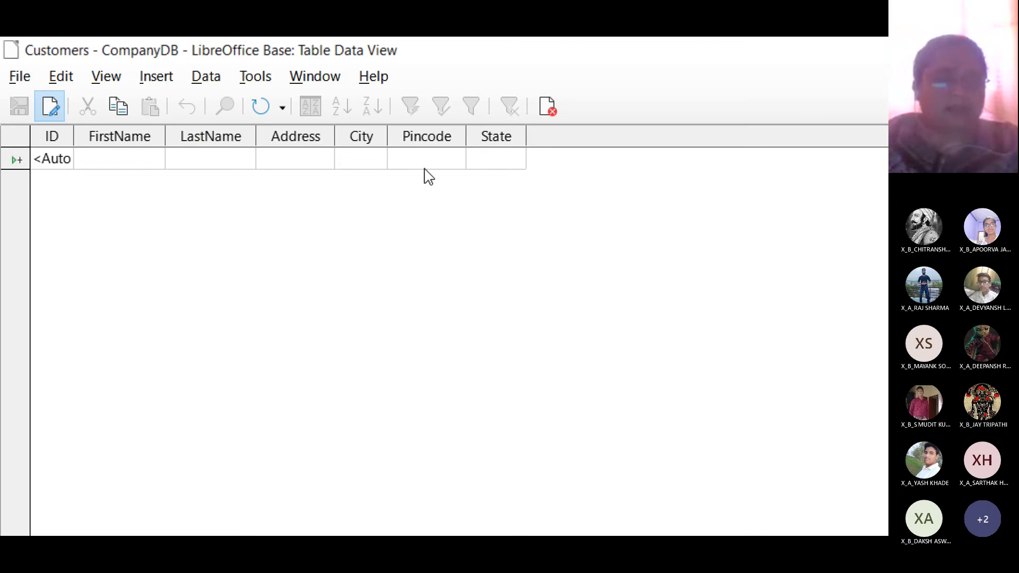
pyautogui.click(110, 160)
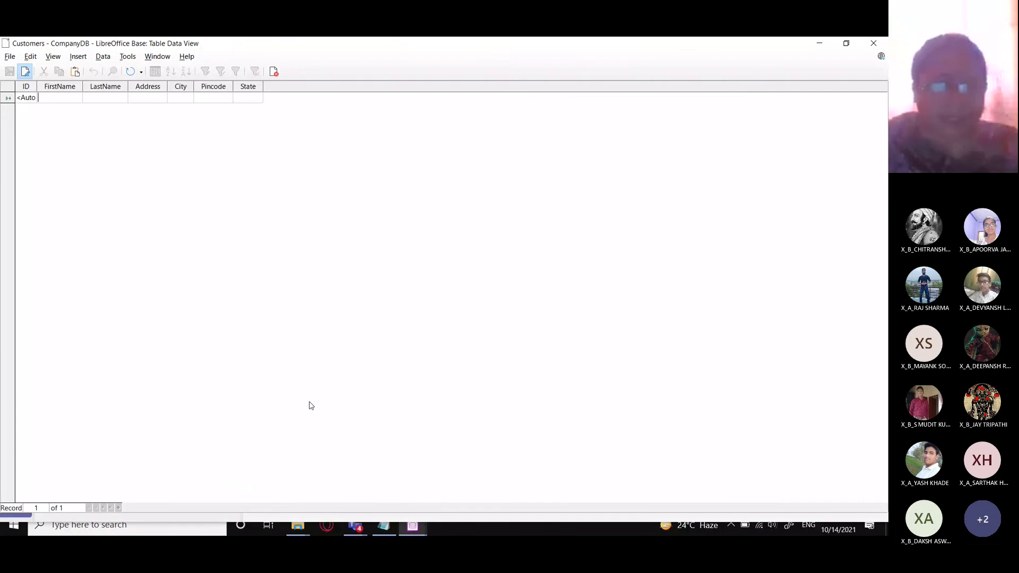
# - Shrink the Notepad address list to a taller window over the Customers table, and keep it in focus
pyautogui.click(384, 527)
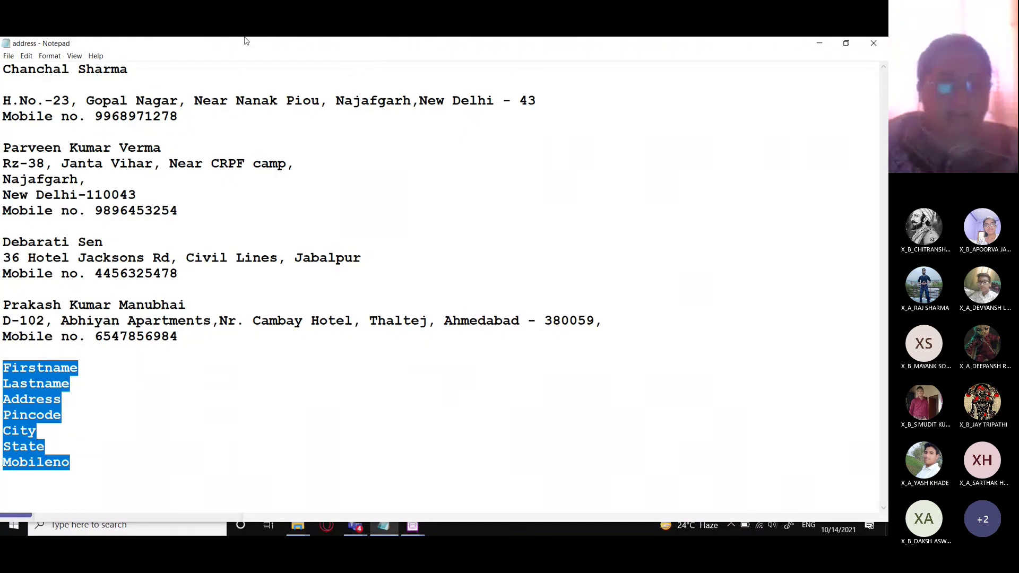
pyautogui.click(845, 41)
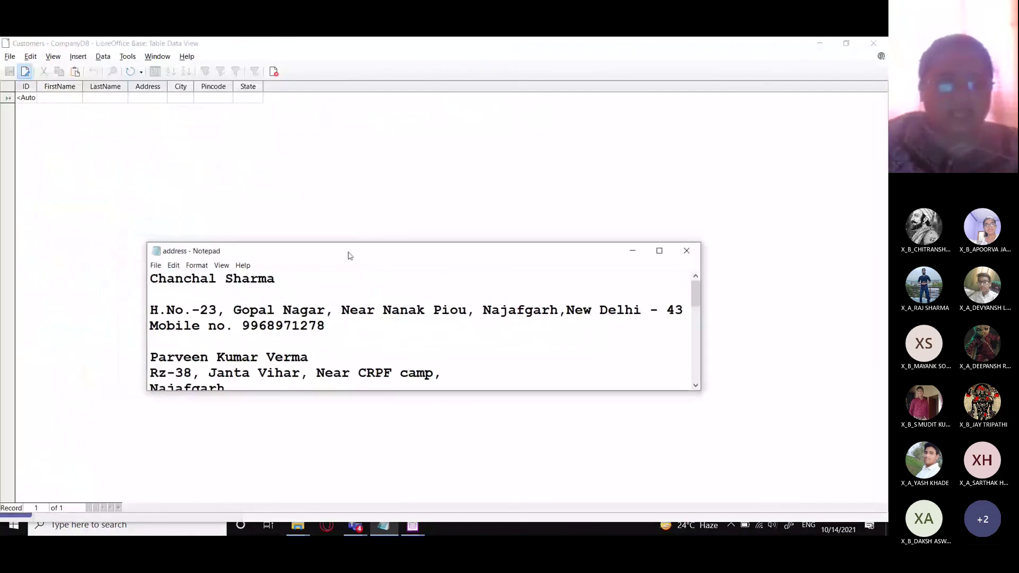
pyautogui.moveTo(349, 254); pyautogui.dragTo(483, 114)
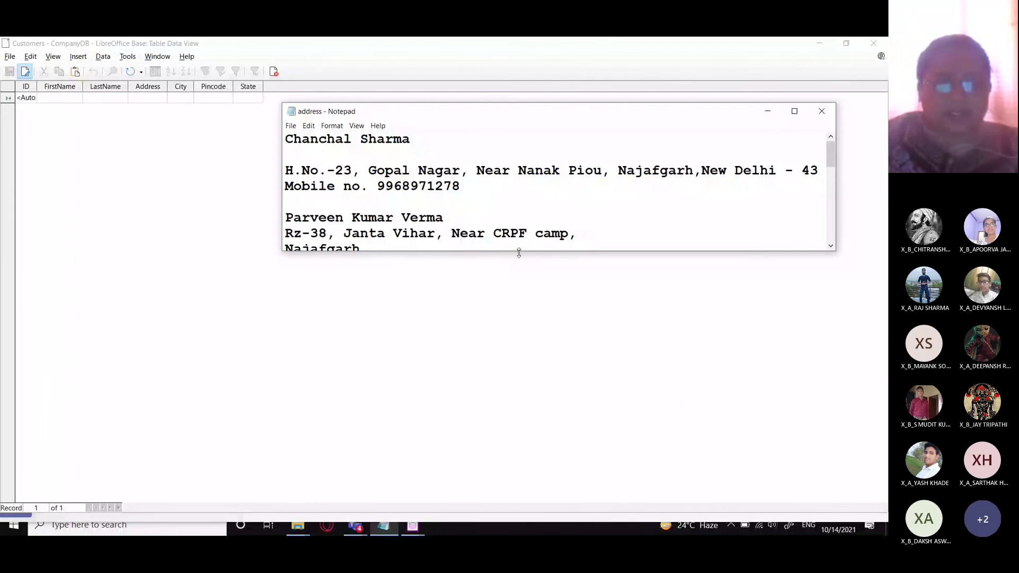
pyautogui.moveTo(518, 251); pyautogui.dragTo(514, 470)
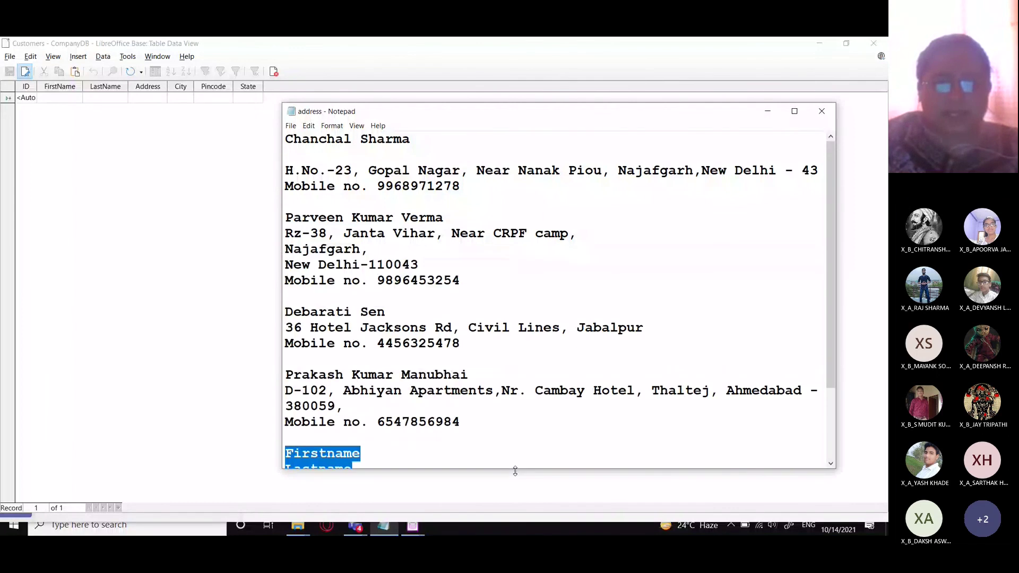
pyautogui.click(731, 526)
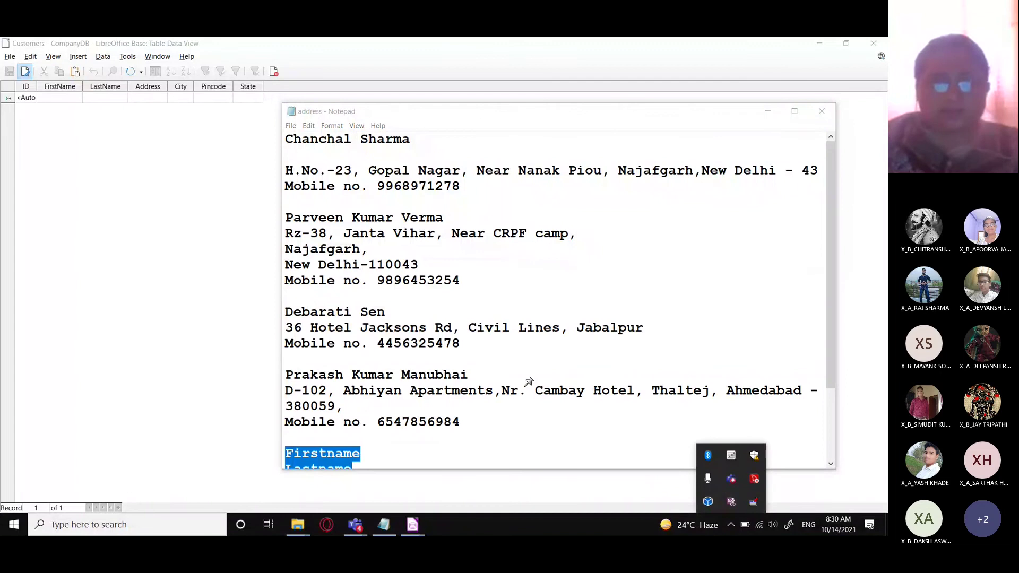
pyautogui.click(490, 109)
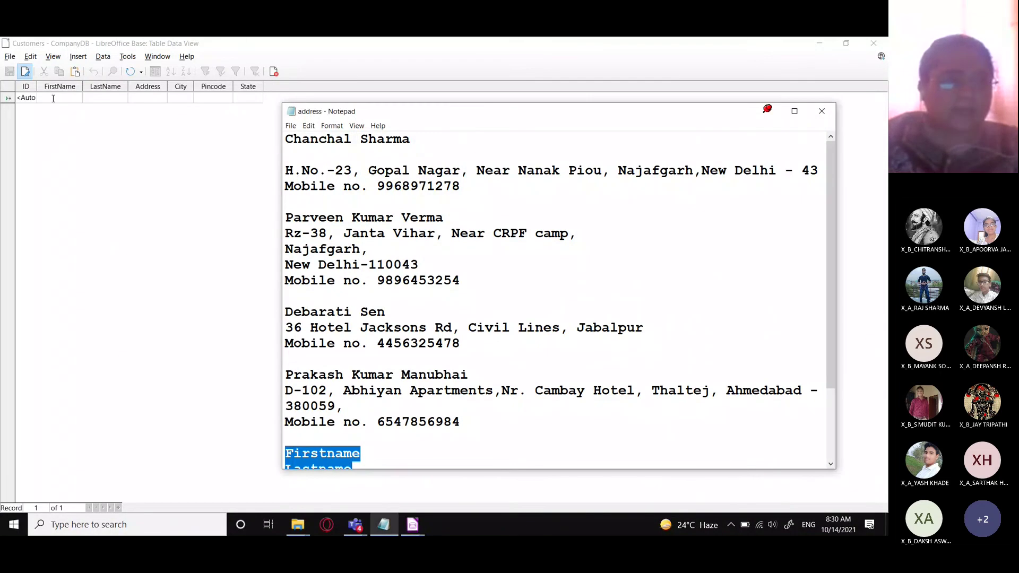
# - Enter the first contact's name, address, city, pincode and state from Notepad, then save the record
pyautogui.click(53, 99)
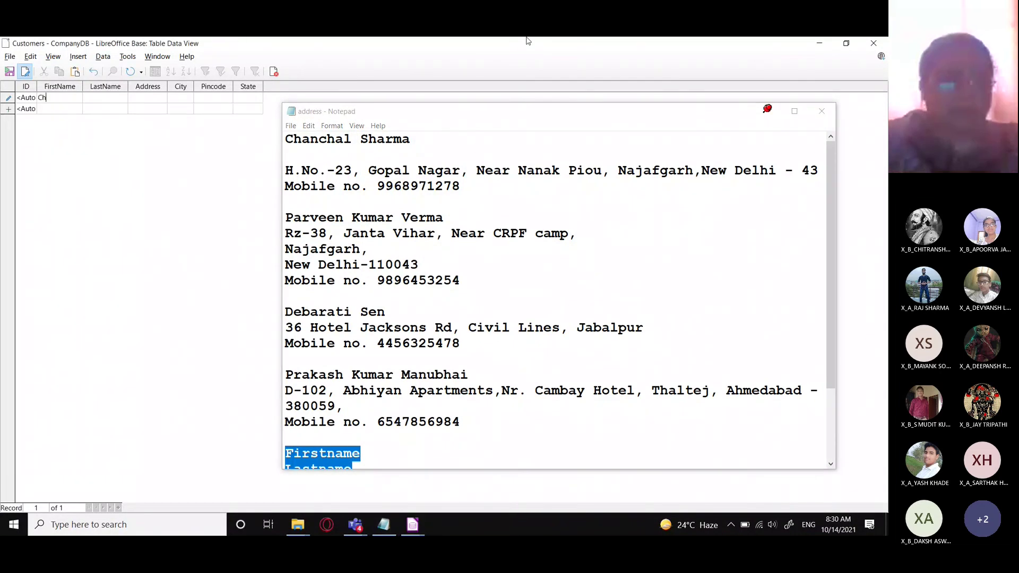
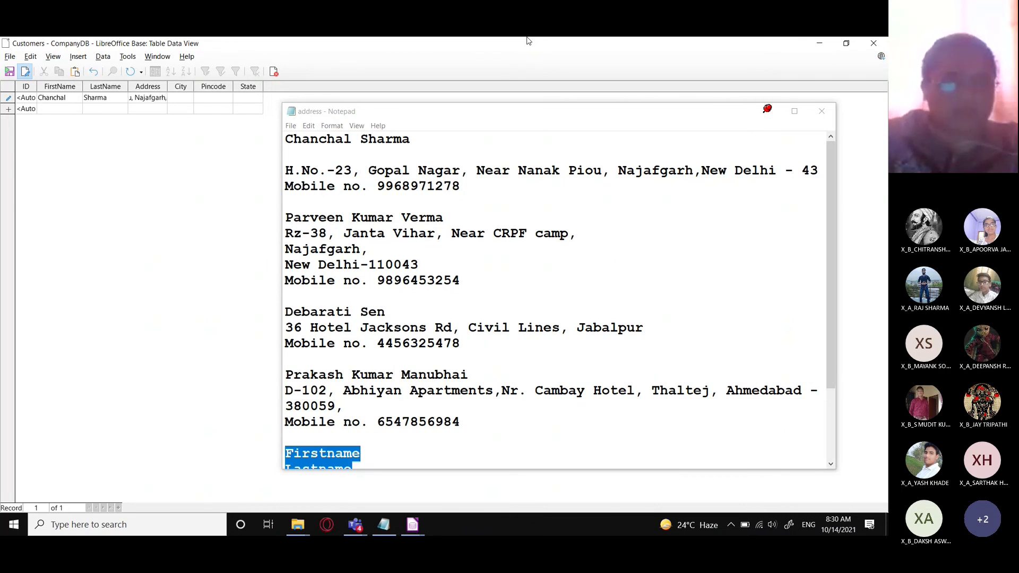
pyautogui.press('Tab')
pyautogui.write('Ne')
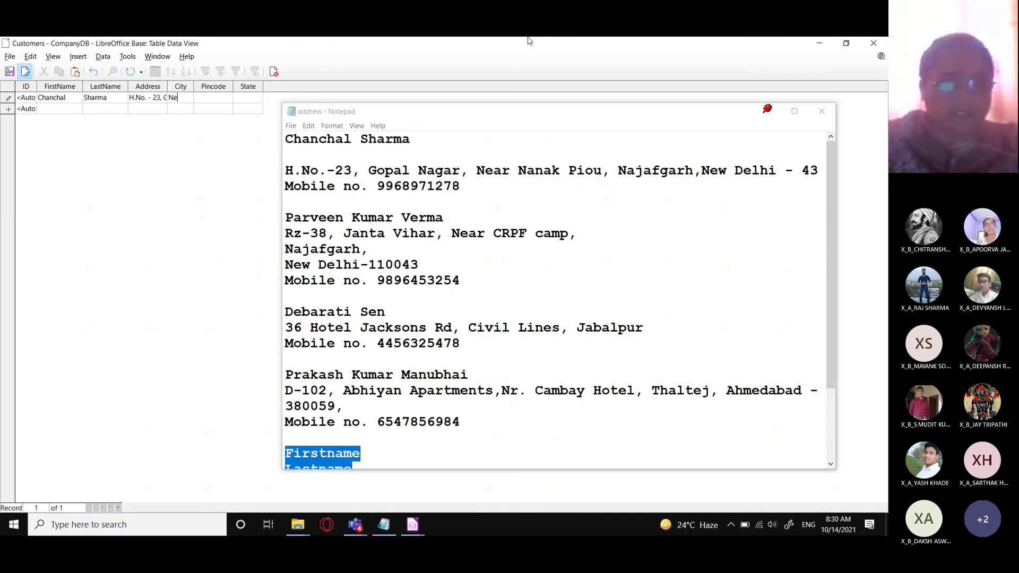
pyautogui.write('w Delhi')
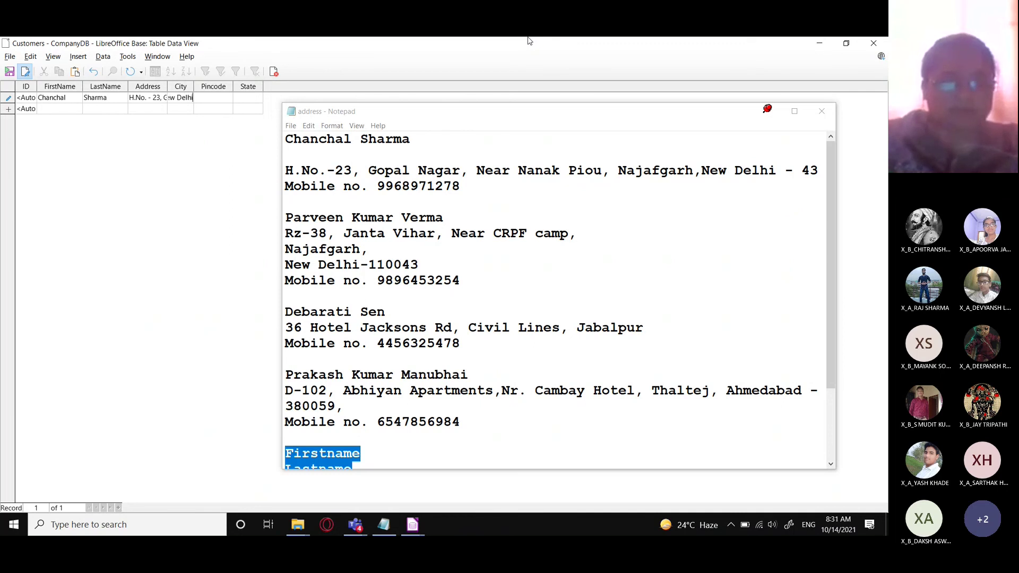
pyautogui.write('1')
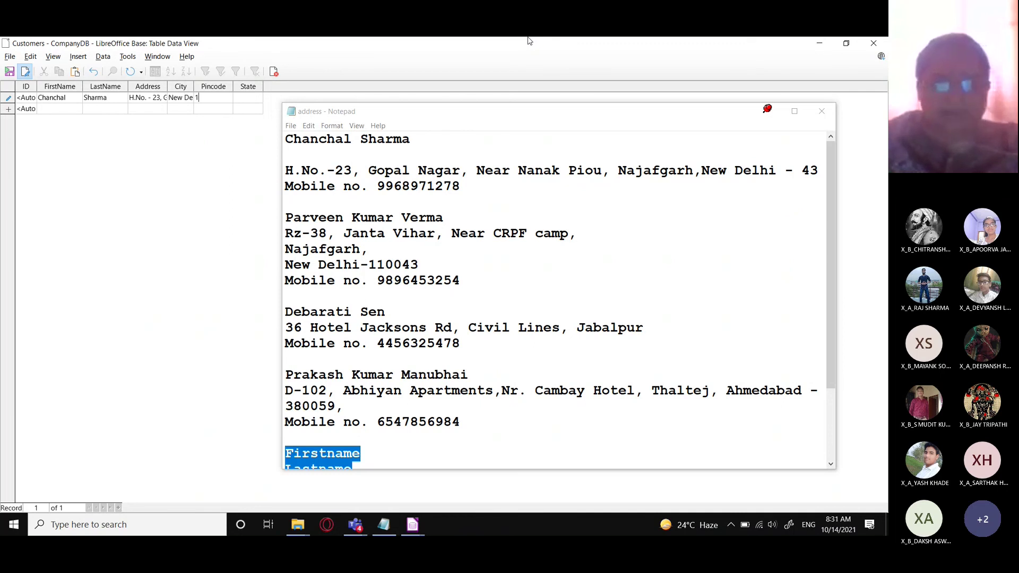
pyautogui.write('10043')
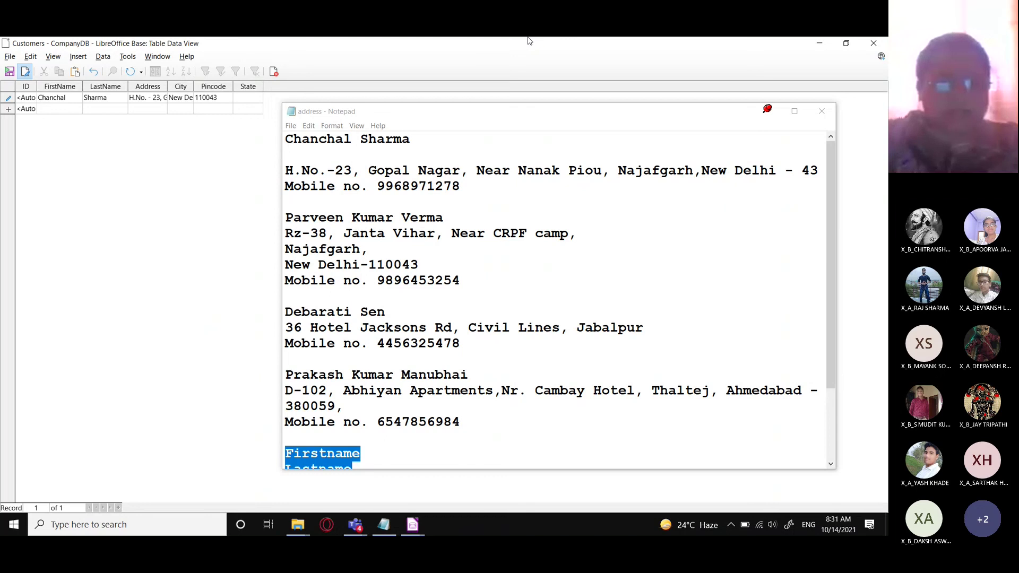
pyautogui.press('Tab')
pyautogui.write('New Delhi')
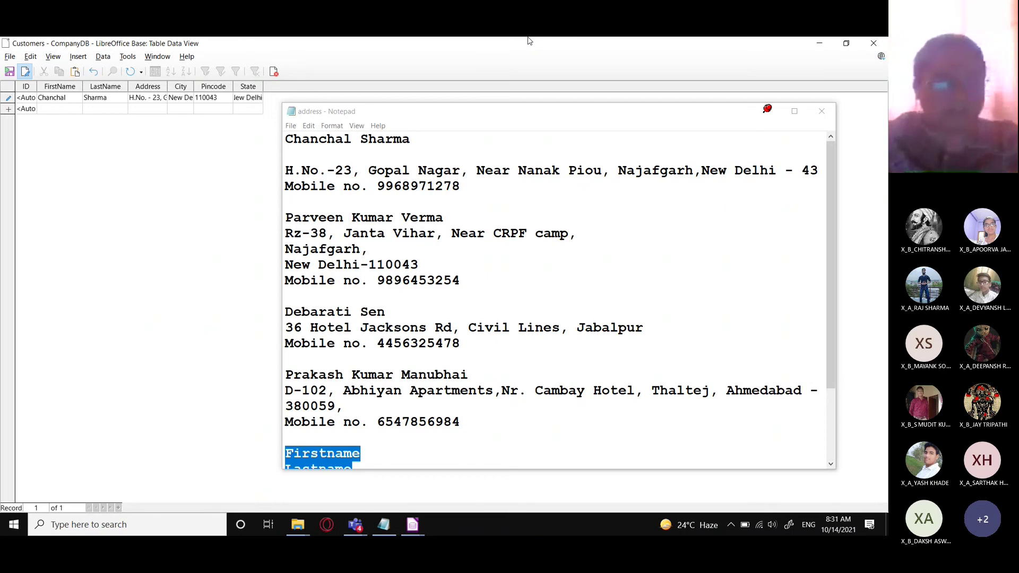
pyautogui.press('Tab')
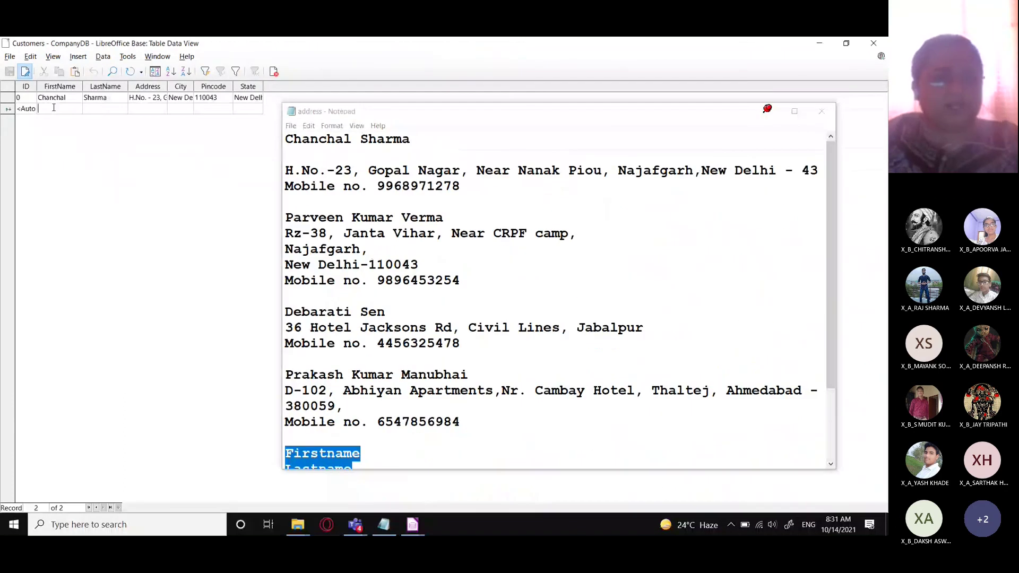
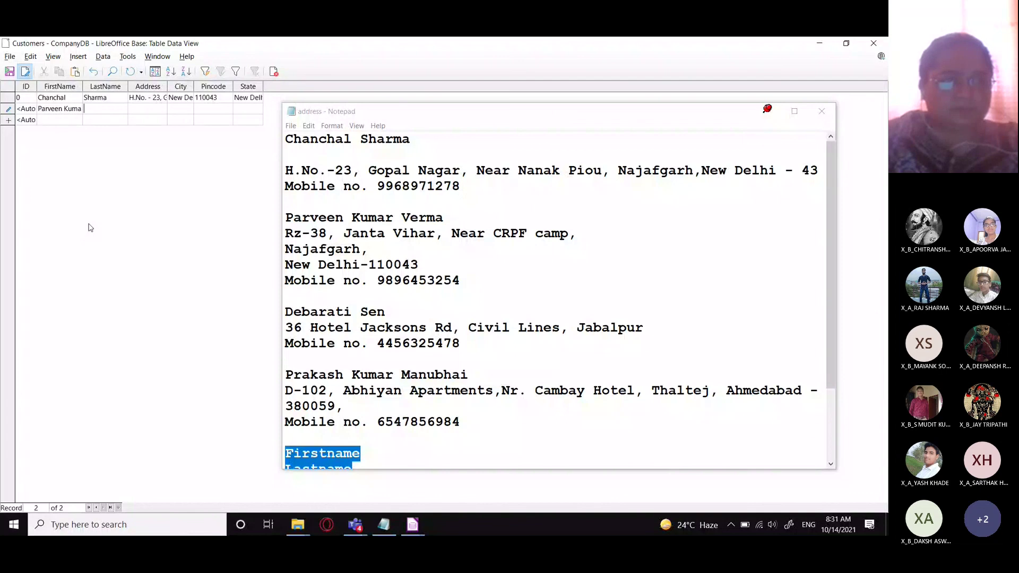
# - Enter the second contact's first name, last name, address, city, pincode and state, then save the row
pyautogui.press('Tab')
pyautogui.write('Verma')
pyautogui.press('Tab')
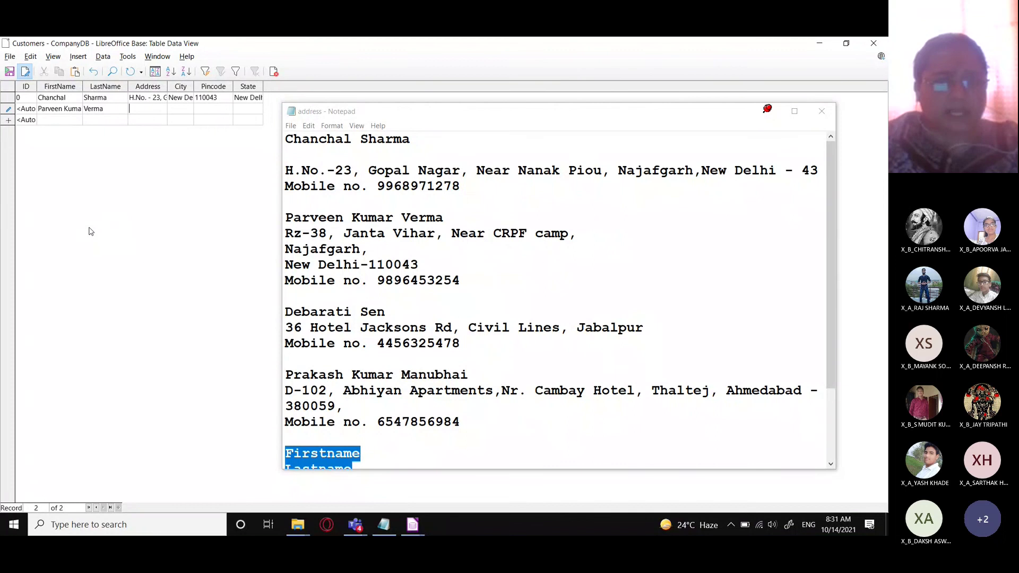
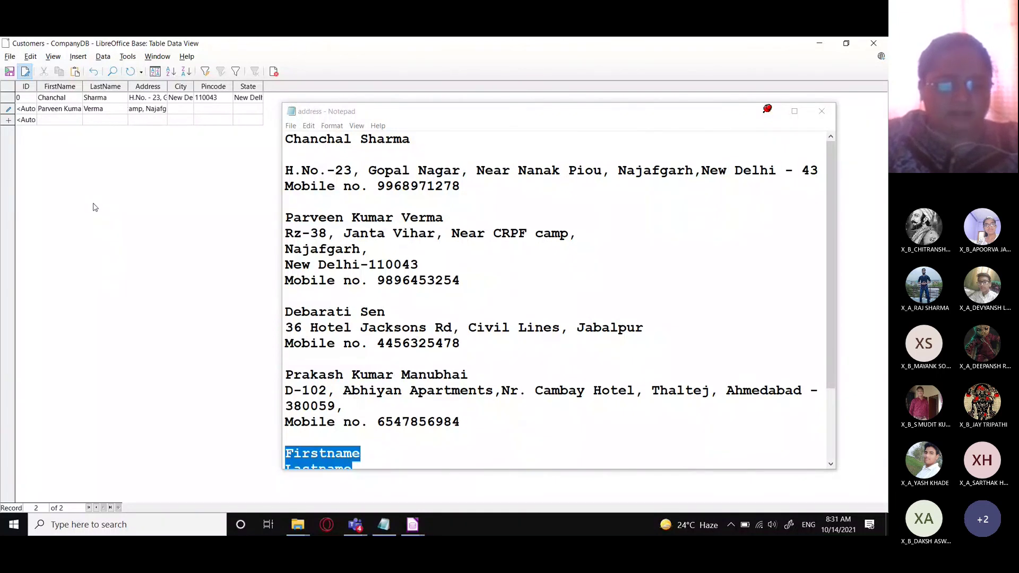
pyautogui.press('Tab')
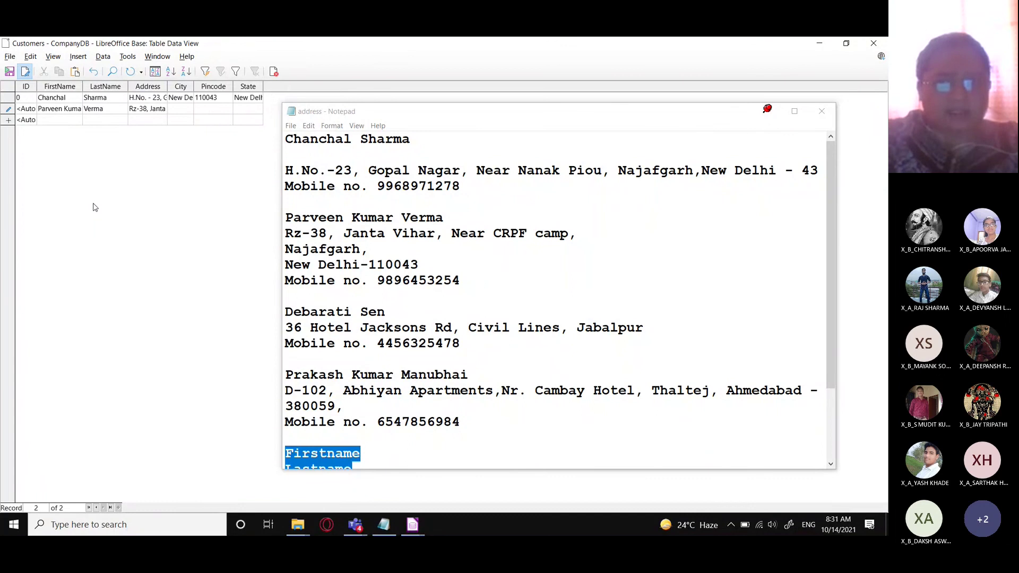
pyautogui.write('New Delhi')
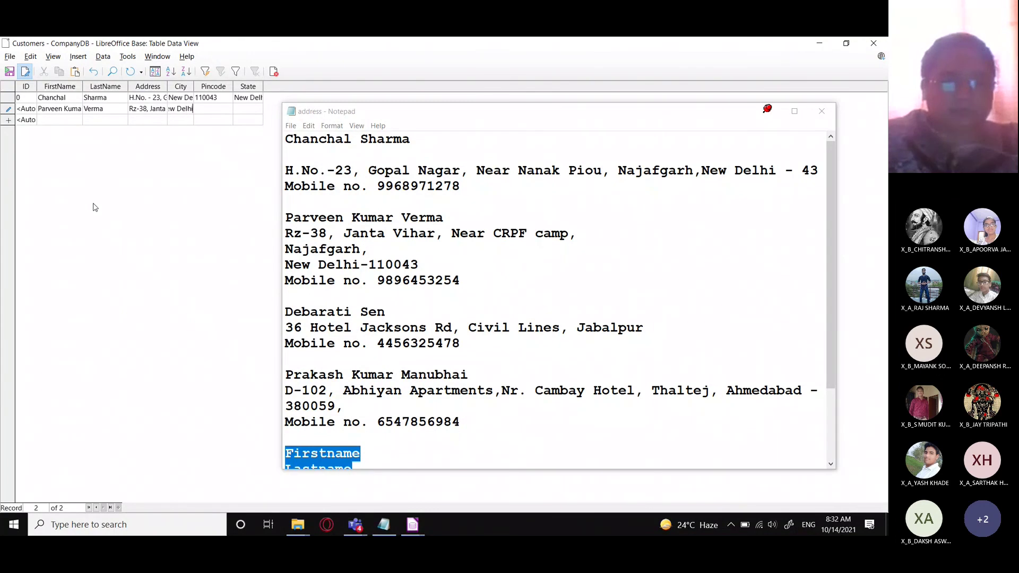
pyautogui.write('110043')
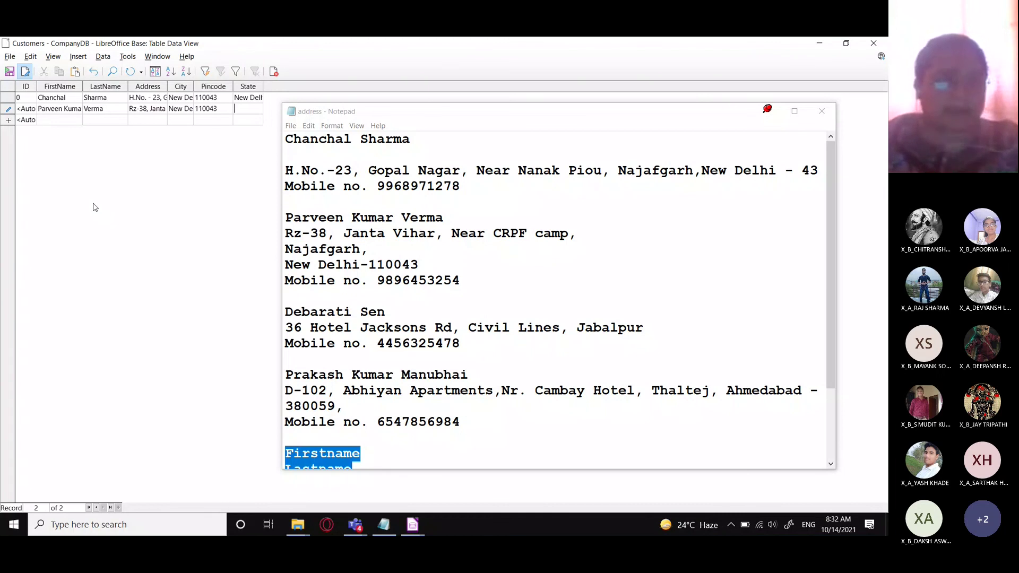
pyautogui.write('ew')
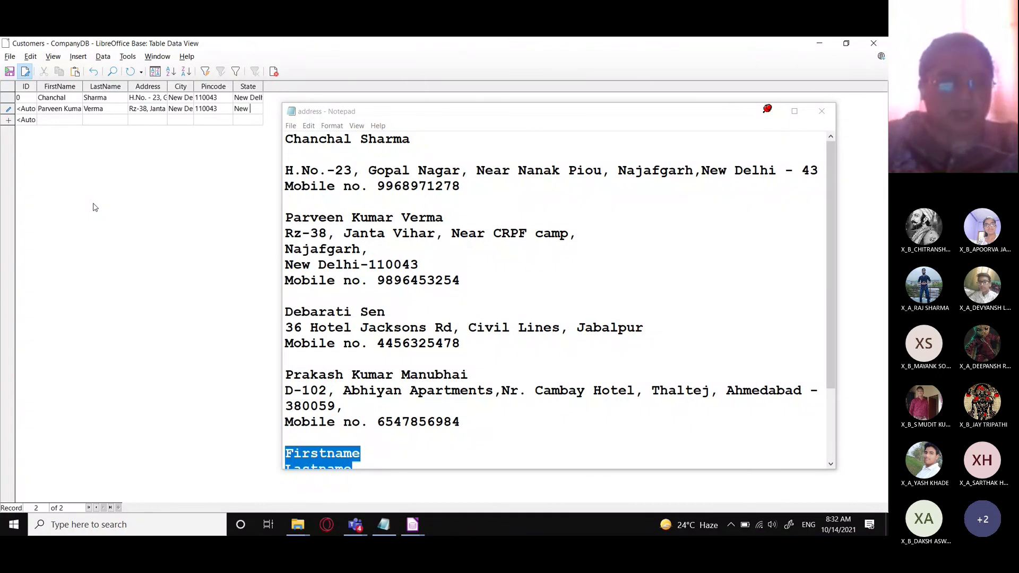
pyautogui.write(' Delhi')
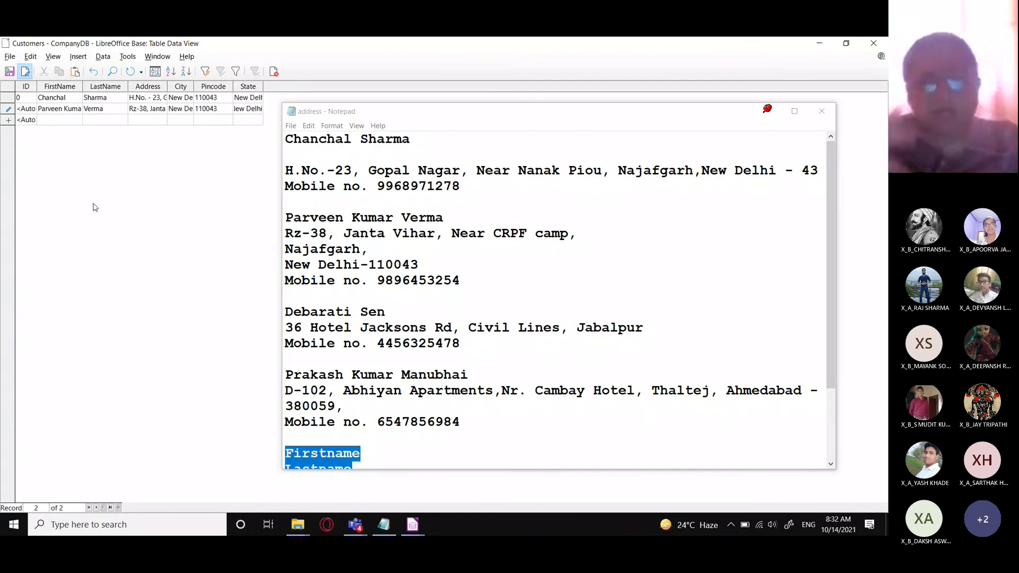
pyautogui.press('Return')
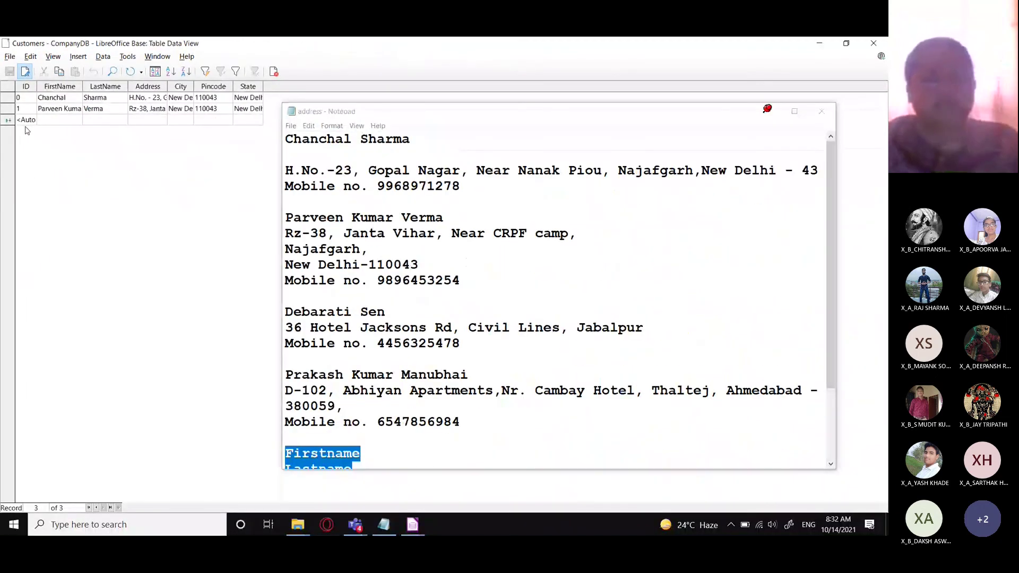
# - Minimize Notepad, close the Customers table data, and open the Cust table's four records
pyautogui.click(768, 111)
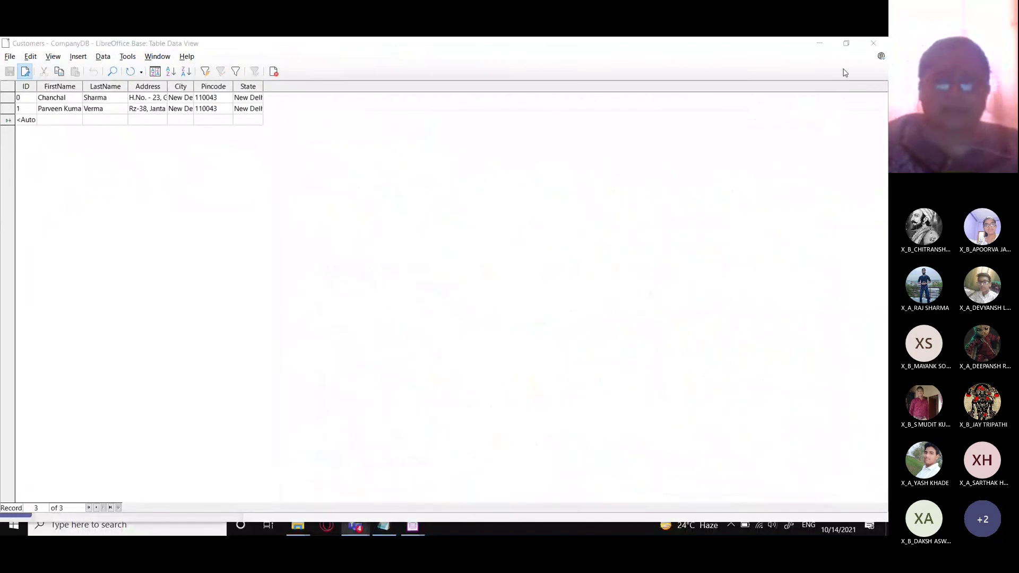
pyautogui.click(873, 43)
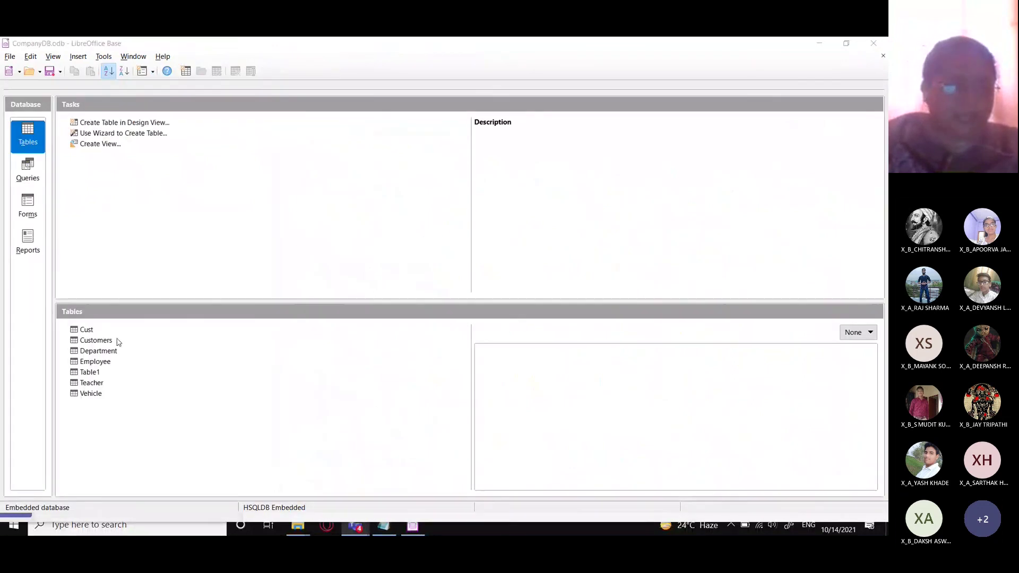
pyautogui.click(87, 331)
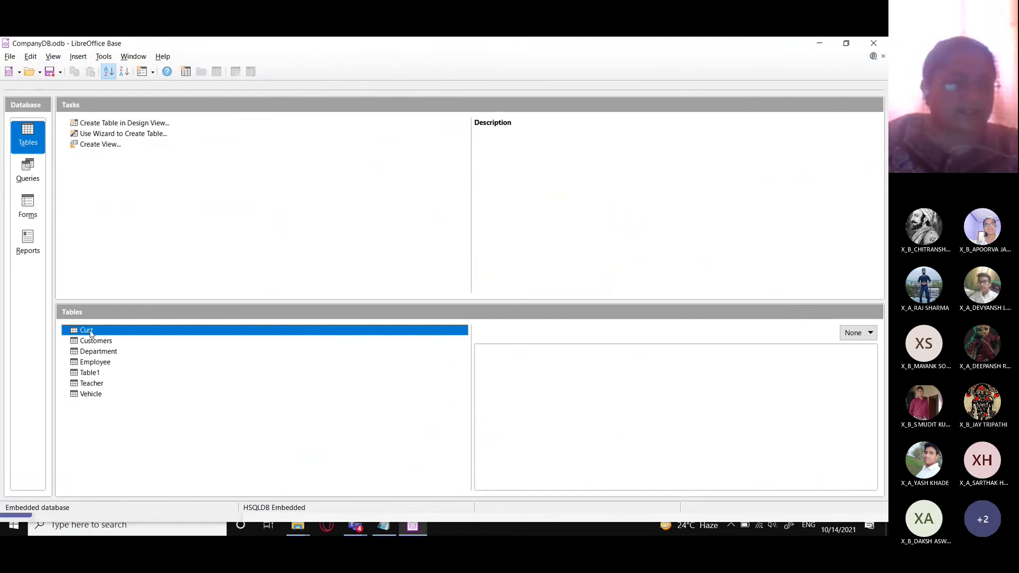
pyautogui.doubleClick(89, 331)
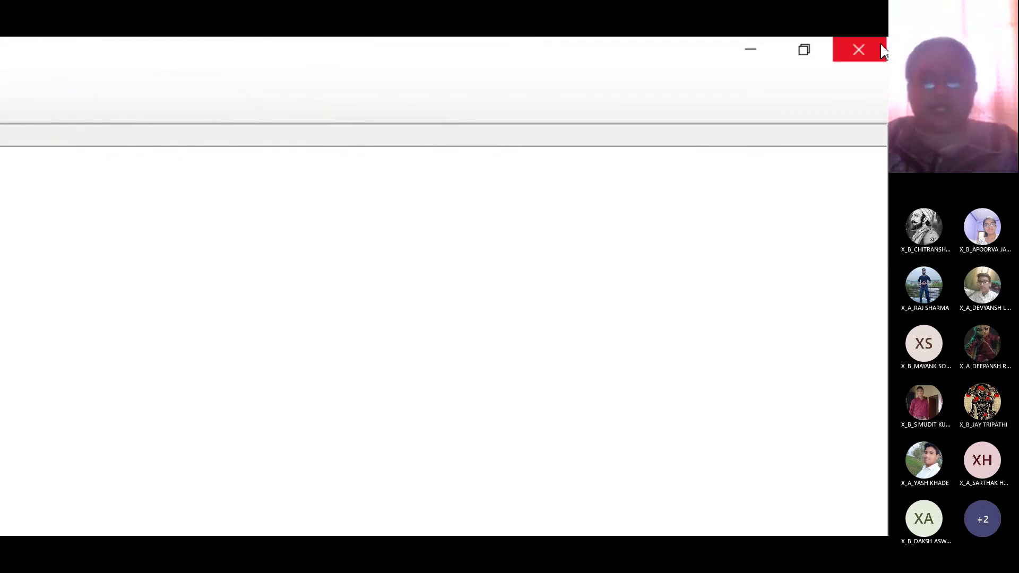
# - Close the Cust table's data view and dismiss the Windows Start menu
pyautogui.click(857, 48)
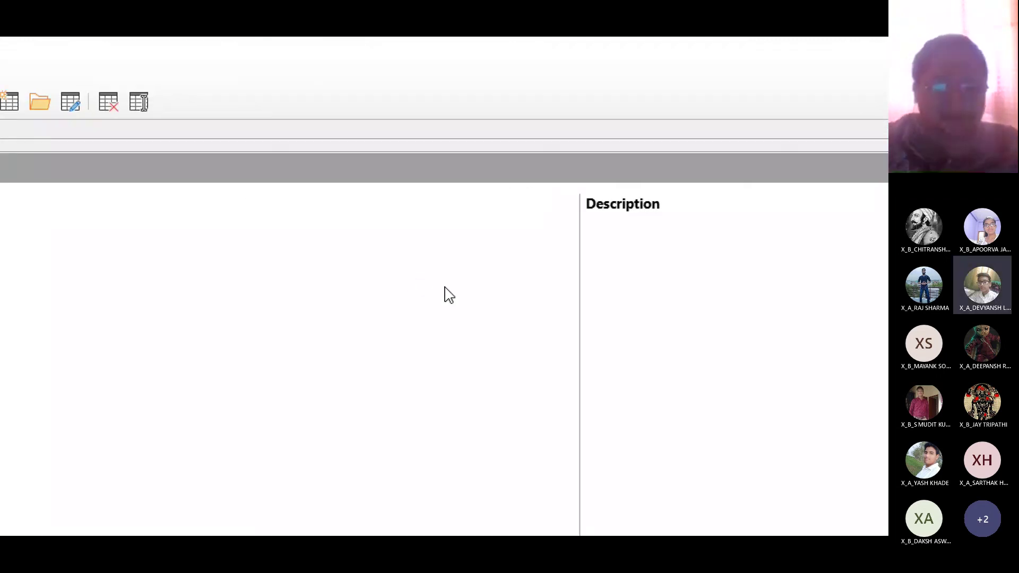
pyautogui.press('super')
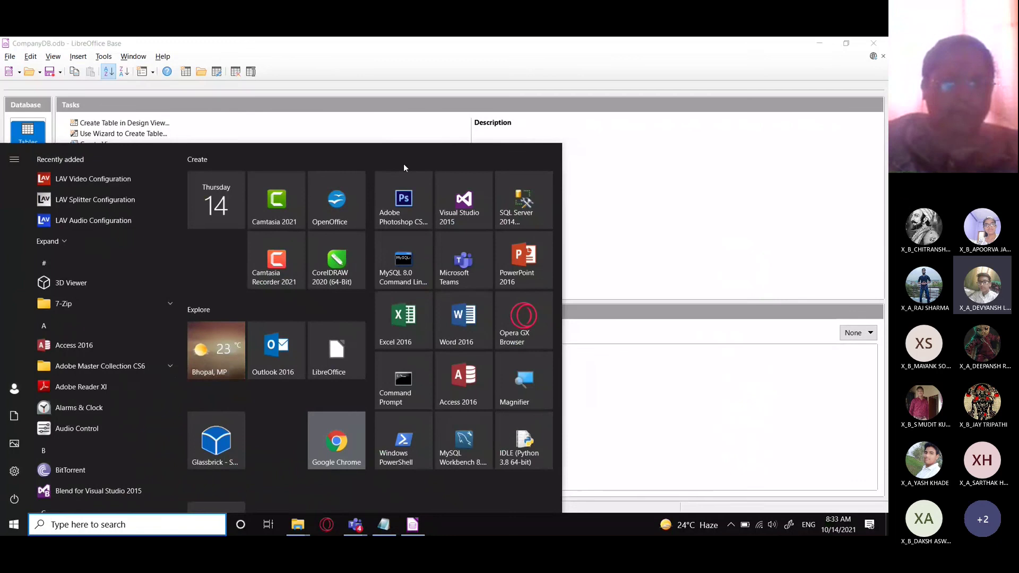
pyautogui.click(830, 146)
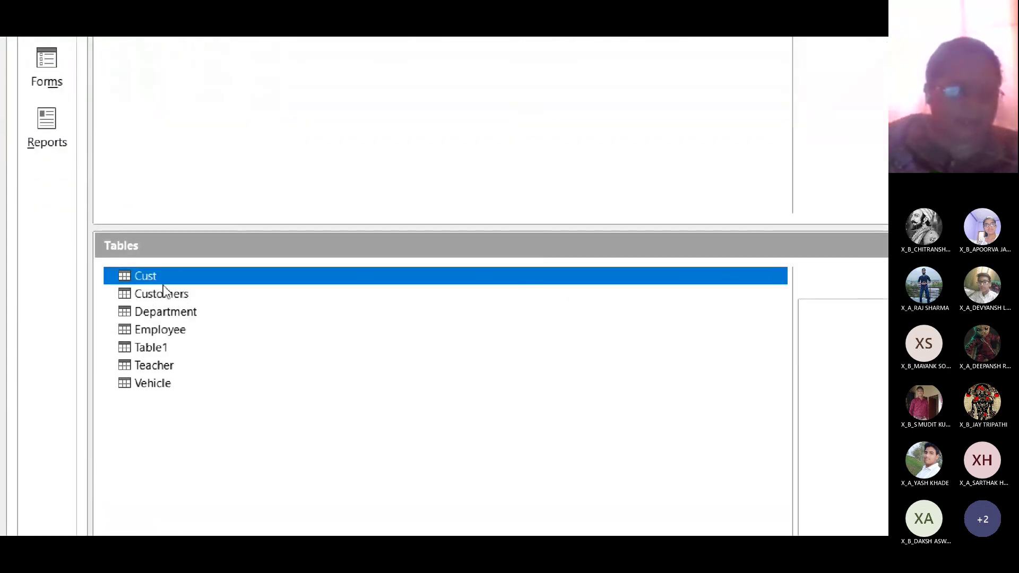
# - Open the Cust table in Table Design with Edit and select its ID field
pyautogui.rightClick(148, 291)
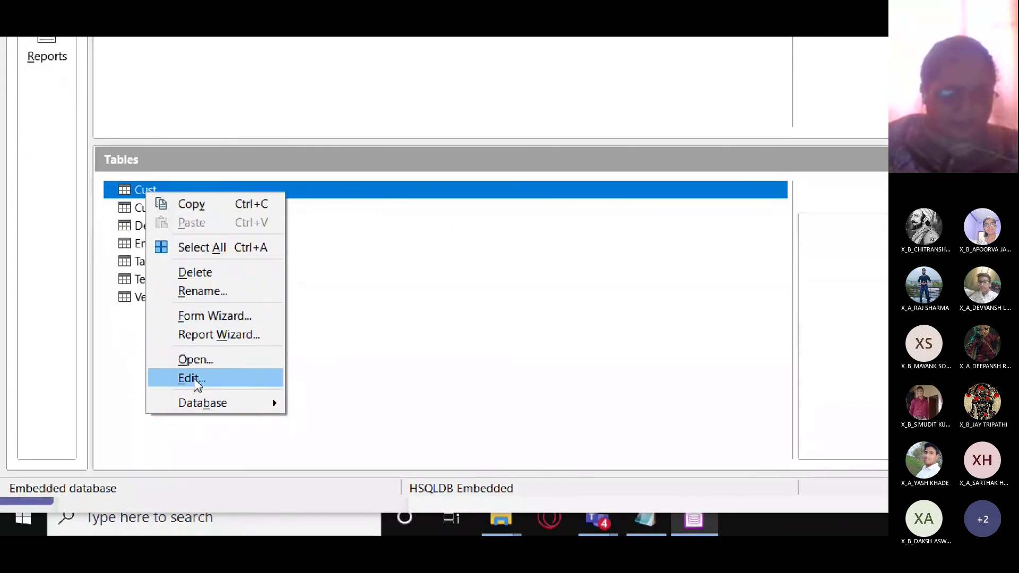
pyautogui.click(195, 379)
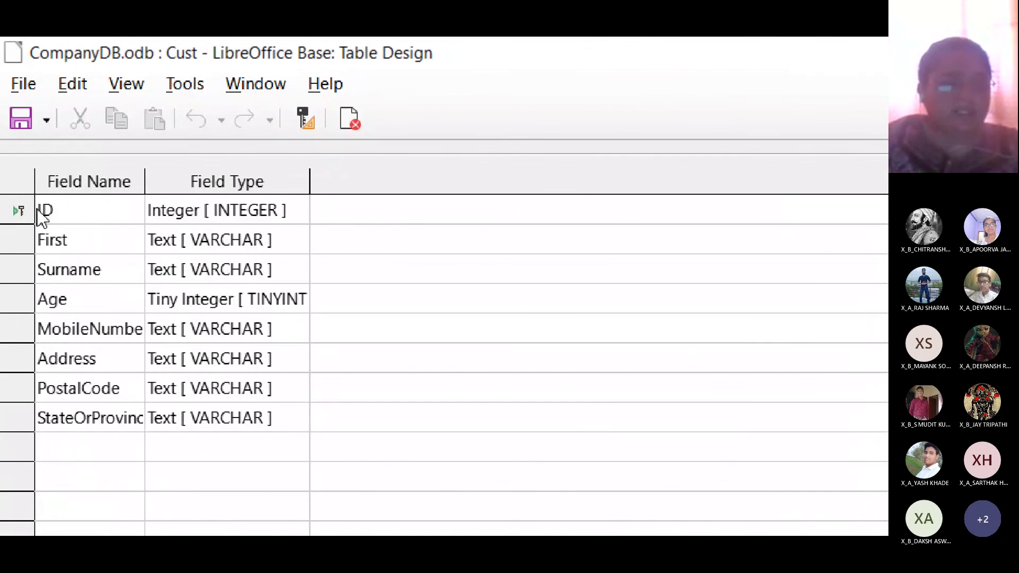
pyautogui.click(16, 215)
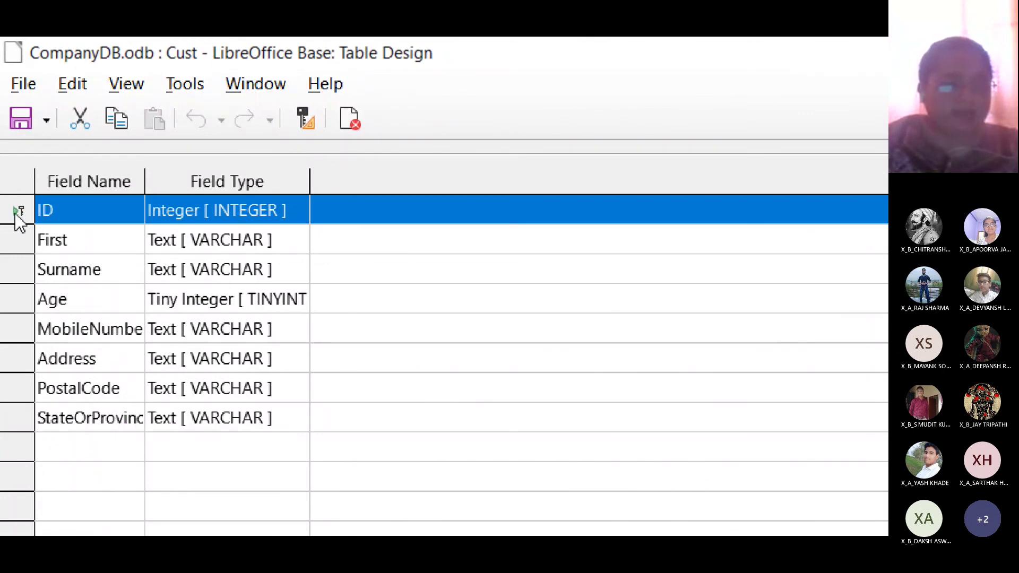
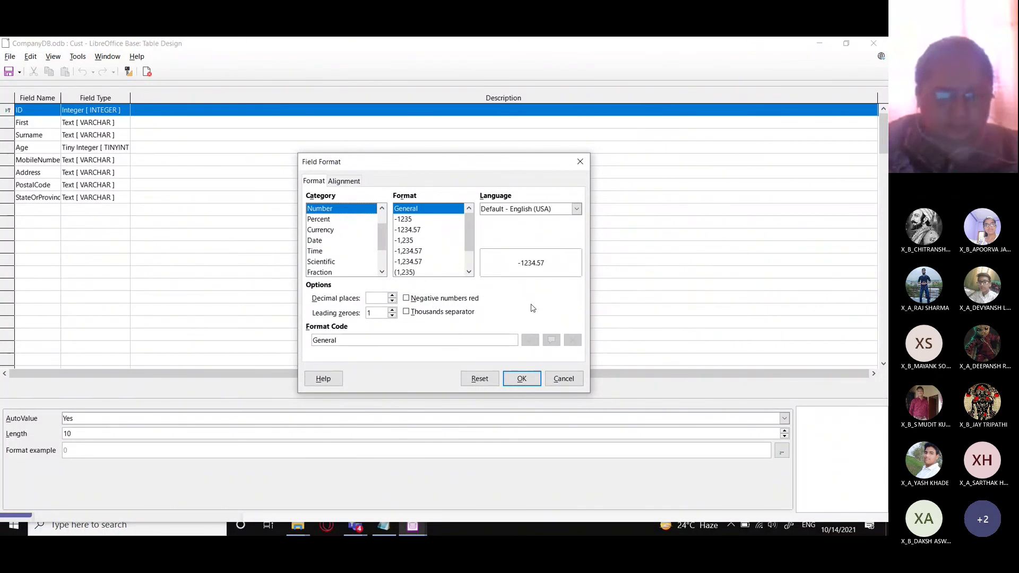
# - Cancel the ID field's format settings unchanged and keep its AutoValue set to Yes
pyautogui.click(480, 337)
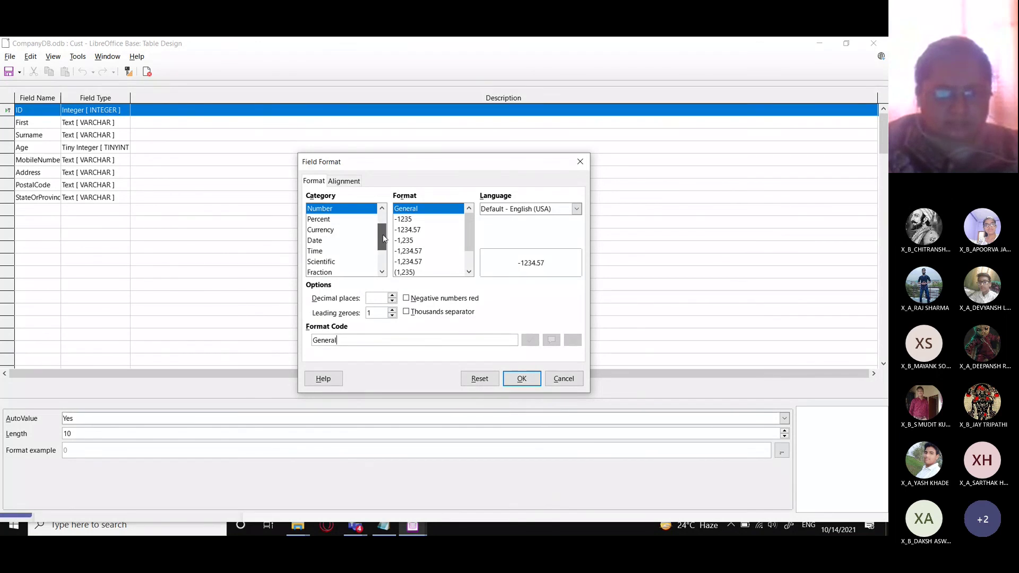
pyautogui.moveTo(381, 247); pyautogui.dragTo(381, 223)
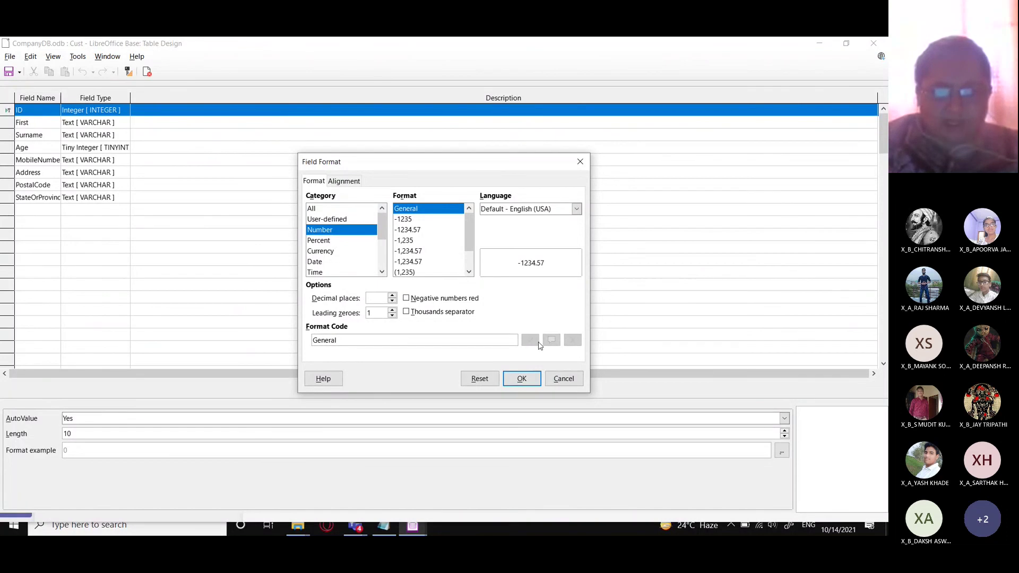
pyautogui.click(563, 378)
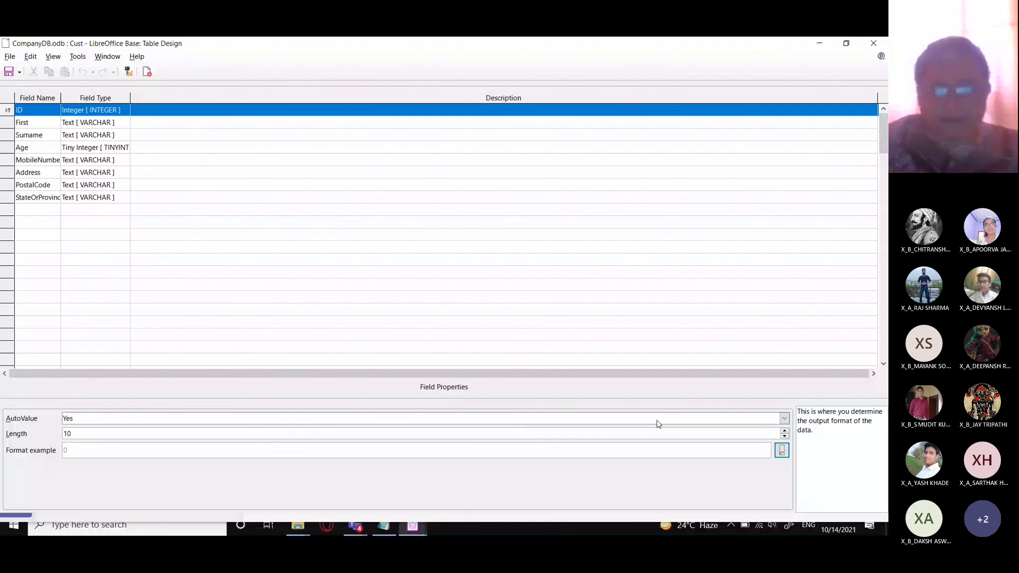
pyautogui.click(784, 419)
pyautogui.click(338, 320)
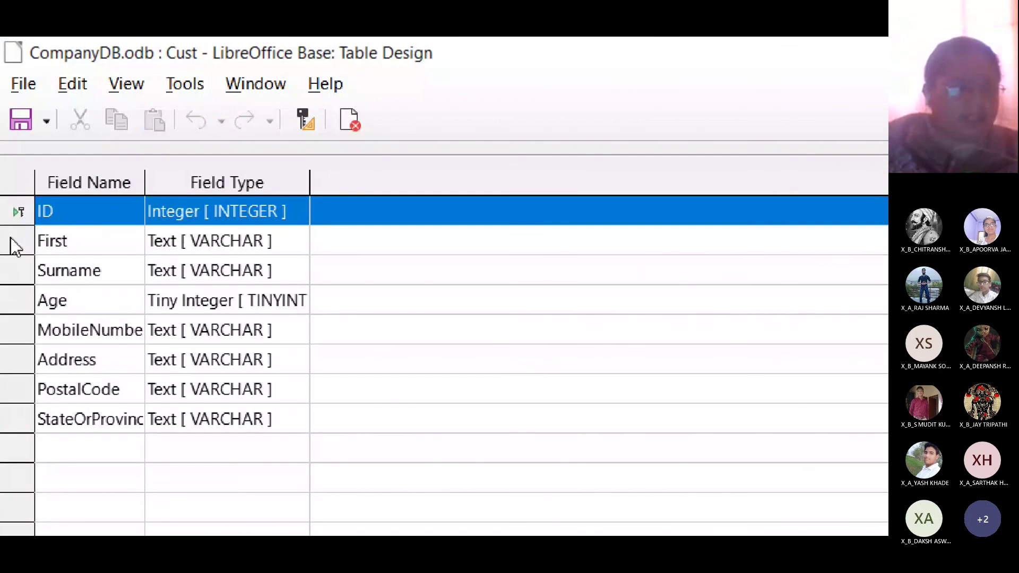
# - Rename the First field to Firstname and MobileNumber to Mobileno
pyautogui.click(14, 245)
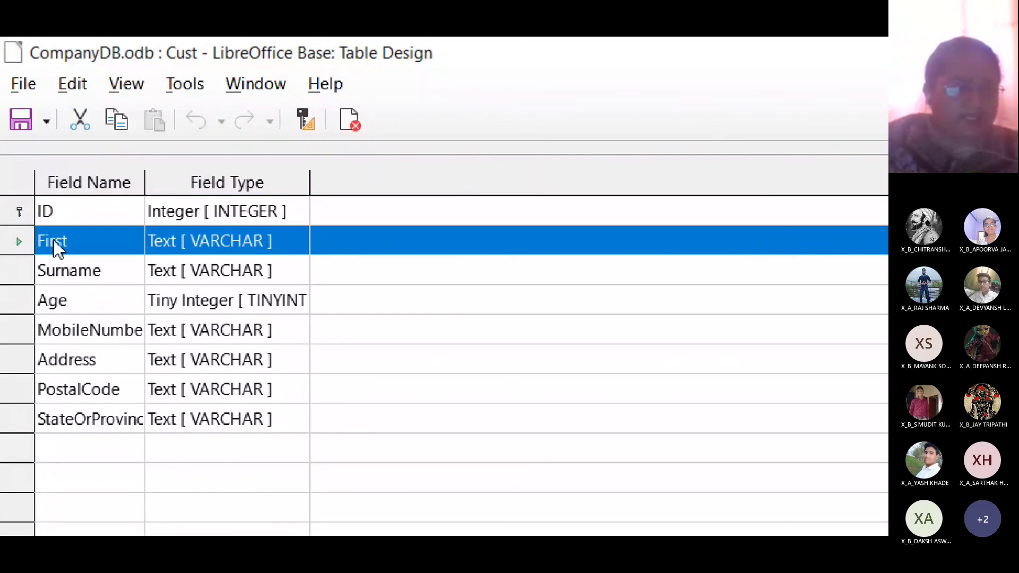
pyautogui.click(72, 242)
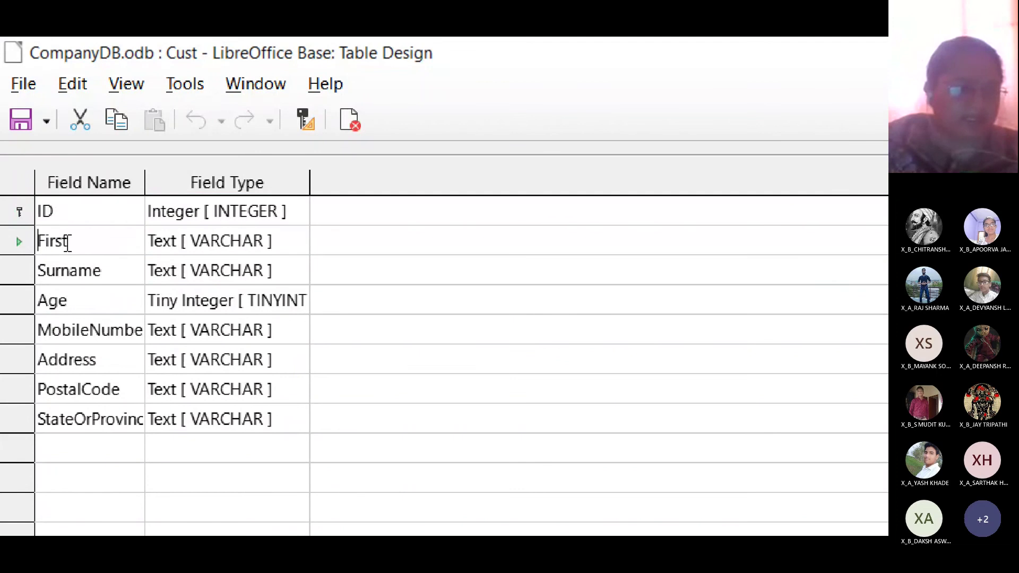
pyautogui.write('name')
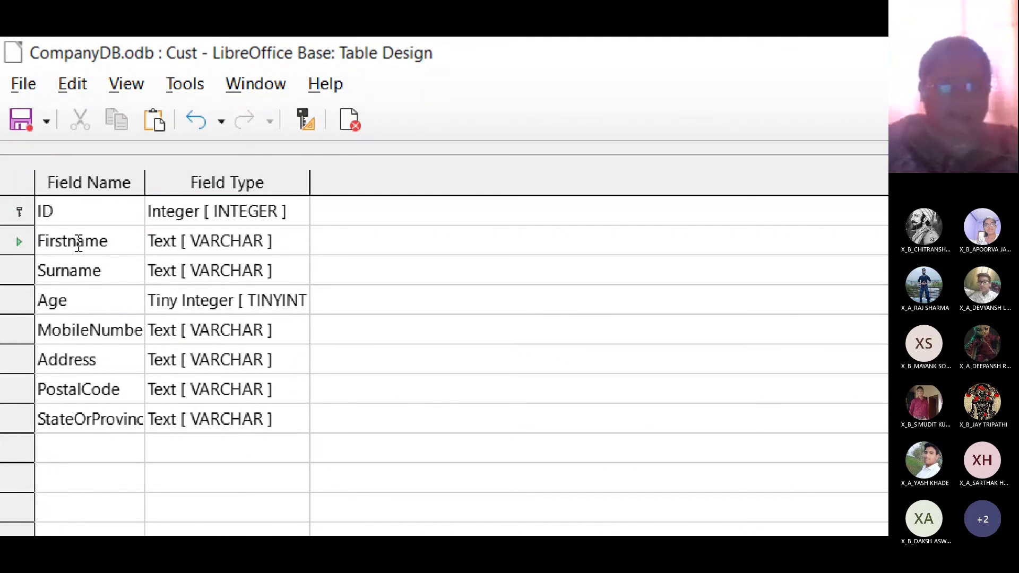
pyautogui.press('Down')
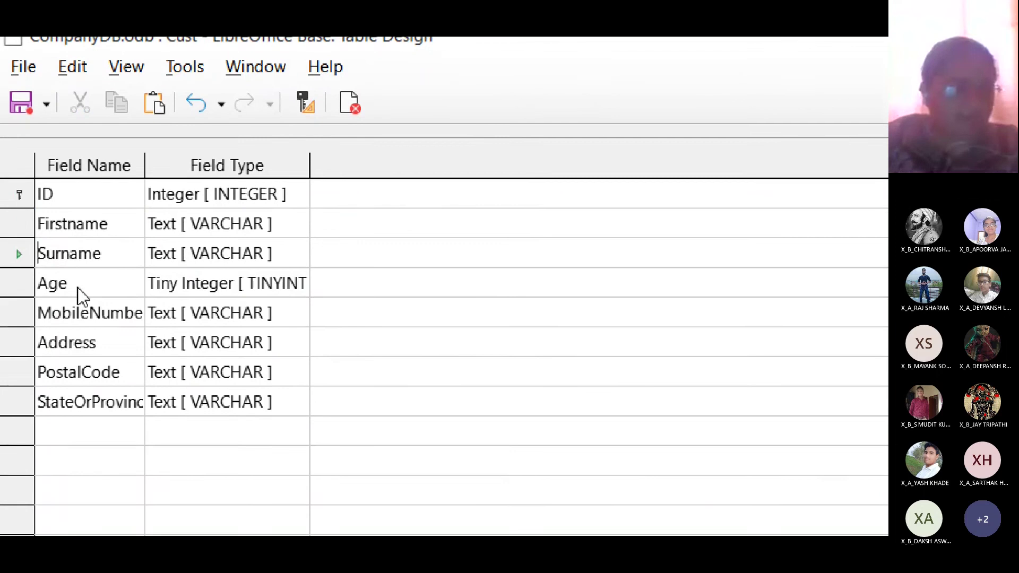
pyautogui.press('Down')
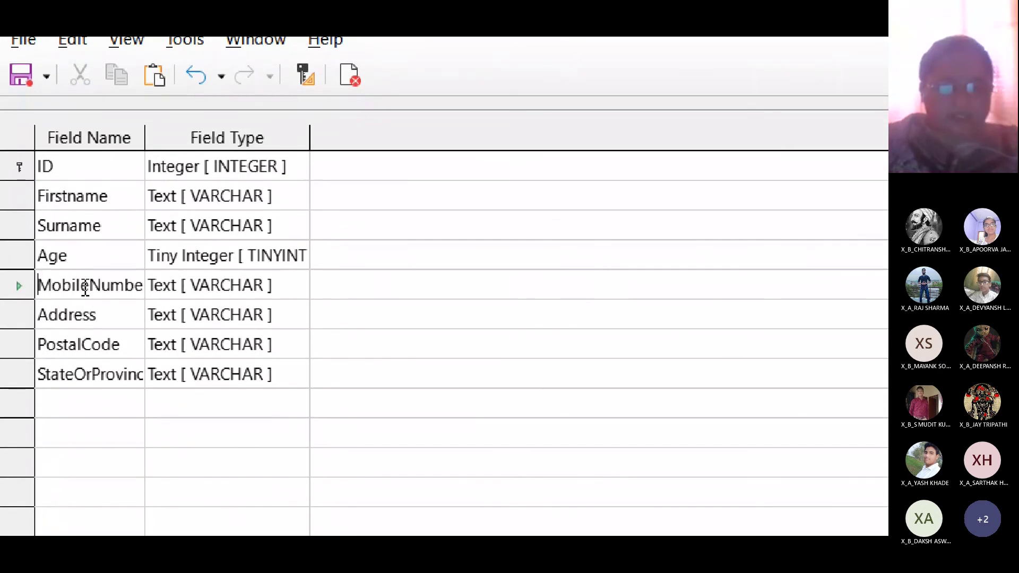
pyautogui.doubleClick(85, 287)
pyautogui.write('m')
pyautogui.press('BackSpace')
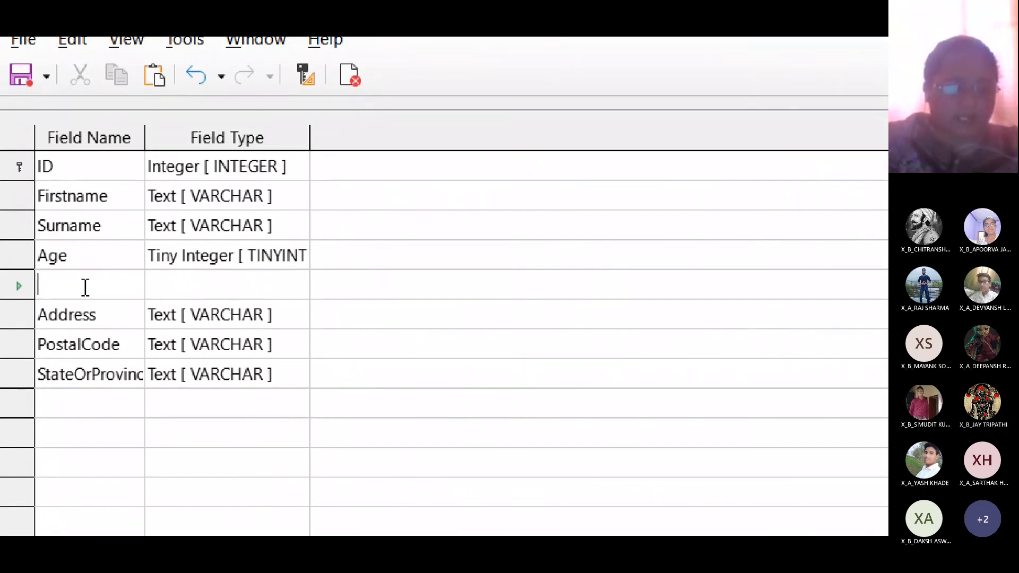
pyautogui.write('Mobileno')
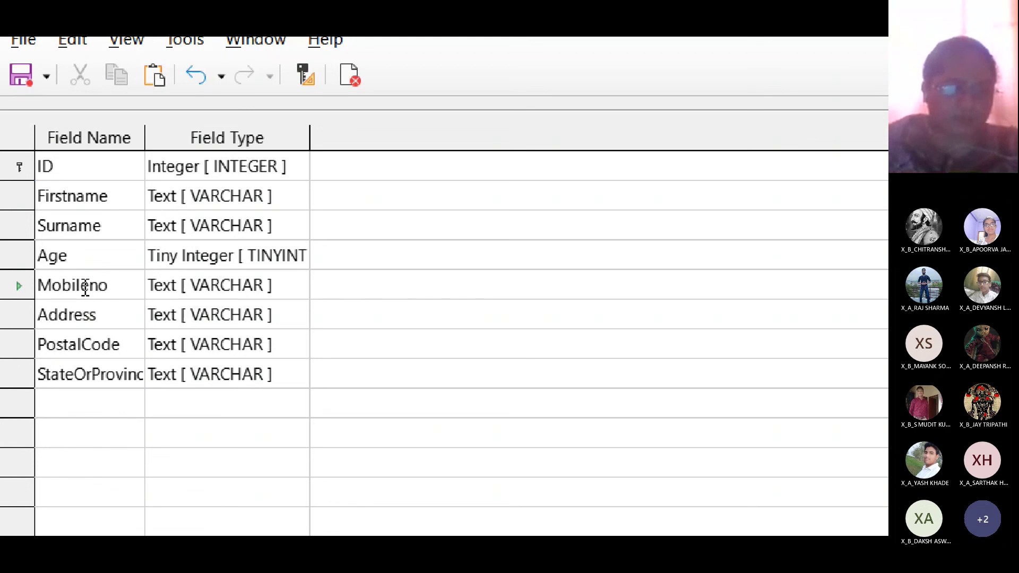
# - Rename PostalCode to Pincode and StateOrProvince to State
pyautogui.press('Down')
pyautogui.press('Down')
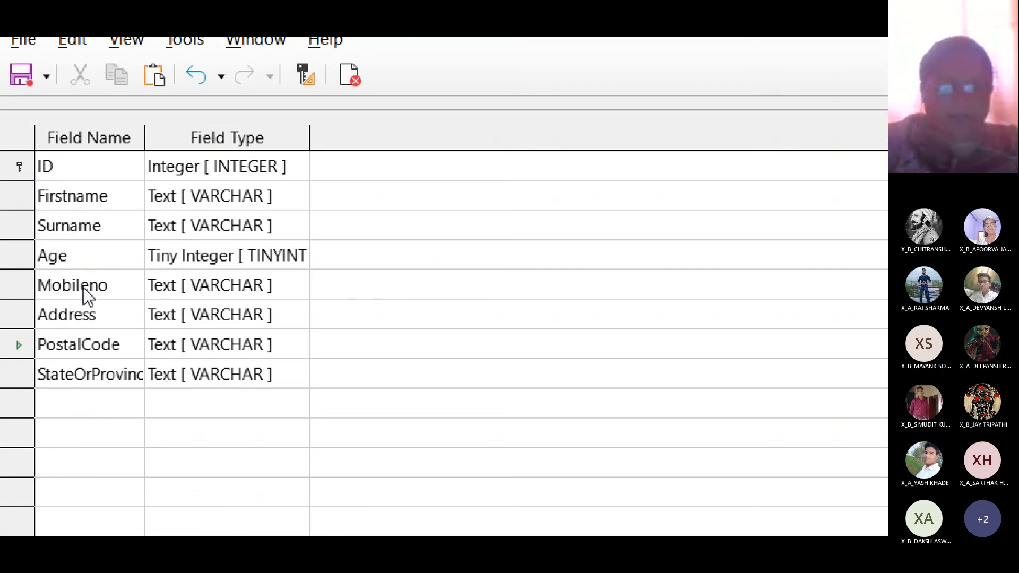
pyautogui.write('Pin')
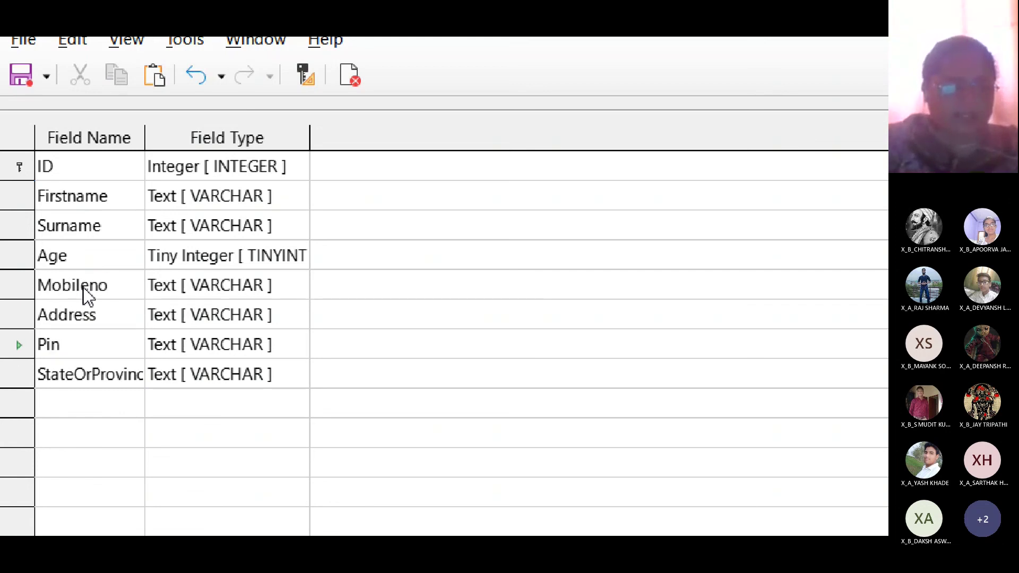
pyautogui.write('code')
pyautogui.press('Down')
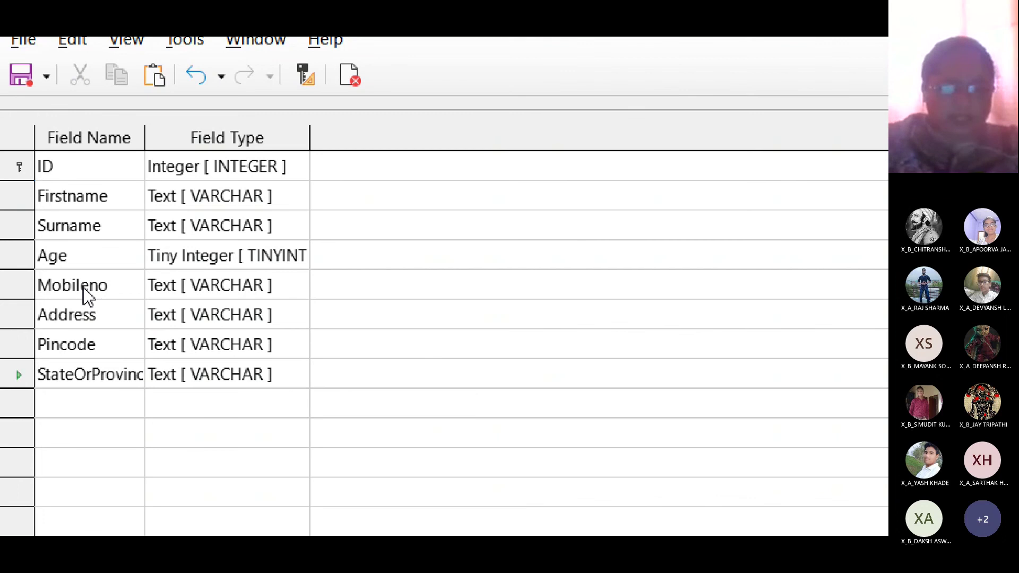
pyautogui.write('State')
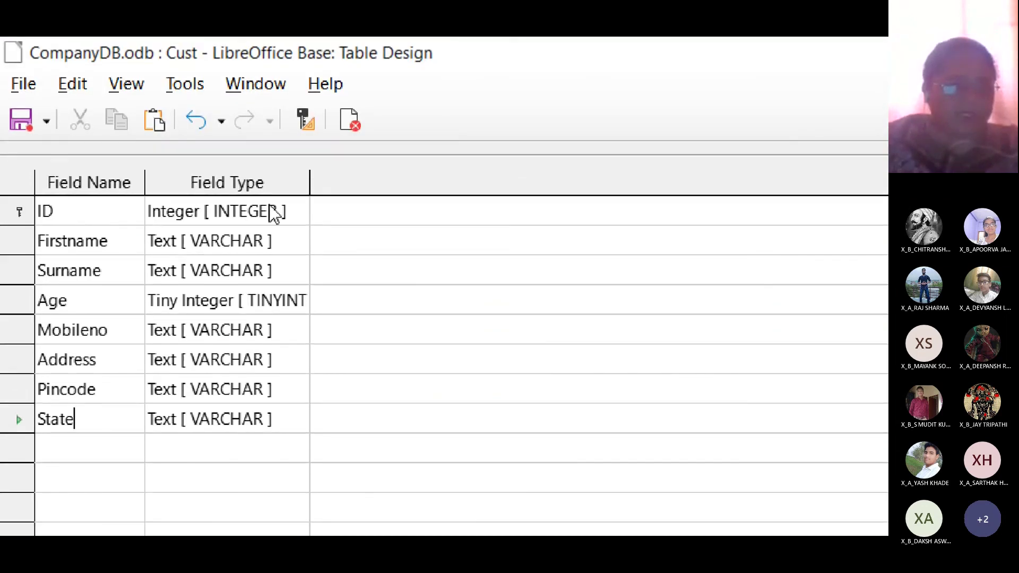
pyautogui.click(274, 214)
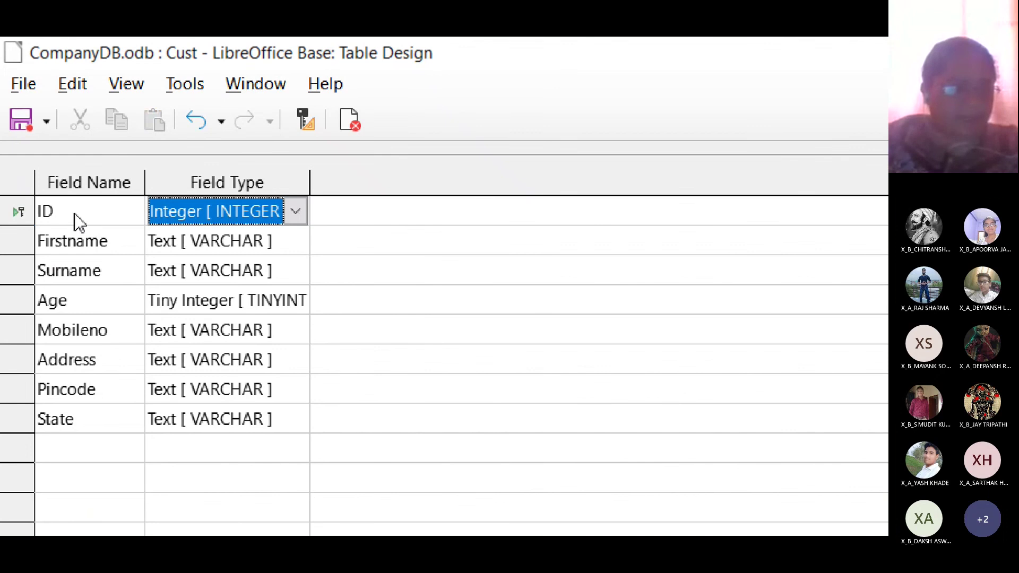
# - Confirm the ID field's AutoValue still reads Yes
pyautogui.click(19, 212)
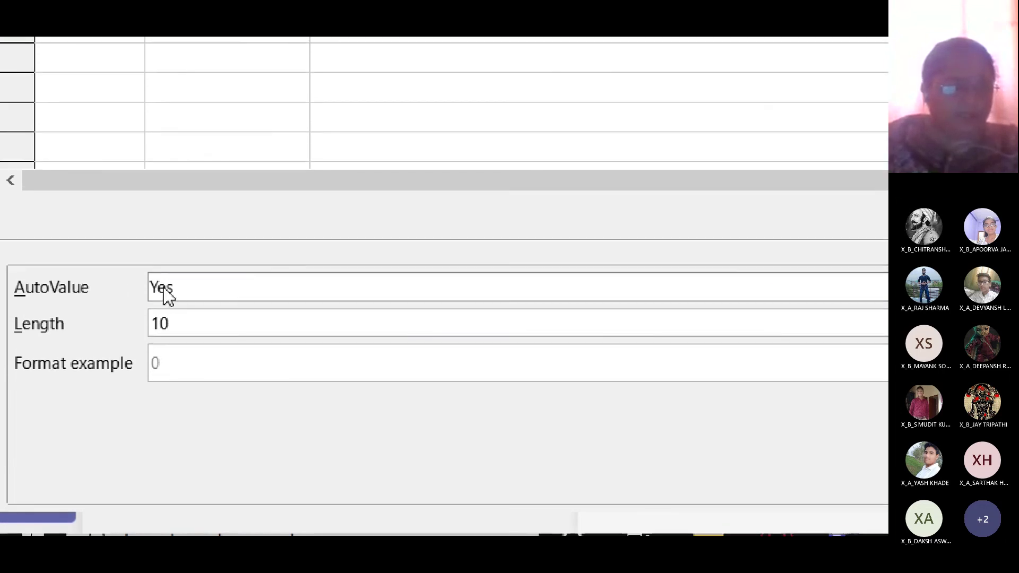
pyautogui.click(175, 287)
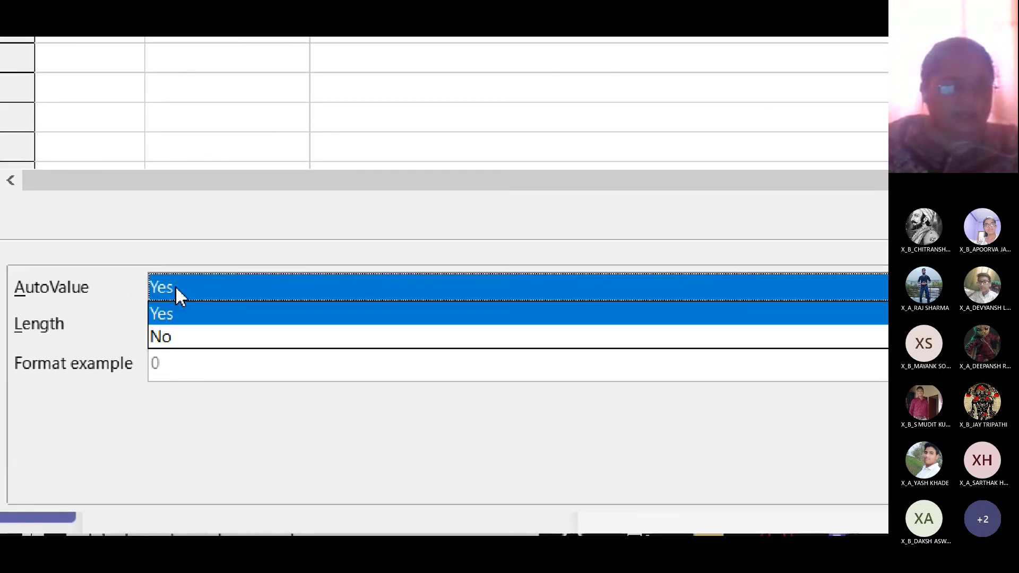
pyautogui.click(167, 333)
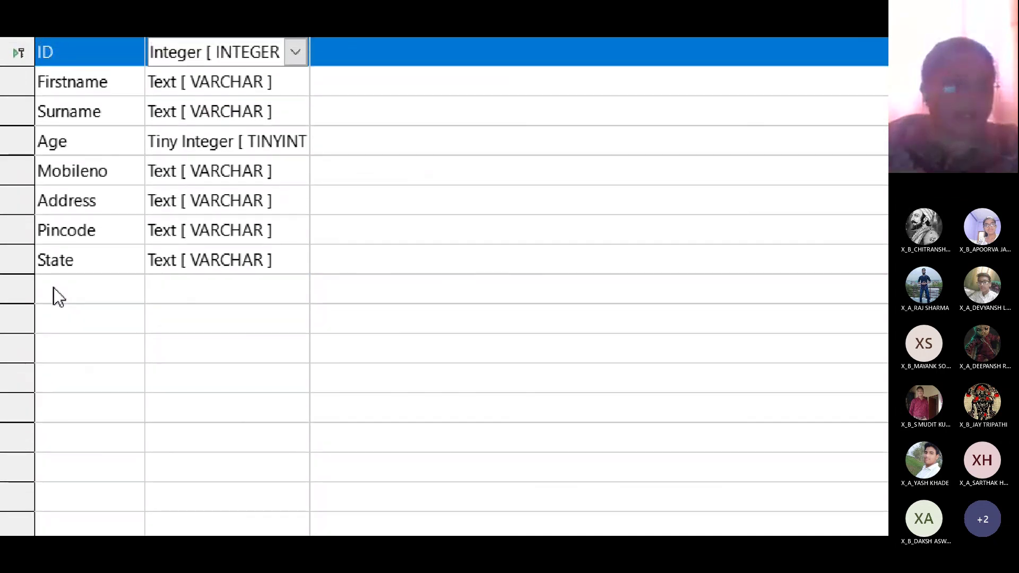
# - Add and discard a test 'new field' row, then save and close the Cust design
pyautogui.click(53, 289)
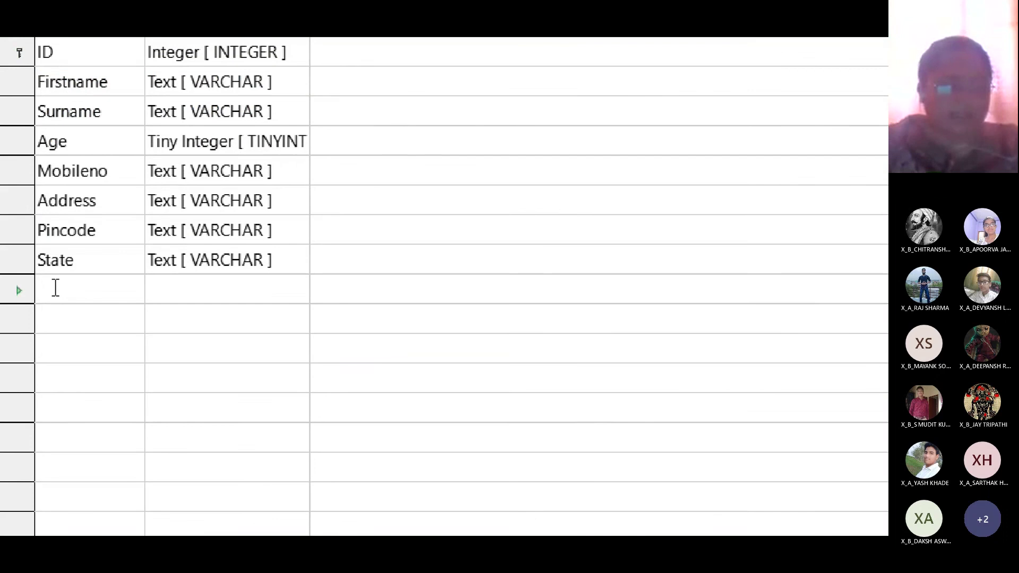
pyautogui.write('new field')
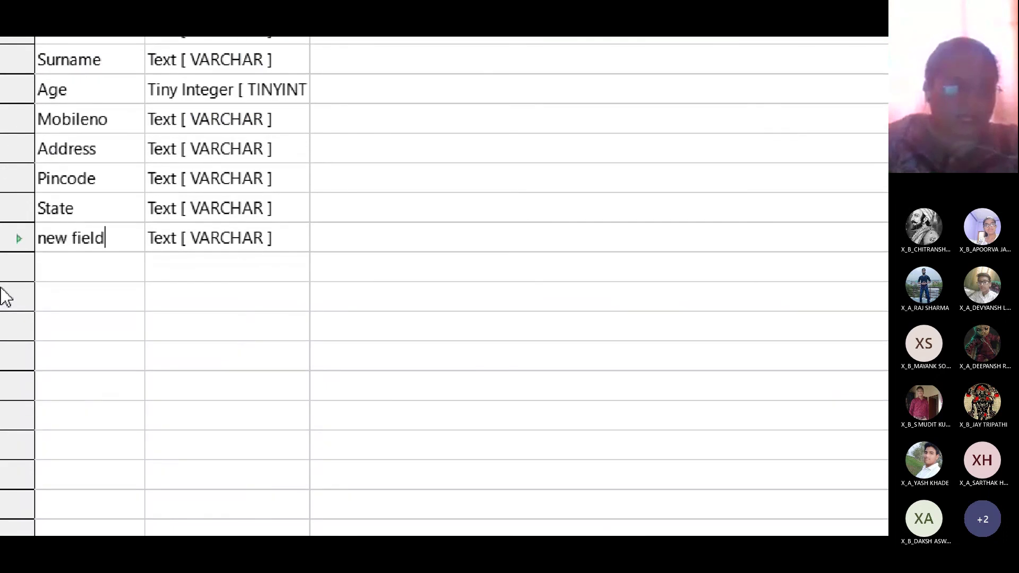
pyautogui.press('BackSpace')
pyautogui.press('BackSpace')
pyautogui.press('BackSpace')
pyautogui.press('BackSpace')
pyautogui.press('BackSpace')
pyautogui.press('BackSpace')
pyautogui.press('BackSpace')
pyautogui.press('BackSpace')
pyautogui.press('BackSpace')
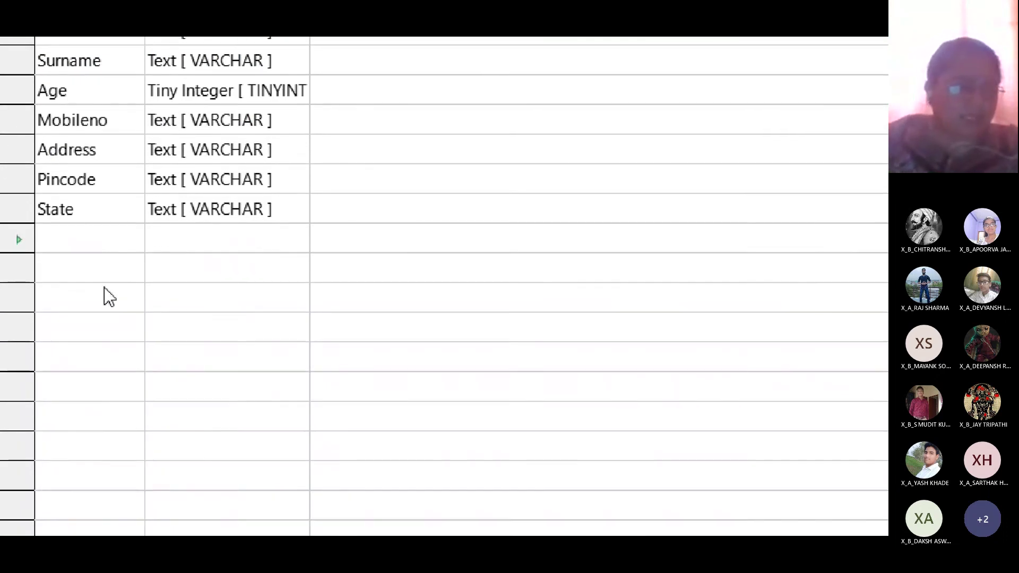
pyautogui.click(37, 209)
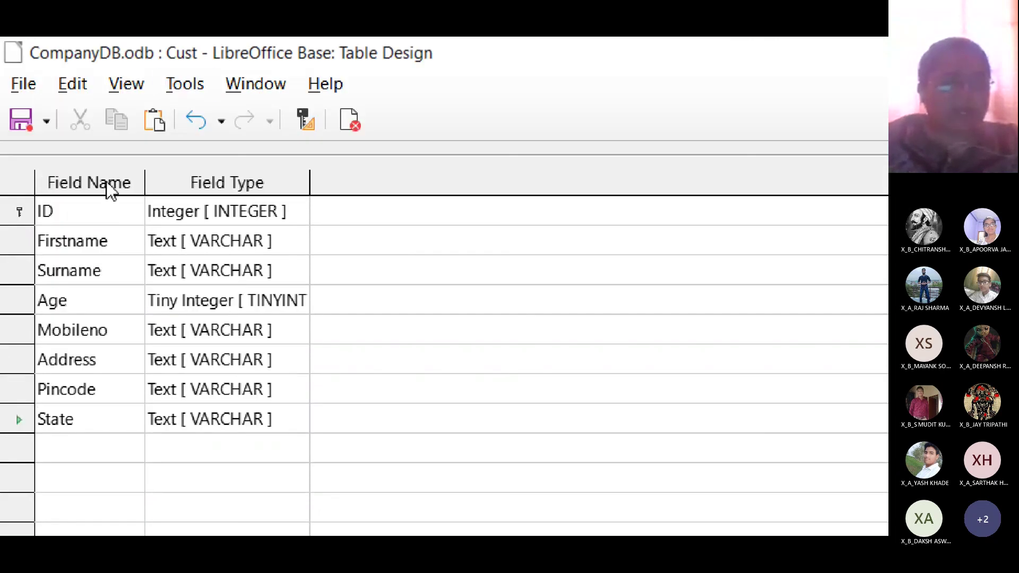
pyautogui.click(20, 117)
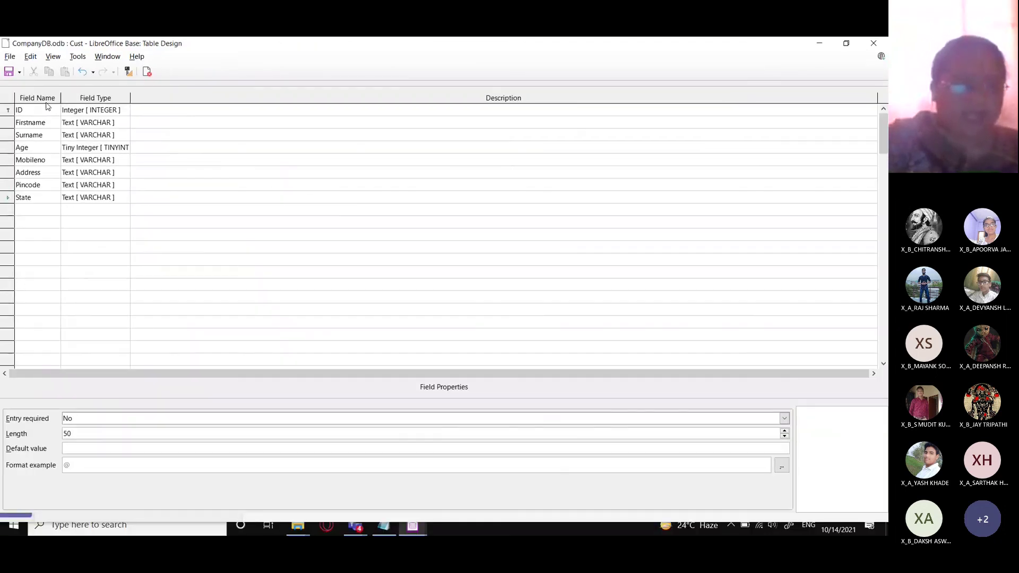
pyautogui.click(873, 43)
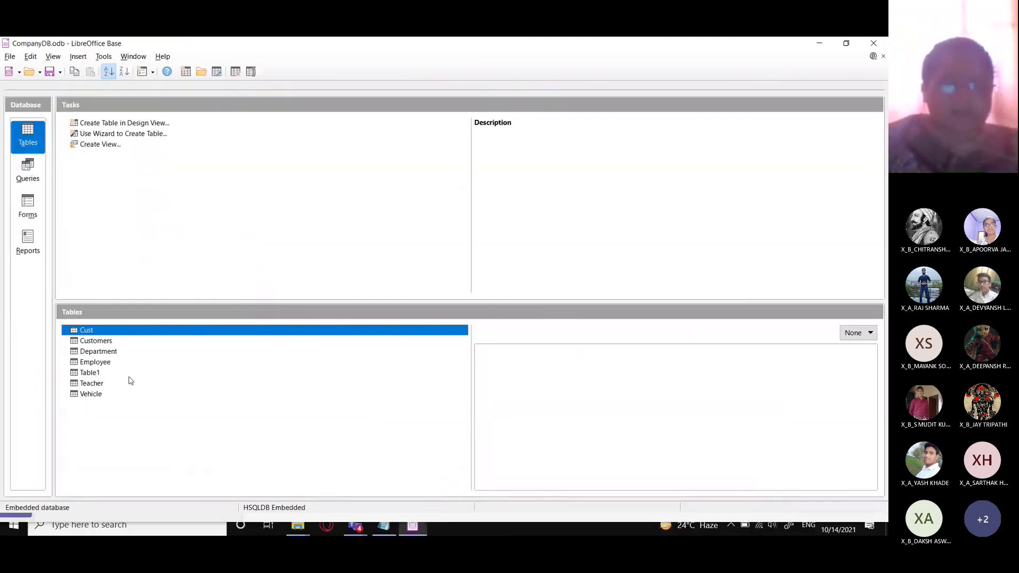
# - Open the Cust table, add a new customer record with a name, then close it
pyautogui.doubleClick(89, 332)
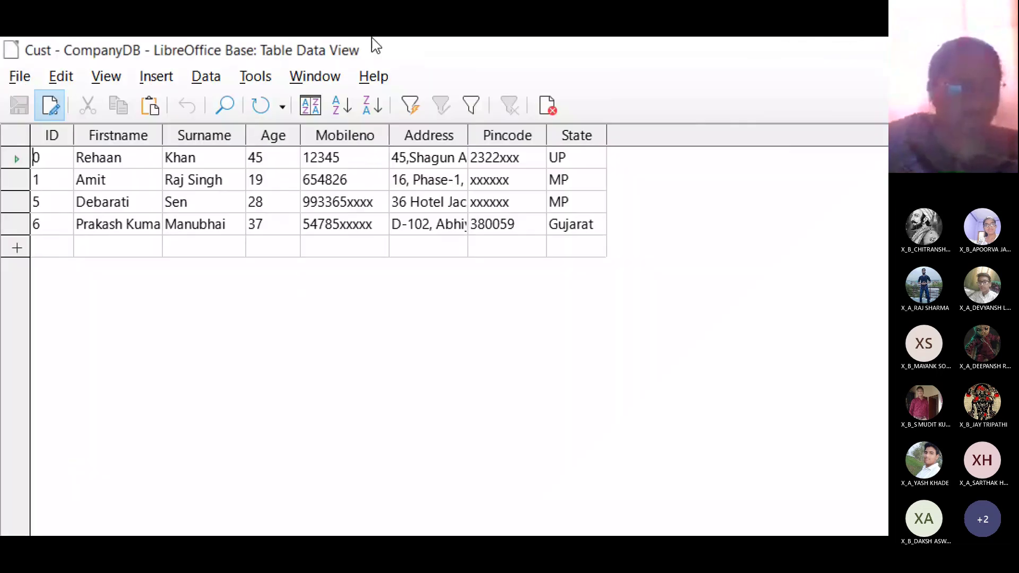
pyautogui.click(47, 248)
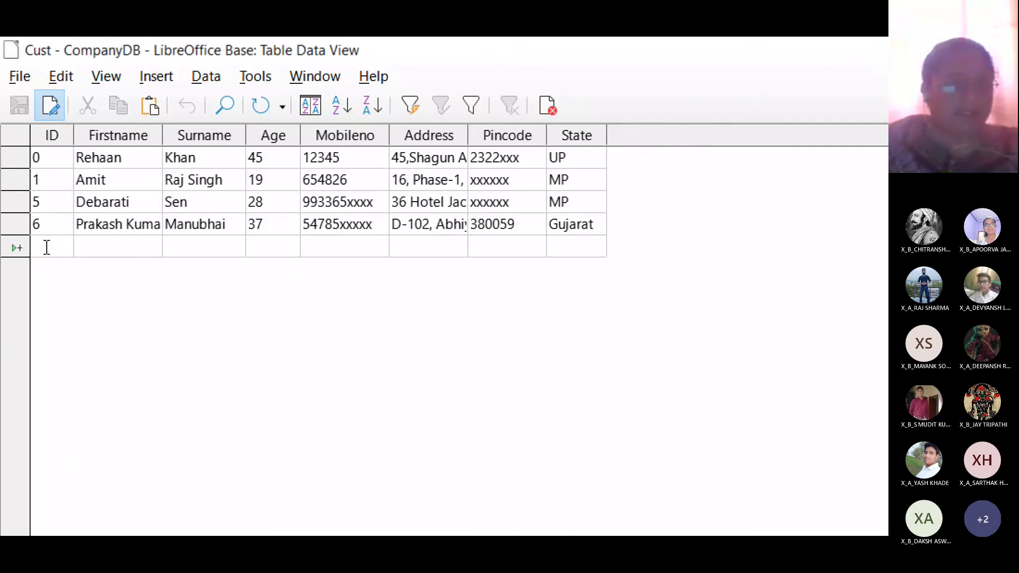
pyautogui.write('7')
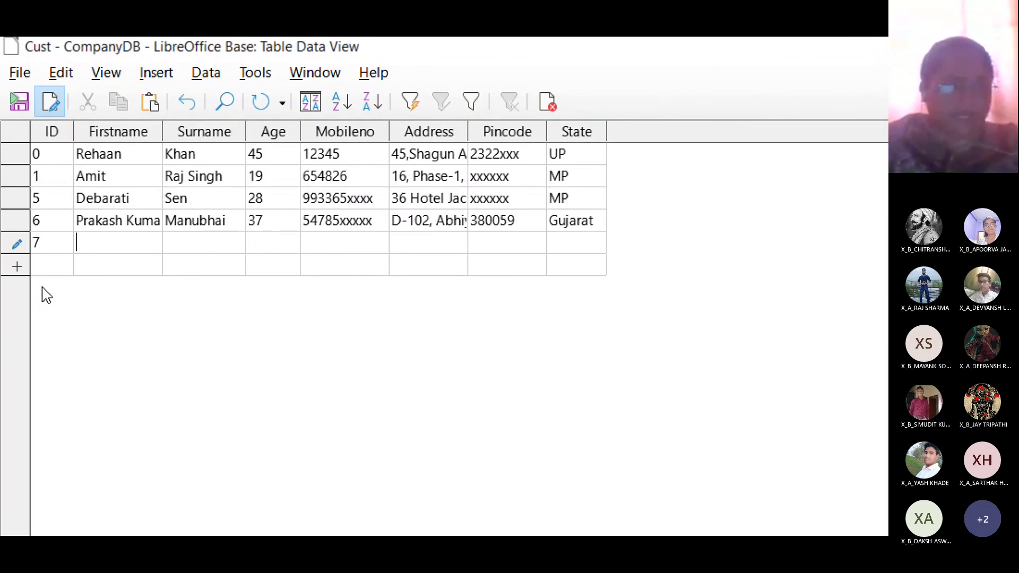
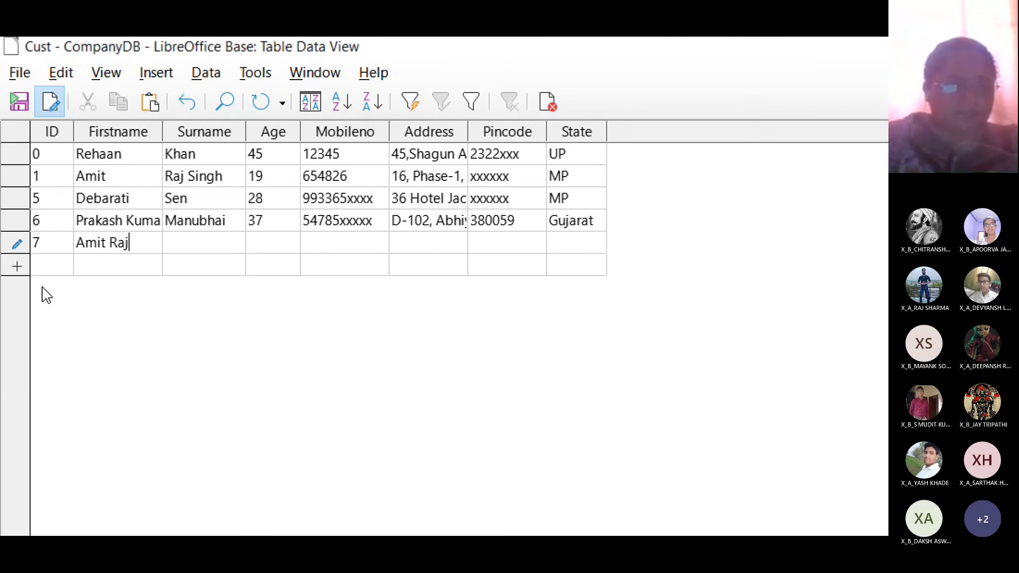
pyautogui.press('Tab')
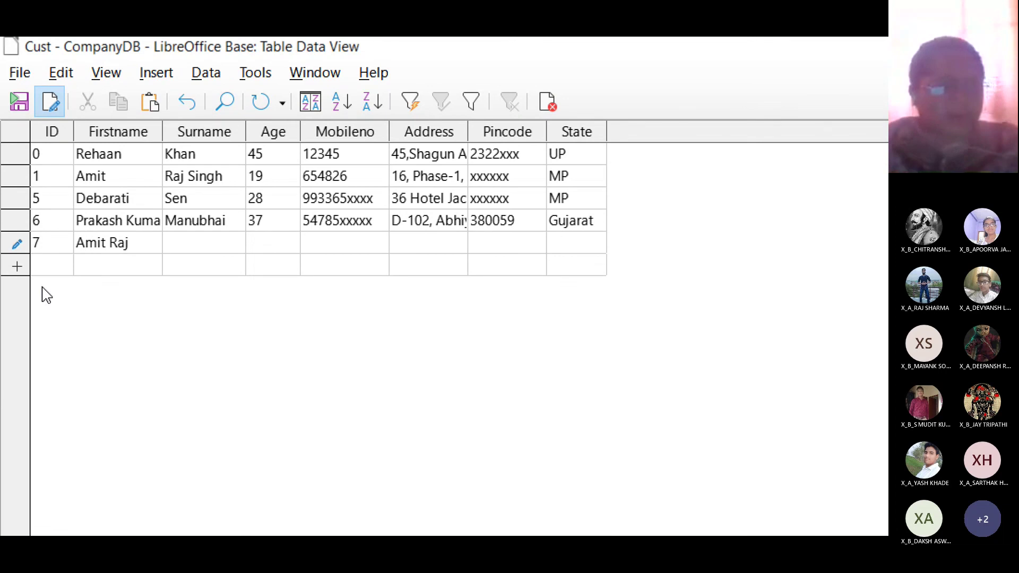
pyautogui.press('Up')
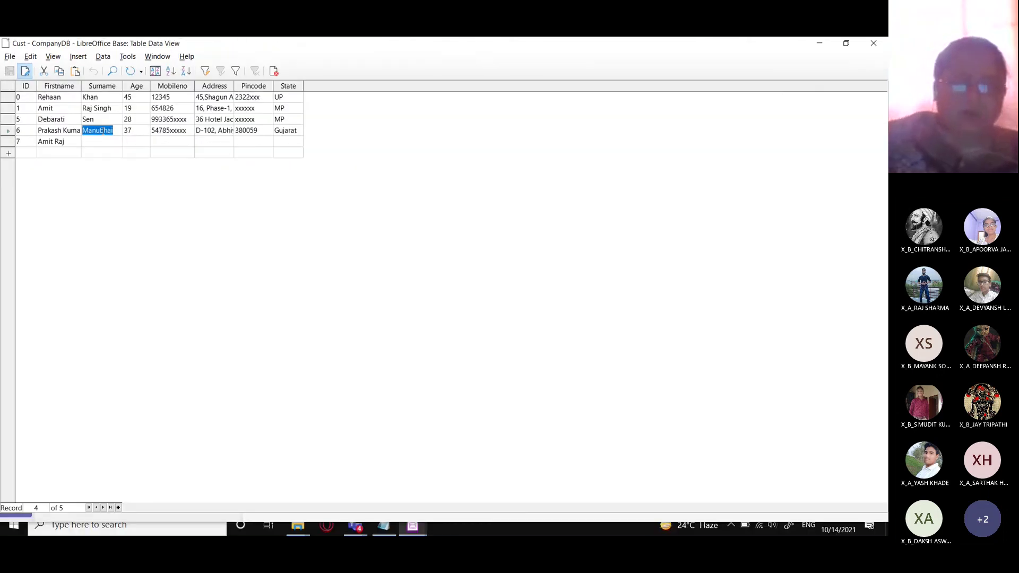
pyautogui.click(874, 43)
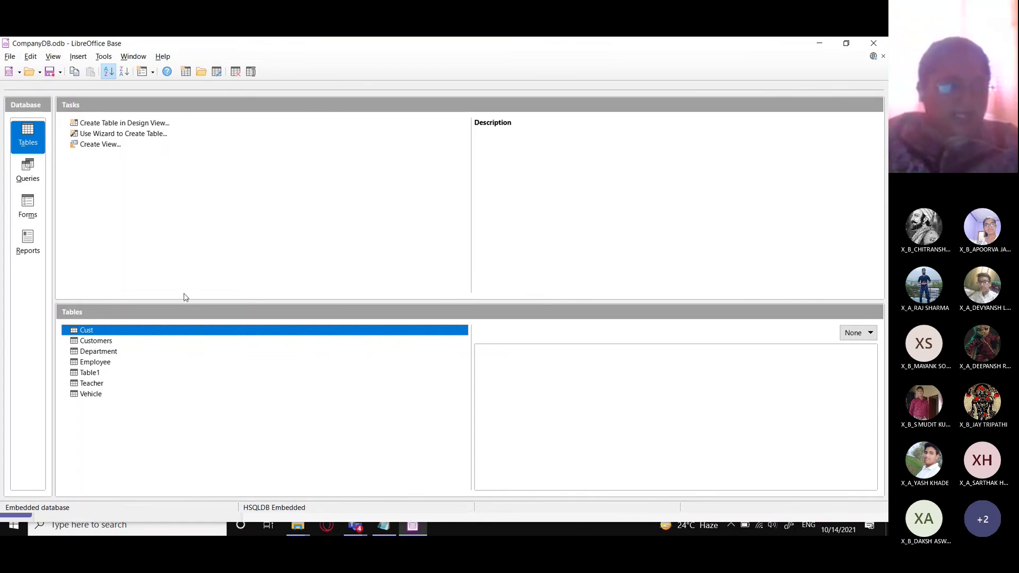
# - Reopen Cust and update record 1's first name and surname
pyautogui.click(96, 343)
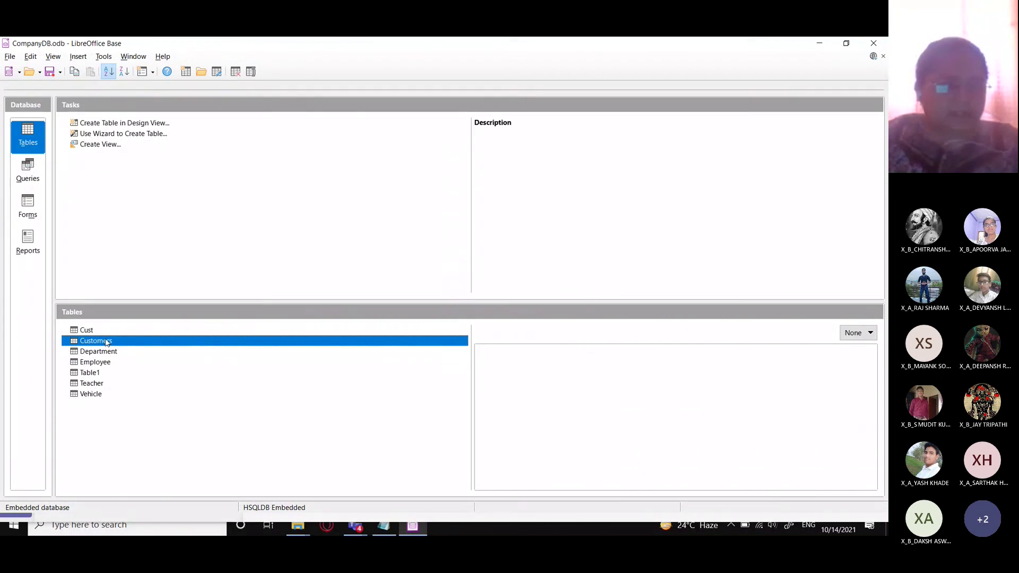
pyautogui.doubleClick(87, 332)
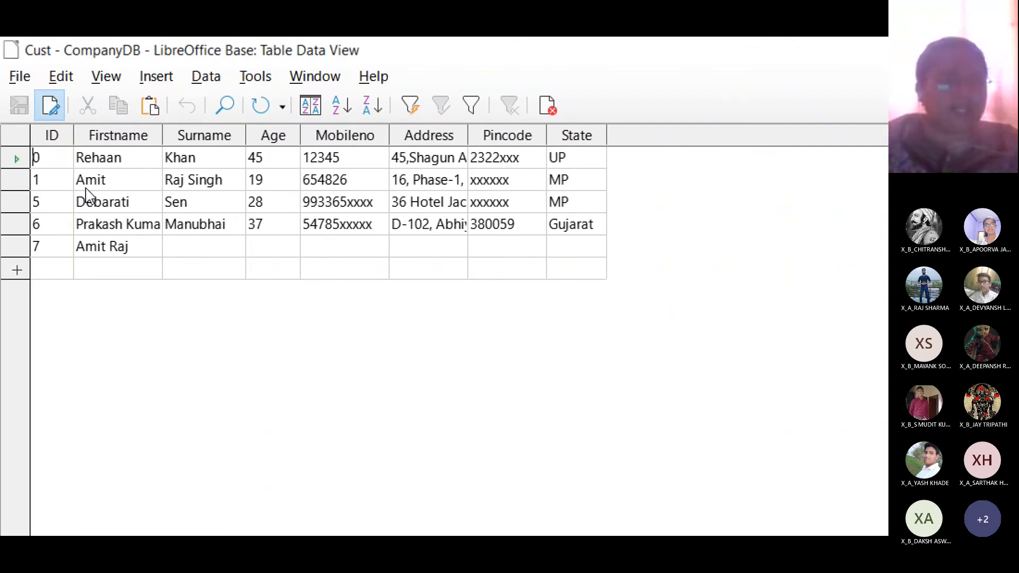
pyautogui.click(121, 177)
pyautogui.click(133, 179)
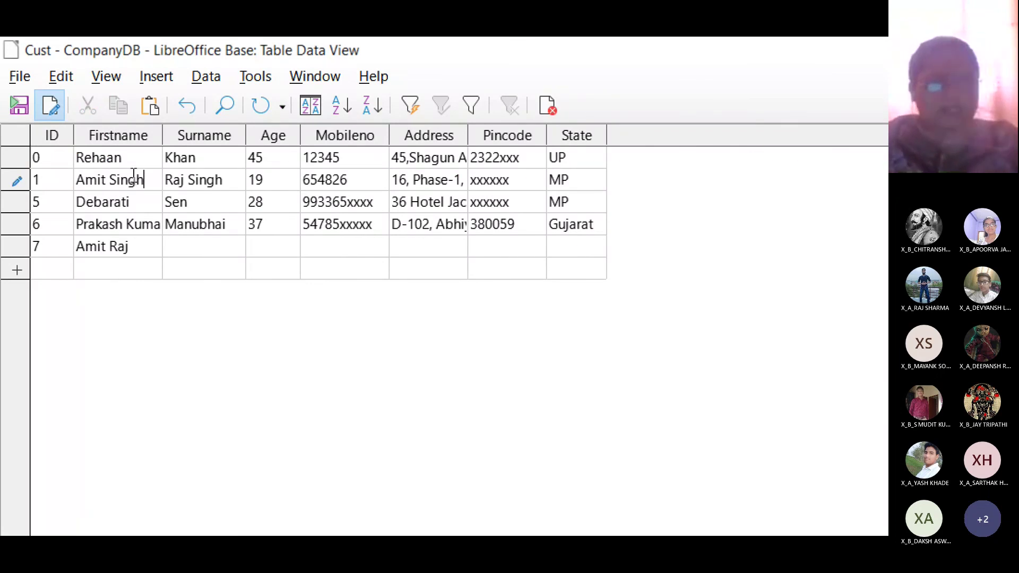
pyautogui.press('Down')
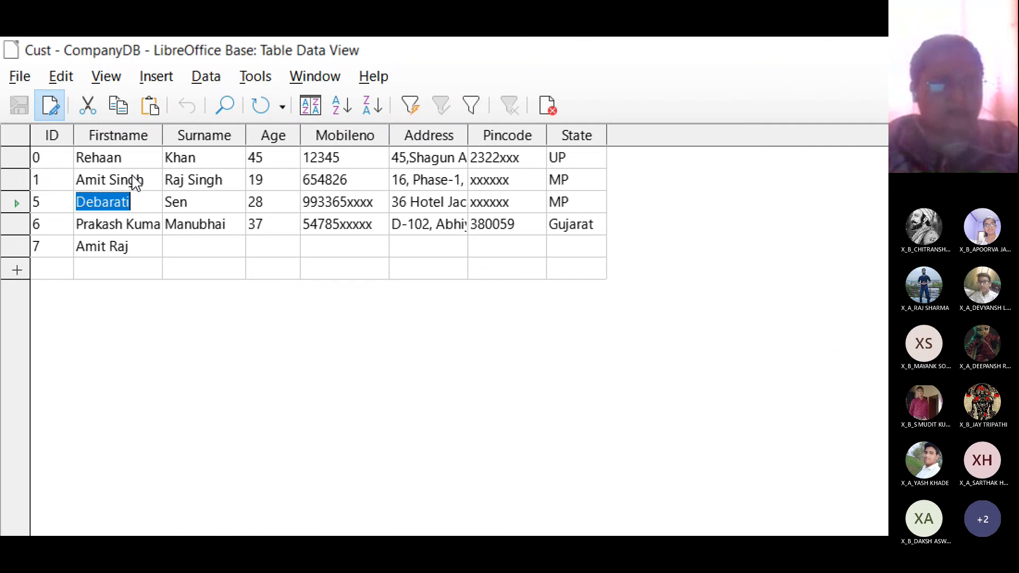
pyautogui.press('Right')
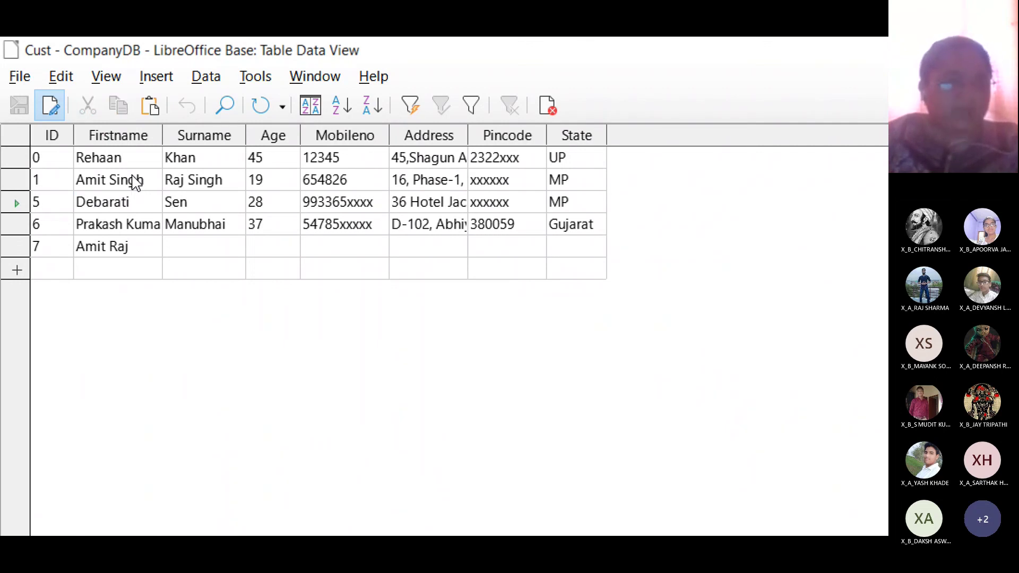
pyautogui.click(134, 179)
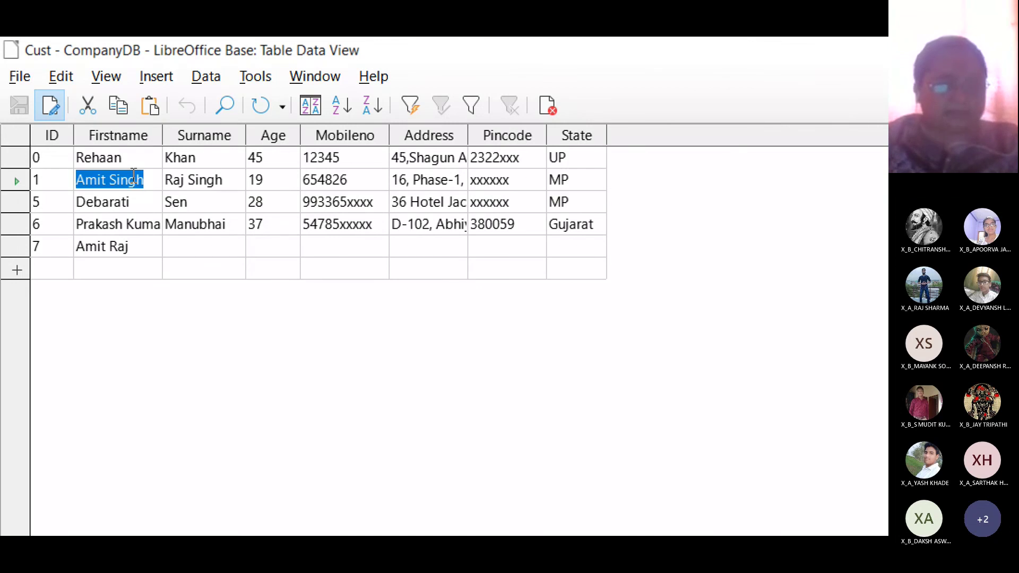
pyautogui.press('Tab')
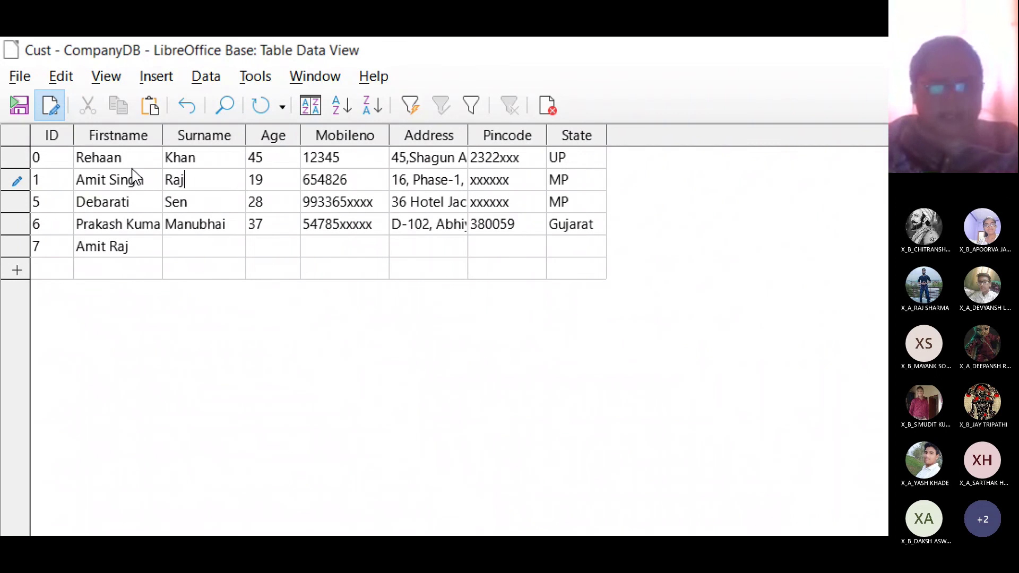
pyautogui.press('Down')
pyautogui.press('Down')
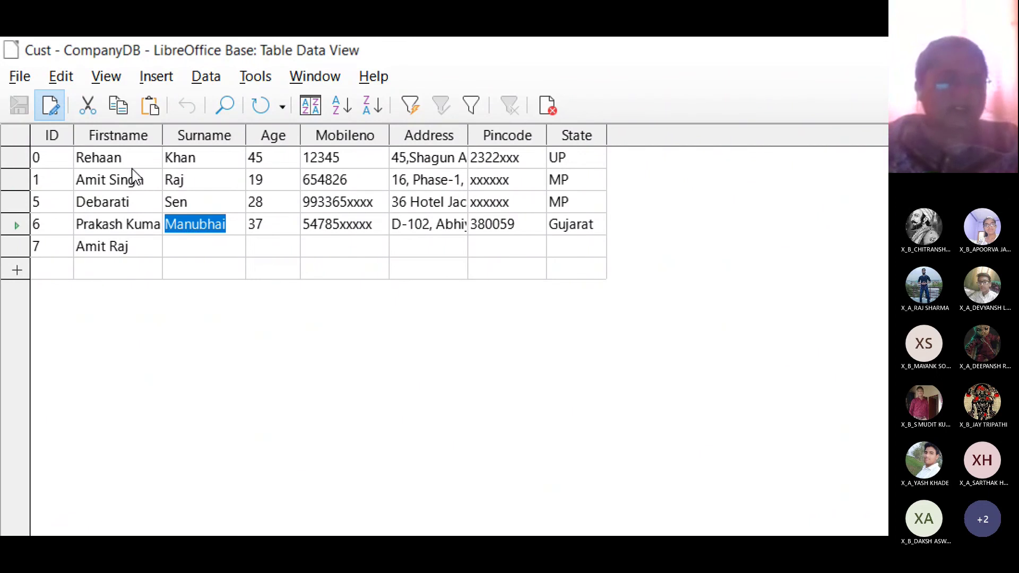
# - Enter a new first name and surname for record 7
pyautogui.press('Down')
pyautogui.hotkey('shift', 'Tab')
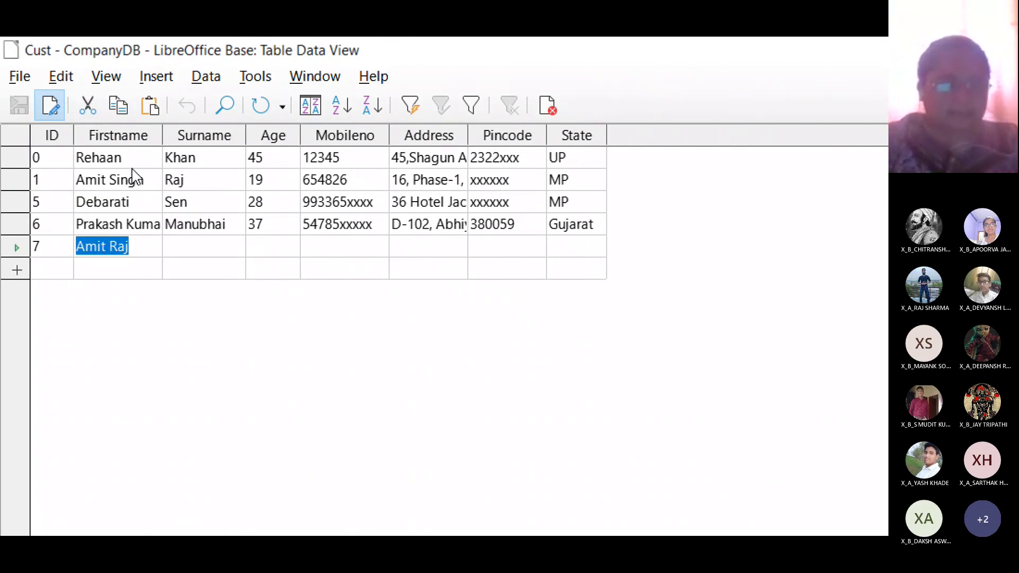
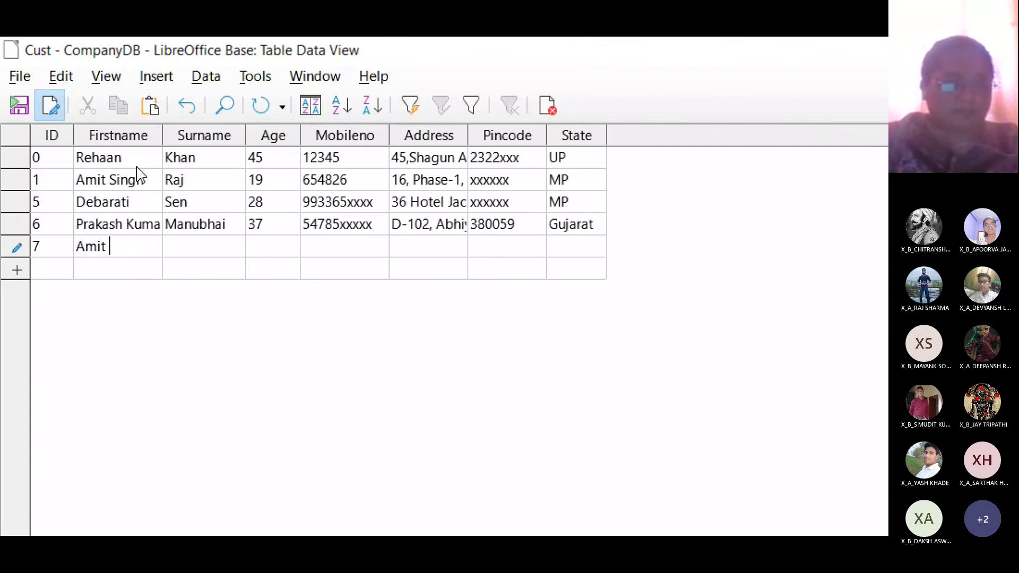
pyautogui.press('Tab')
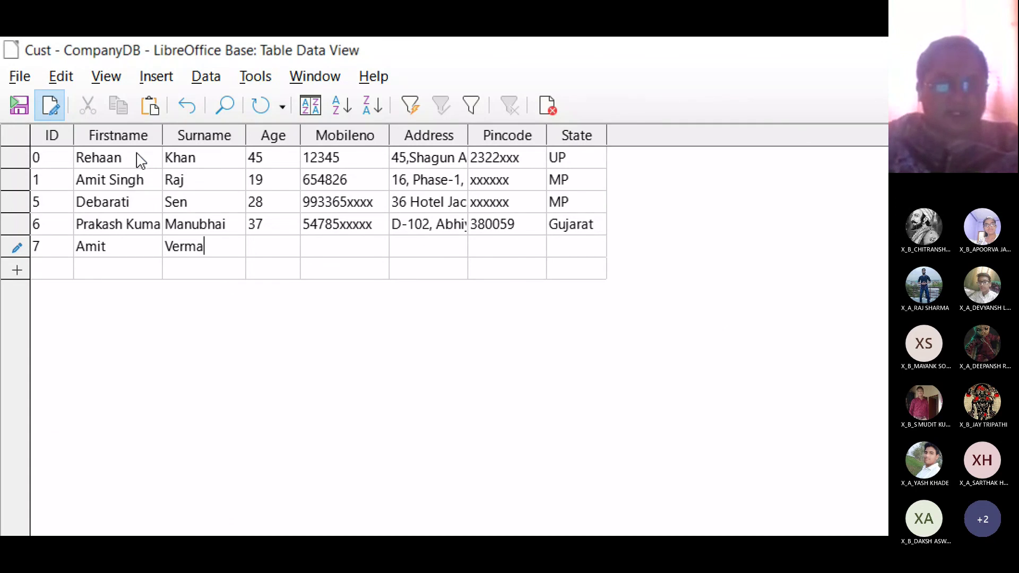
# - Give record 7 an Age of 35 and a mobile number, then clear the first customer's ID of 0
pyautogui.press('Tab')
pyautogui.write('35')
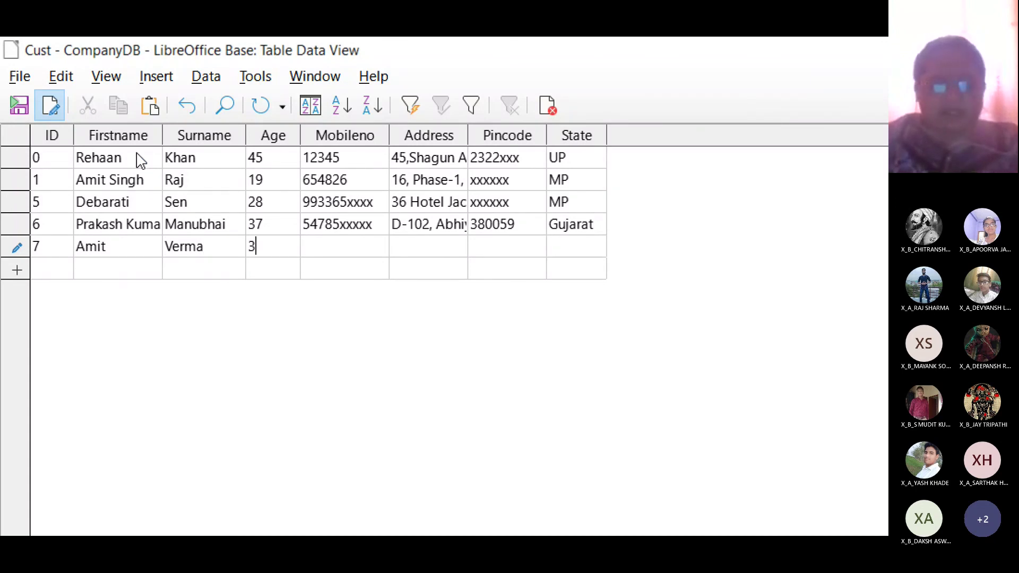
pyautogui.press('Tab')
pyautogui.write('5463')
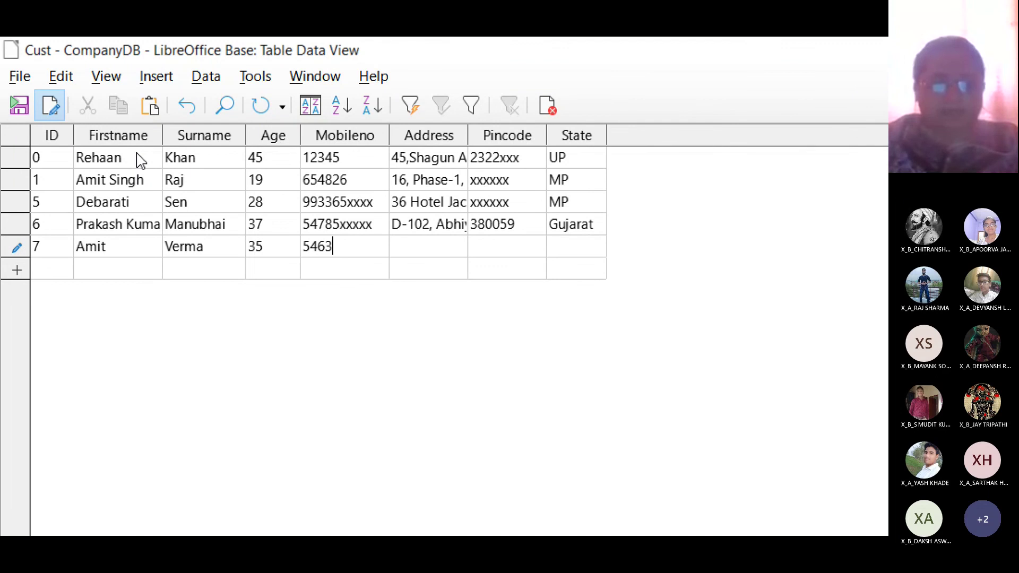
pyautogui.write('1xxxxx')
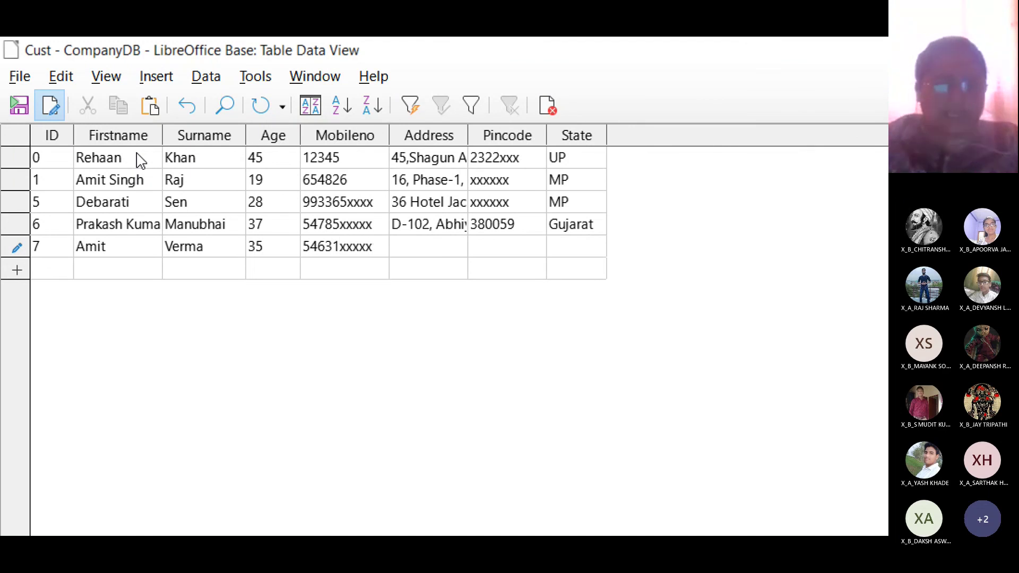
pyautogui.press('Up')
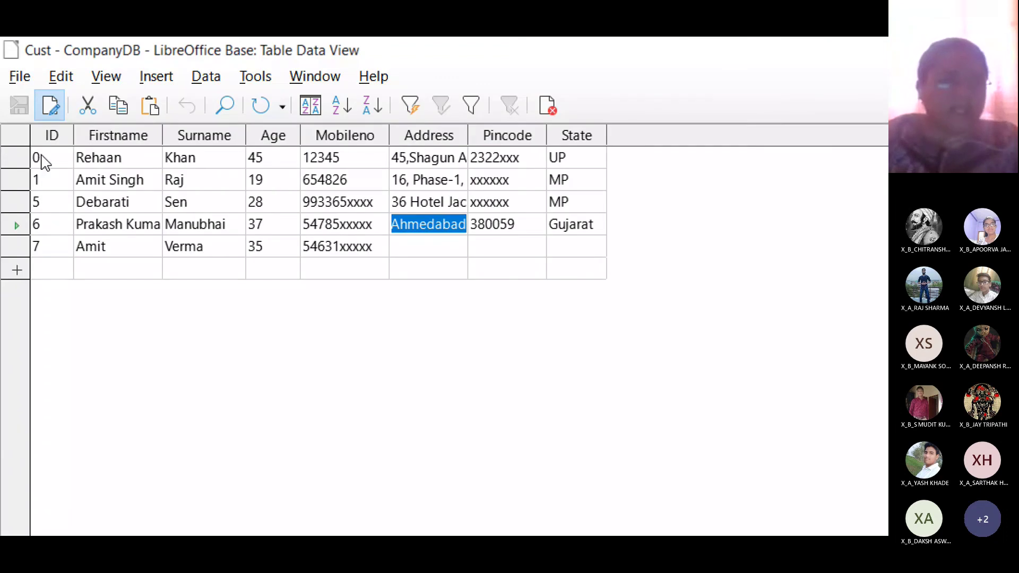
pyautogui.click(41, 156)
pyautogui.press('Delete')
# - Enter ID 1 for the first customer and dismiss the duplicate-key error it raises
pyautogui.write('1')
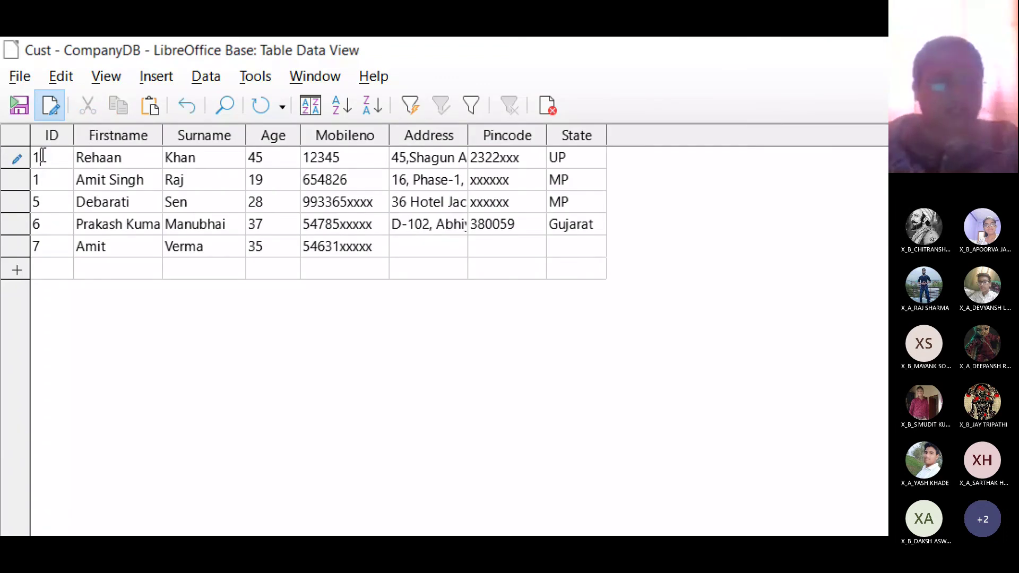
pyautogui.press('Down')
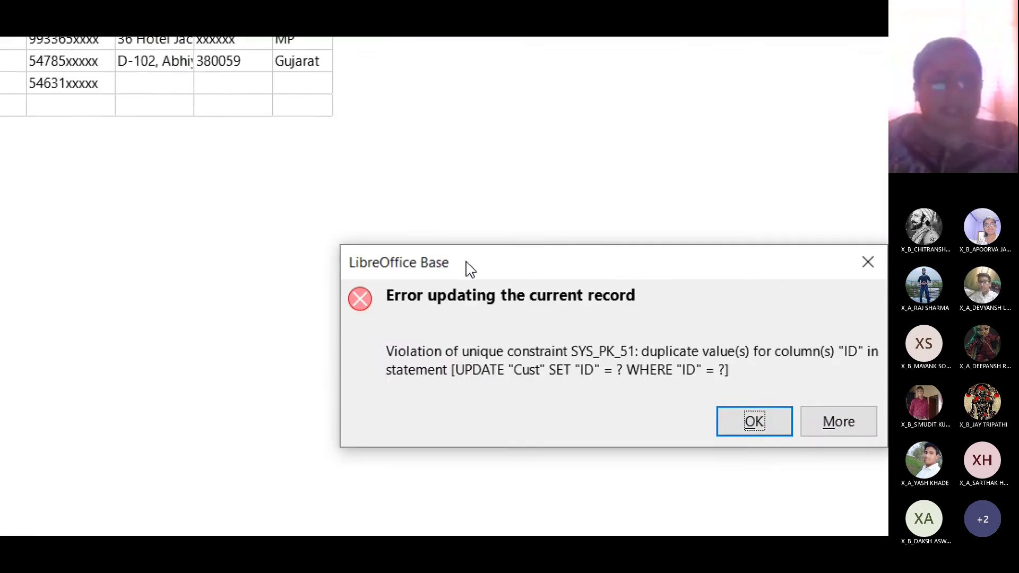
pyautogui.moveTo(743, 378); pyautogui.dragTo(189, 149)
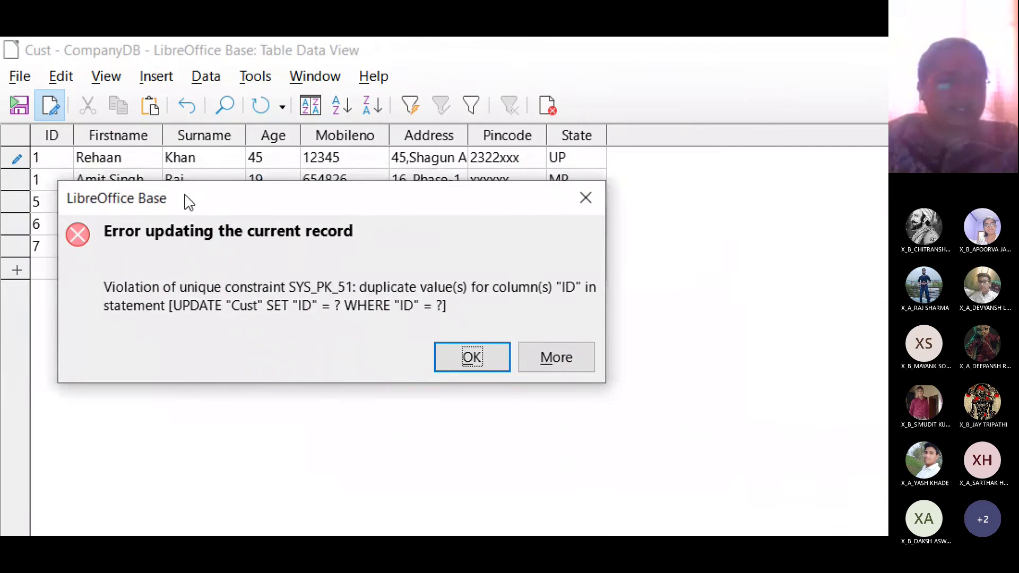
pyautogui.moveTo(190, 202); pyautogui.dragTo(204, 202)
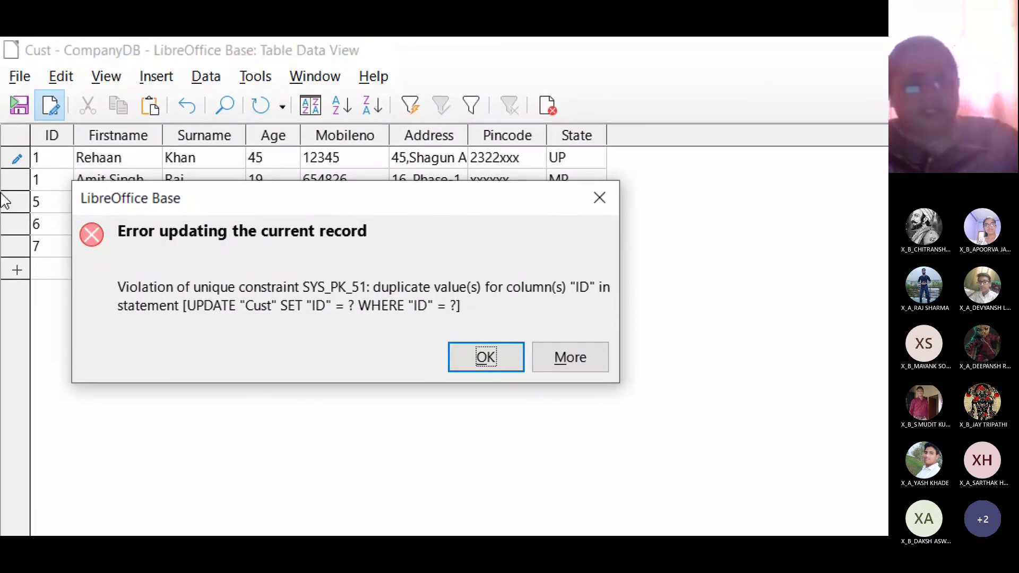
pyautogui.moveTo(159, 201); pyautogui.dragTo(137, 224)
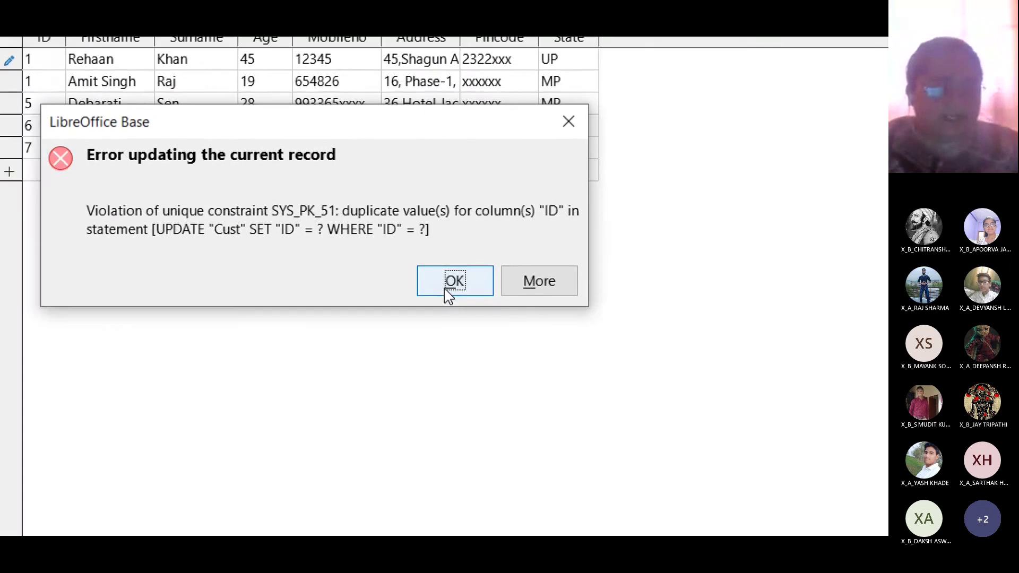
pyautogui.click(462, 380)
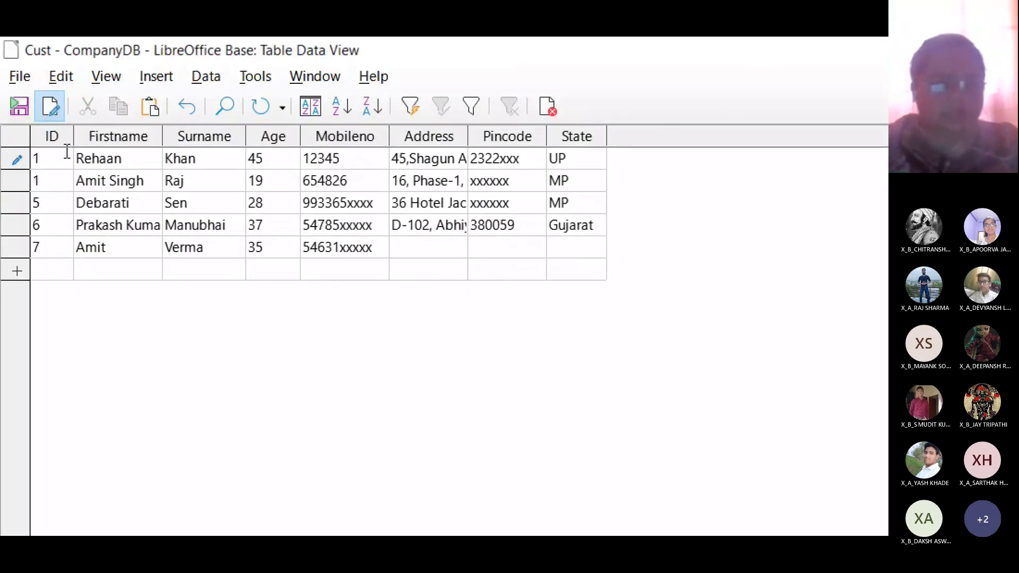
# - Replace the first customer's ID with 2 and commit the record
pyautogui.press('BackSpace')
pyautogui.write('2')
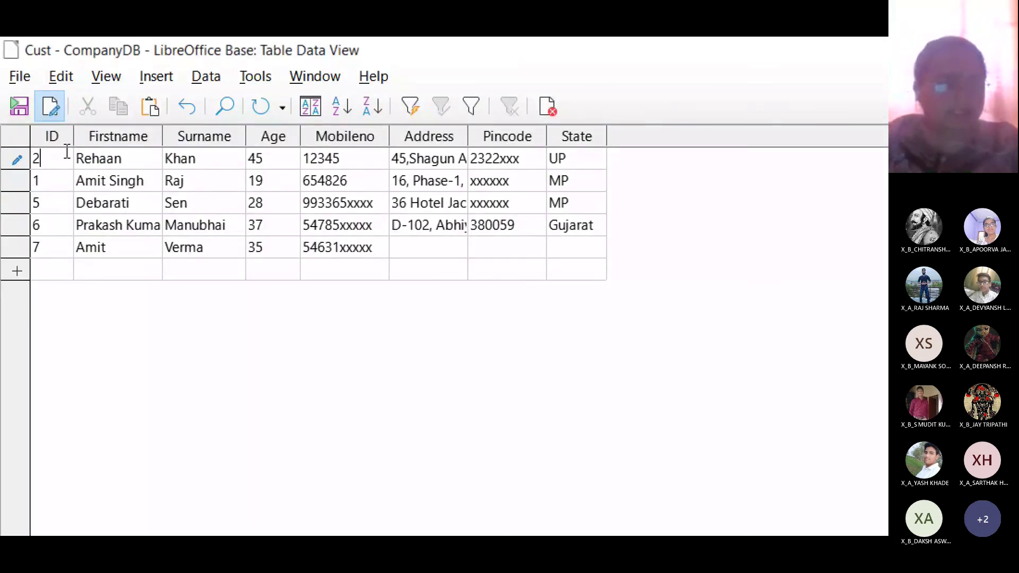
pyautogui.press('Down')
pyautogui.press('Down')
pyautogui.press('Down')
pyautogui.press('Down')
pyautogui.press('Down')
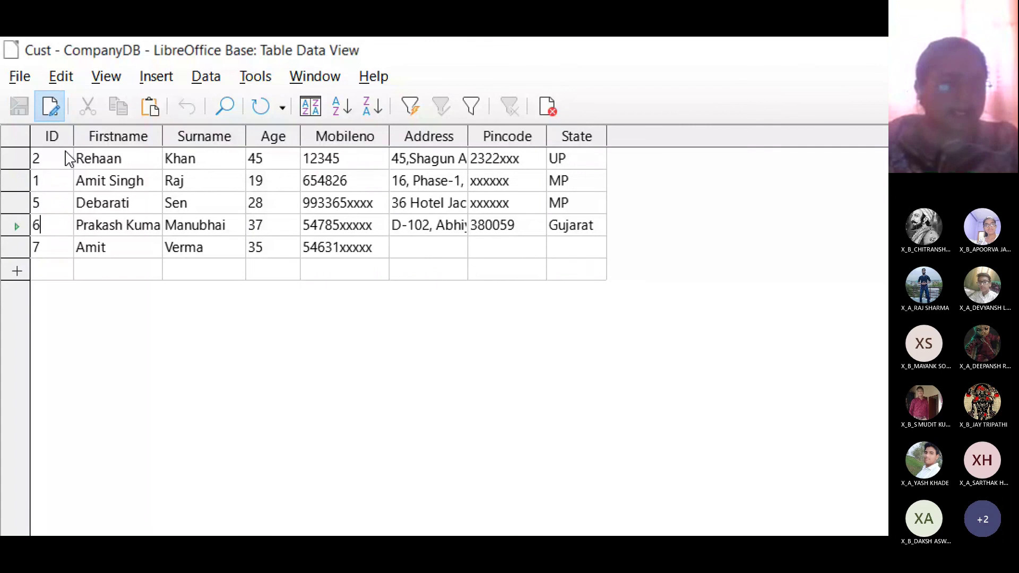
pyautogui.press('Up')
pyautogui.press('Up')
pyautogui.press('Up')
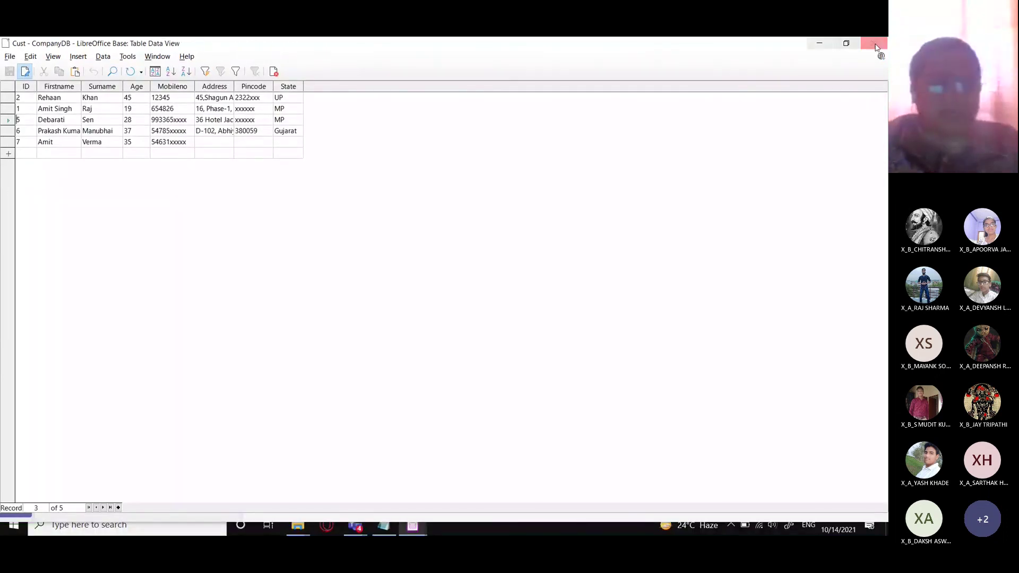
# - Close the Cust table and select the Employee table
pyautogui.click(873, 43)
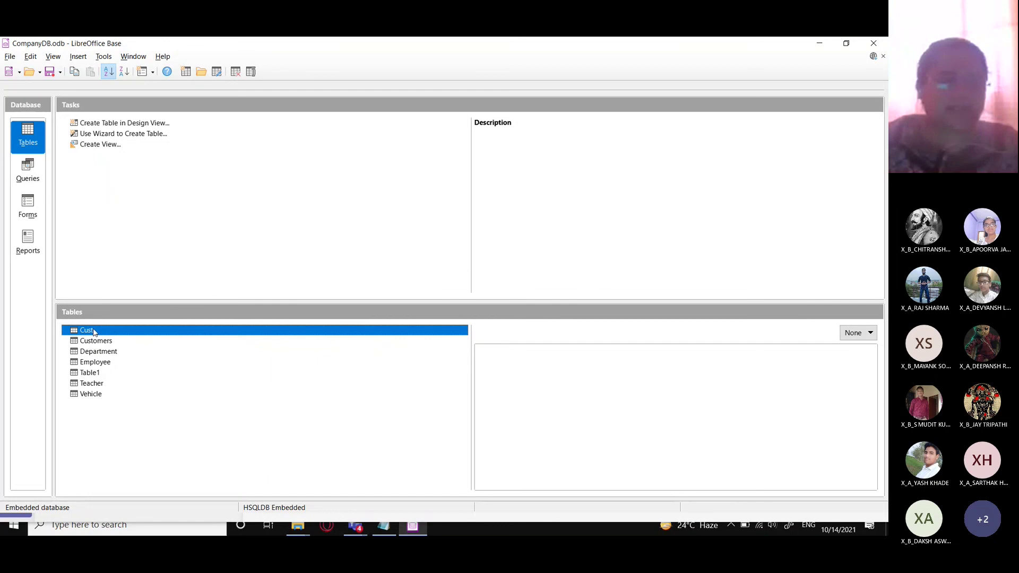
pyautogui.click(98, 365)
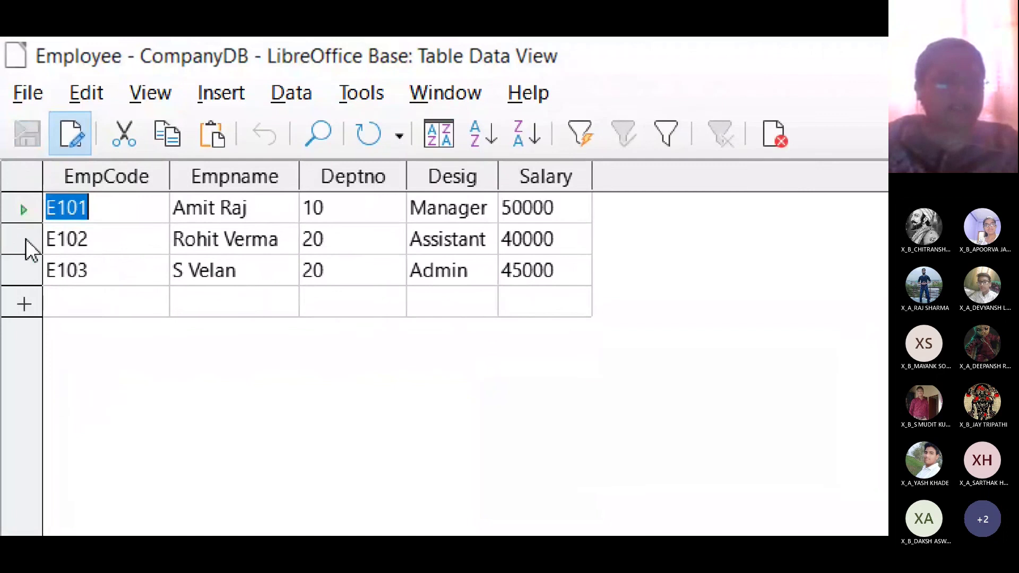
# - Delete employee record E102 through Edit > Delete Record and confirm with Yes
pyautogui.click(25, 239)
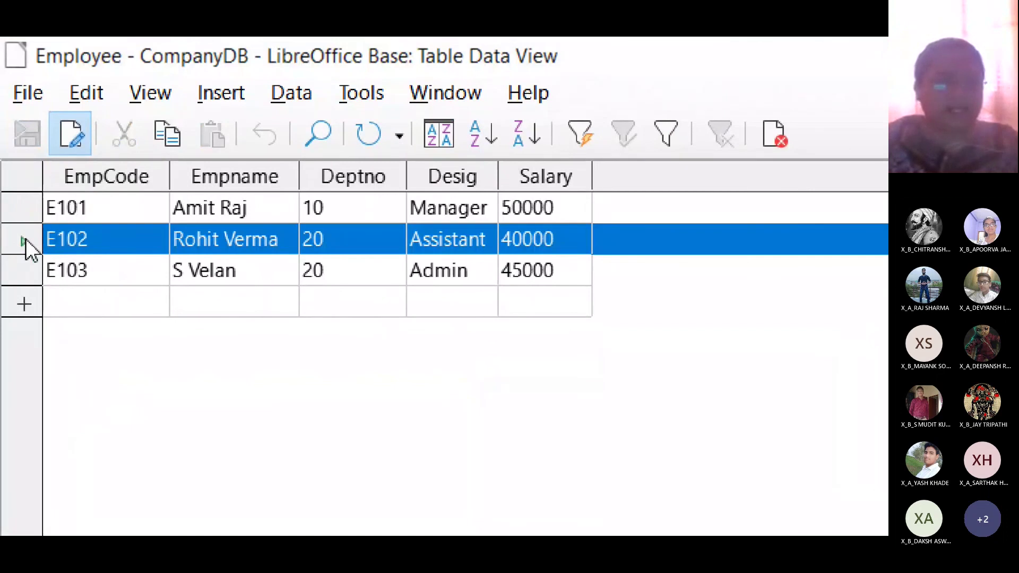
pyautogui.rightClick(26, 239)
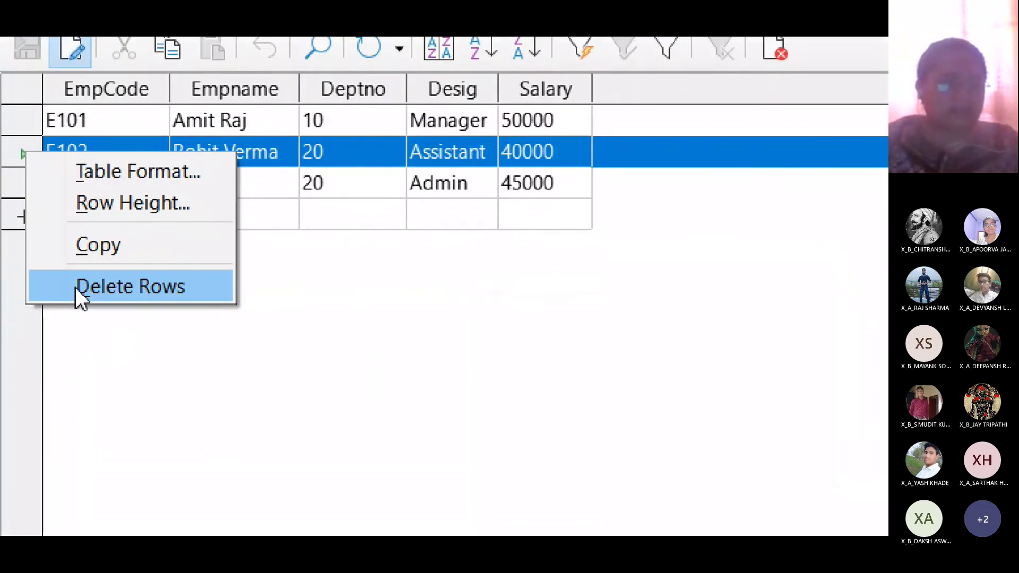
pyautogui.click(67, 90)
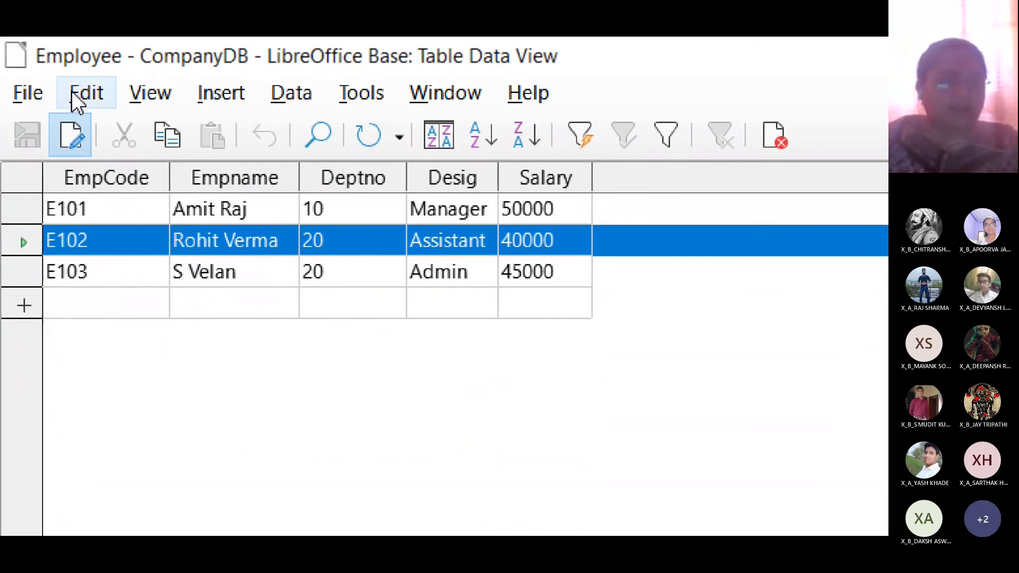
pyautogui.click(71, 90)
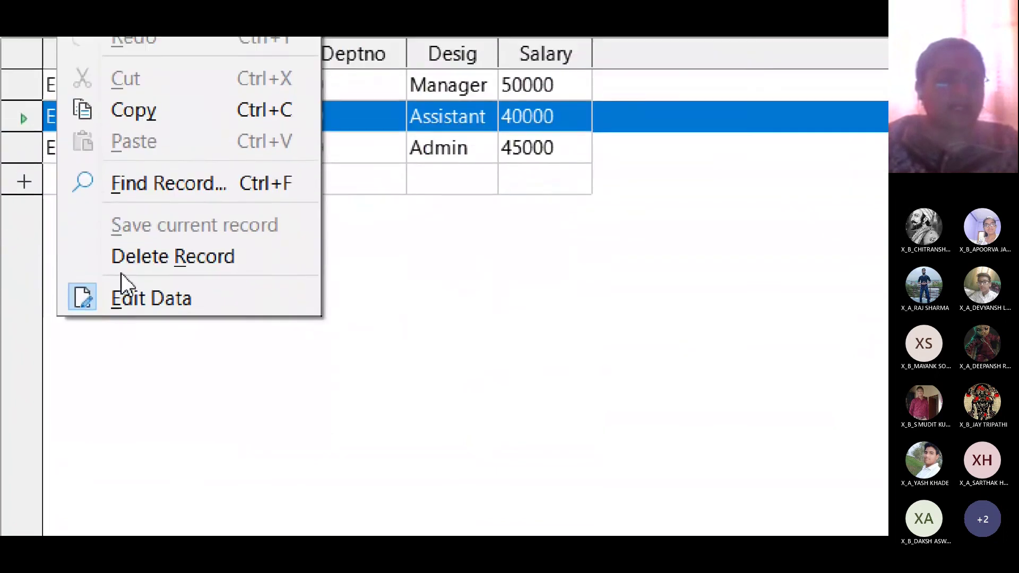
pyautogui.click(478, 286)
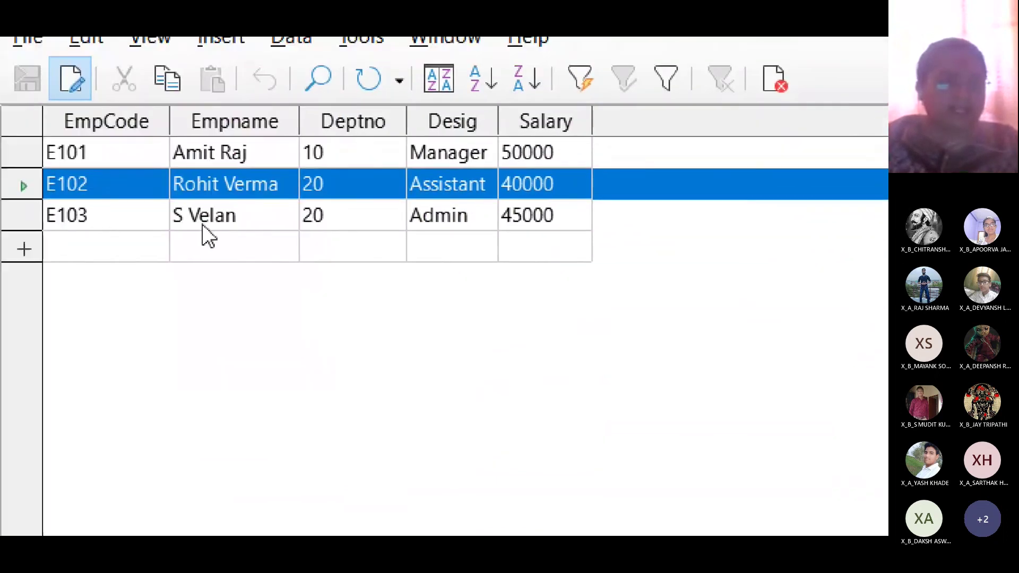
pyautogui.click(94, 95)
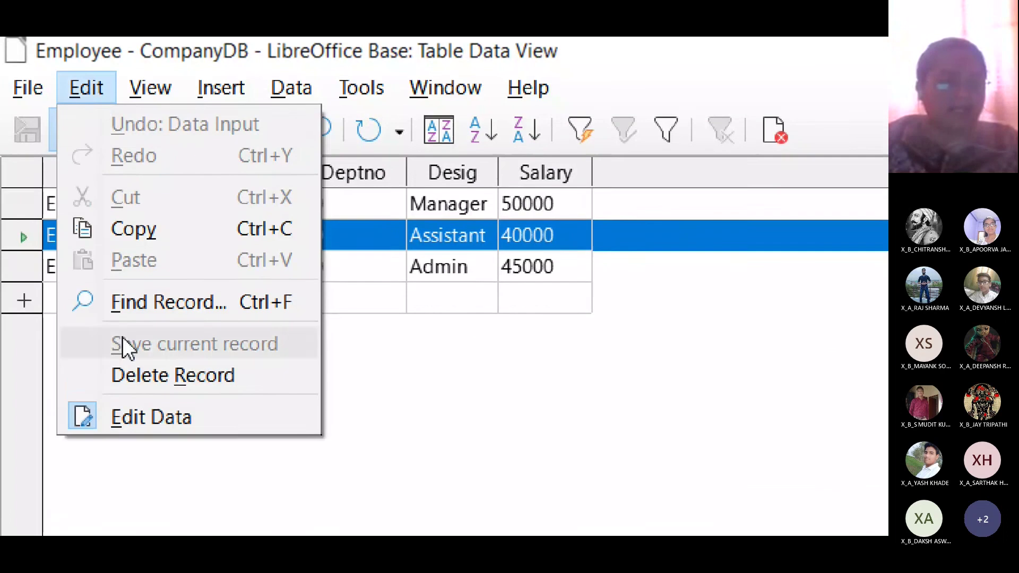
pyautogui.click(136, 285)
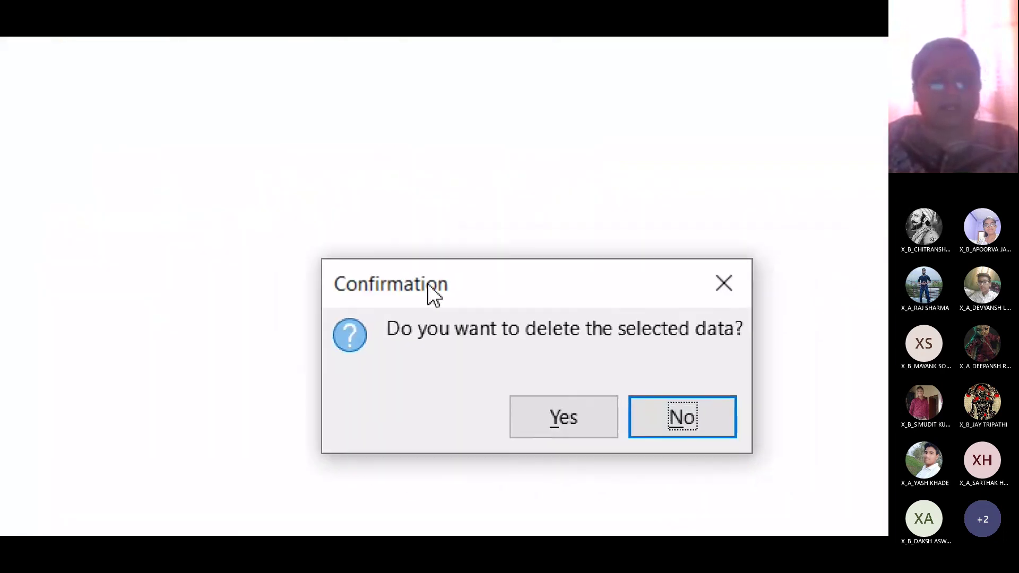
pyautogui.moveTo(721, 370); pyautogui.dragTo(166, 288)
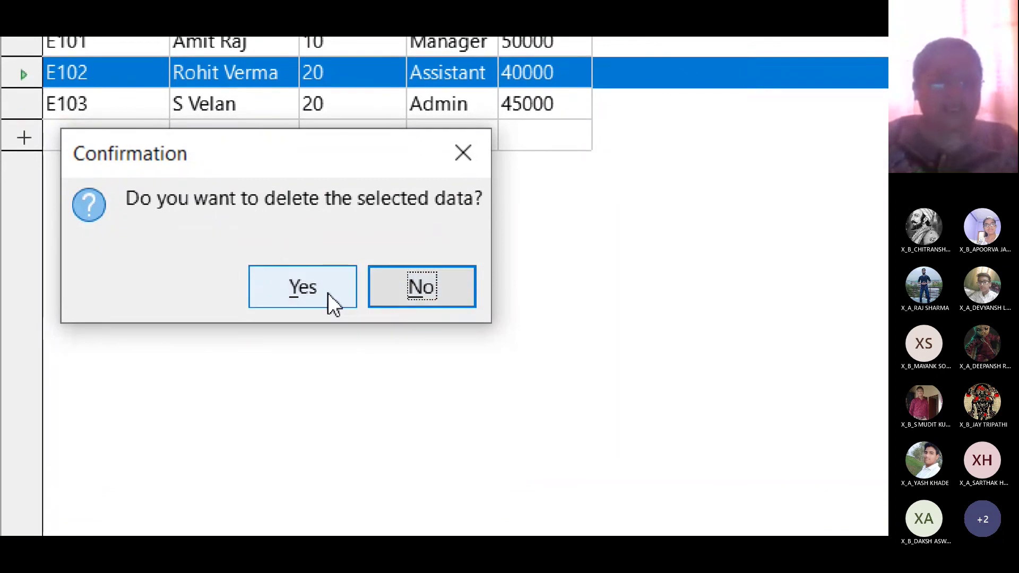
pyautogui.click(300, 297)
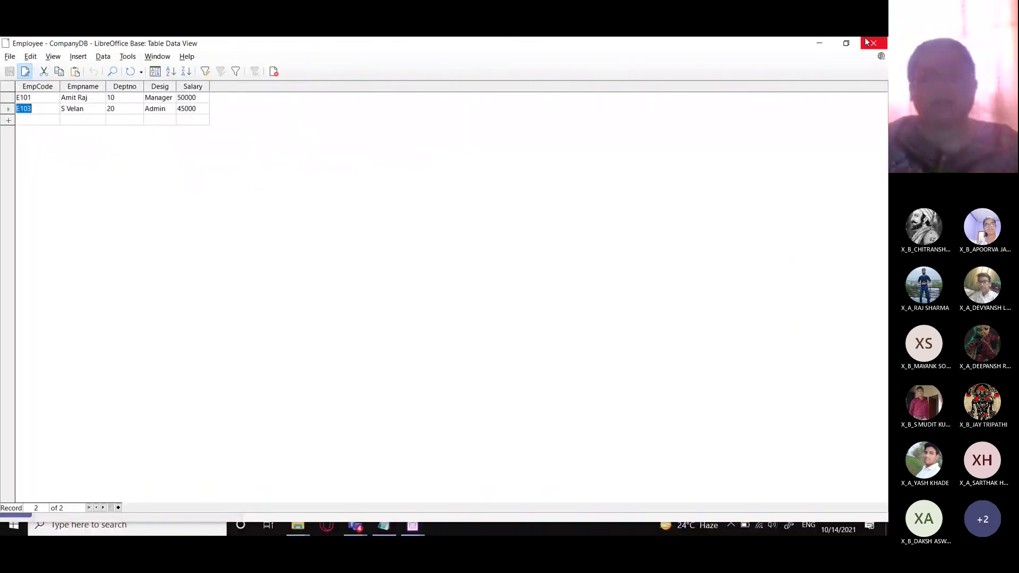
# - Close the Employee table and glance at the Base lessons folder
pyautogui.click(873, 43)
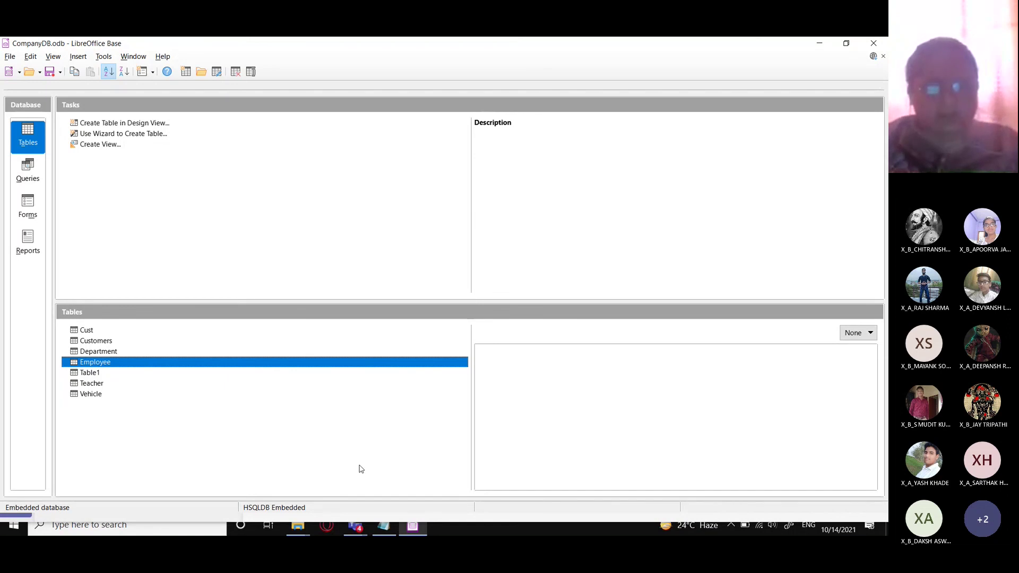
pyautogui.moveTo(302, 526)
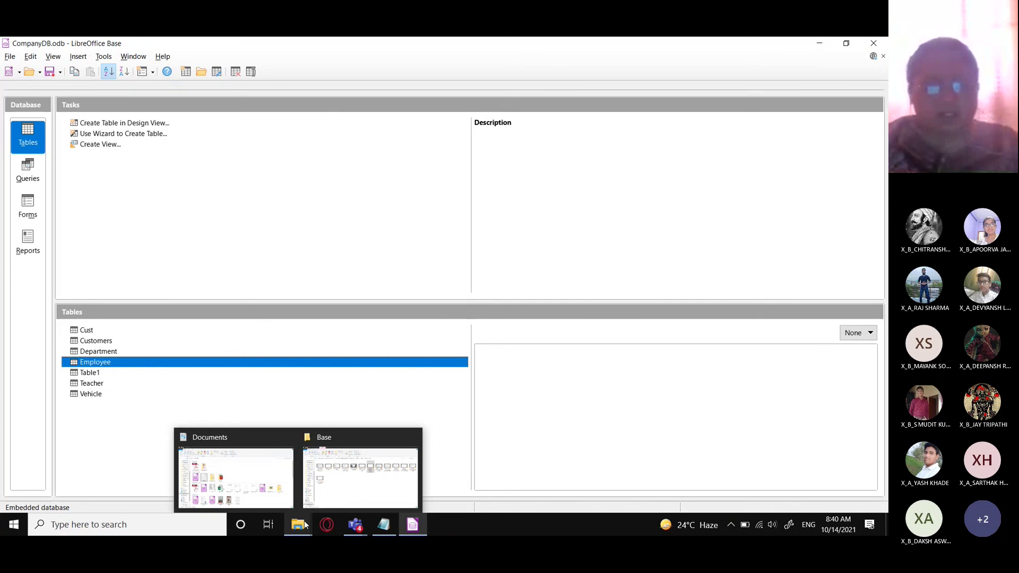
pyautogui.click(362, 472)
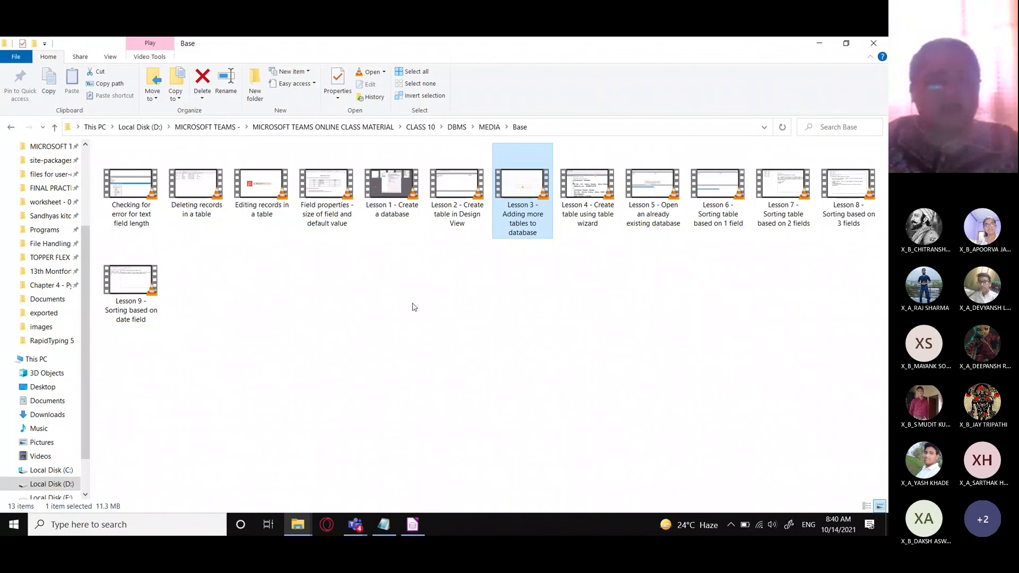
# - Return to CompanyDB and open the Vehicle table with its five records V01–V05
pyautogui.click(355, 525)
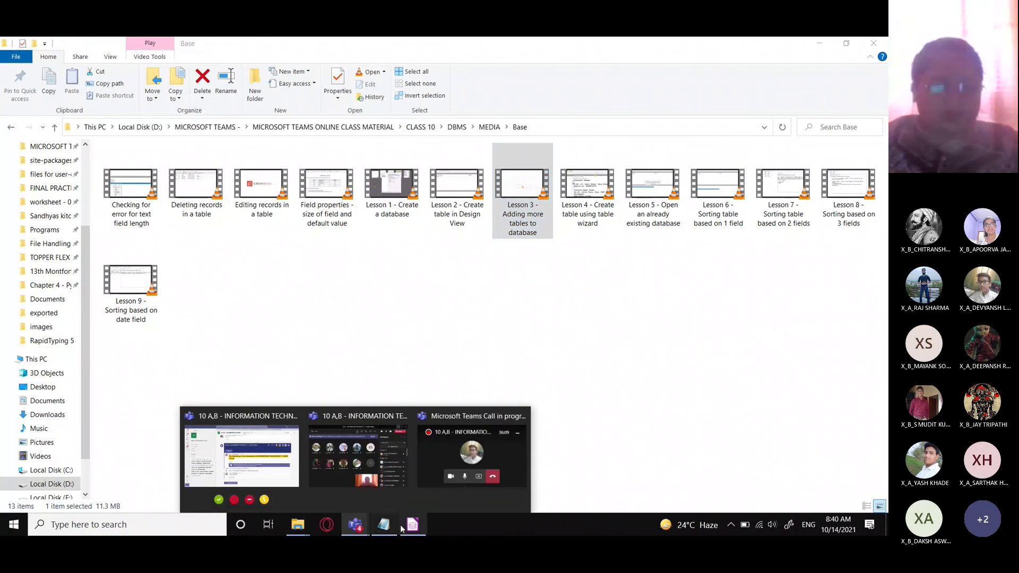
pyautogui.click(408, 524)
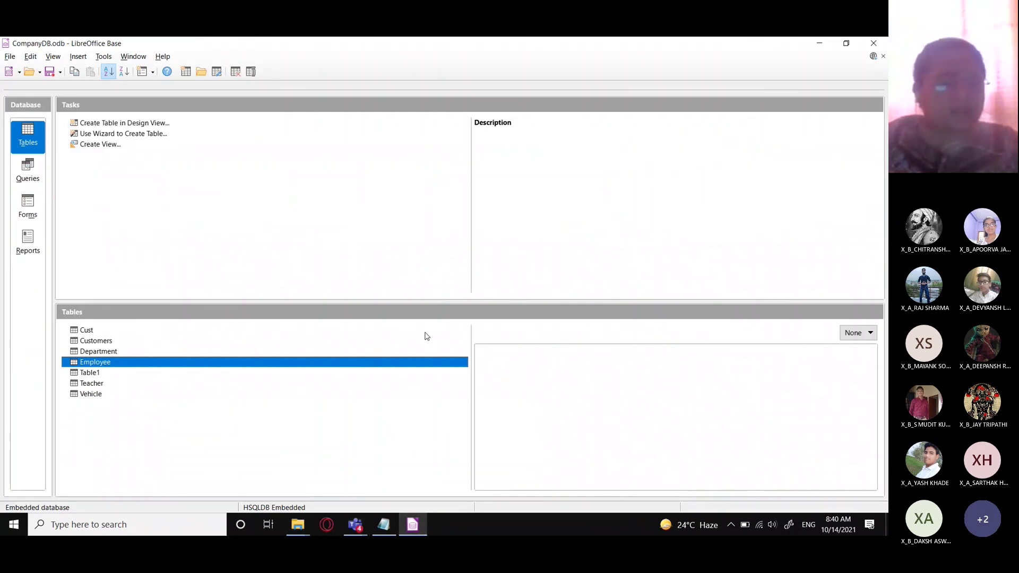
pyautogui.doubleClick(99, 394)
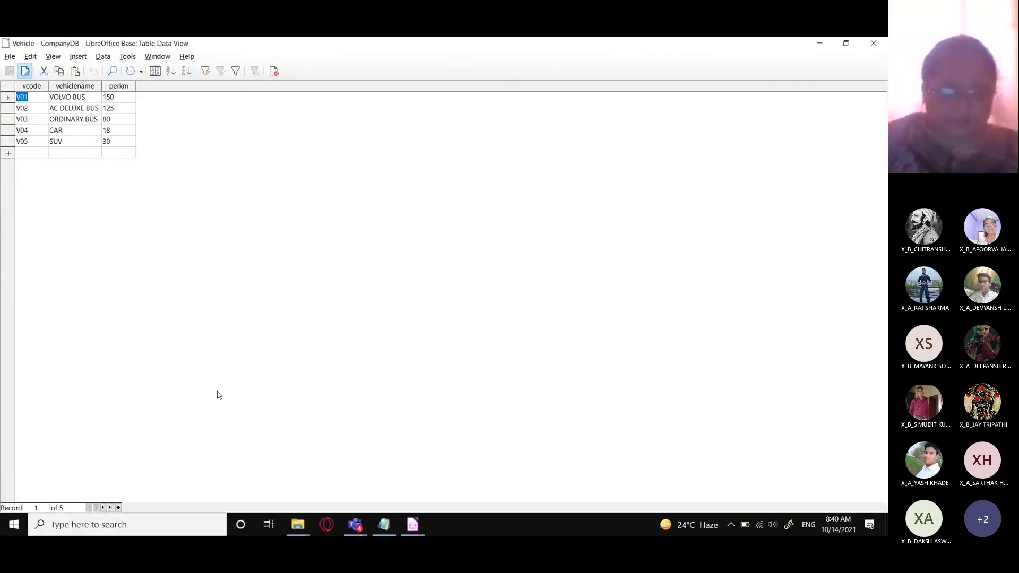
# - Start a new Notepad note with Q.1 on sorting Vehicle alphabetically by vehiclename, then 'Sorting -'
pyautogui.click(394, 525)
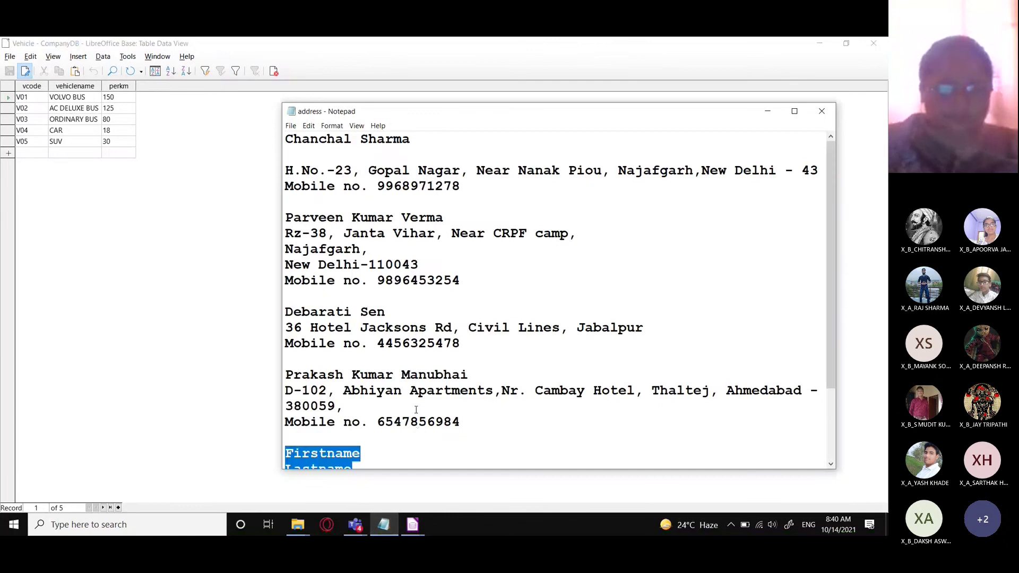
pyautogui.hotkey('ctrl', 'n')
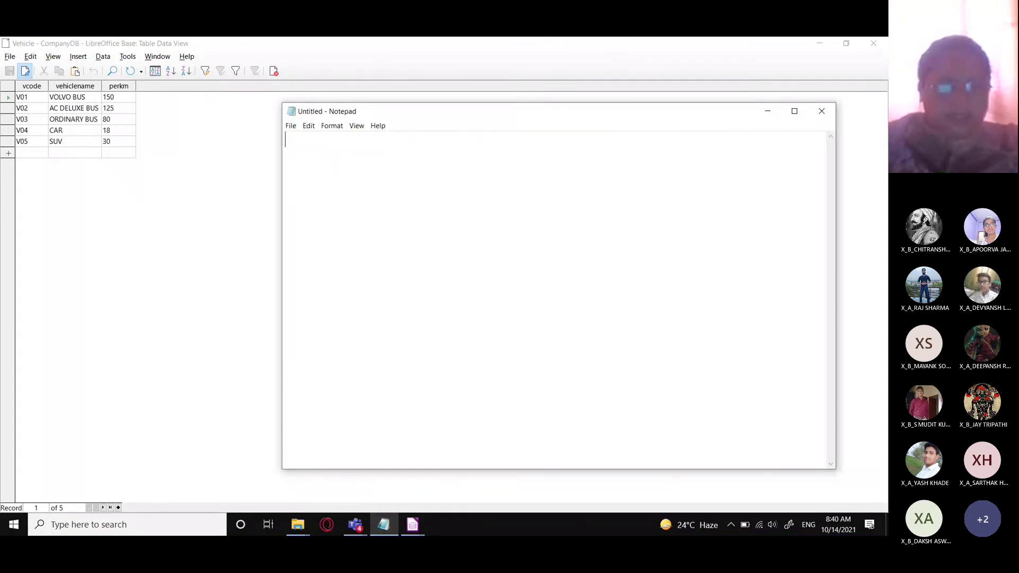
pyautogui.write('Q.1.')
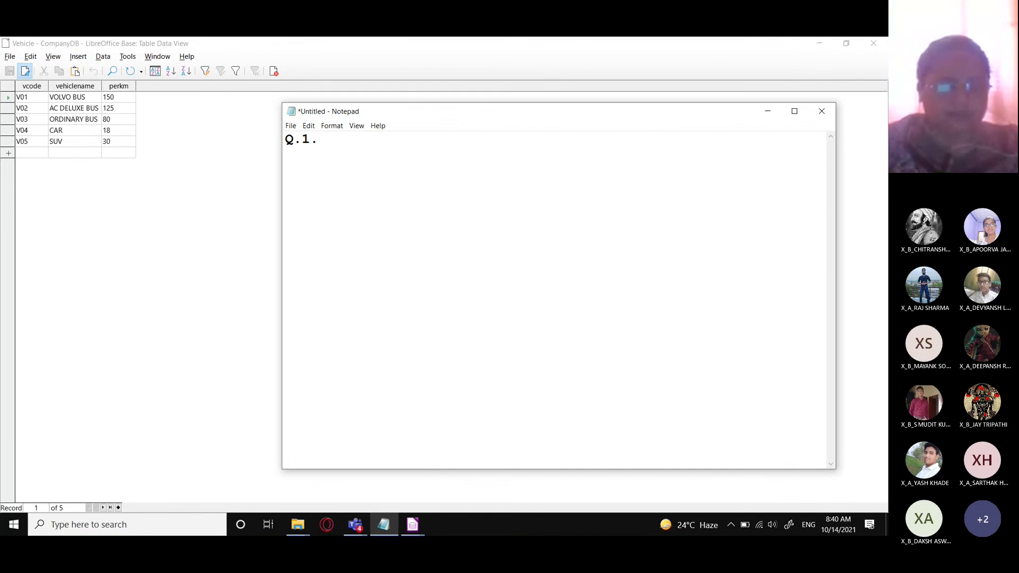
pyautogui.write(' Sort the ')
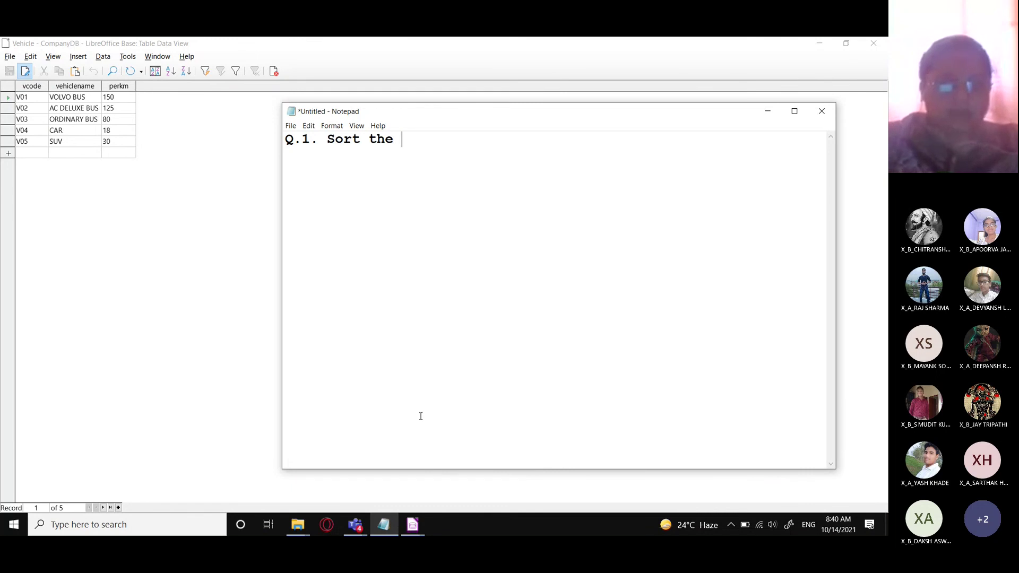
pyautogui.write('table Vehicl')
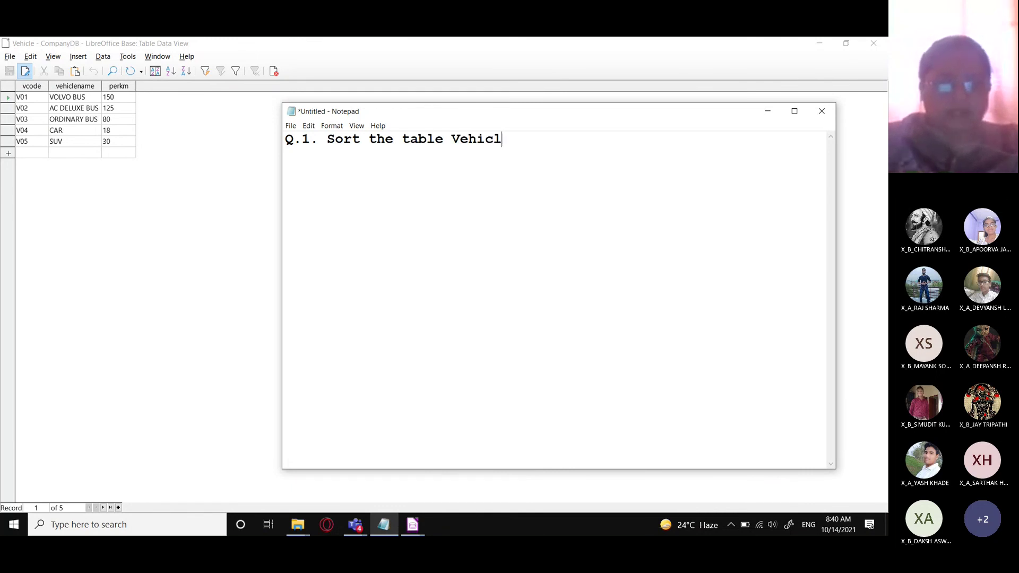
pyautogui.write('e on the ')
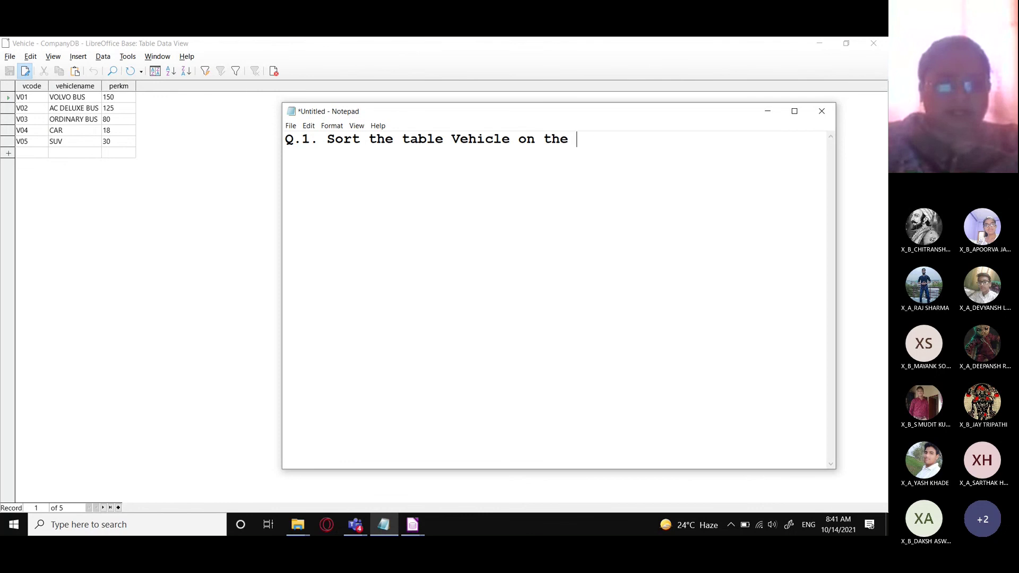
pyautogui.write('basis of ')
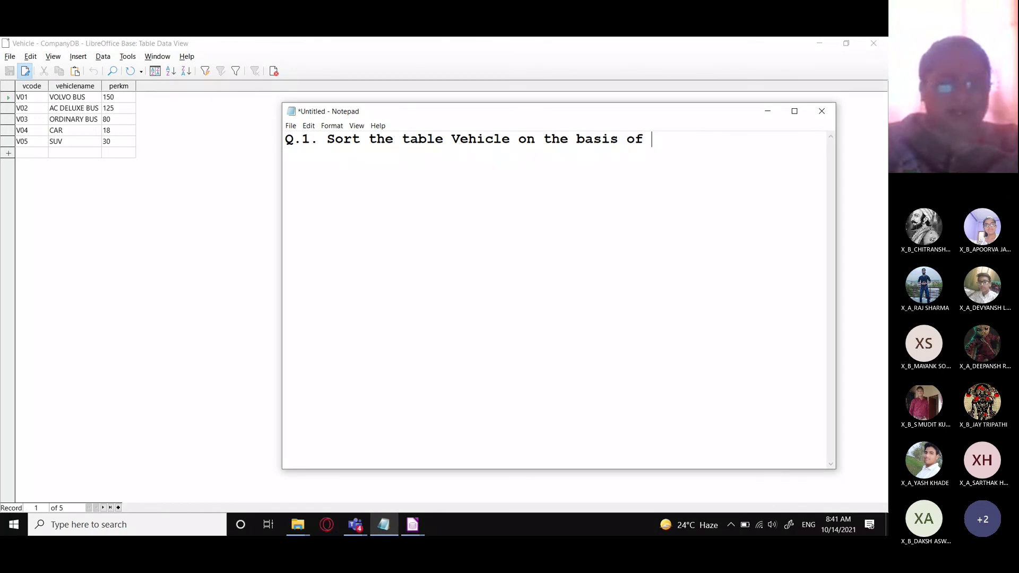
pyautogui.write('alphabetical')
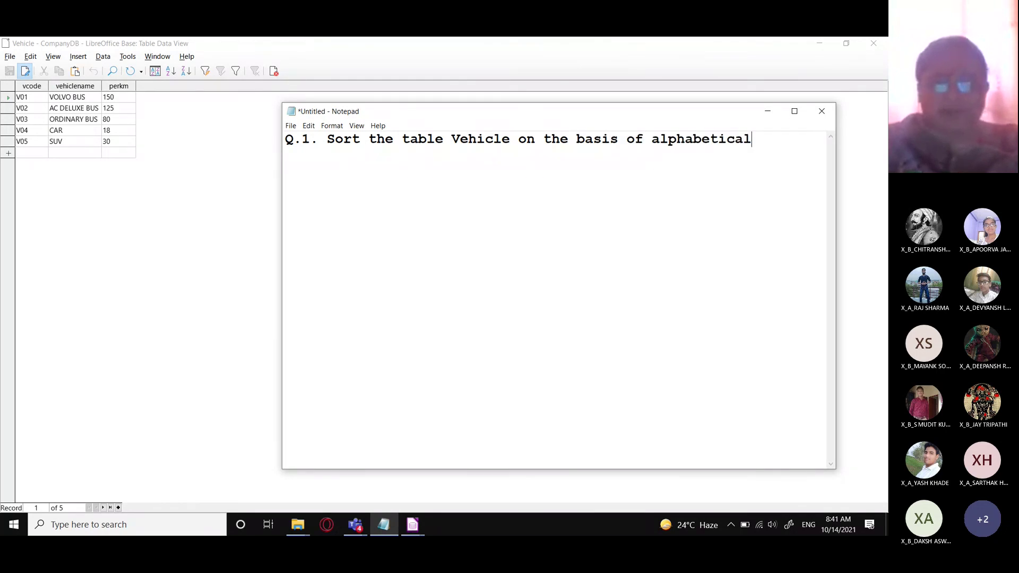
pyautogui.write(' order of ve')
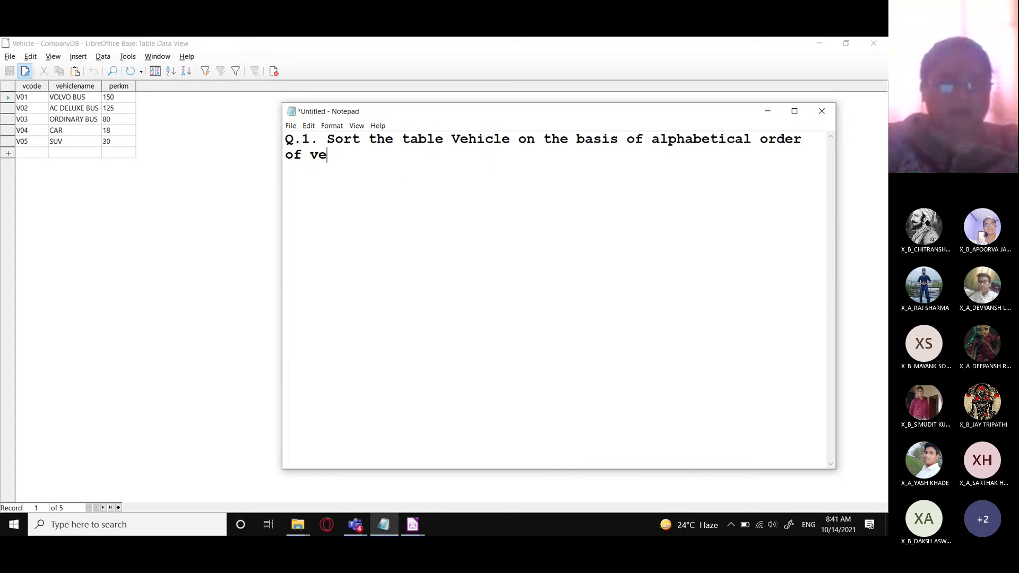
pyautogui.write('r')
pyautogui.write('hicle')
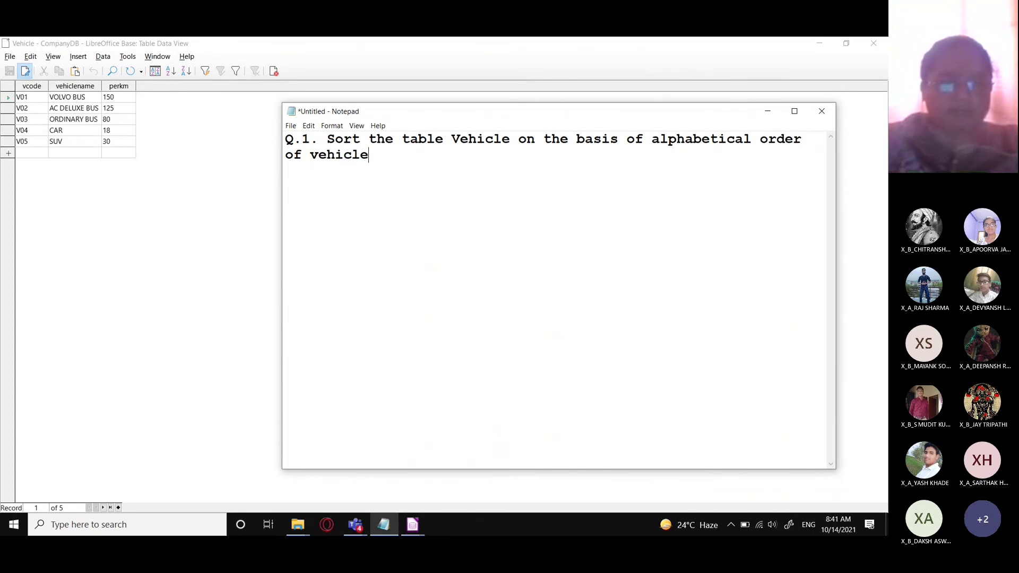
pyautogui.write('name.')
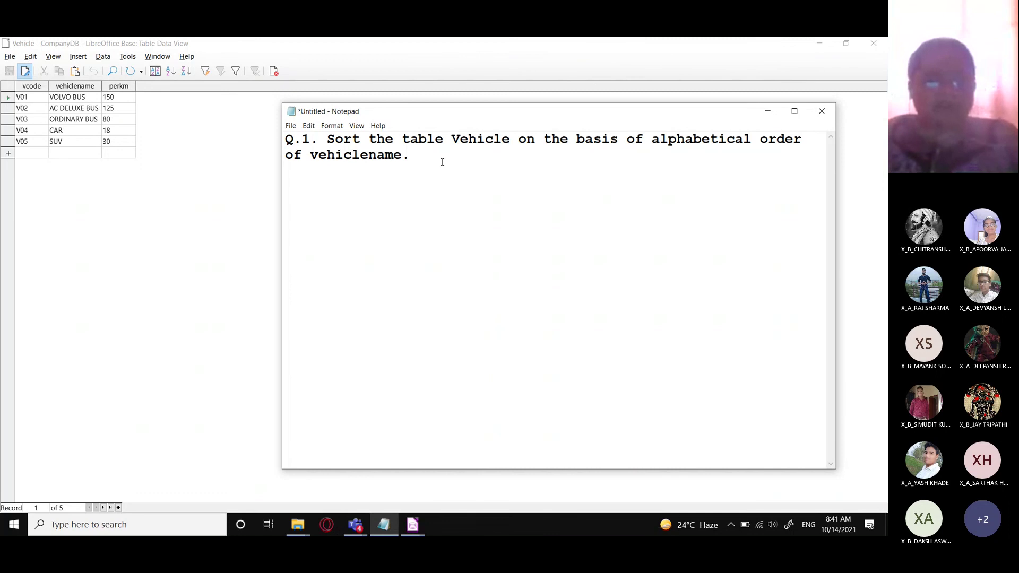
pyautogui.press('Return')
pyautogui.press('Return')
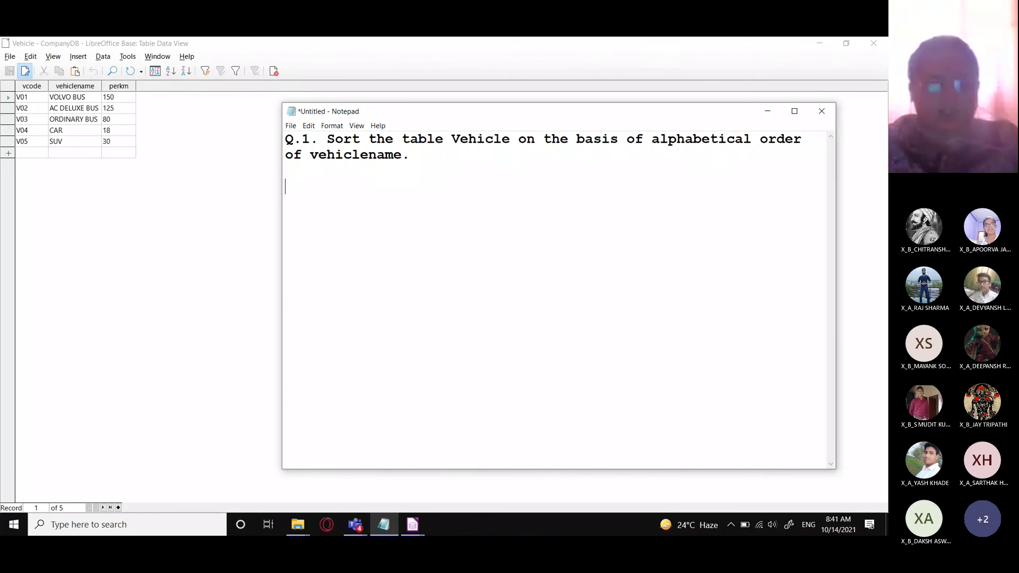
pyautogui.write('Sorting -')
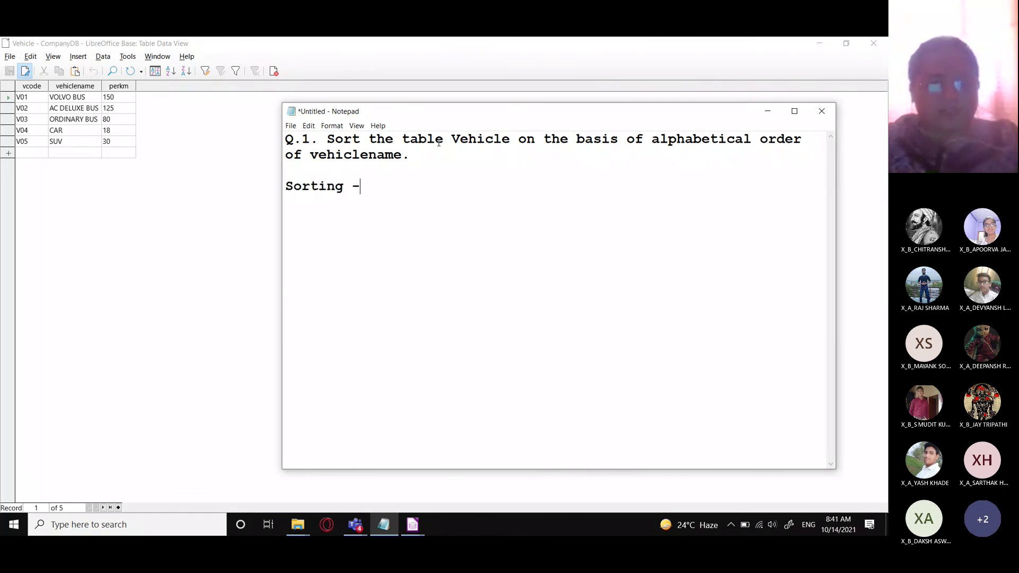
pyautogui.write(' arragnem')
# - Complete the definition: sorting is the arrangement of values based on a certain order
pyautogui.press('BackSpace')
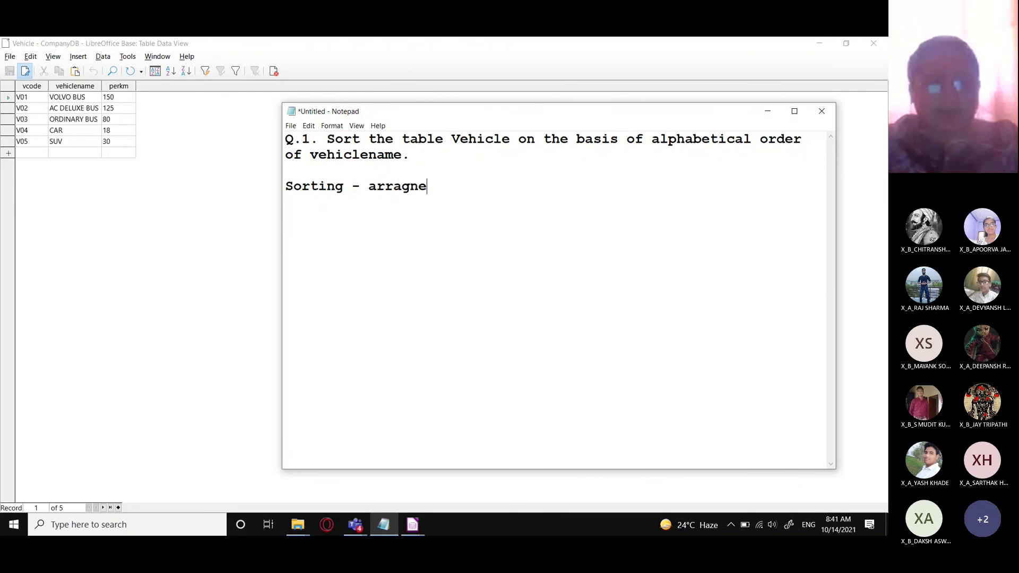
pyautogui.press('BackSpace')
pyautogui.press('BackSpace')
pyautogui.press('BackSpace')
pyautogui.press('BackSpace')
pyautogui.write('angement')
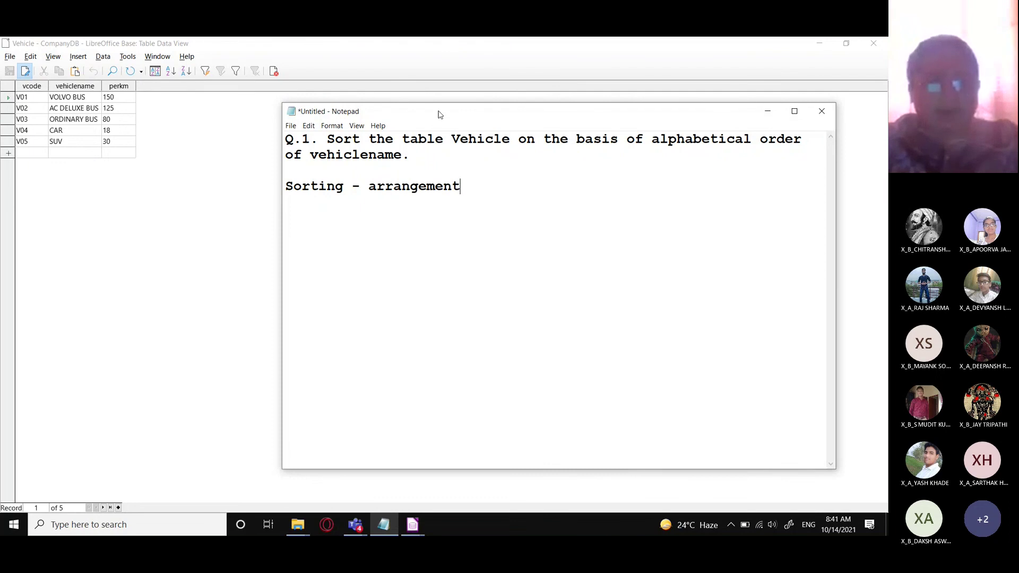
pyautogui.write(' of values ')
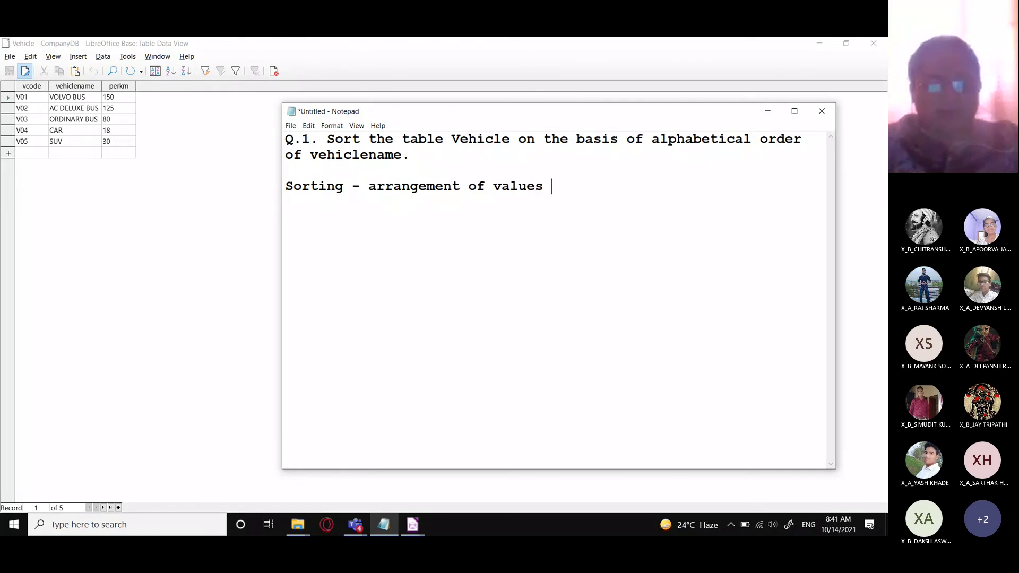
pyautogui.write('based on a')
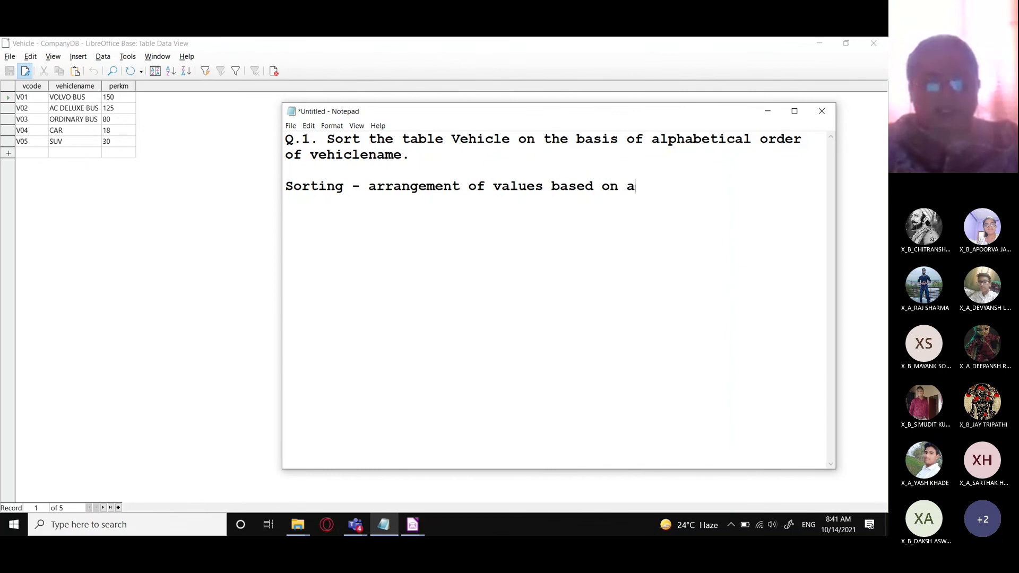
pyautogui.write(' certain ')
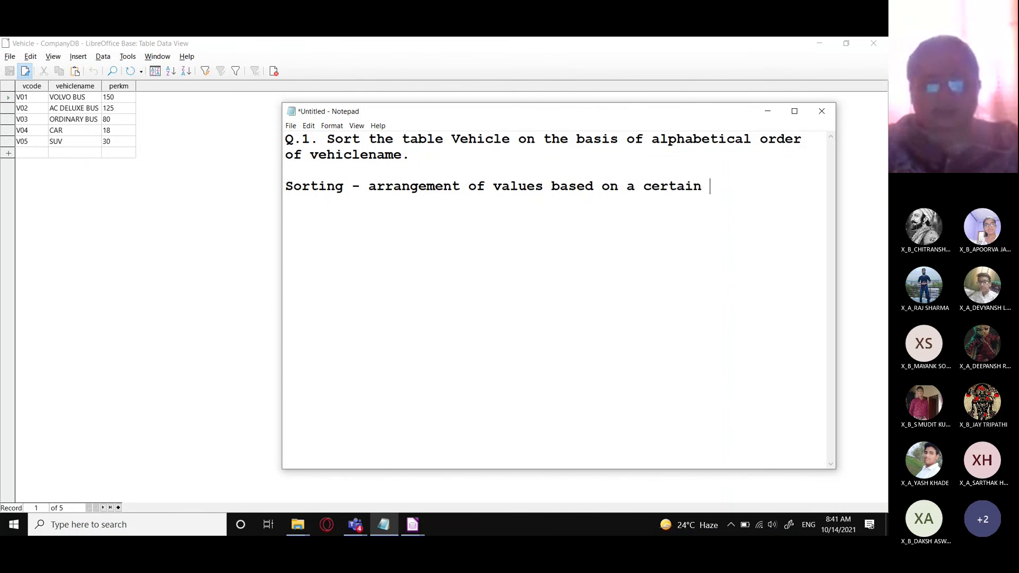
pyautogui.write('order.')
# - Add lines for Numeric (ascending/descending) and Textual (A-Z or Z-A, a-z or z-a) orders
pyautogui.press('Return')
pyautogui.press('Return')
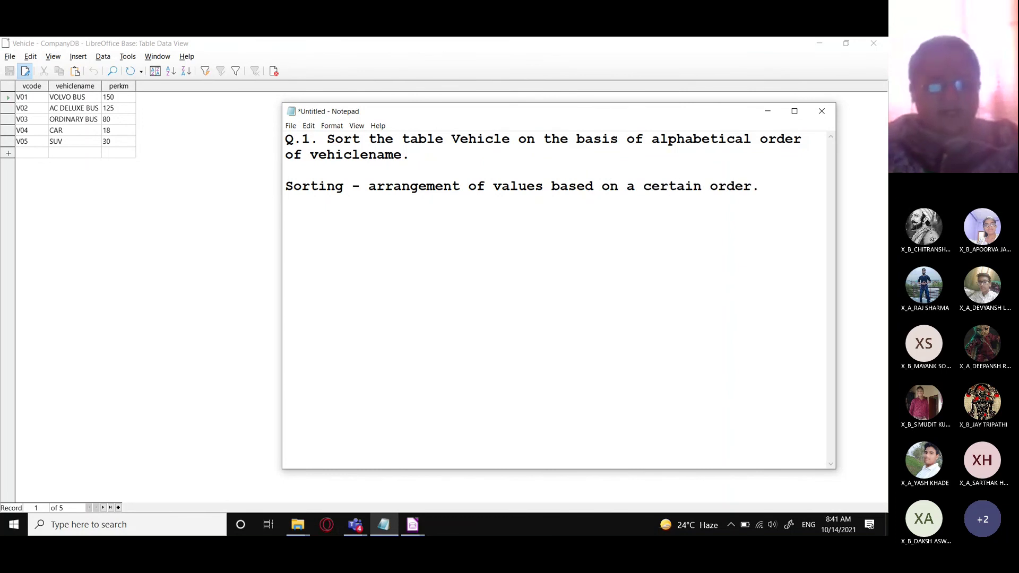
pyautogui.write('Numeric - ')
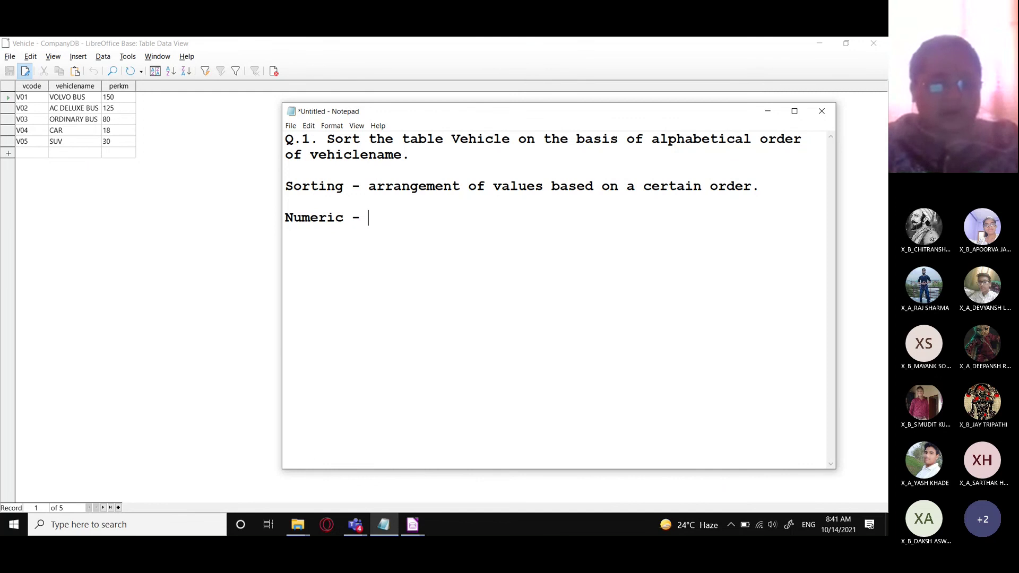
pyautogui.write('ascending')
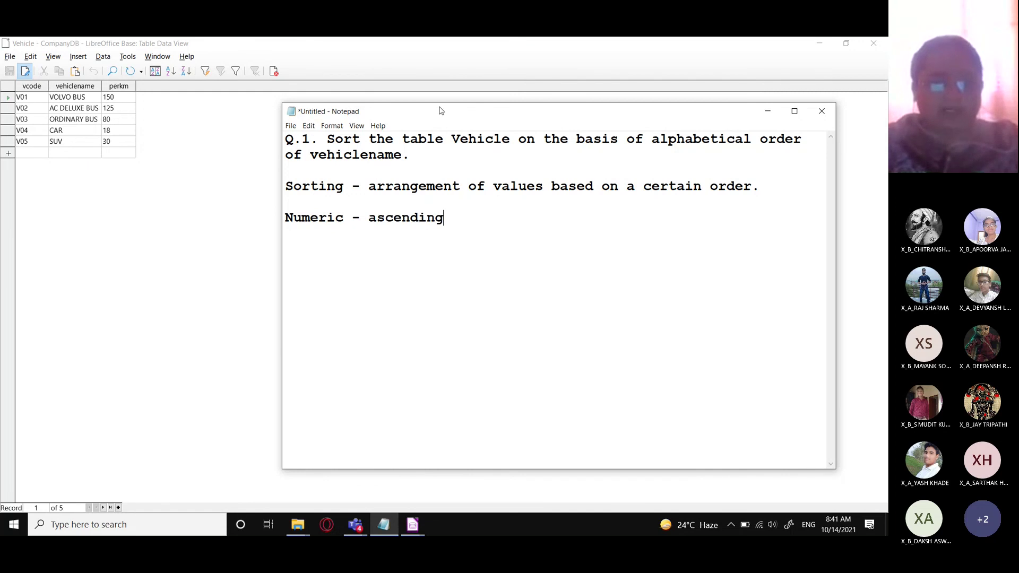
pyautogui.write('/descing')
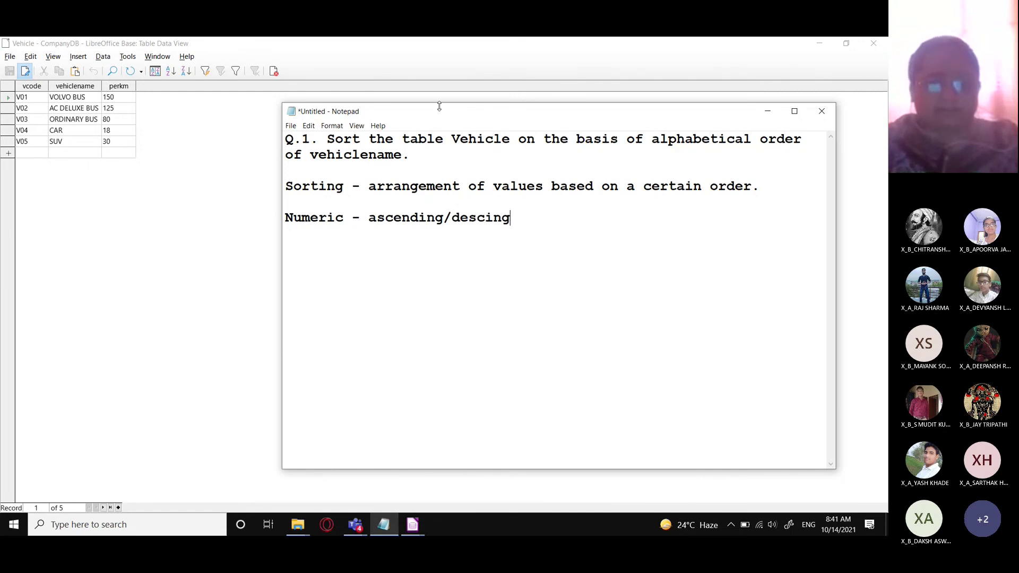
pyautogui.press('BackSpace')
pyautogui.press('BackSpace')
pyautogui.press('BackSpace')
pyautogui.write('ending')
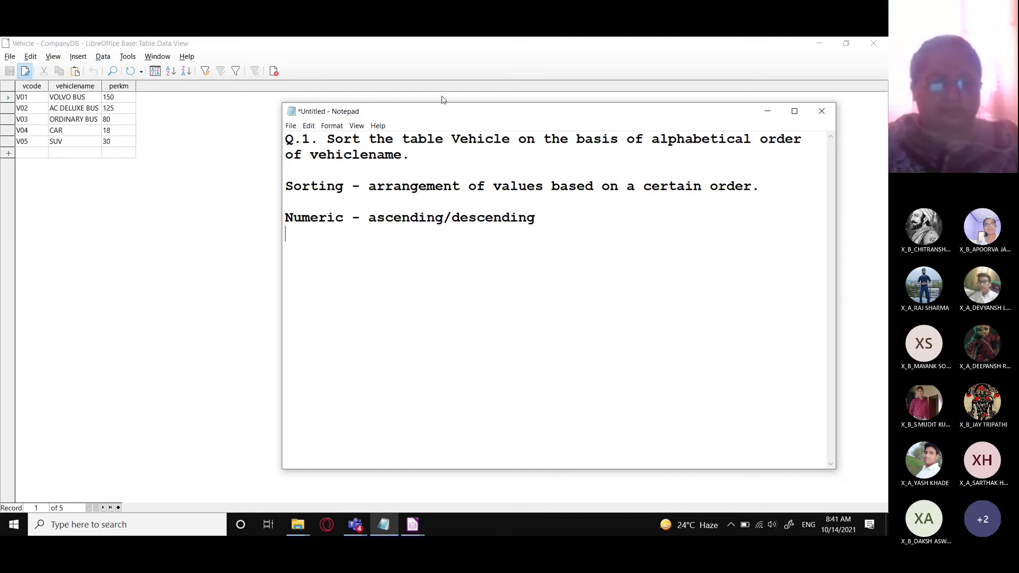
pyautogui.press('Return')
pyautogui.write('Textua')
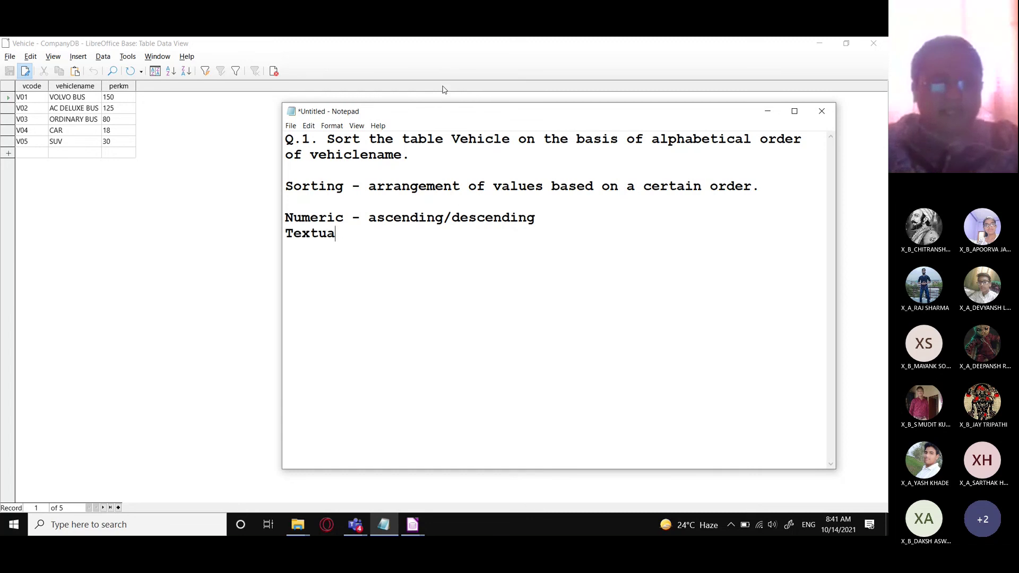
pyautogui.write('l - A')
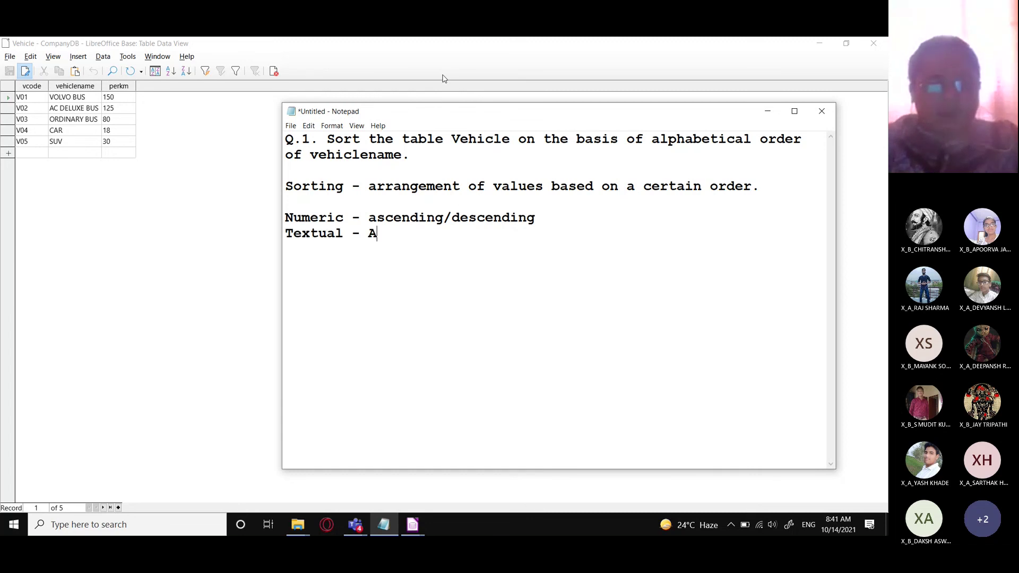
pyautogui.write('-Z p')
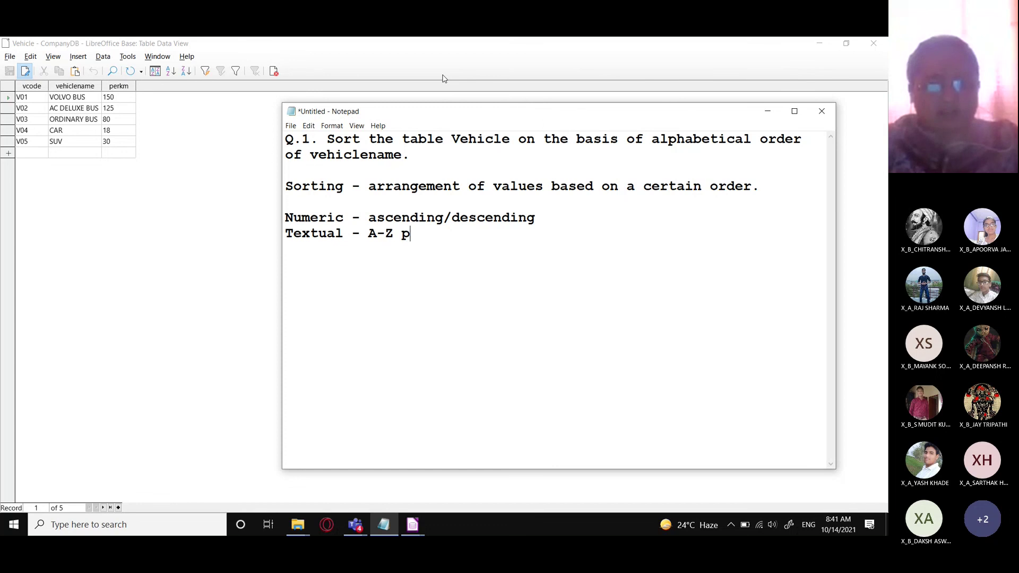
pyautogui.press('BackSpace')
pyautogui.write('or Z-A')
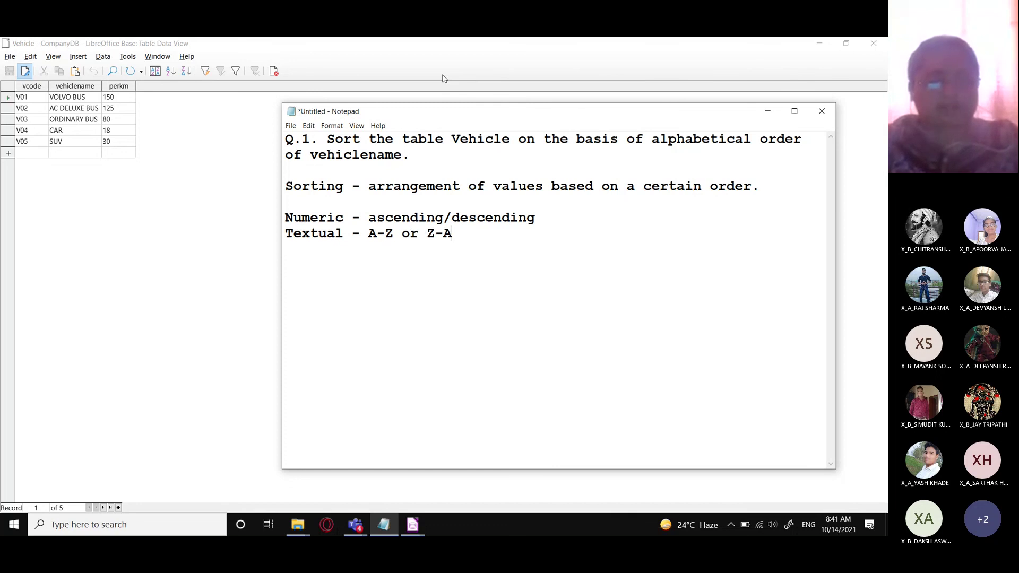
pyautogui.write(' /')
pyautogui.press('BackSpace')
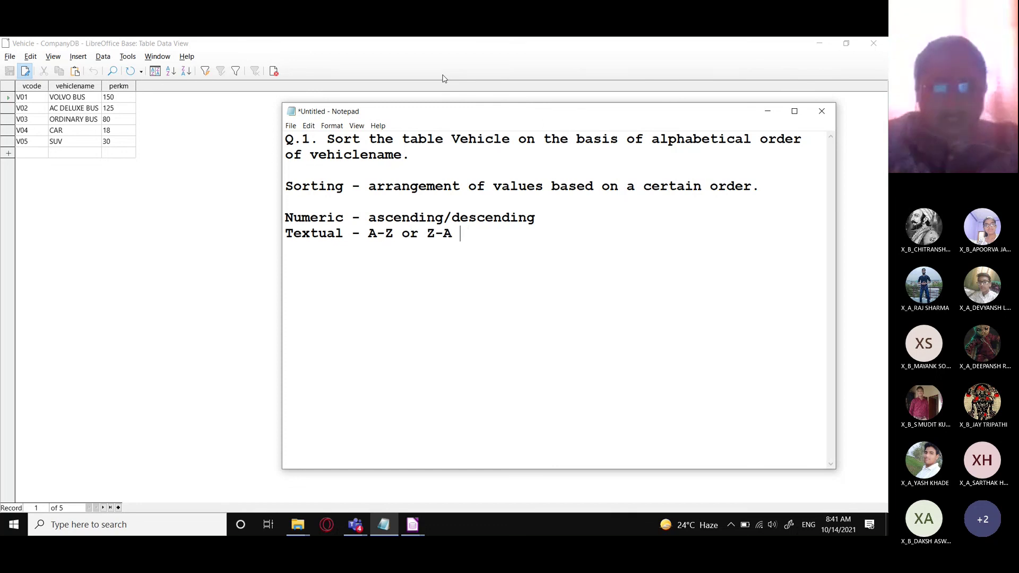
pyautogui.write('| ')
pyautogui.write('a-')
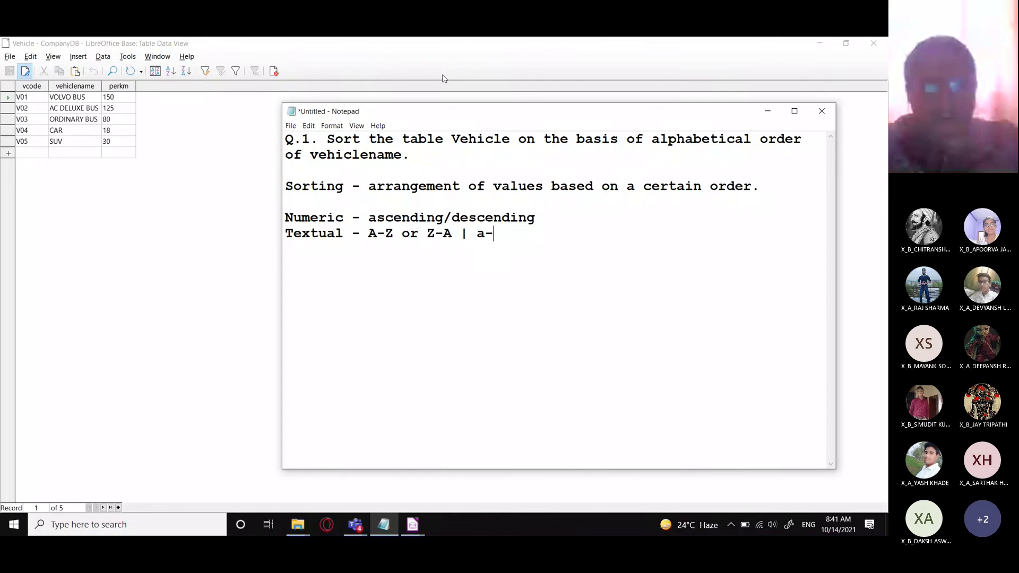
pyautogui.write('z ot ')
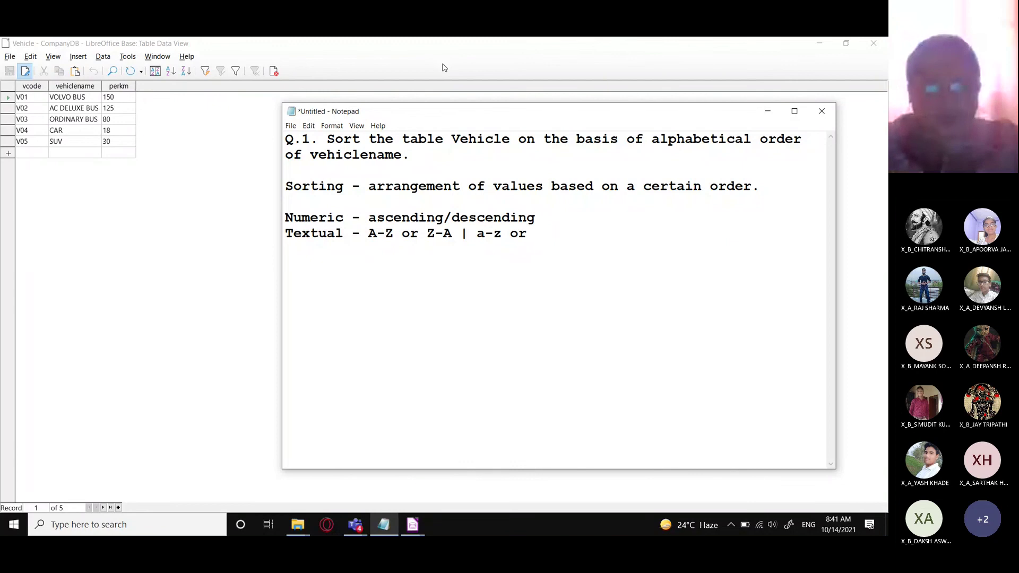
pyautogui.write('z-a')
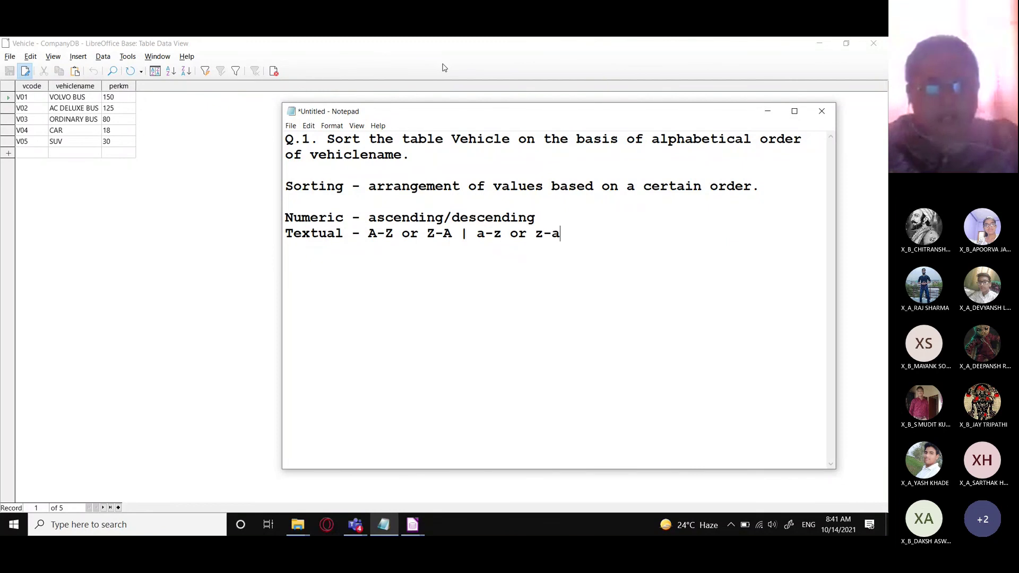
# - Add the Date/Time line: Earliest to Latest or Latest to Earliest
pyautogui.press('Return')
pyautogui.write('Date')
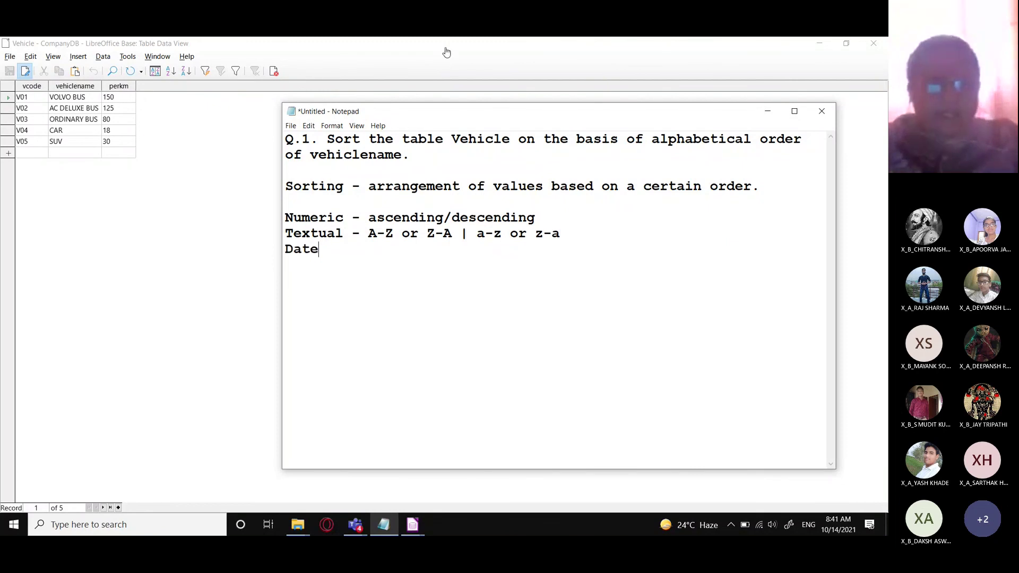
pyautogui.write('/Ti')
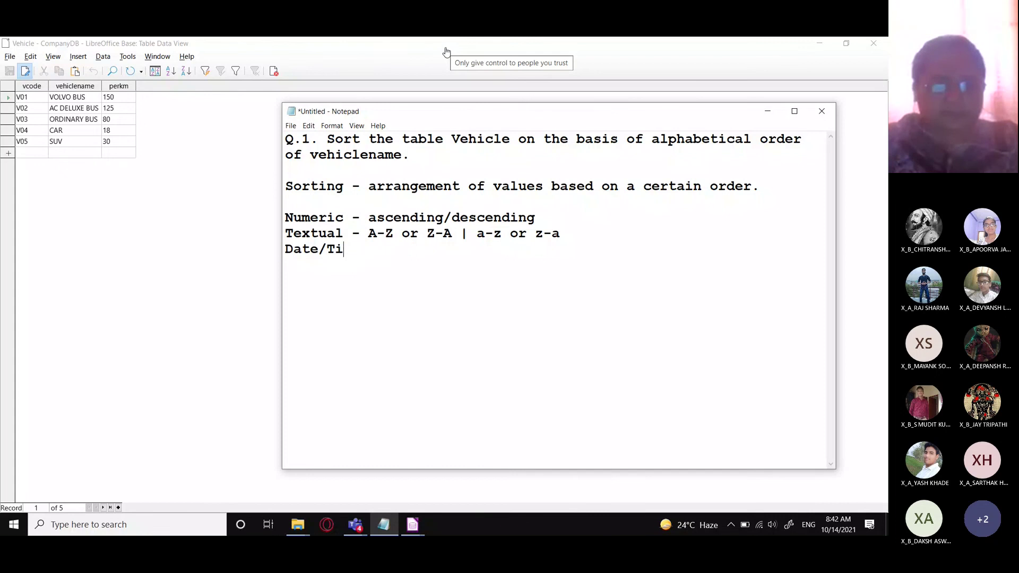
pyautogui.write('me -')
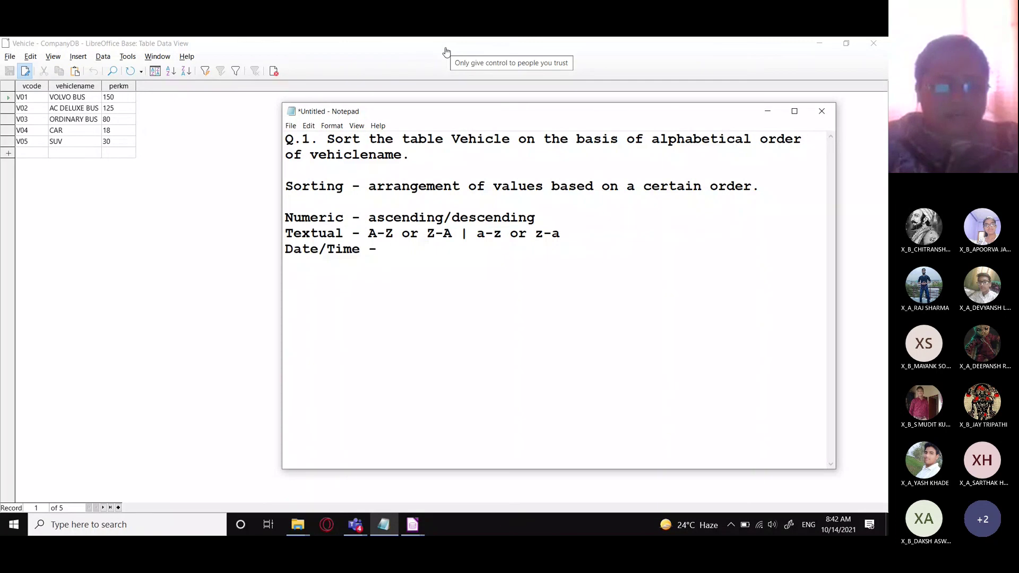
pyautogui.write(' Earliet')
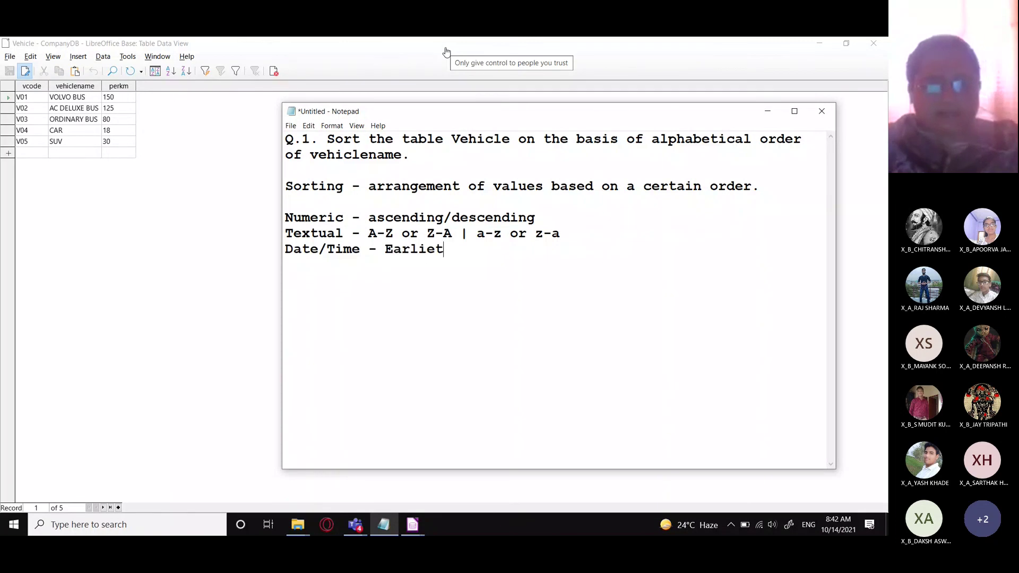
pyautogui.press('BackSpace')
pyautogui.write('st to Las')
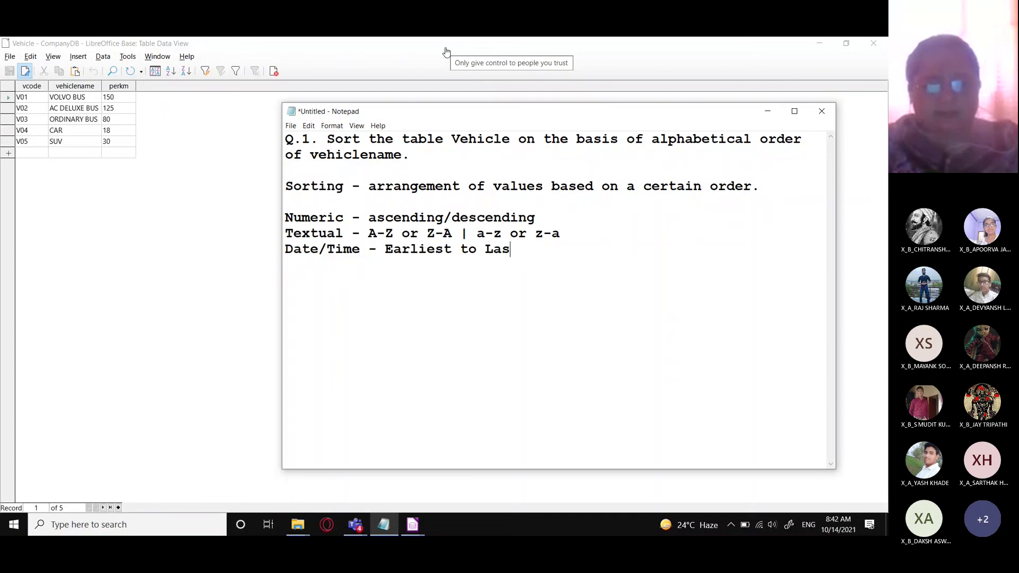
pyautogui.press('BackSpace')
pyautogui.write('test or L')
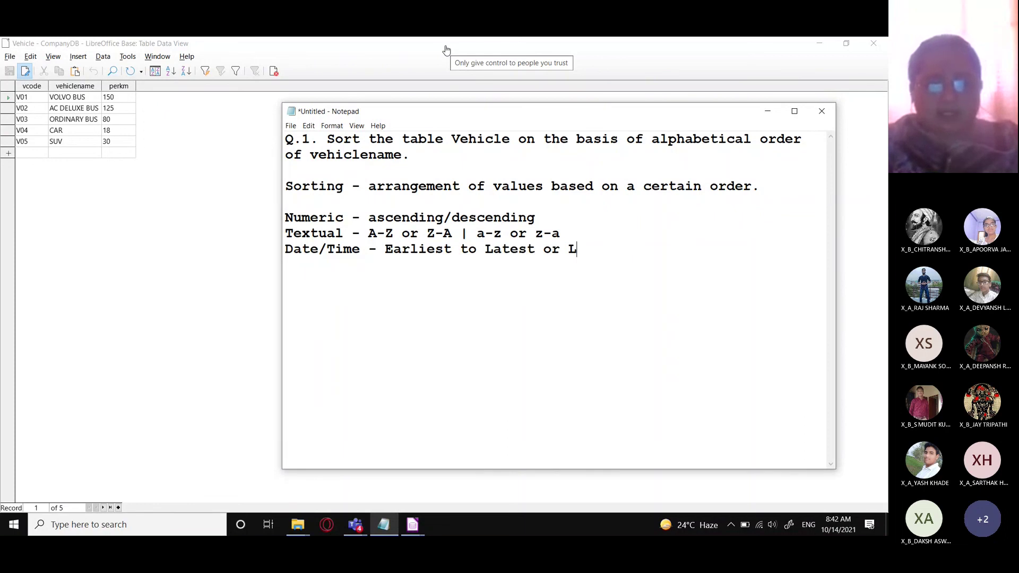
pyautogui.write('atest to ')
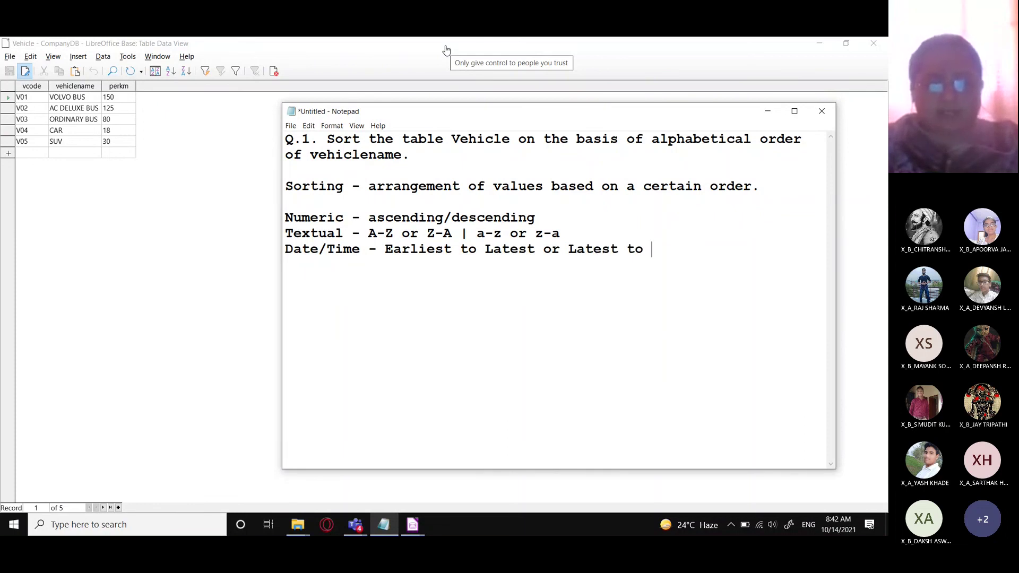
pyautogui.write('Earliest')
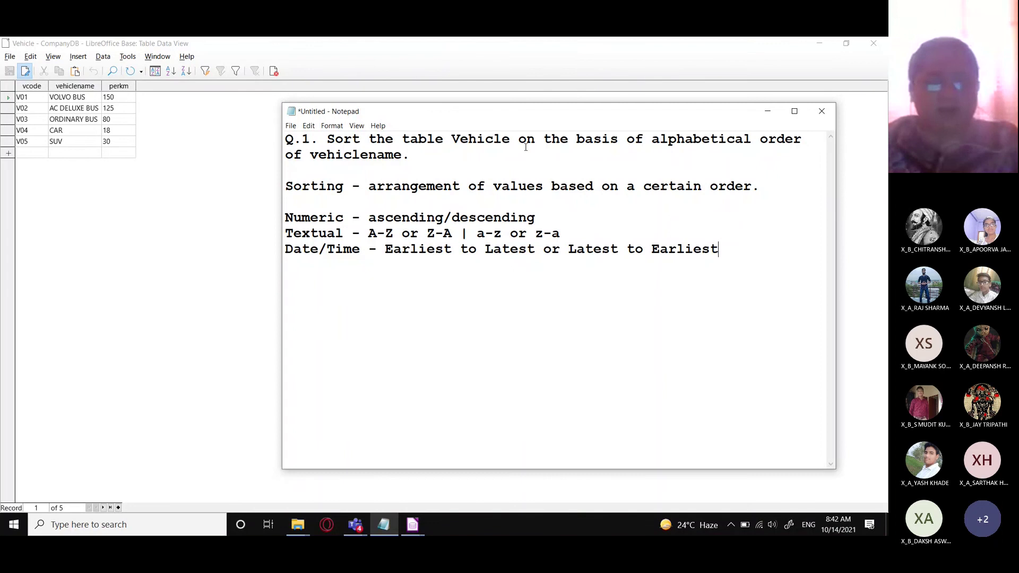
# - Sort the Vehicle table A to Z by vehiclename, then refresh the data
pyautogui.click(200, 100)
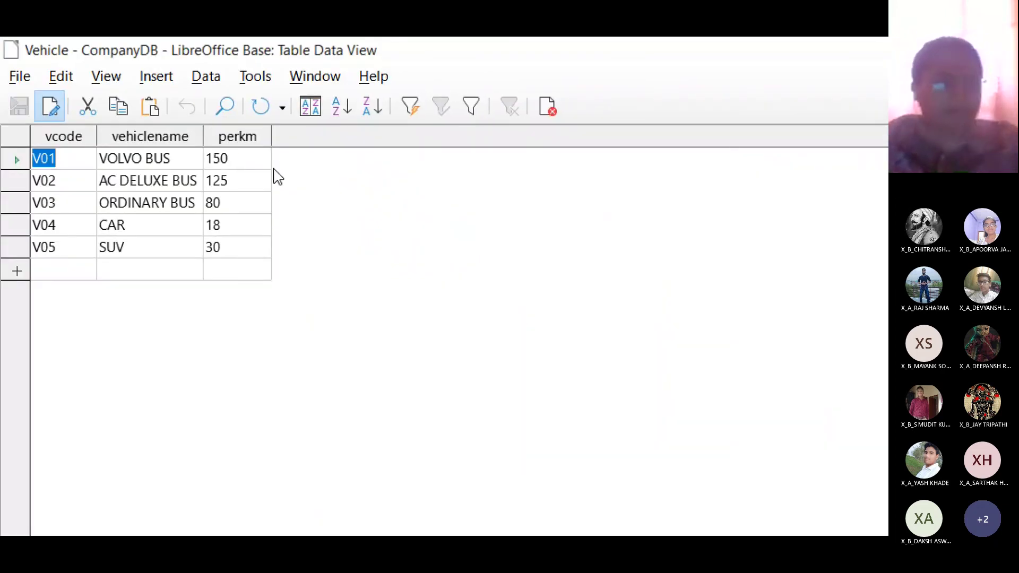
pyautogui.click(160, 138)
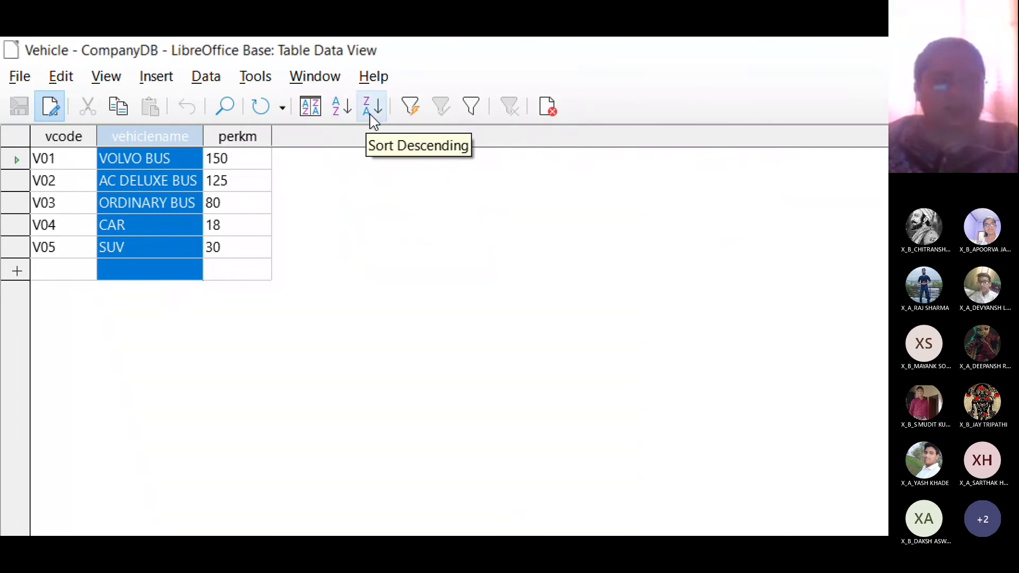
pyautogui.click(201, 82)
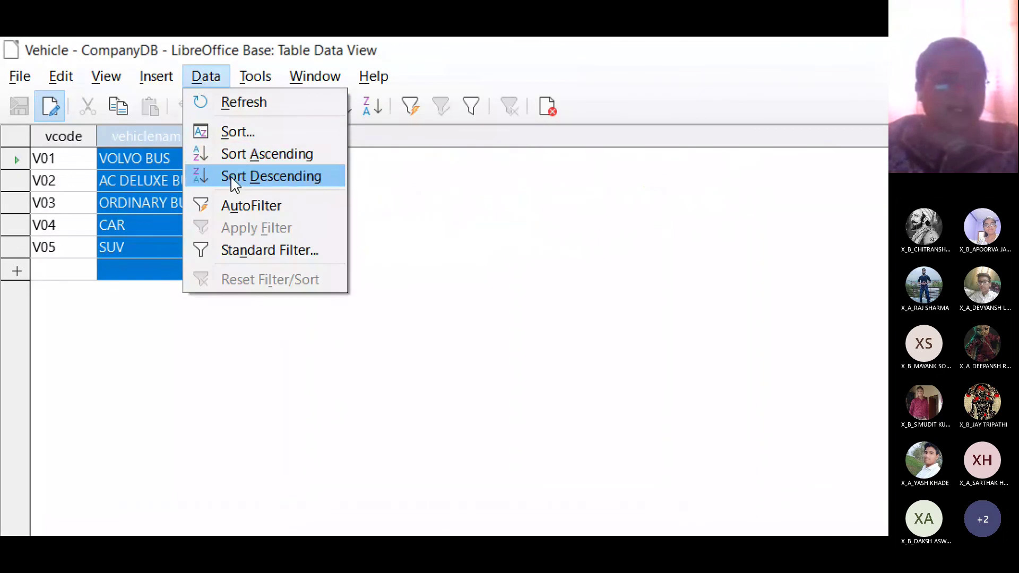
pyautogui.click(408, 165)
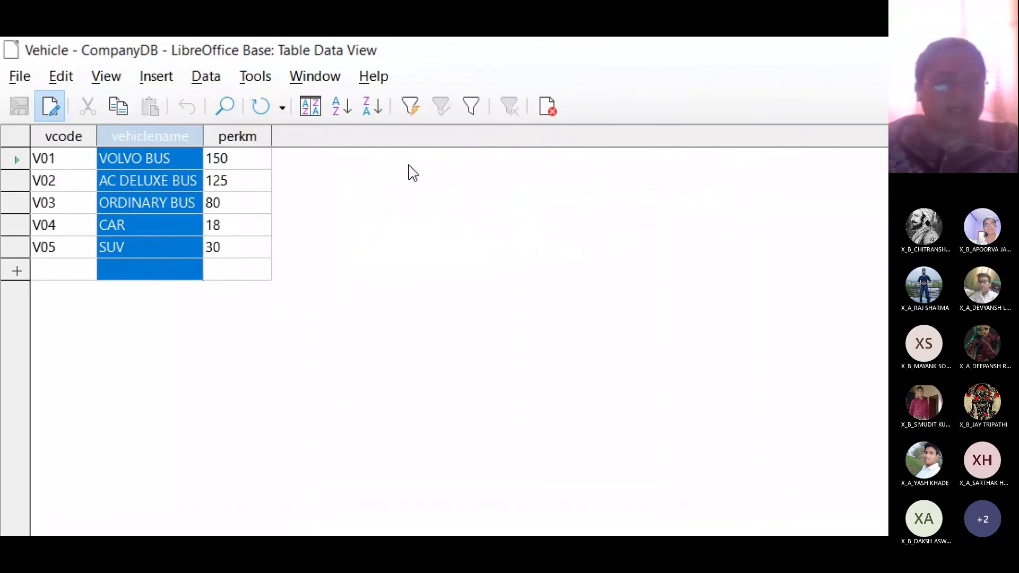
pyautogui.click(337, 110)
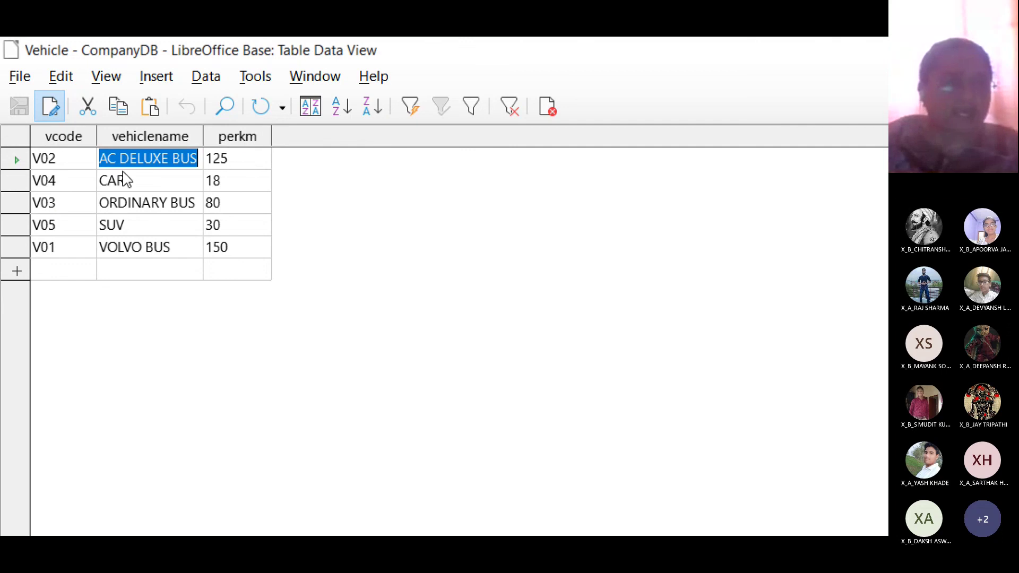
pyautogui.click(261, 108)
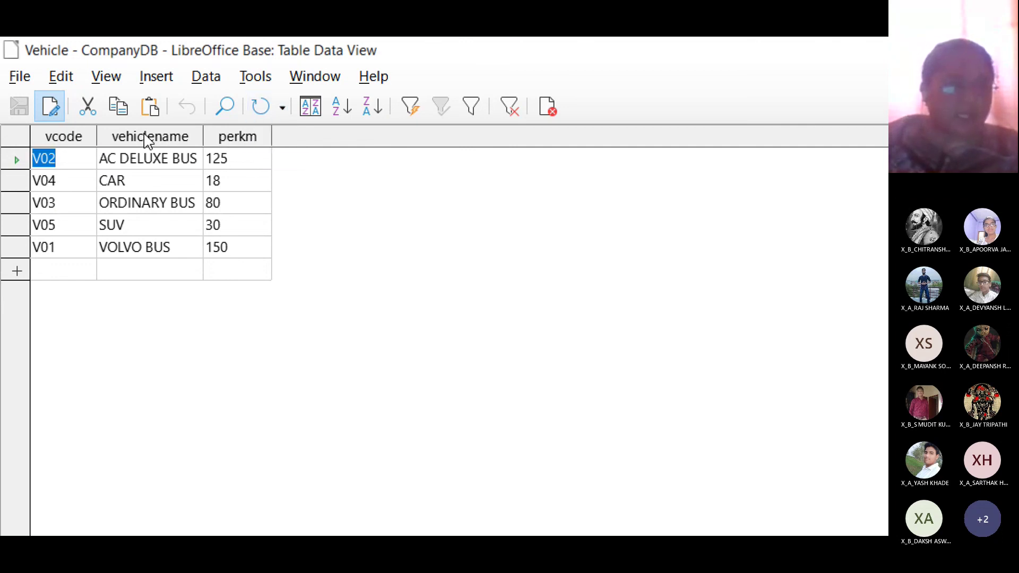
# - Restore the original order by sorting ascending on vcode
pyautogui.click(55, 136)
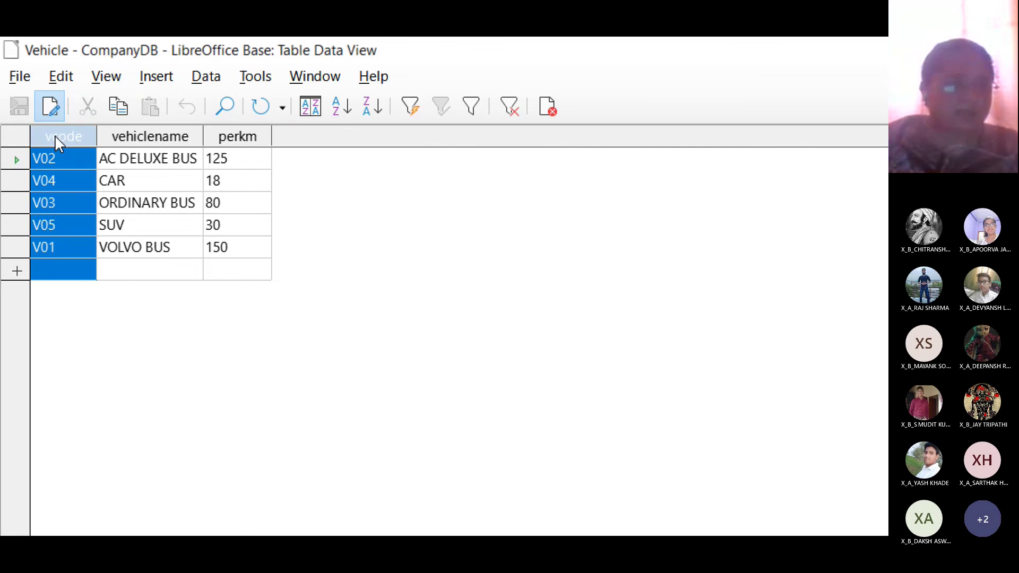
pyautogui.click(344, 109)
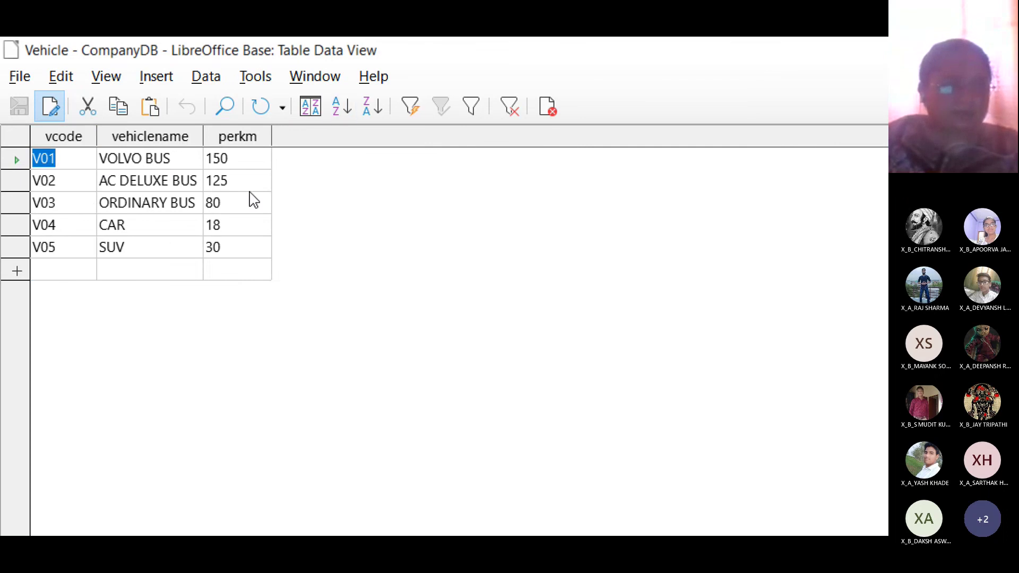
pyautogui.click(106, 171)
pyautogui.click(139, 136)
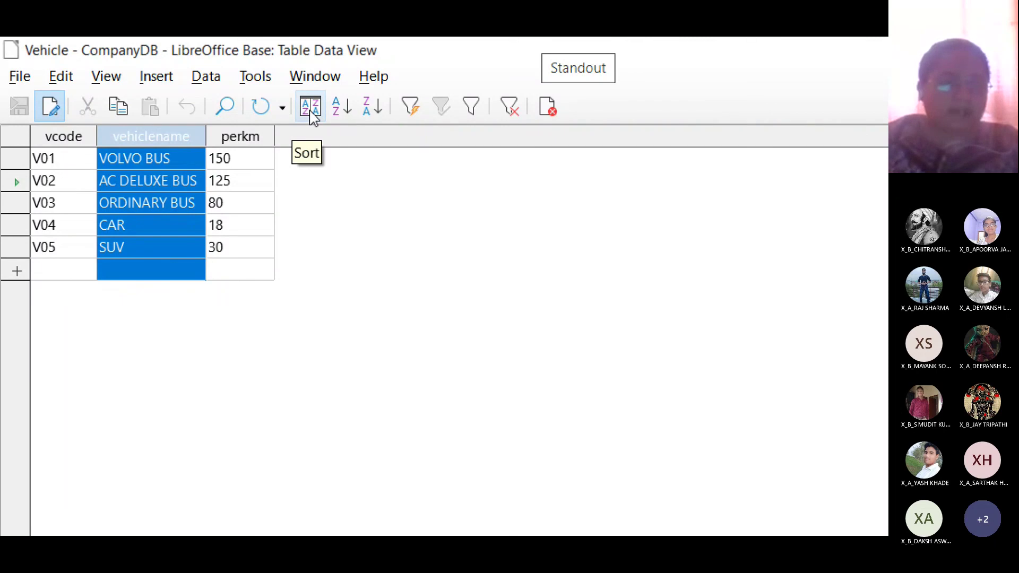
# - In the Sort Order dialog, set vehiclename ascending as the sort field and apply it
pyautogui.click(212, 80)
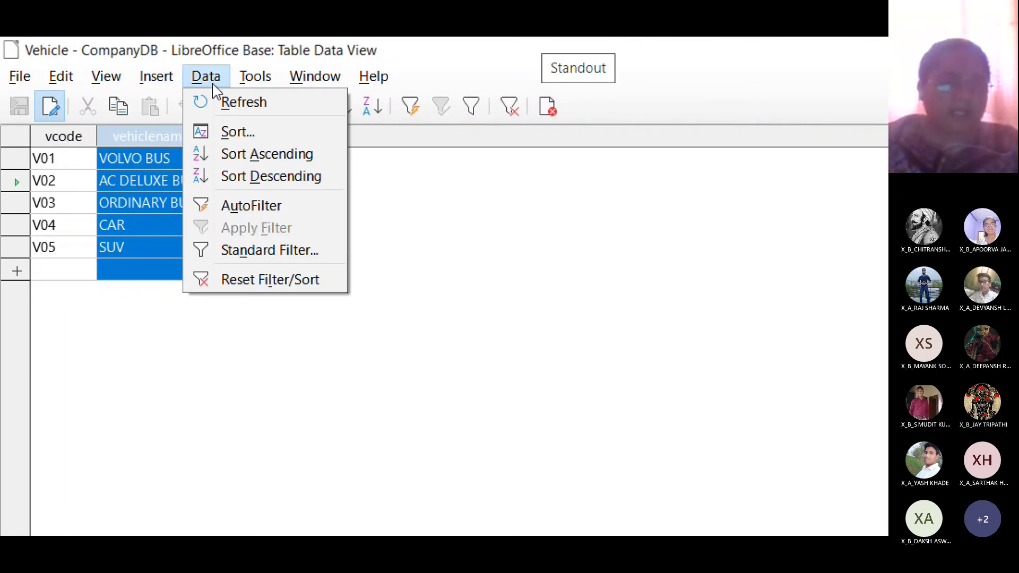
pyautogui.click(248, 136)
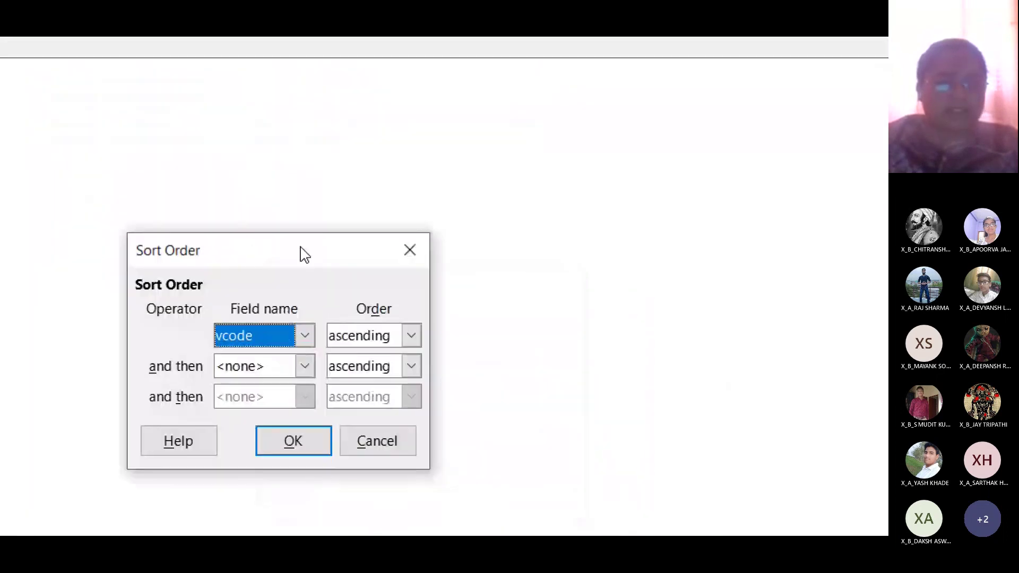
pyautogui.moveTo(301, 248); pyautogui.dragTo(227, 258)
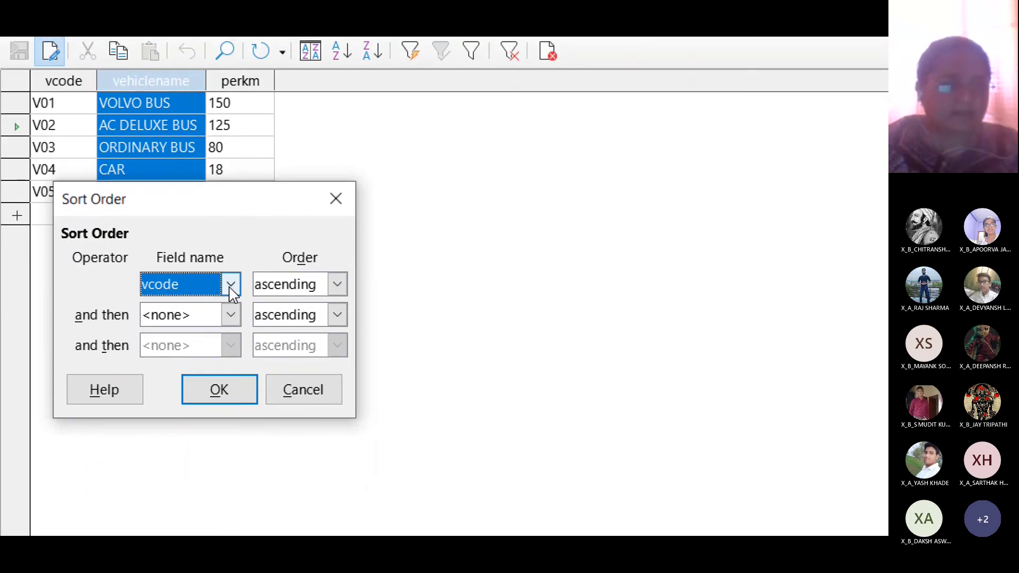
pyautogui.click(231, 269)
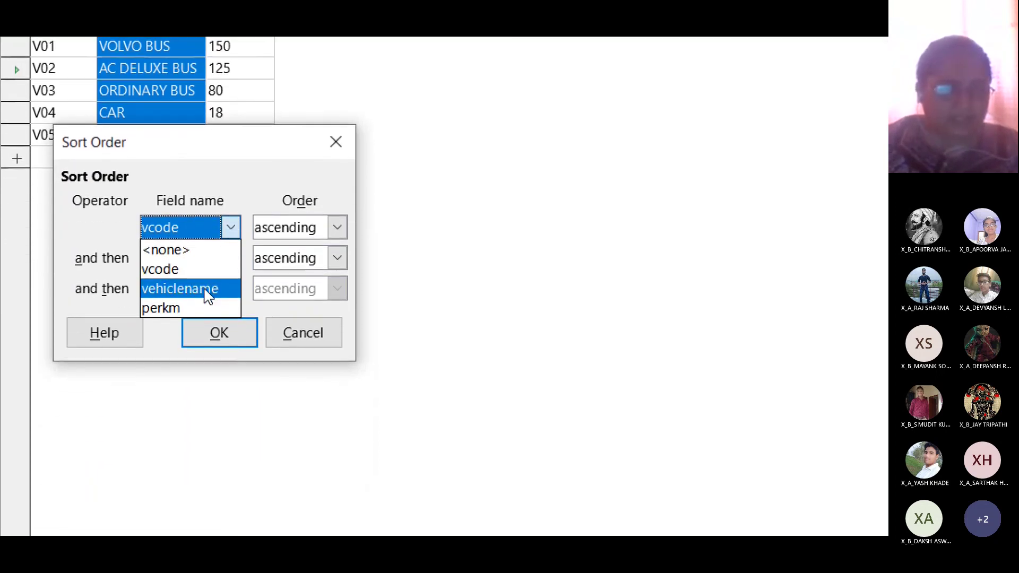
pyautogui.click(206, 347)
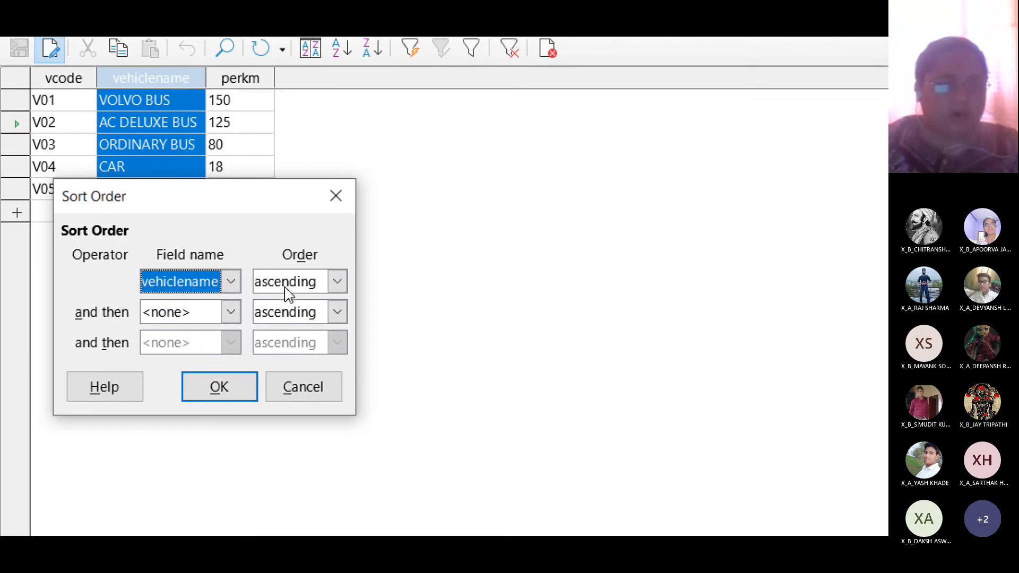
pyautogui.click(226, 316)
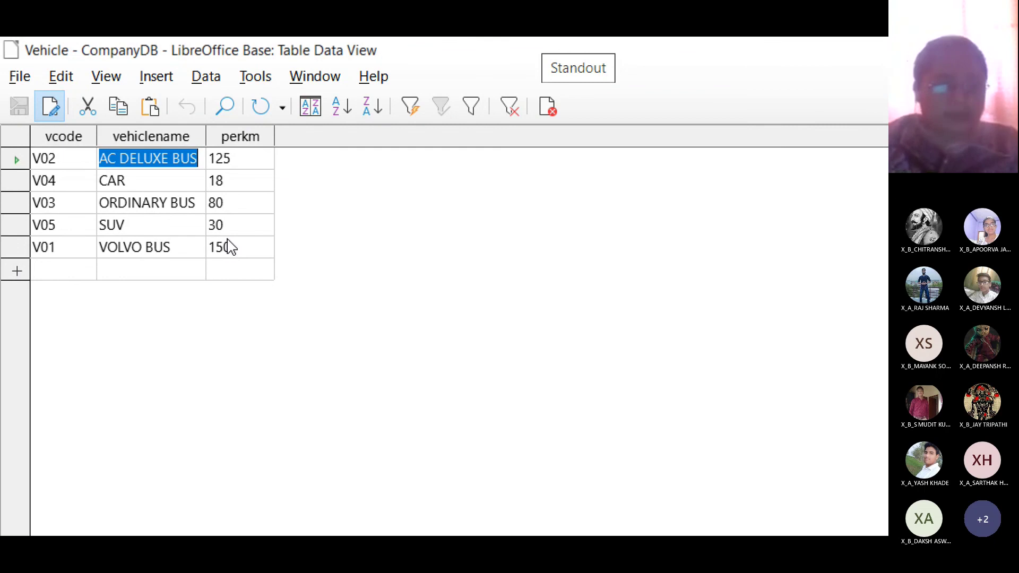
pyautogui.press('super+minus')
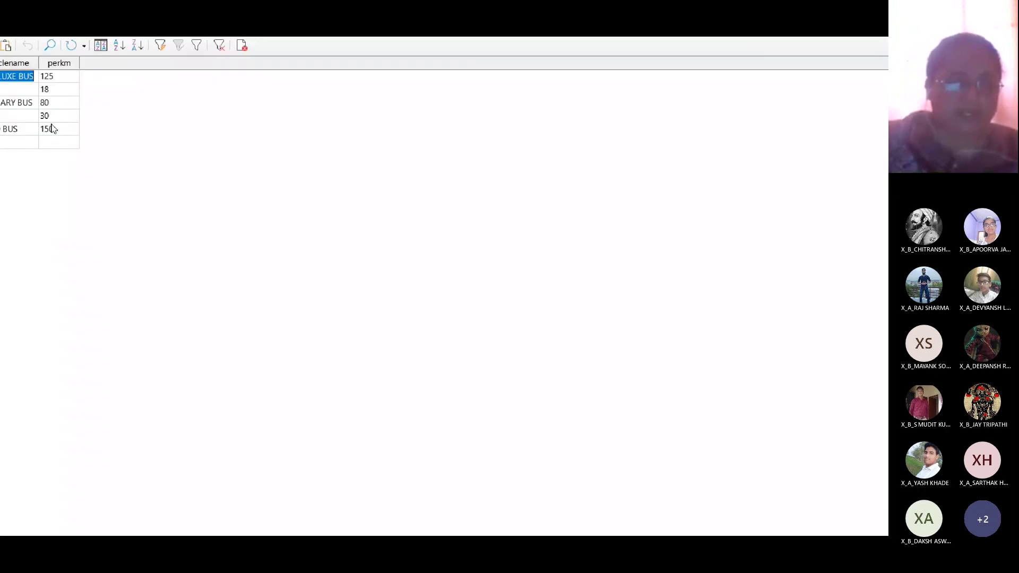
pyautogui.press('super+minus')
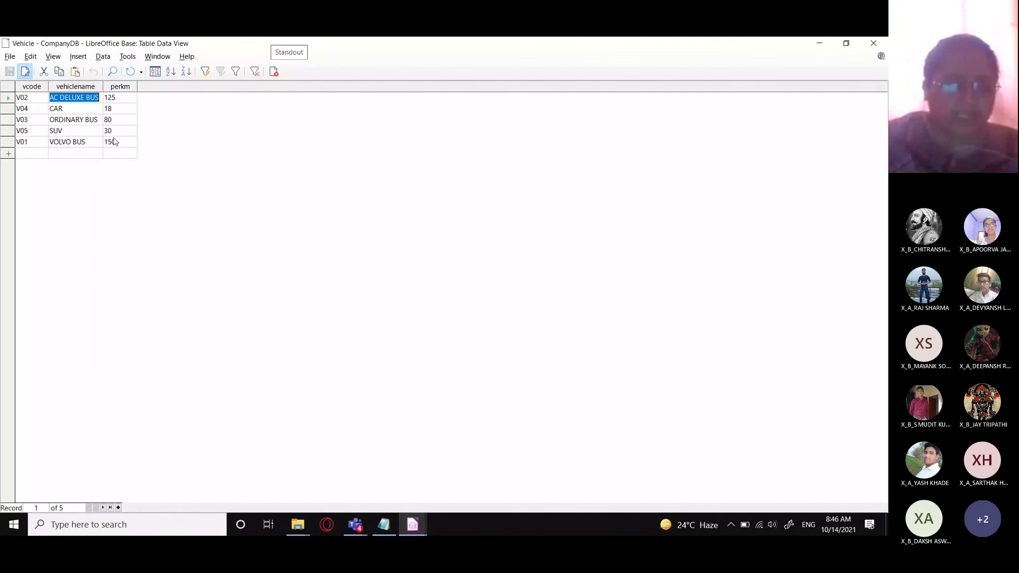
# - Replace the notes with 'Q.2.Sort the table vehicle based on descending order of perkm.'
pyautogui.click(384, 524)
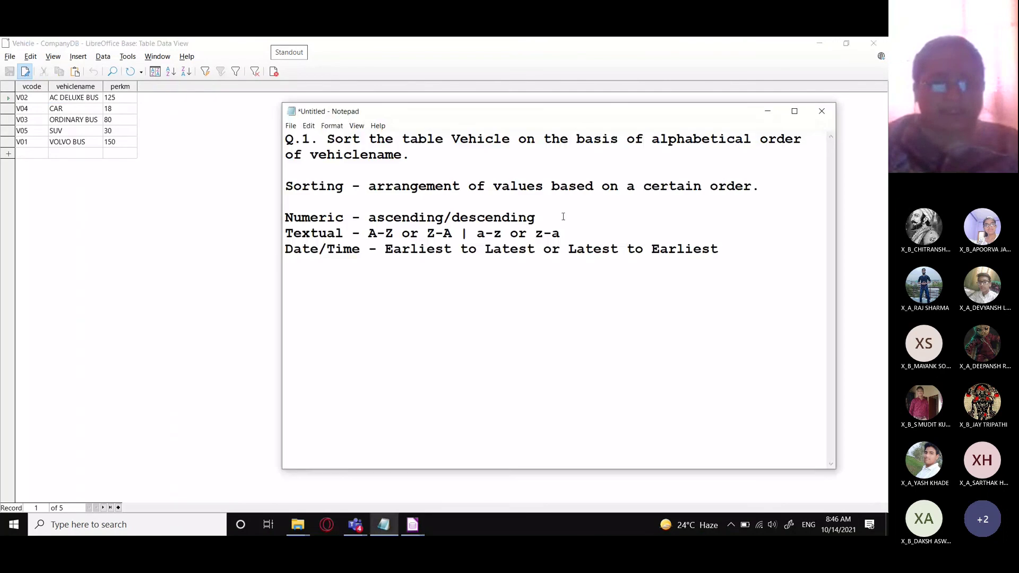
pyautogui.moveTo(725, 254); pyautogui.dragTo(286, 139)
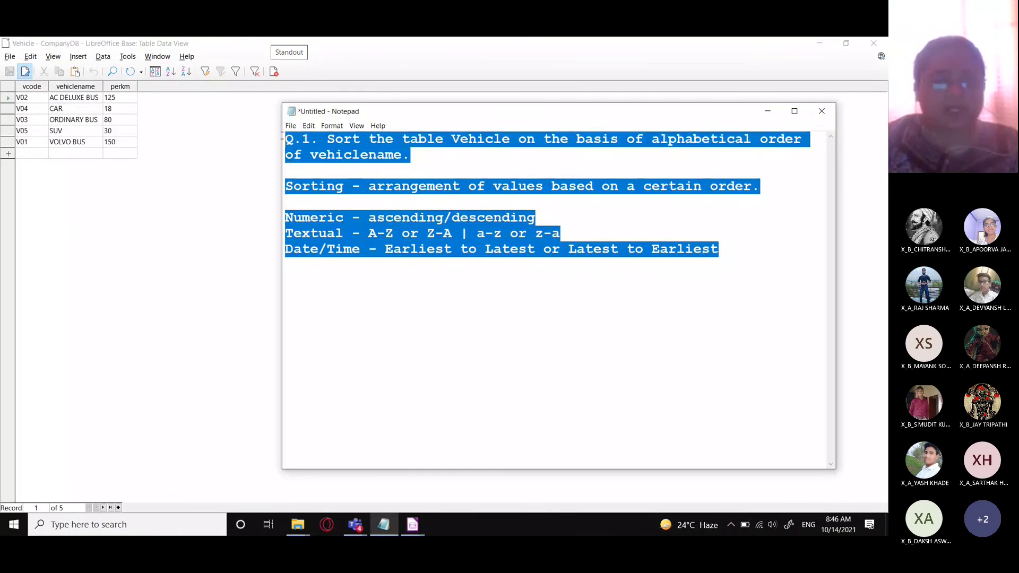
pyautogui.write('Q.2.')
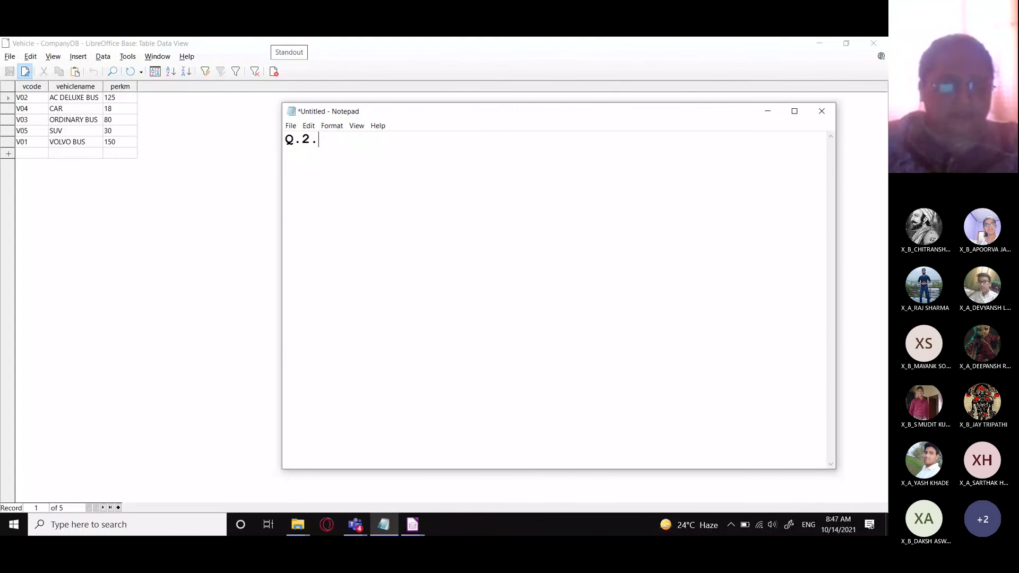
pyautogui.write('Sort th')
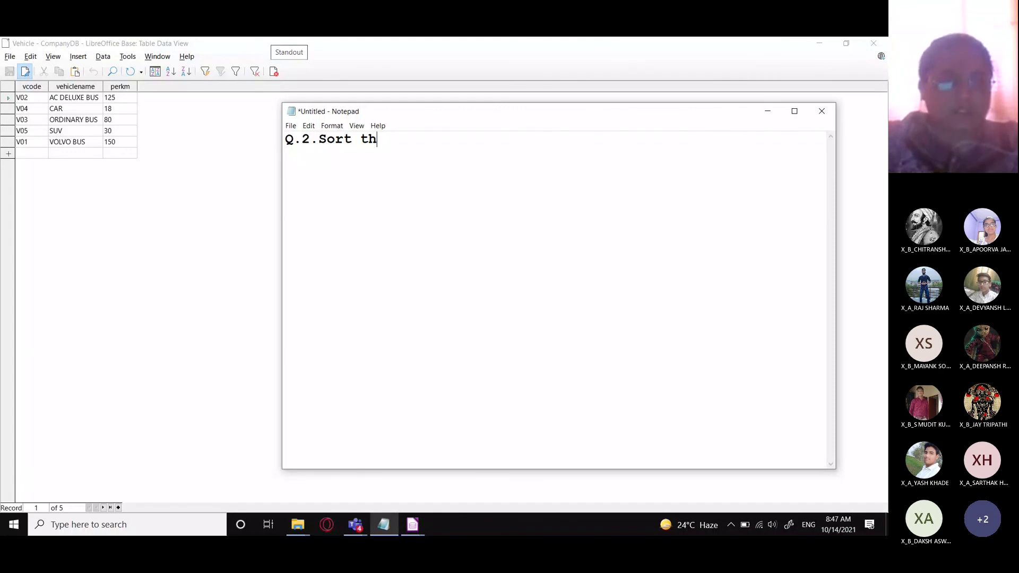
pyautogui.write('e table v')
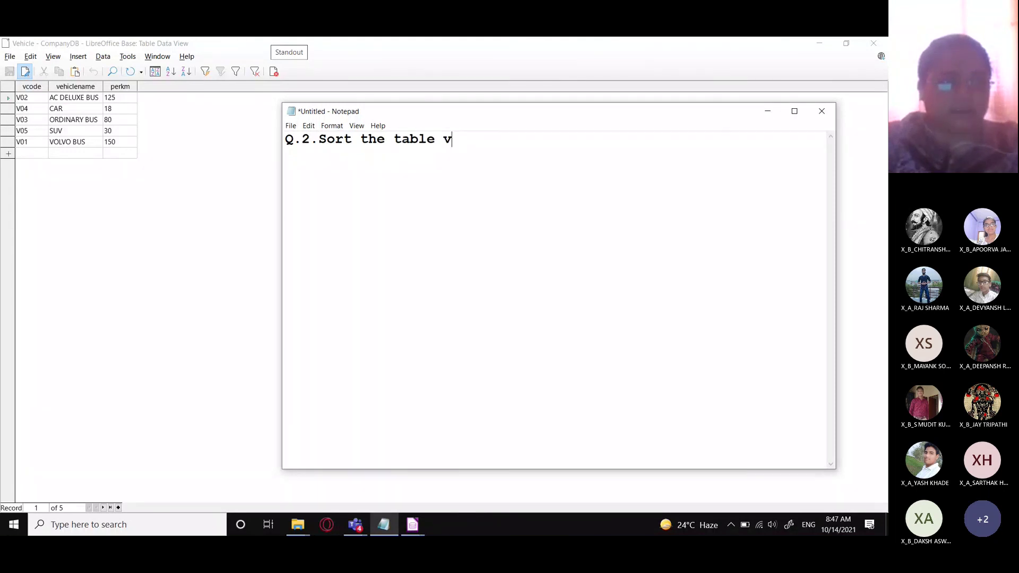
pyautogui.write('ehicle based o')
pyautogui.write('n ')
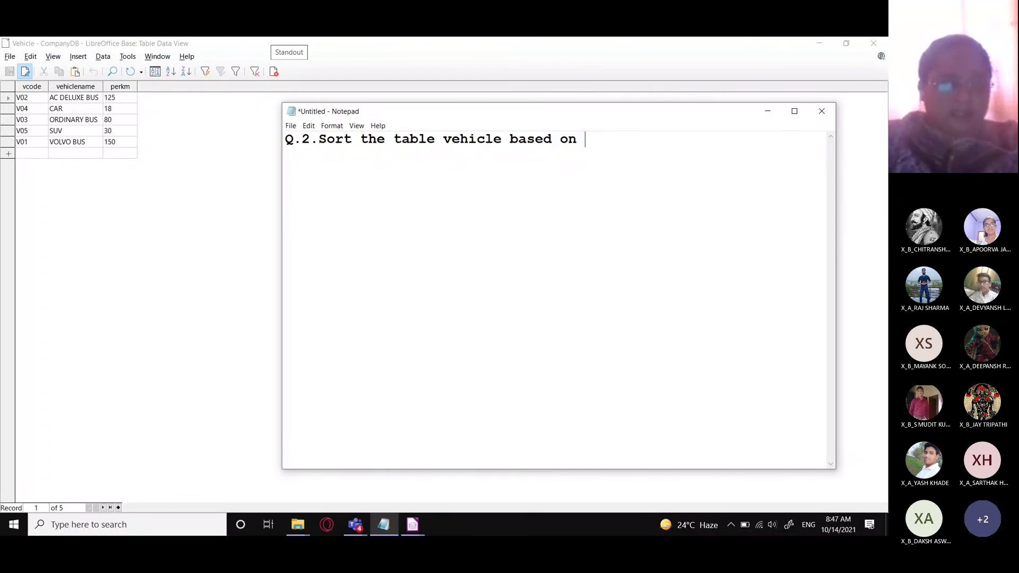
pyautogui.write('descendi')
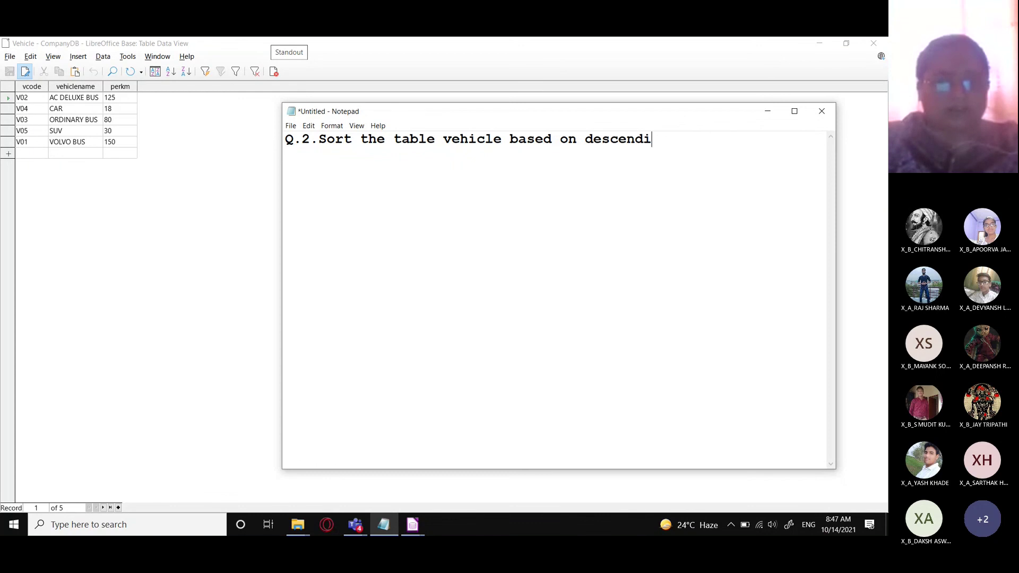
pyautogui.write('ng order of ')
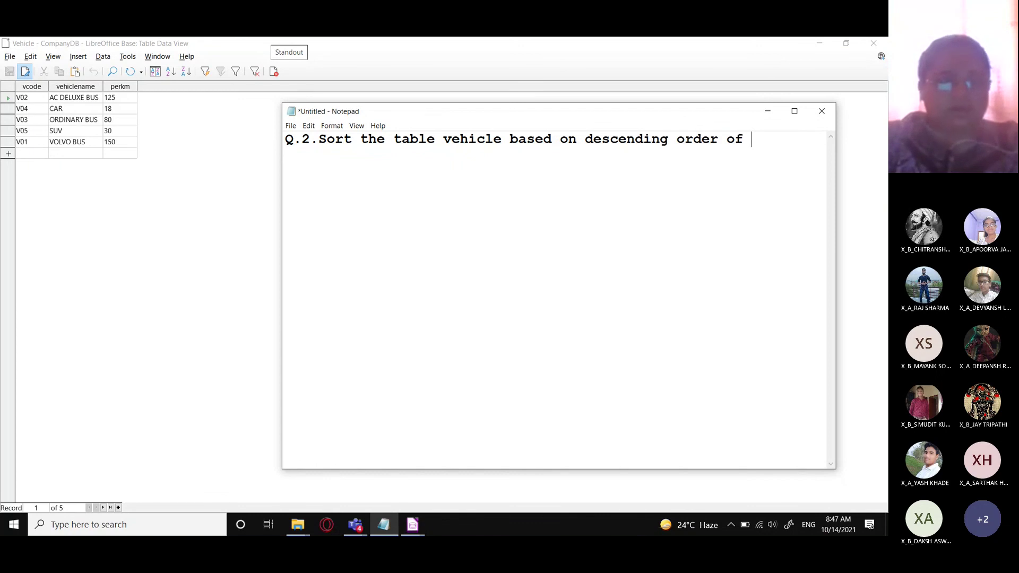
pyautogui.write('perkm.')
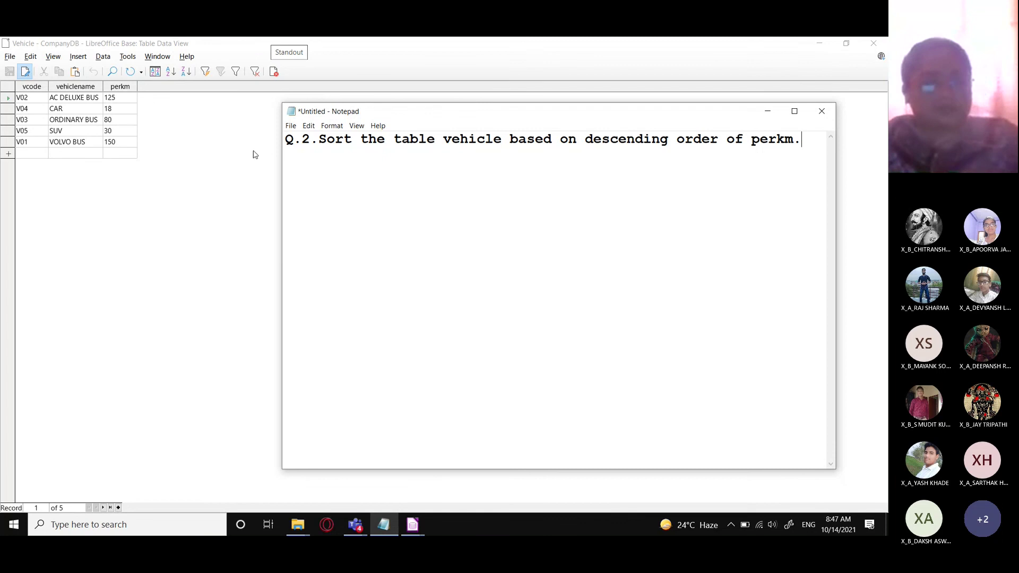
# - Sort the Vehicle table by perkm in descending order, largest first
pyautogui.click(164, 103)
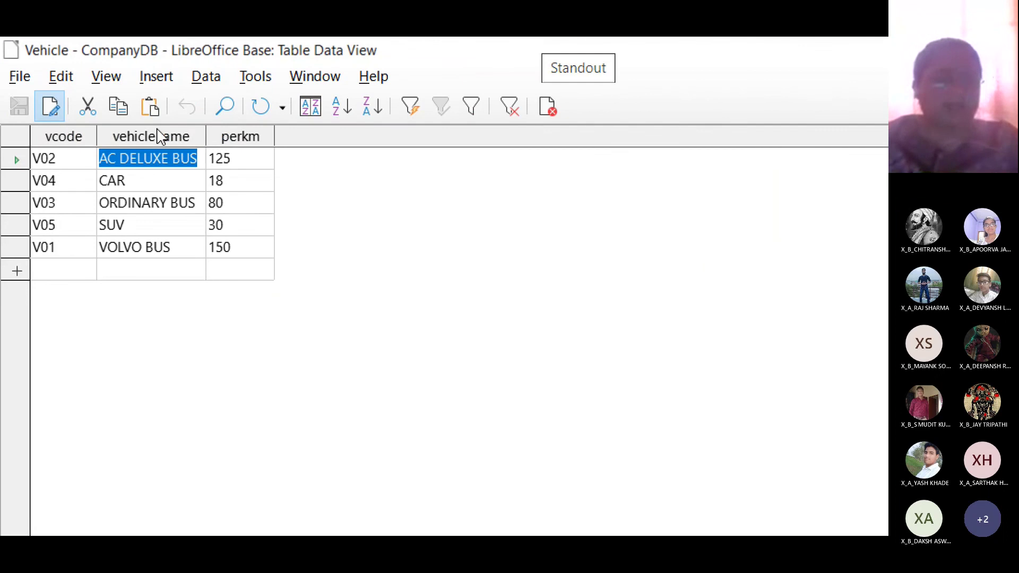
pyautogui.click(257, 138)
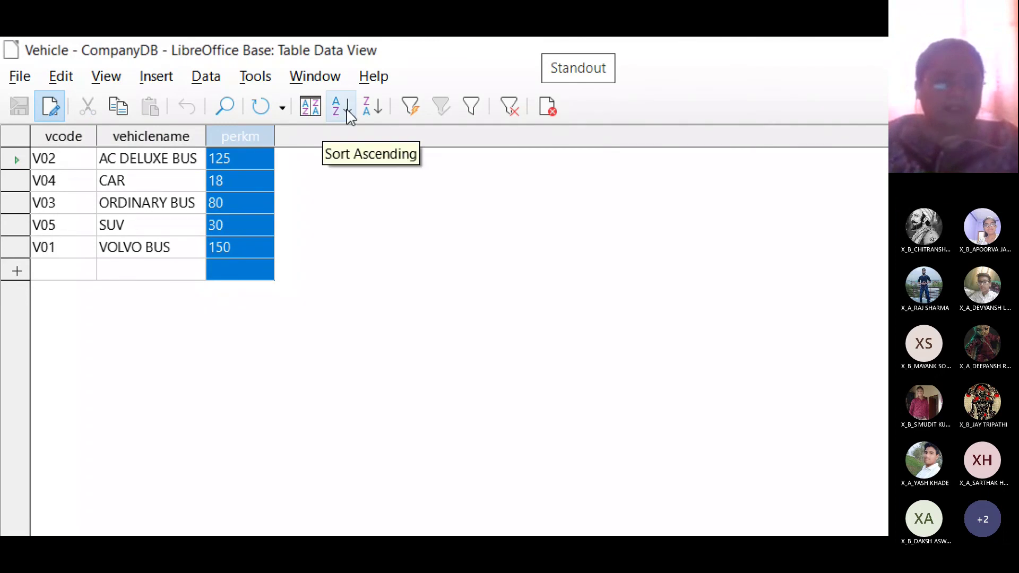
pyautogui.click(376, 113)
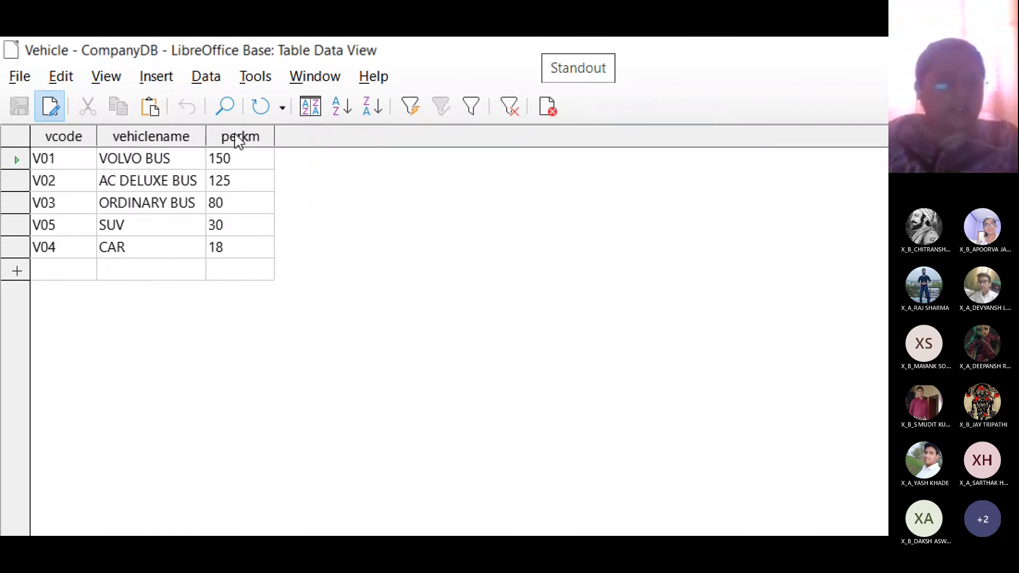
# - Re-sort perkm in ascending order via the Sort Order dialog, then select the first row's 18
pyautogui.click(309, 109)
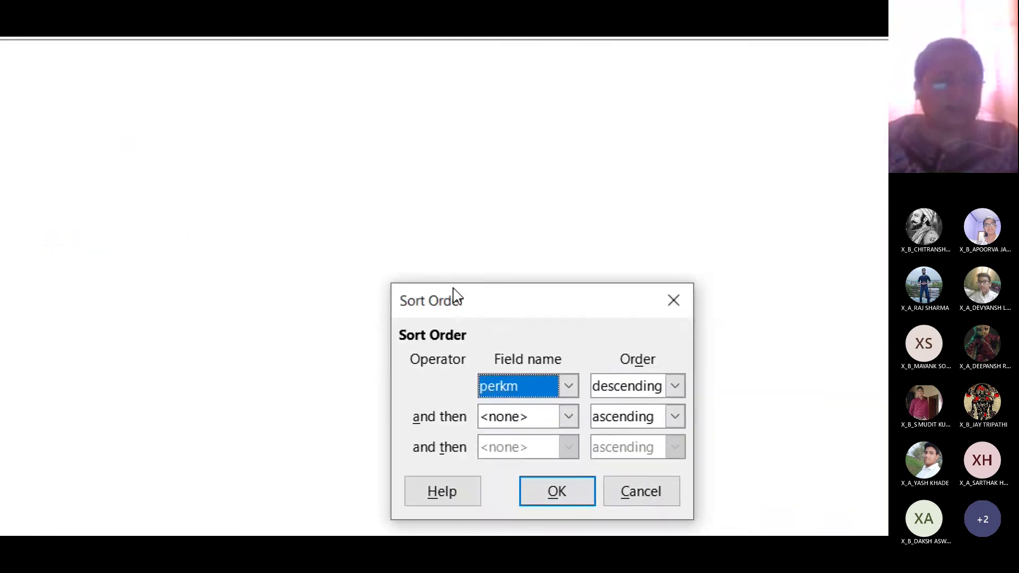
pyautogui.moveTo(453, 288); pyautogui.dragTo(129, 199)
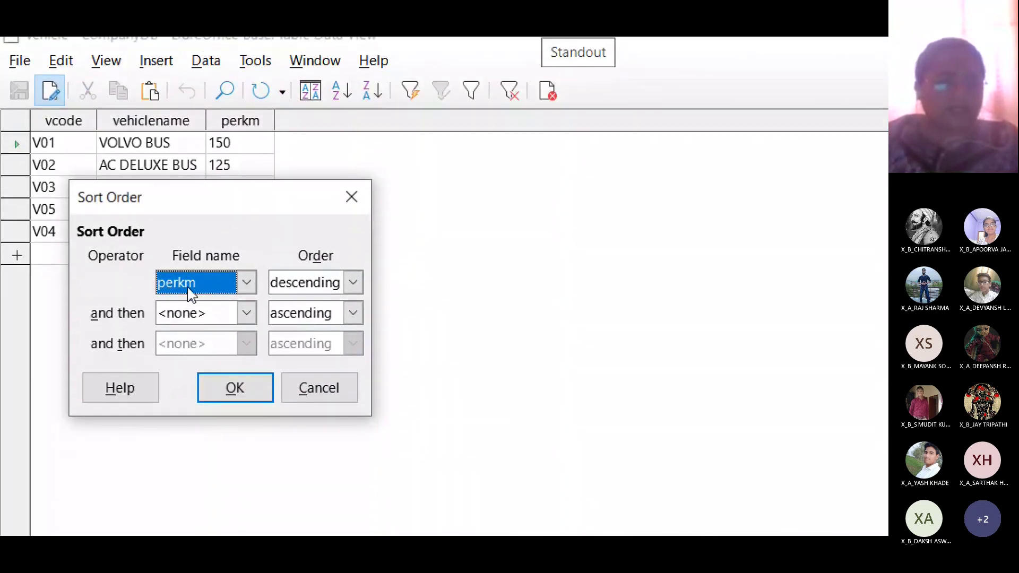
pyautogui.click(355, 289)
pyautogui.click(339, 306)
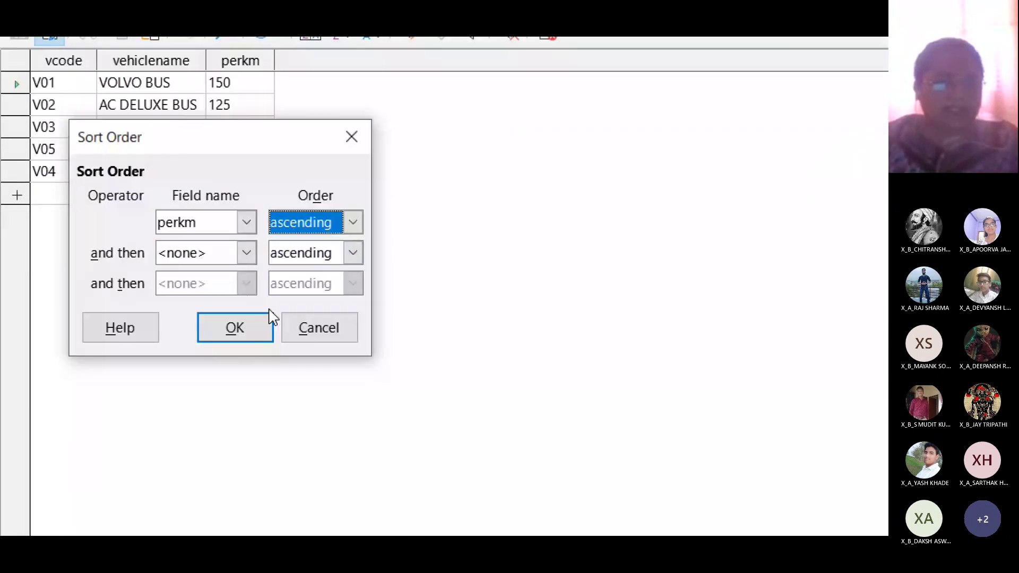
pyautogui.click(252, 390)
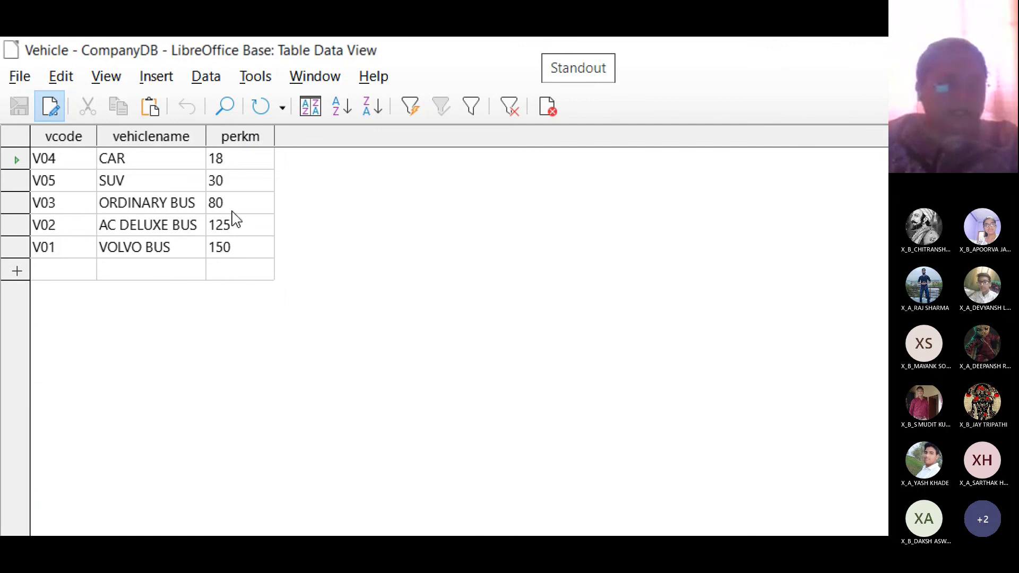
pyautogui.click(232, 159)
pyautogui.moveTo(232, 159); pyautogui.dragTo(191, 159)
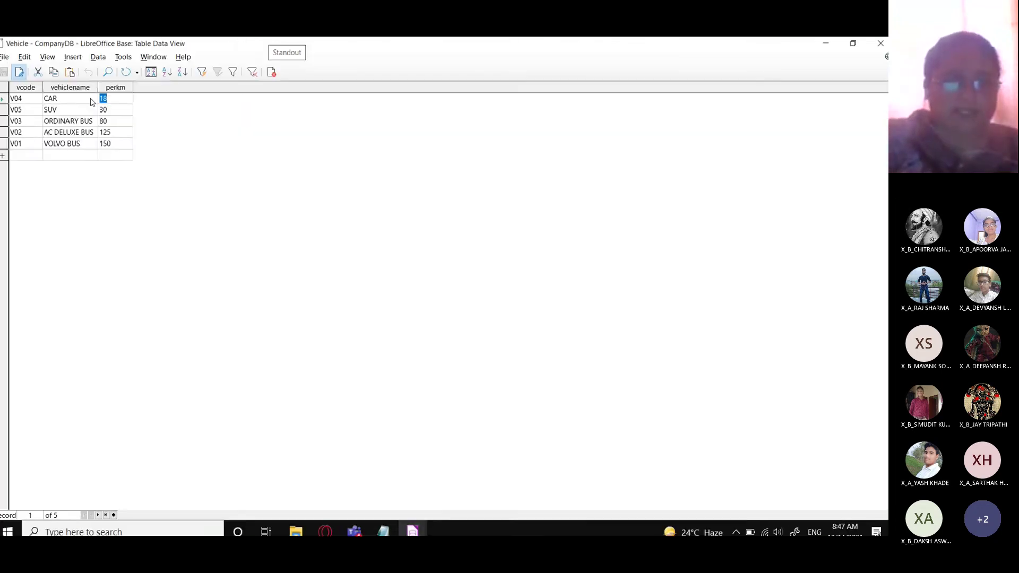
# - Close the Vehicle table, open the Teacher table, and sort it ascending by No
pyautogui.click(873, 43)
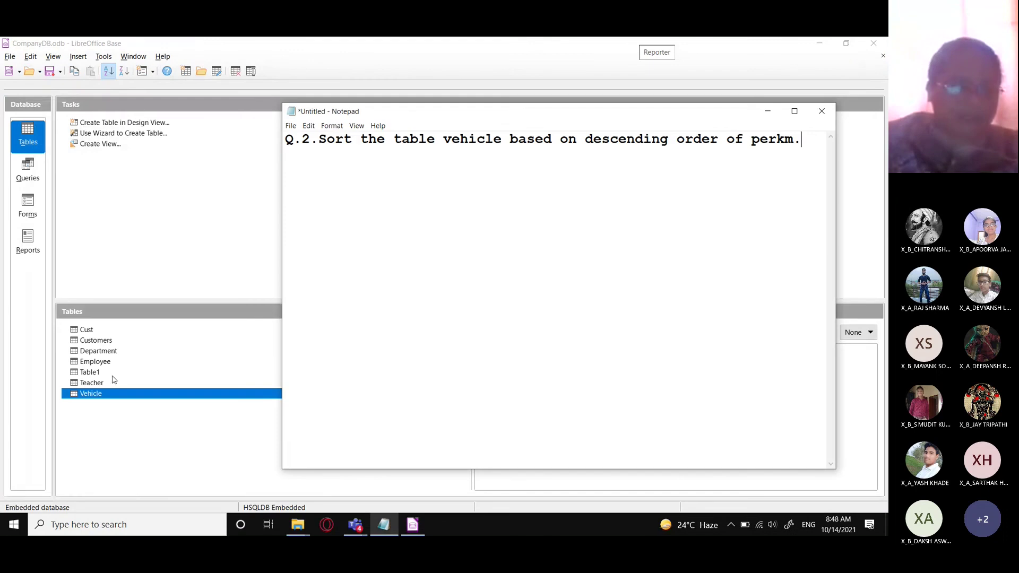
pyautogui.doubleClick(89, 383)
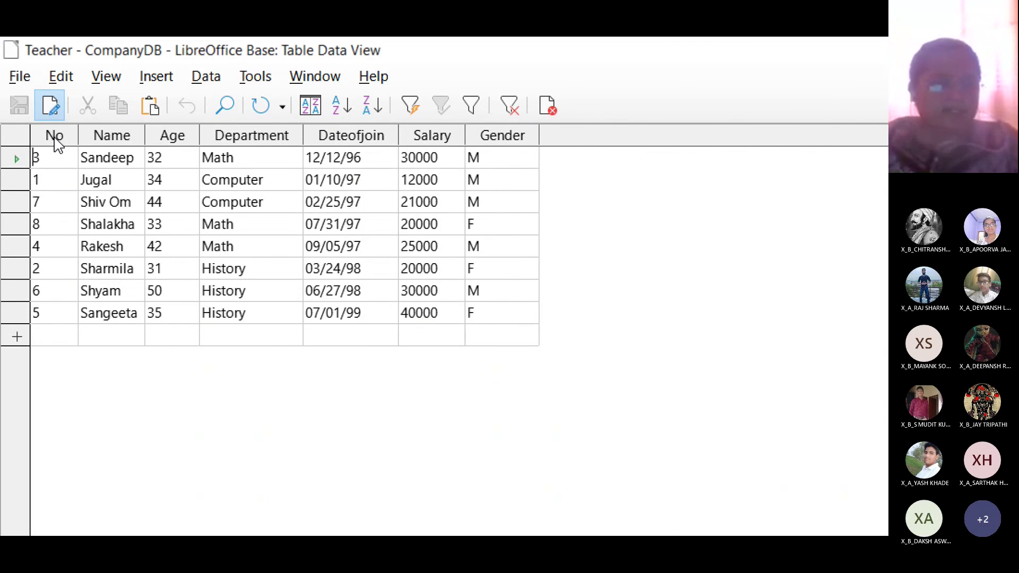
pyautogui.click(54, 137)
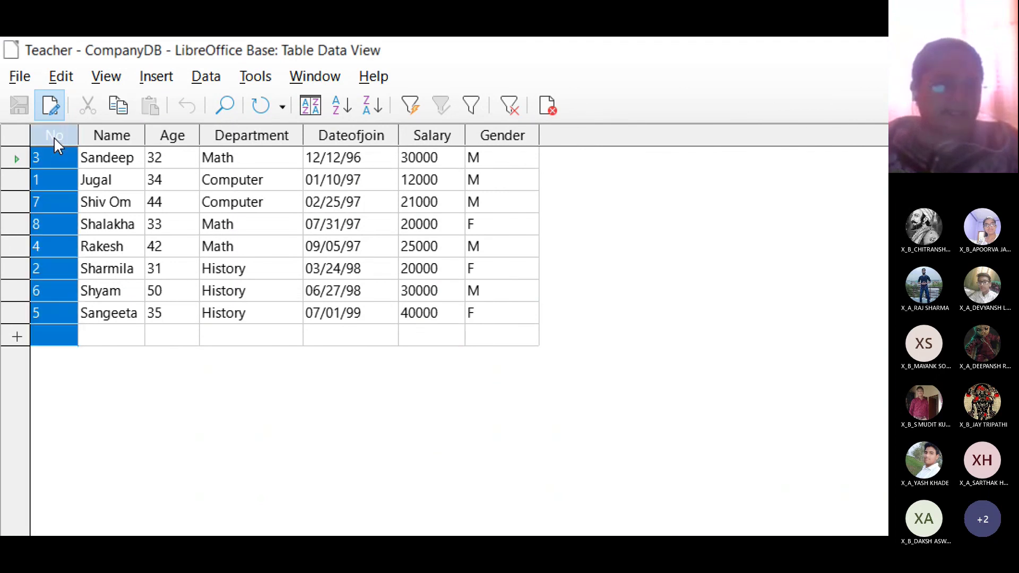
pyautogui.click(337, 110)
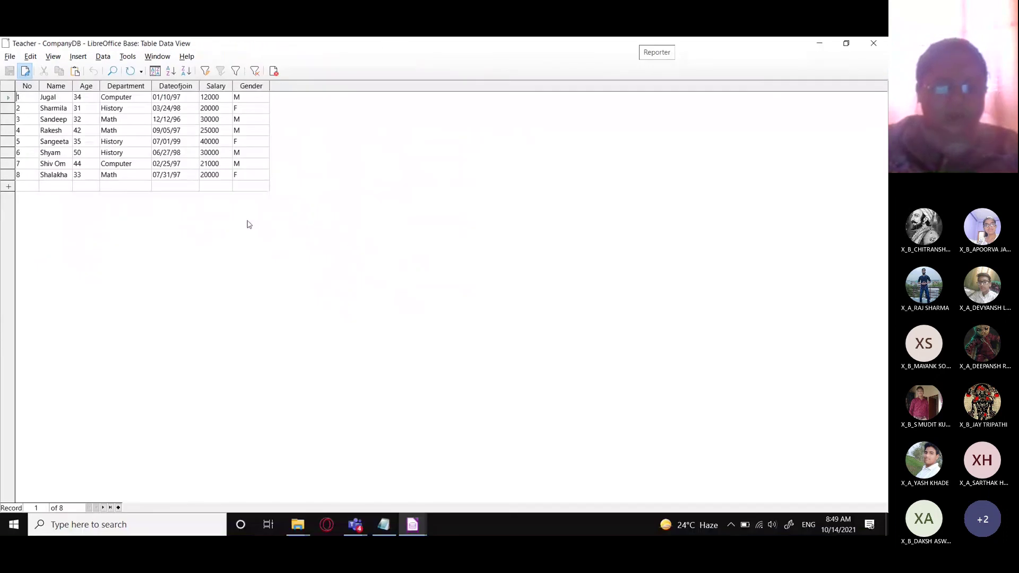
# - Replace the note with Q.2: females first, then names A-Z within each Gender; add '1.Gender'
pyautogui.click(383, 525)
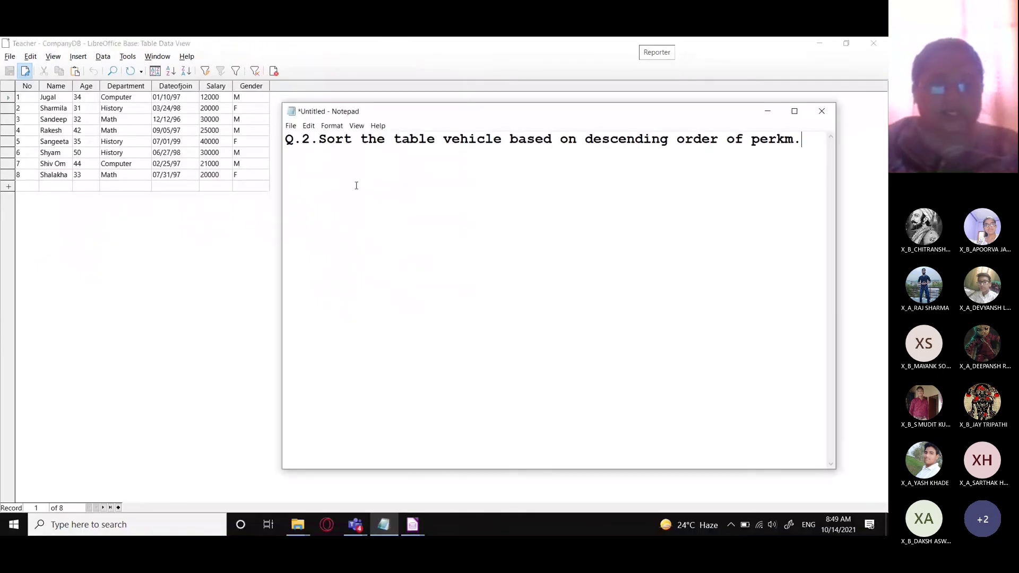
pyautogui.hotkey('ctrl', 'a')
pyautogui.write('Q.2')
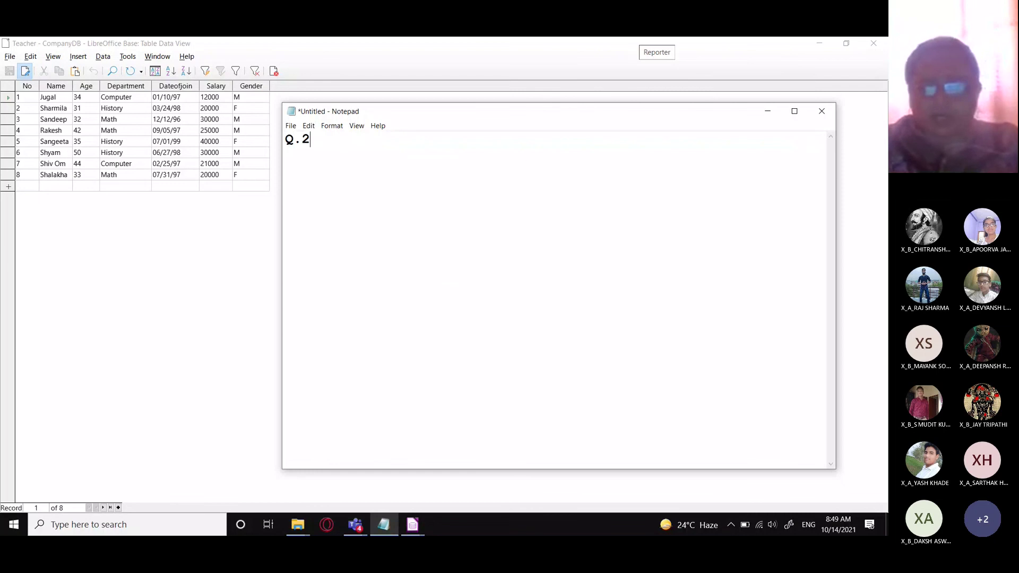
pyautogui.write('.')
pyautogui.write(' Sort t')
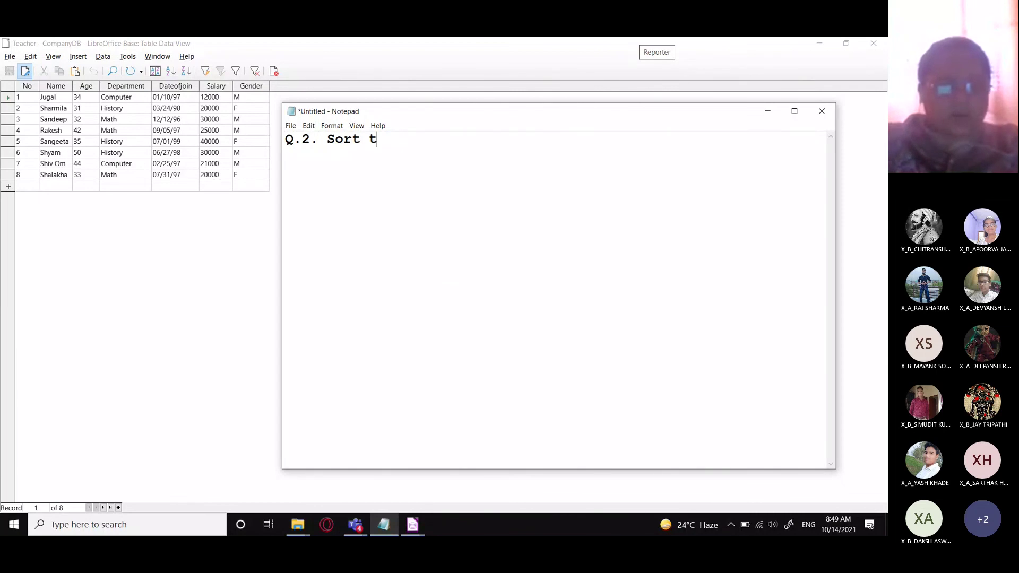
pyautogui.write('he table')
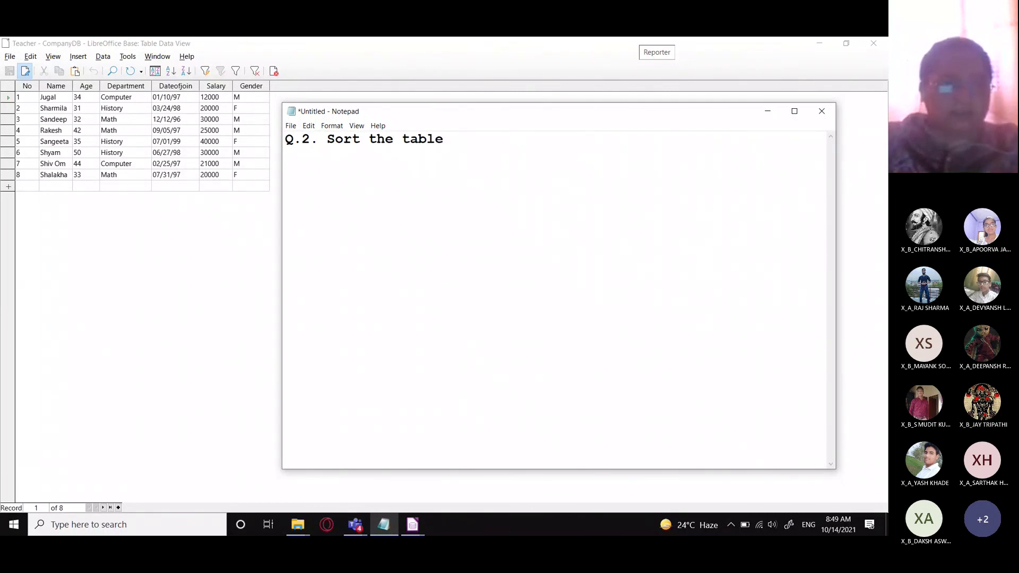
pyautogui.press('BackSpace')
pyautogui.press('BackSpace')
pyautogui.press('BackSpace')
pyautogui.press('BackSpace')
pyautogui.press('BackSpace')
pyautogui.press('BackSpace')
pyautogui.press('BackSpace')
pyautogui.press('BackSpace')
pyautogui.press('BackSpace')
pyautogui.press('BackSpace')
pyautogui.press('BackSpace')
pyautogui.press('BackSpace')
pyautogui.press('BackSpace')
pyautogui.press('BackSpace')
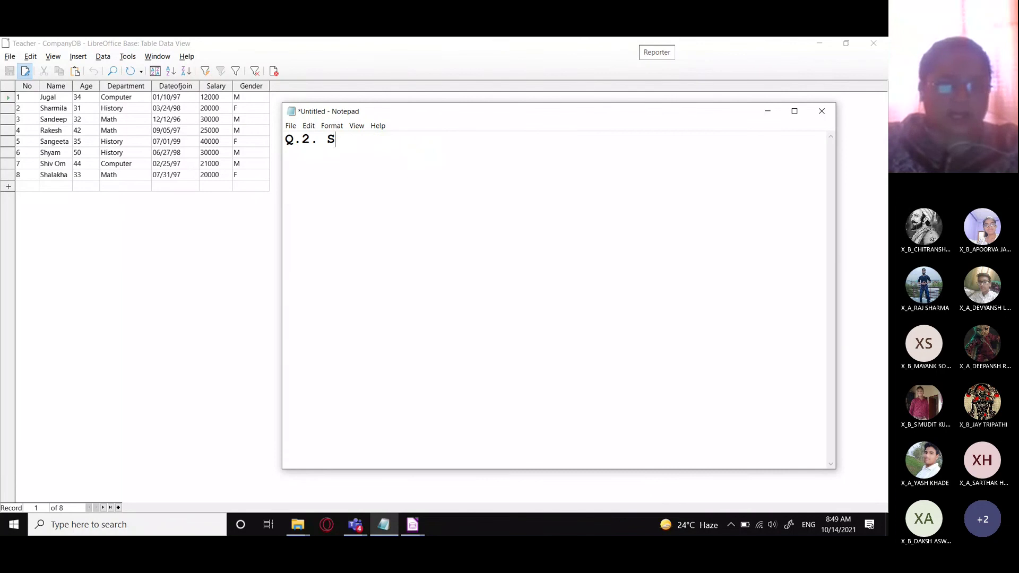
pyautogui.write('Arrange a')
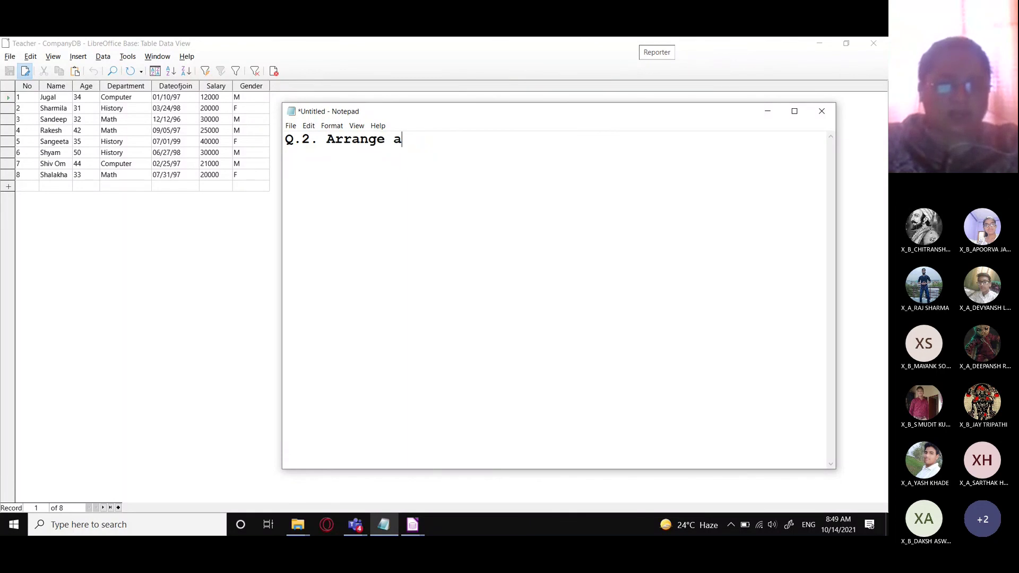
pyautogui.write('ll teachers ')
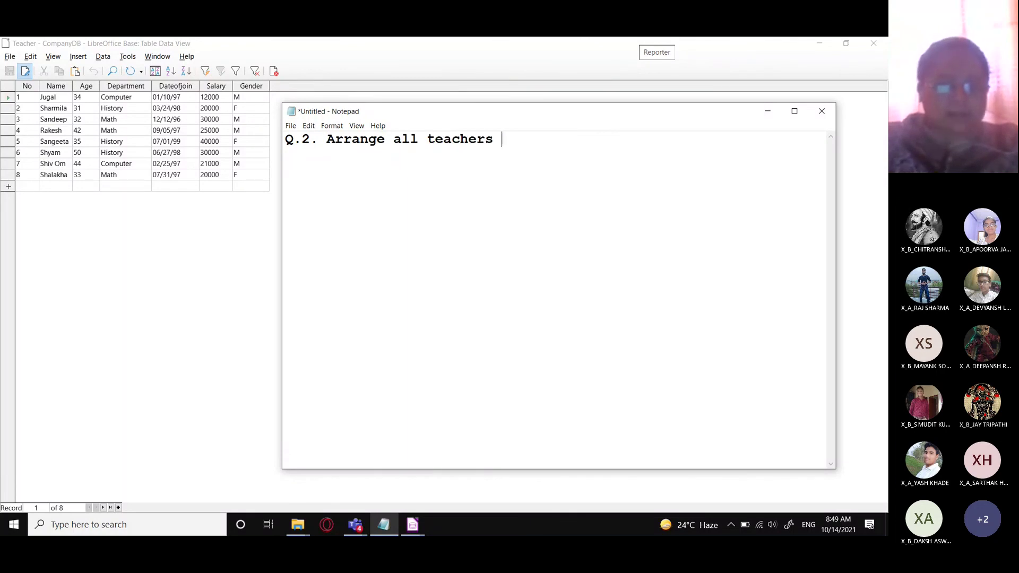
pyautogui.write('such that ')
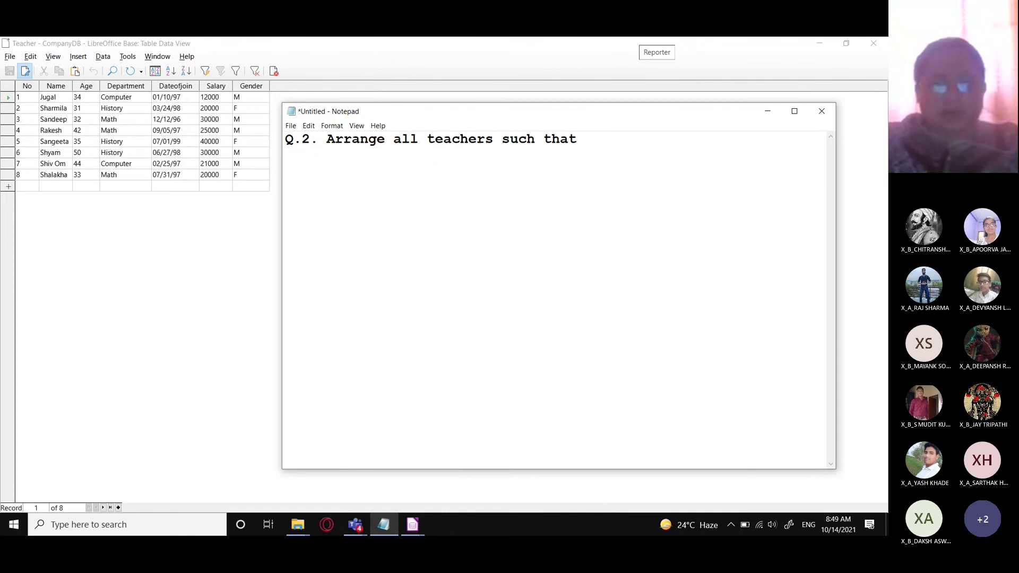
pyautogui.write('all Male')
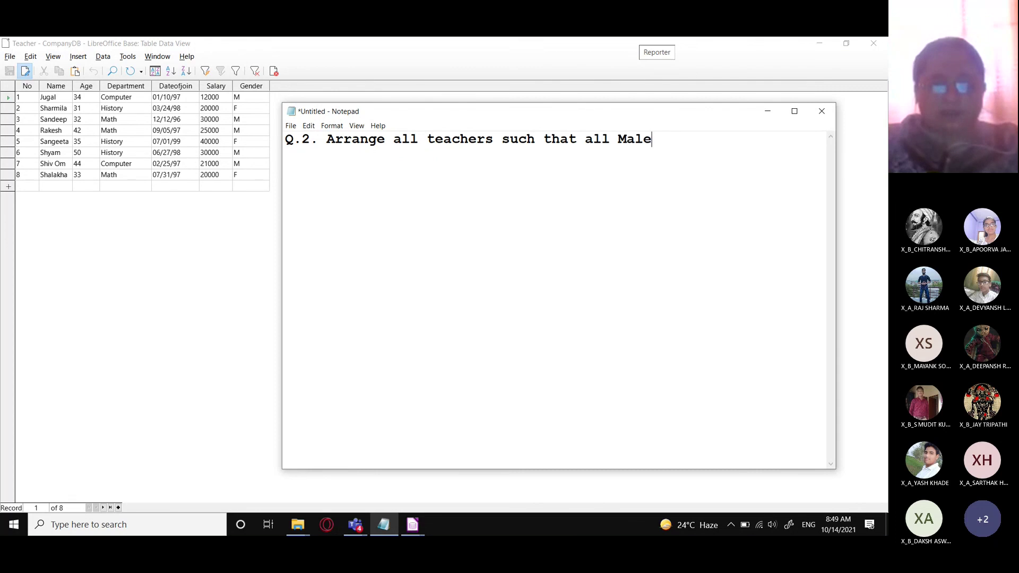
pyautogui.press('BackSpace')
pyautogui.press('BackSpace')
pyautogui.press('BackSpace')
pyautogui.press('BackSpace')
pyautogui.press('BackSpace')
pyautogui.write('Dem')
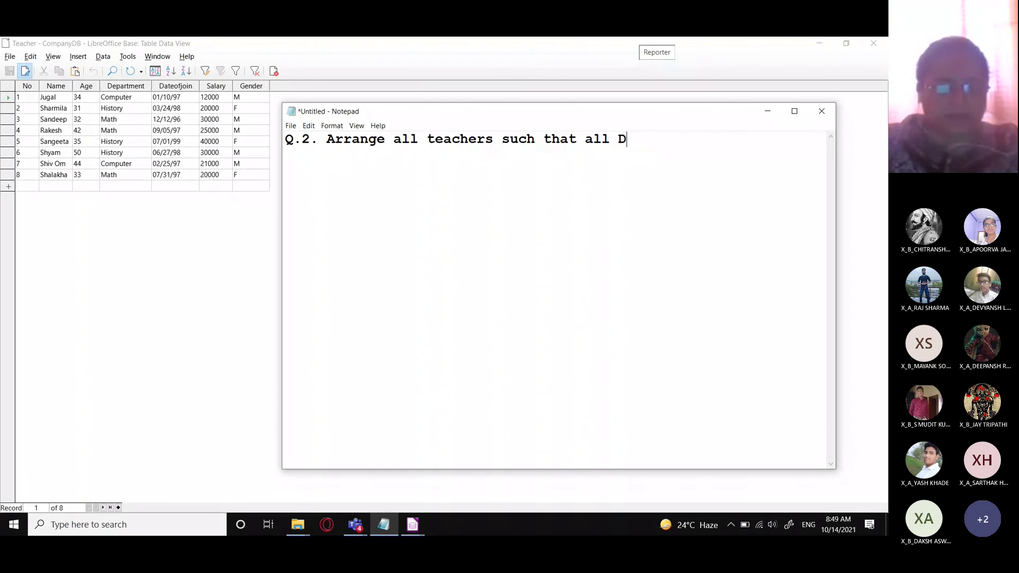
pyautogui.press('BackSpace')
pyautogui.press('BackSpace')
pyautogui.press('BackSpace')
pyautogui.write('Fem')
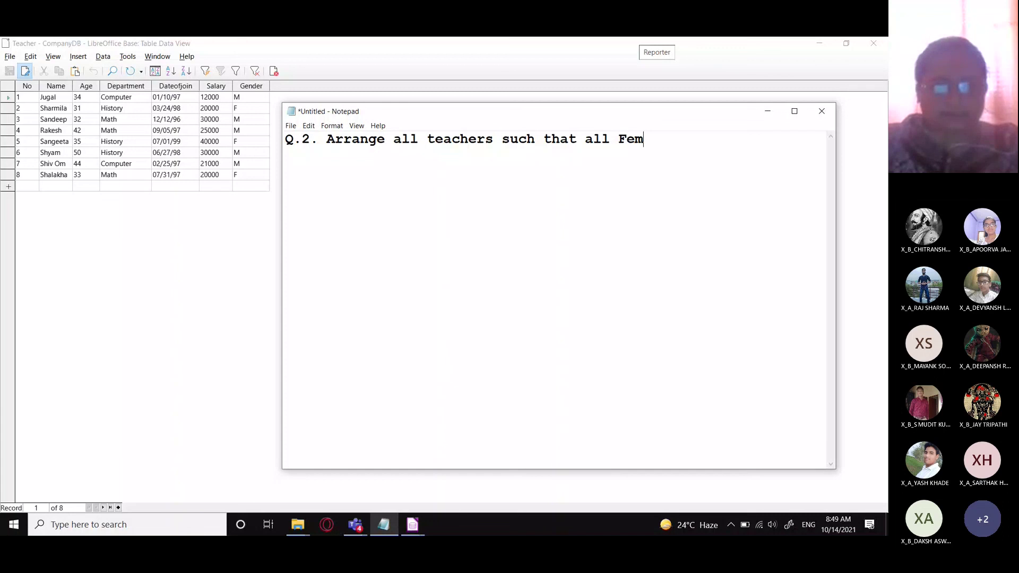
pyautogui.write('ale members ')
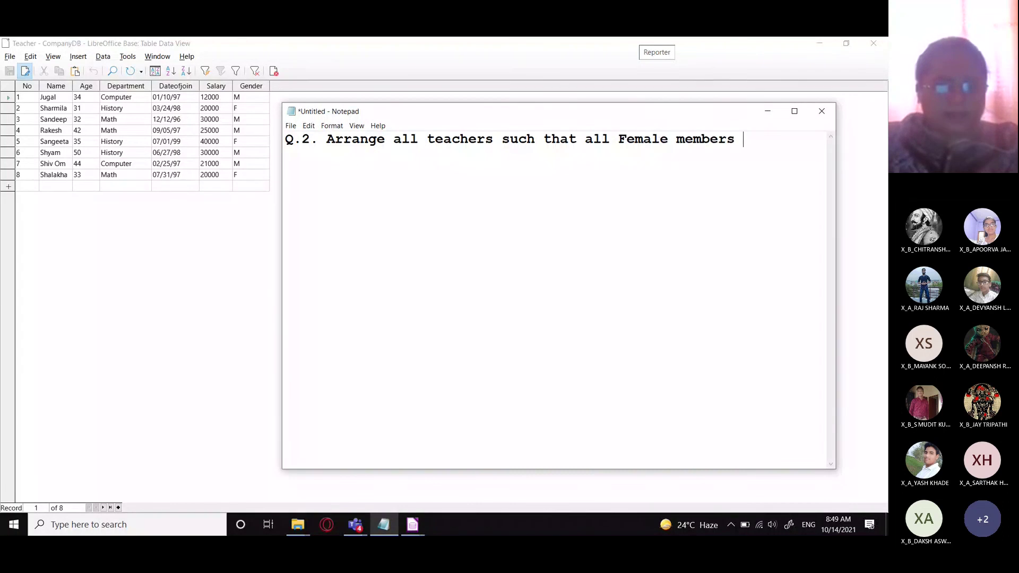
pyautogui.write('appear ')
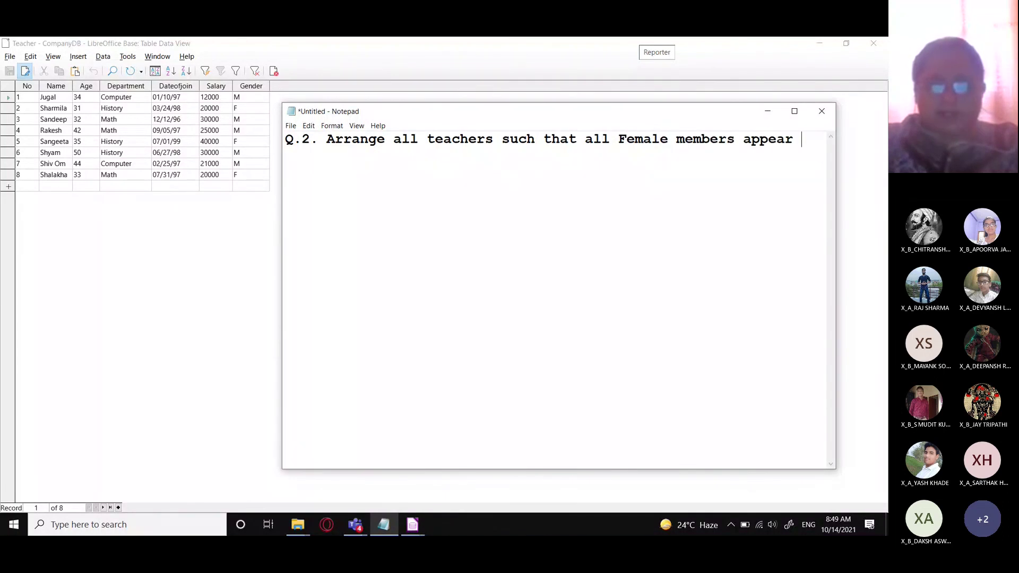
pyautogui.write('first and then t')
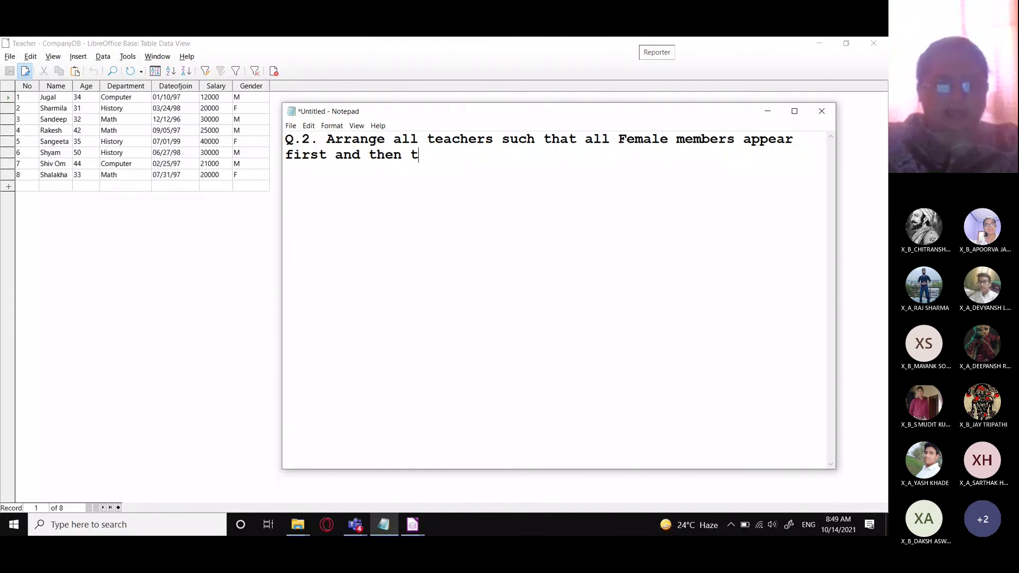
pyautogui.write('he male mem')
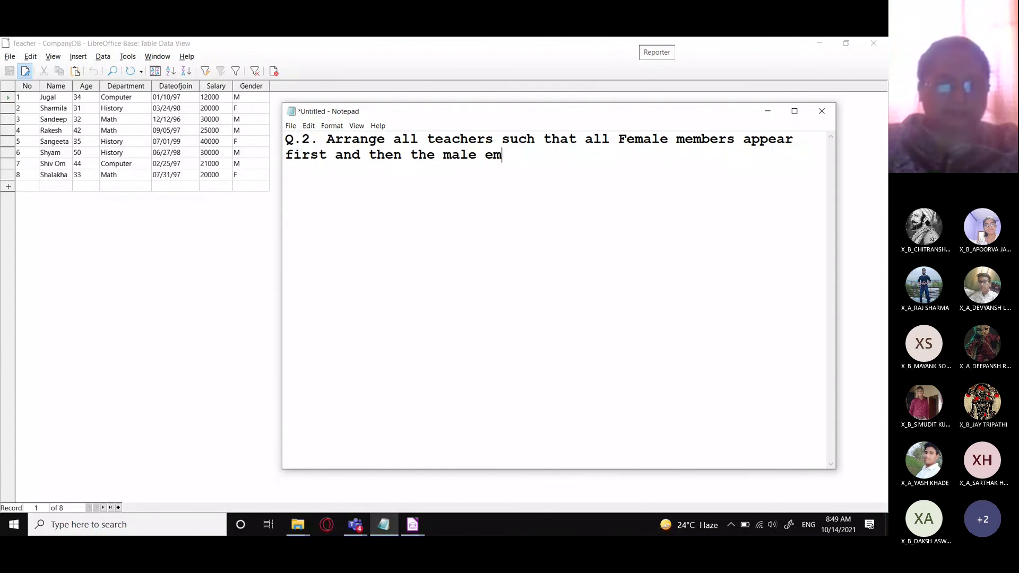
pyautogui.write('bers.')
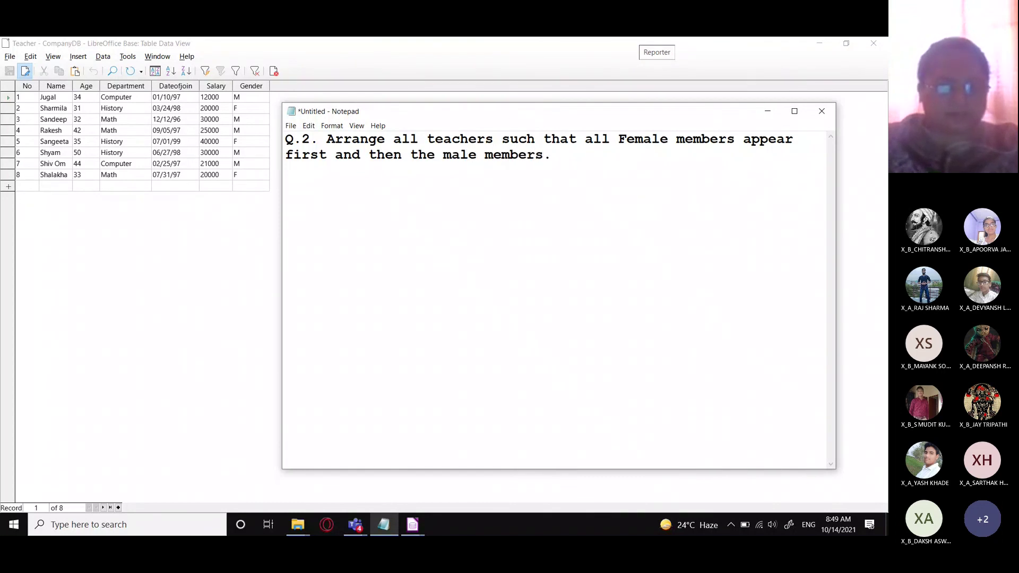
pyautogui.write('Then a')
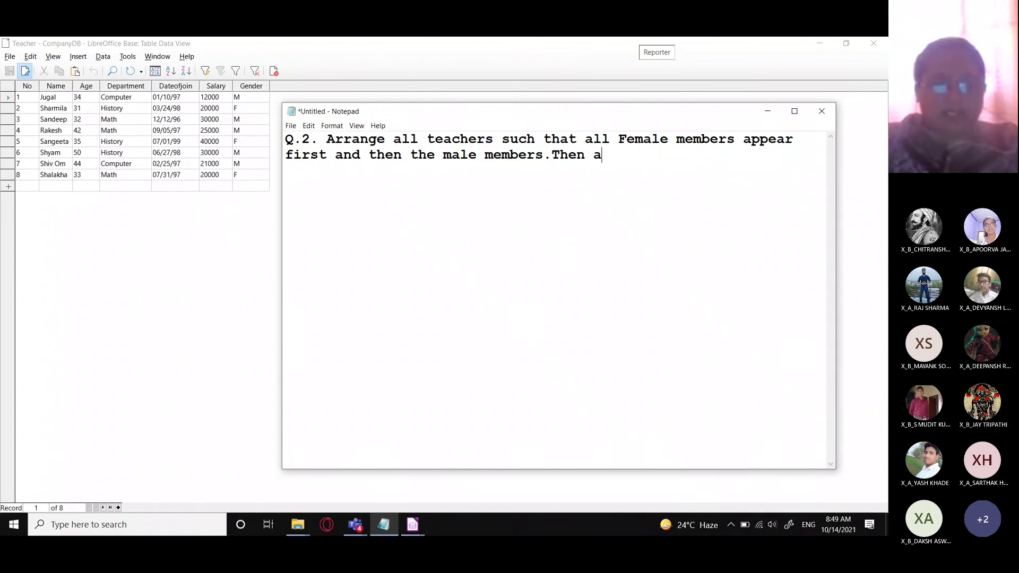
pyautogui.write('ll names shoub')
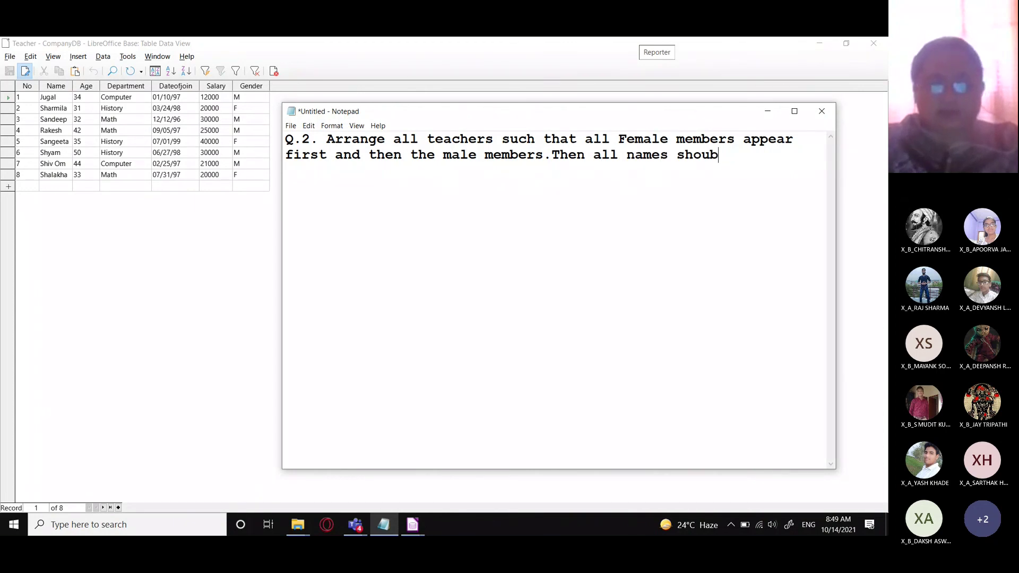
pyautogui.press('BackSpace')
pyautogui.write('ld be sorted in ')
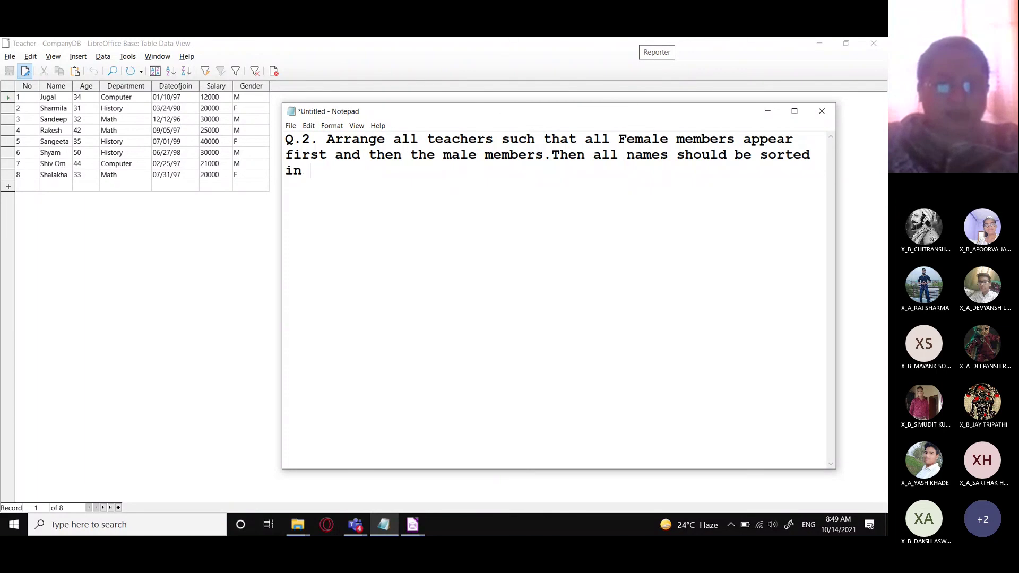
pyautogui.write('the A-Z order ')
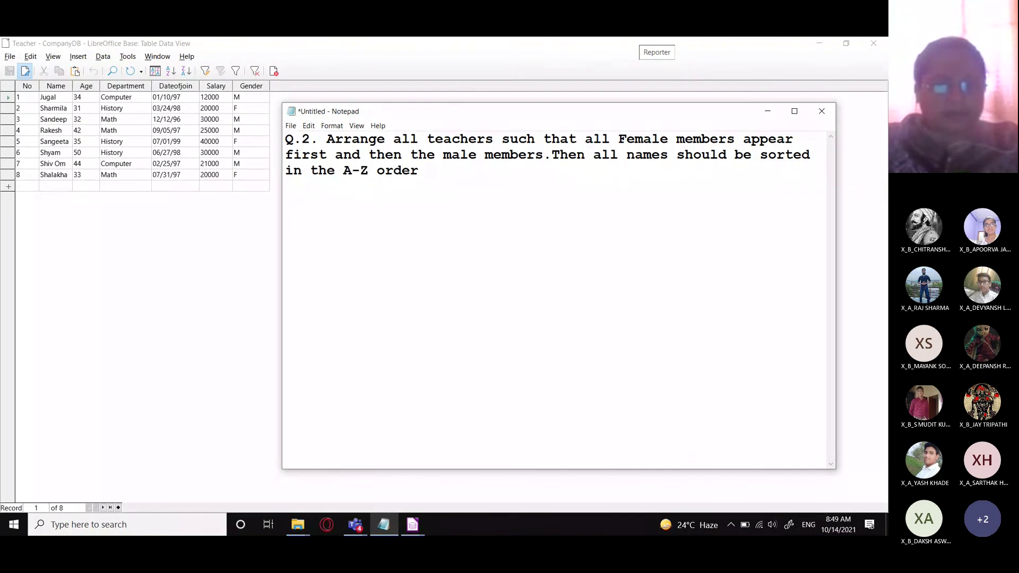
pyautogui.write('within each ')
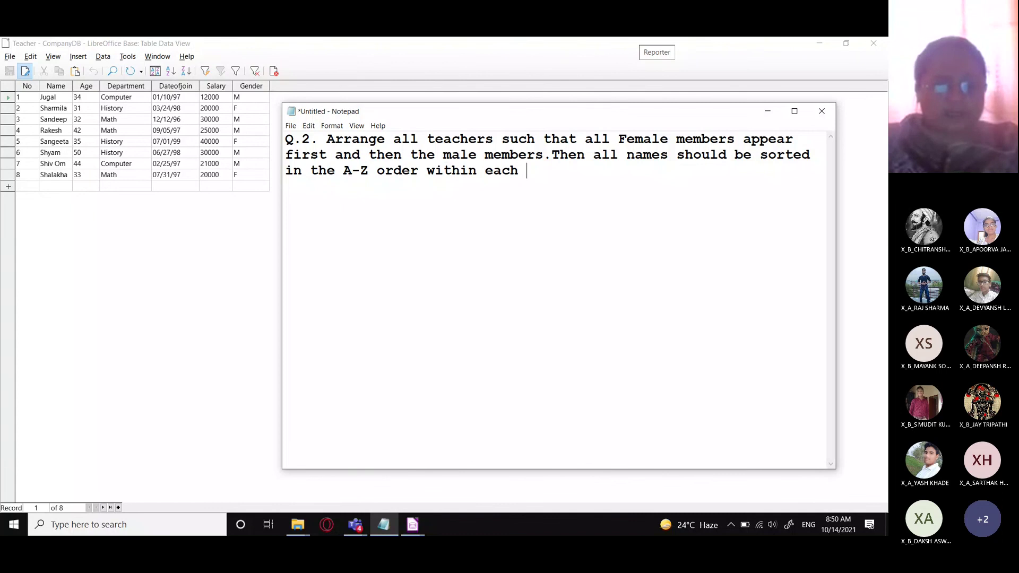
pyautogui.write('Gender.  ')
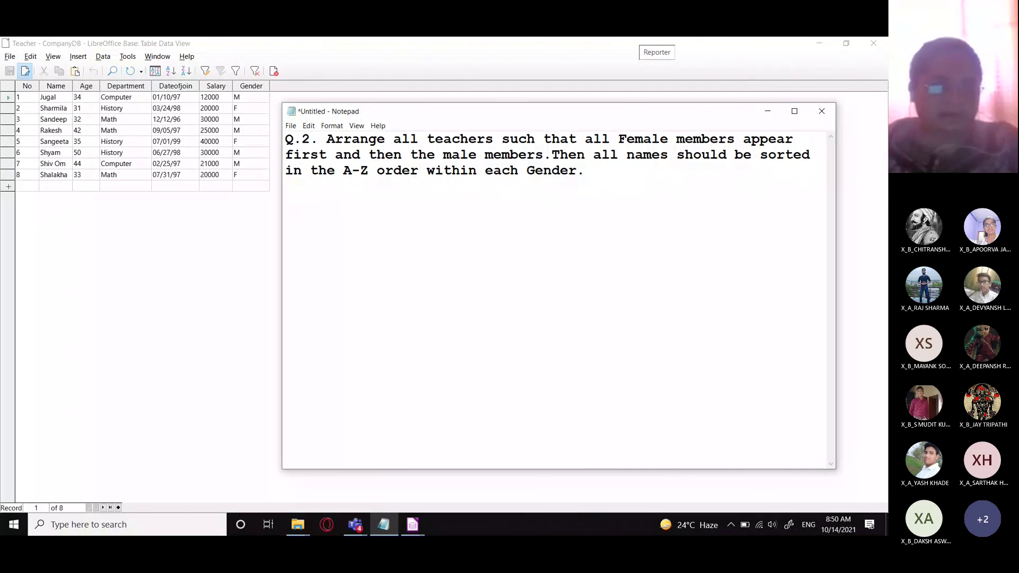
pyautogui.write('1.')
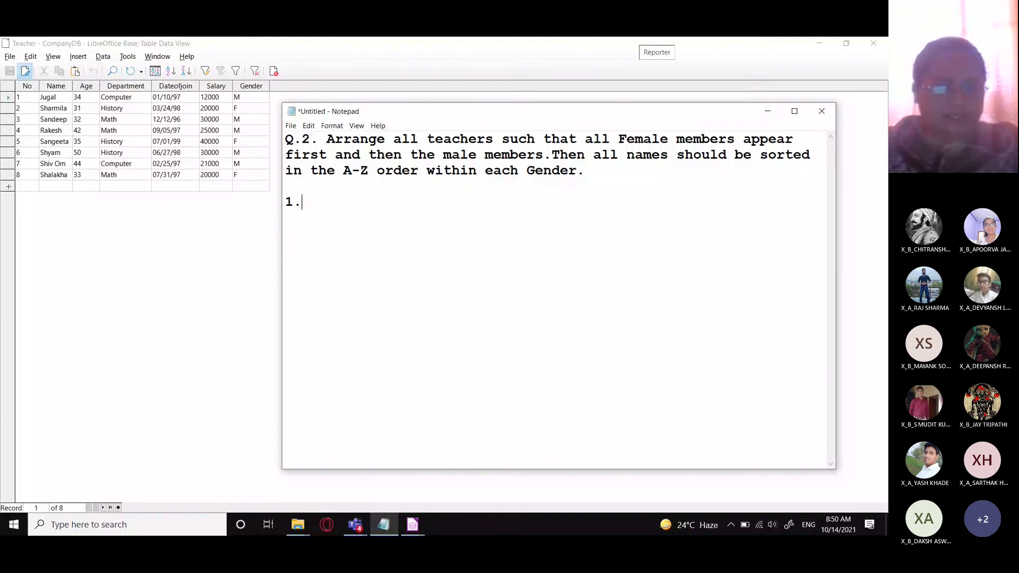
pyautogui.write('G')
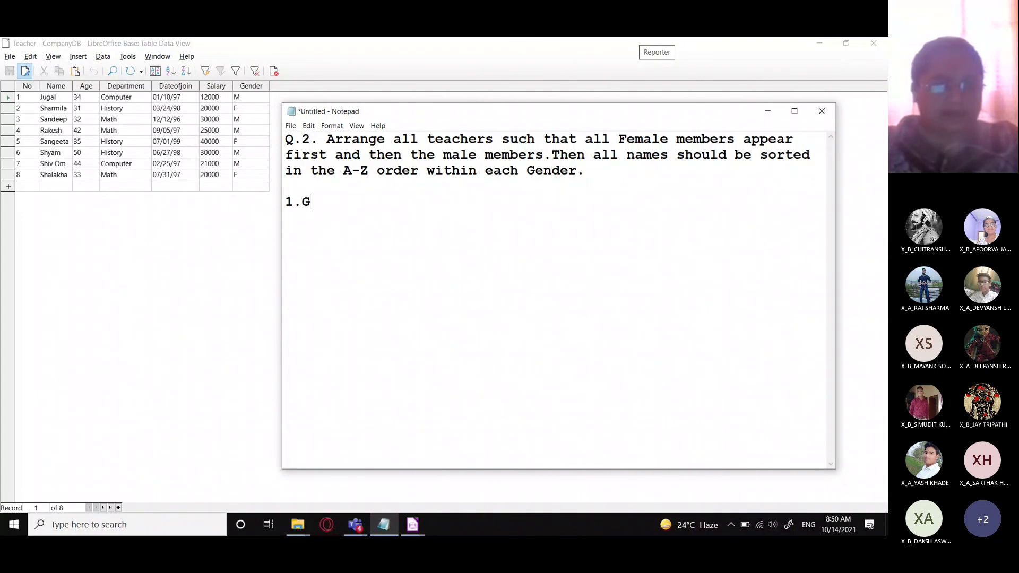
pyautogui.write('ender')
# - Add '2,Name' as the second sort field and switch back to the Teacher table
pyautogui.press('Return')
pyautogui.write('2,')
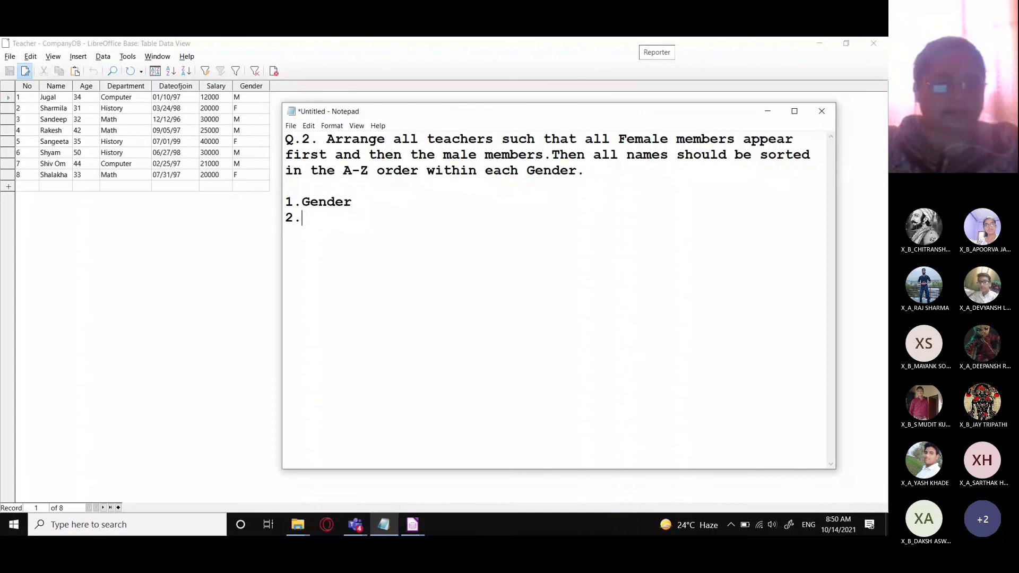
pyautogui.write('Name')
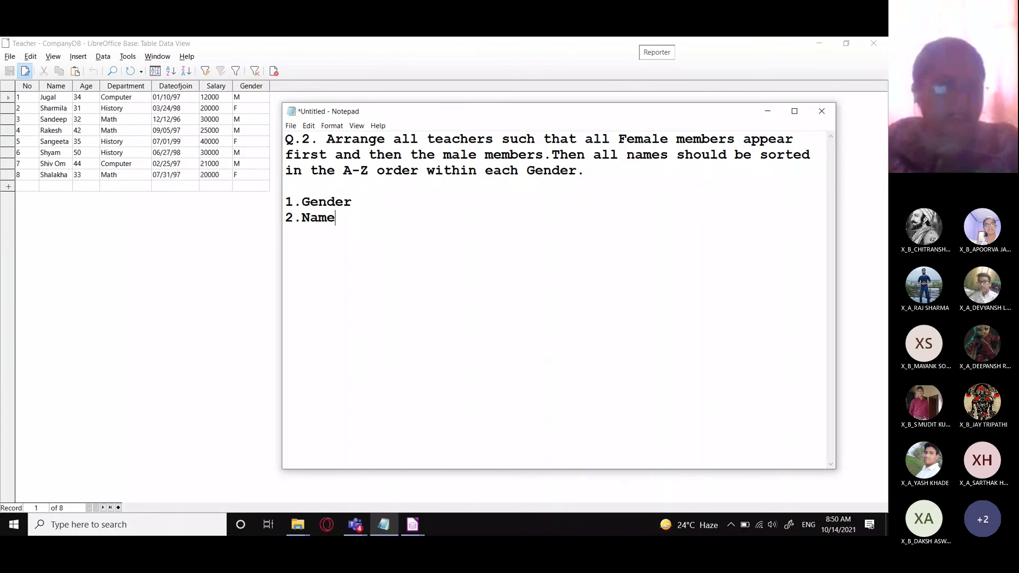
pyautogui.hotkey('alt', 'Tab')
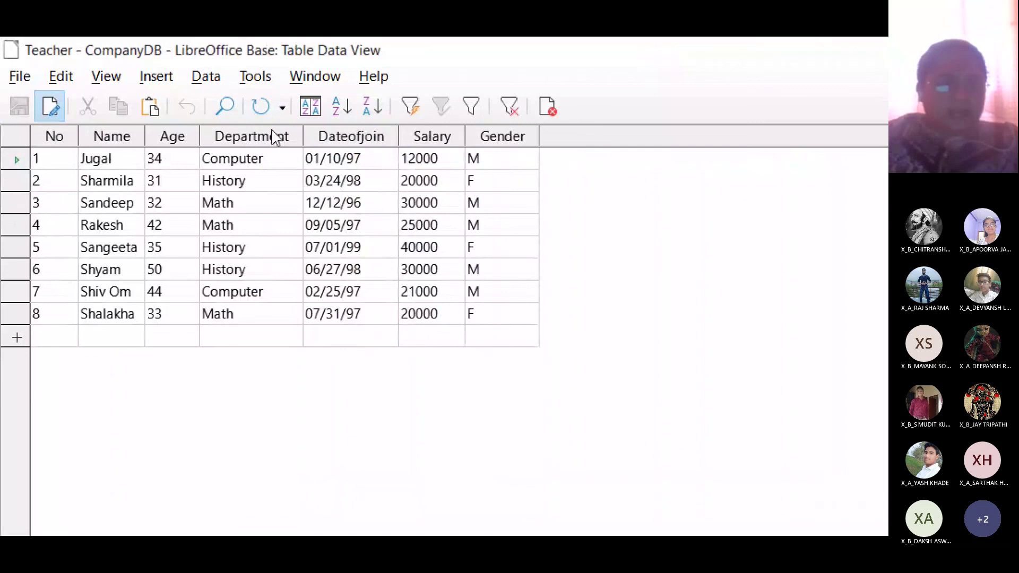
# - In the Sort Order dialog, sort the Teacher table by Gender, then Name
pyautogui.click(317, 113)
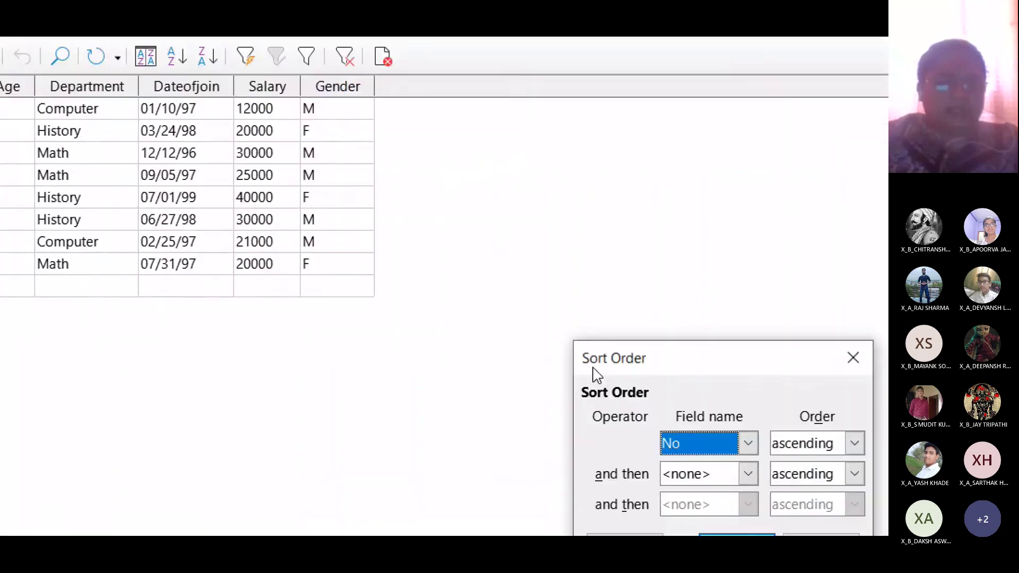
pyautogui.moveTo(848, 423); pyautogui.dragTo(268, 253)
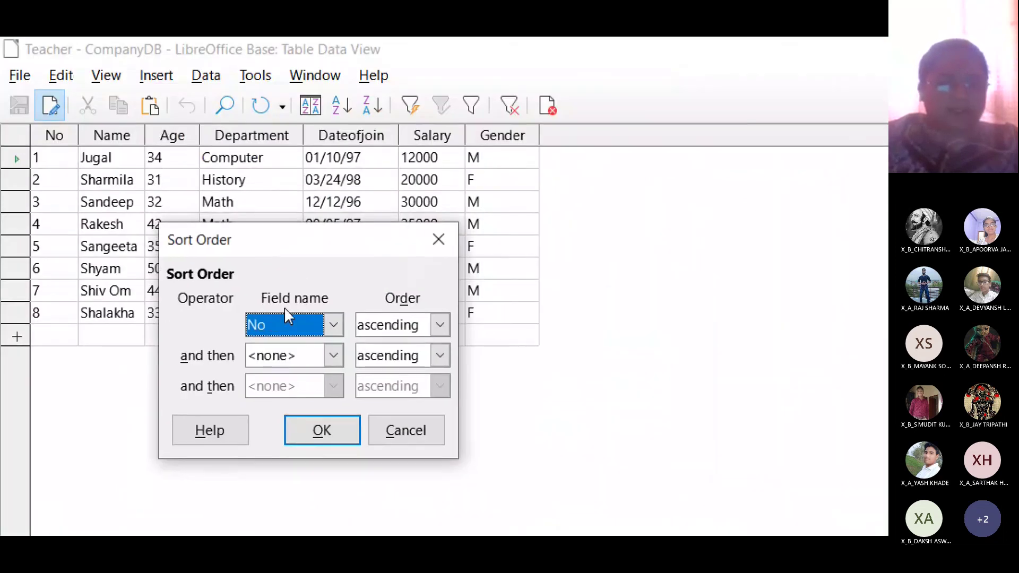
pyautogui.click(329, 325)
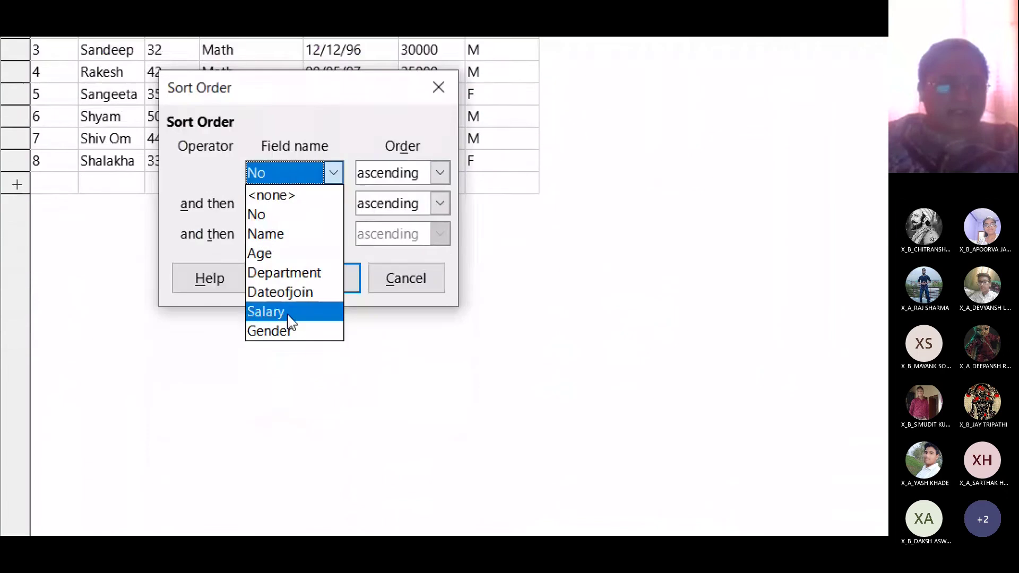
pyautogui.click(281, 446)
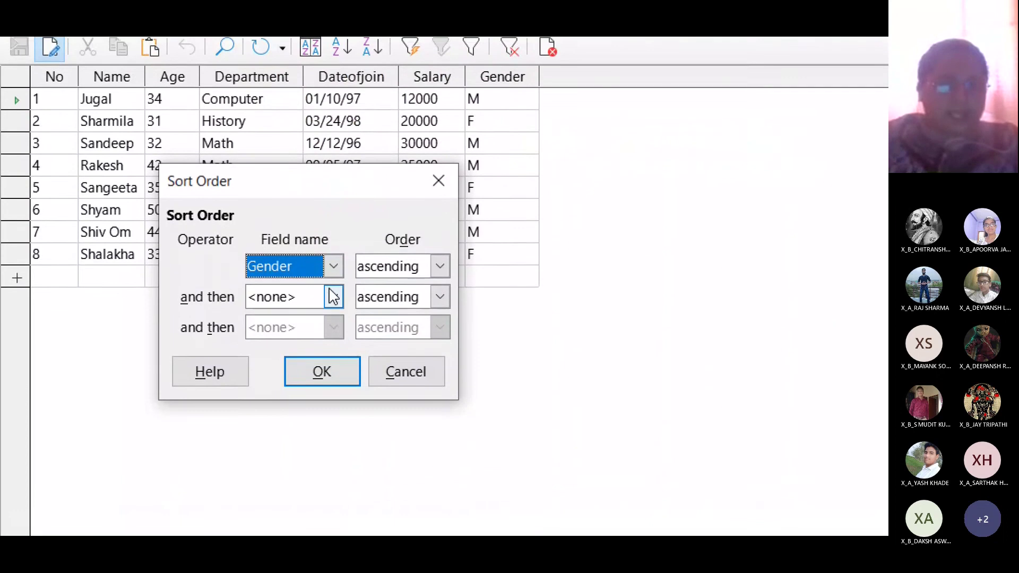
pyautogui.click(334, 317)
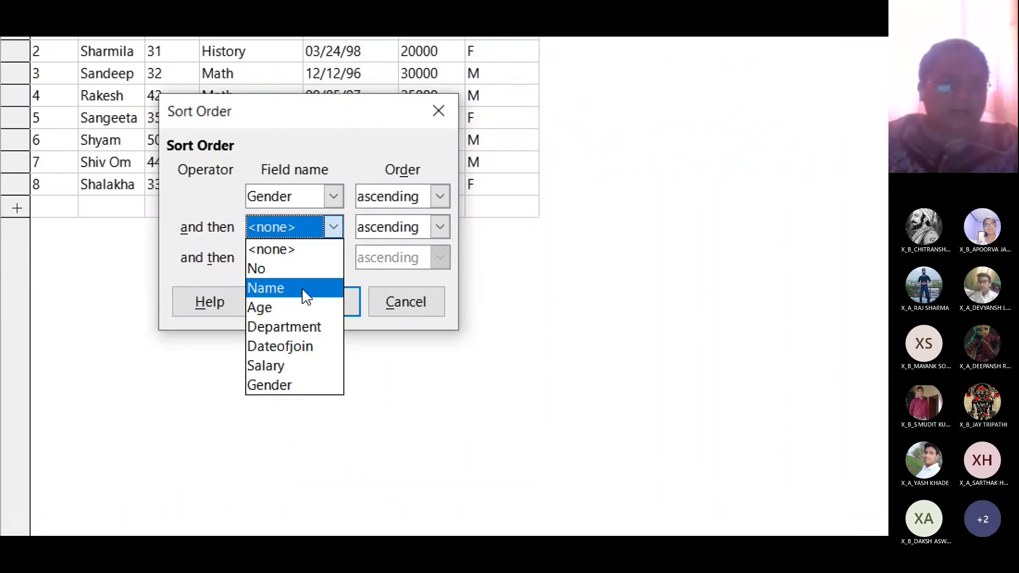
pyautogui.click(306, 288)
pyautogui.click(307, 290)
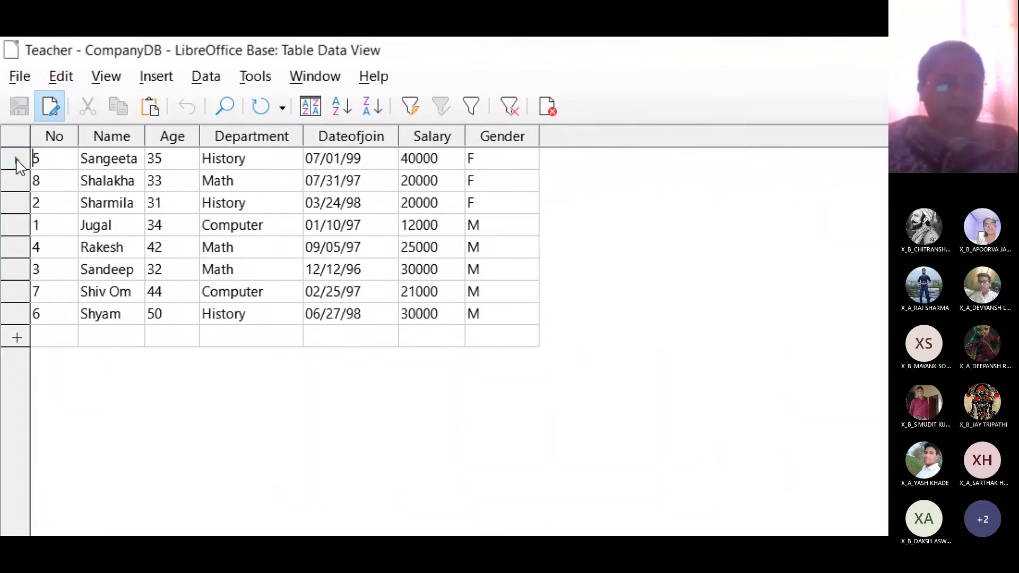
# - Copy the first row's name and paste it into the second record's Name cell
pyautogui.click(122, 167)
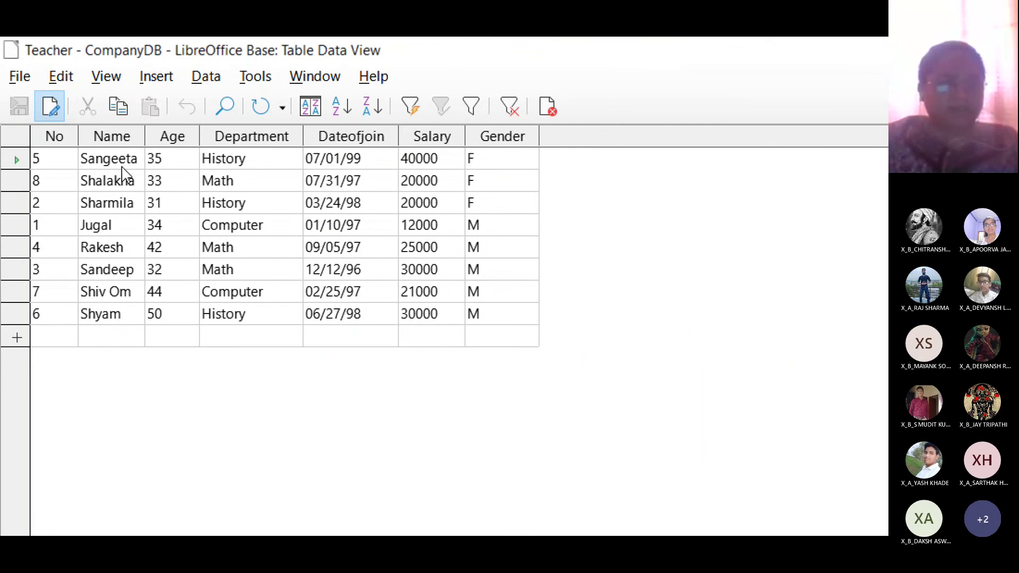
pyautogui.hotkey('ctrl', 'c')
pyautogui.click(114, 202)
pyautogui.hotkey('ctrl', 'v')
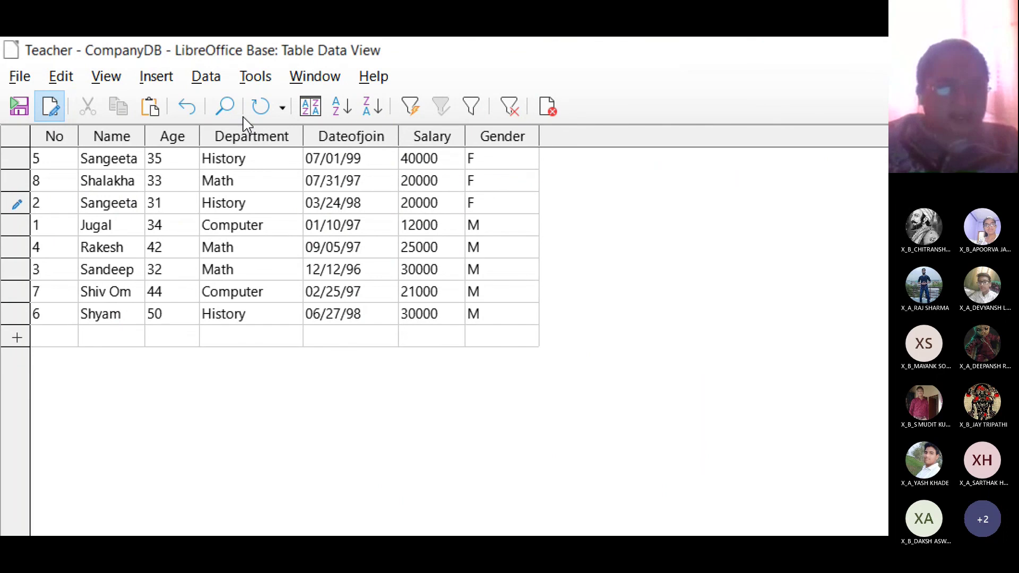
# - Refresh the Teacher table without saving, so the third record's name reverts to Sharmila
pyautogui.click(260, 107)
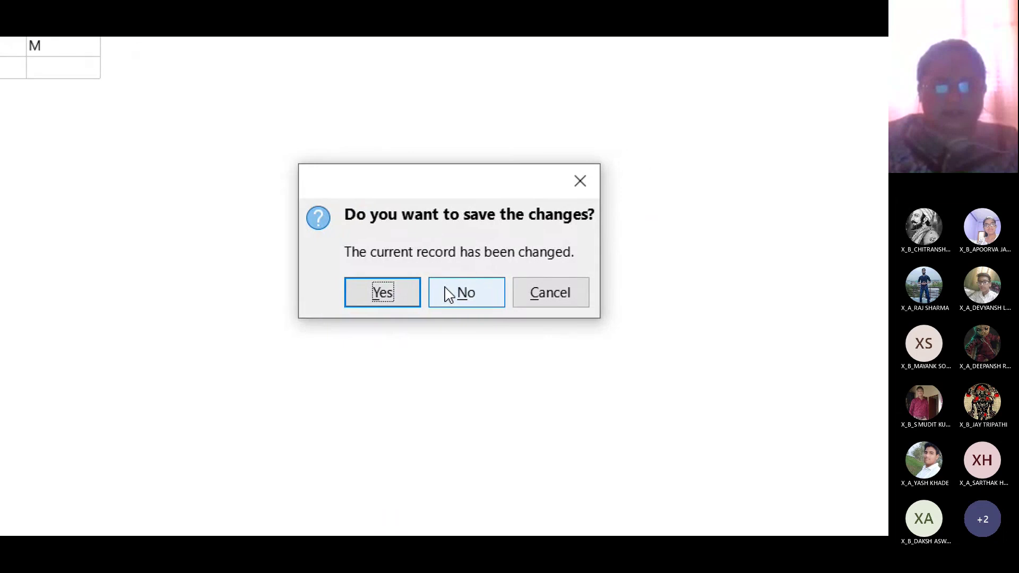
pyautogui.click(448, 293)
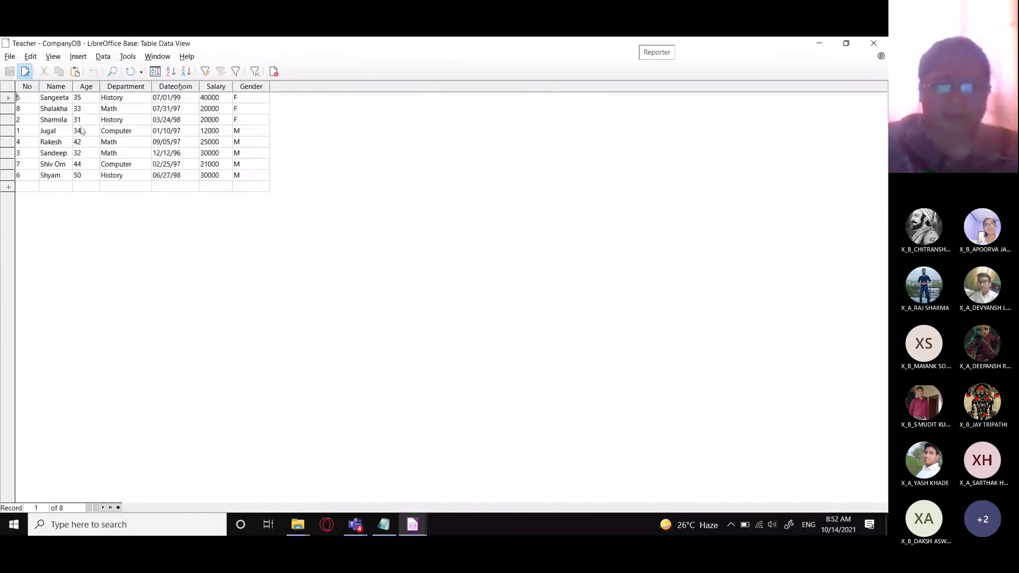
# - Replace the Notepad exercise with Q.3, sorting members gender, department, then namewise (1.Gender, 2.Department, 3.Name)
pyautogui.click(383, 524)
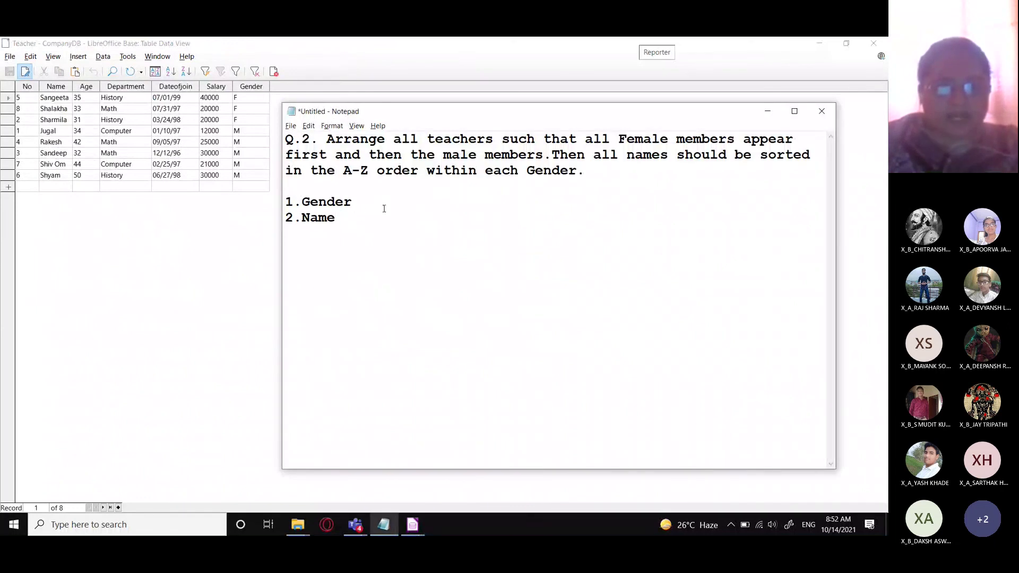
pyautogui.hotkey('ctrl', 'a')
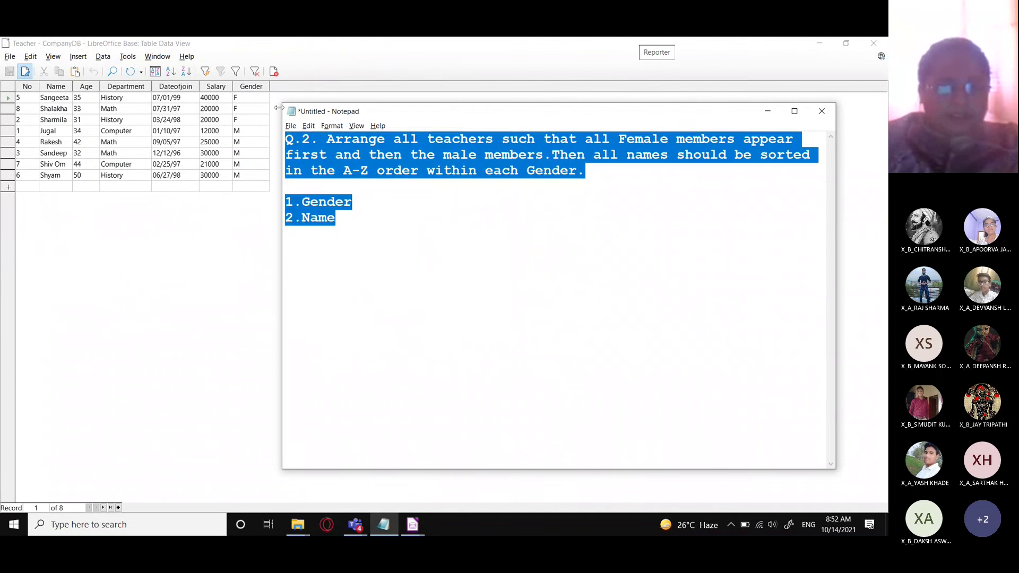
pyautogui.write('Q.3.')
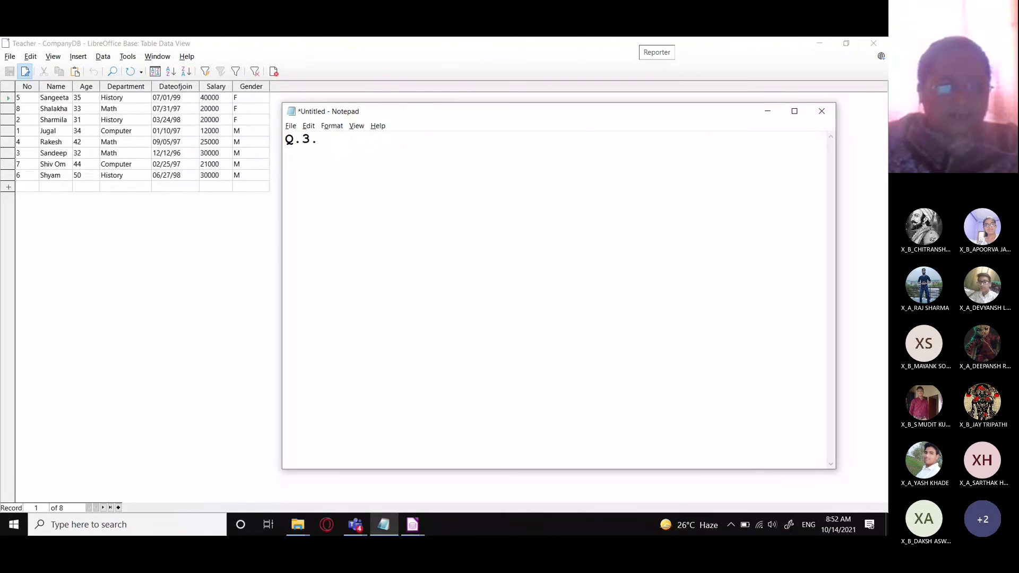
pyautogui.write(' Arrange')
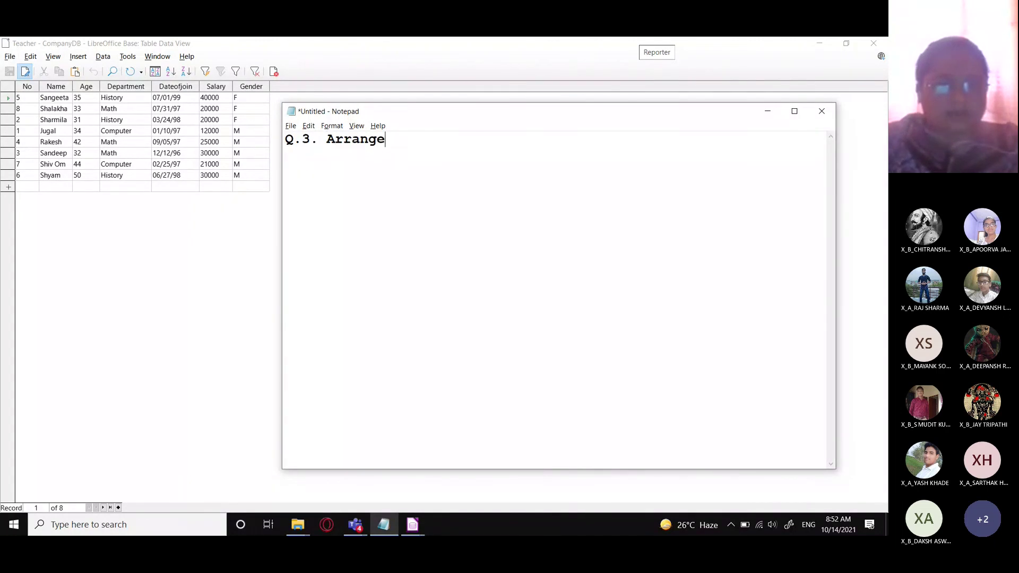
pyautogui.write(' all the')
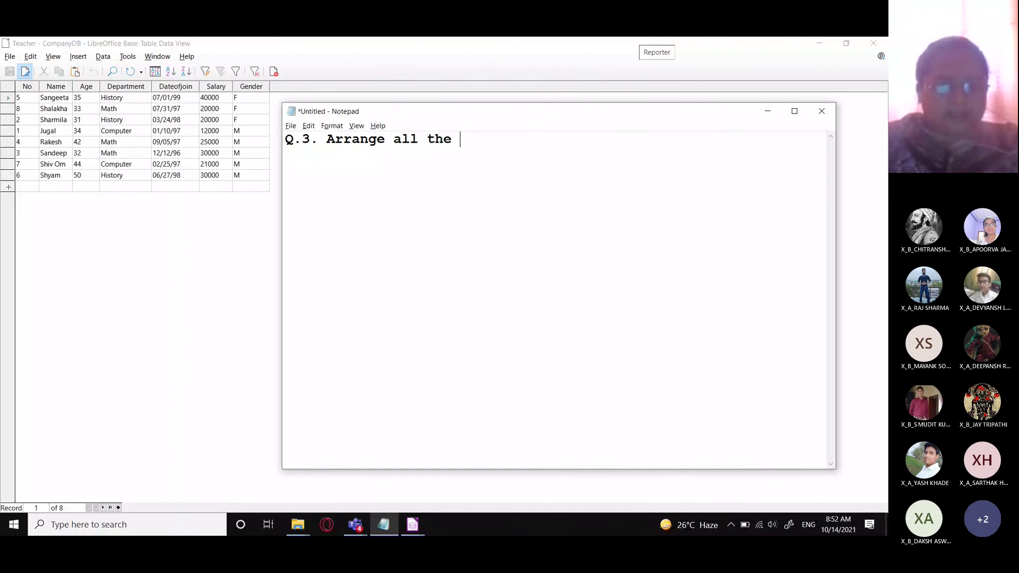
pyautogui.write(' female ')
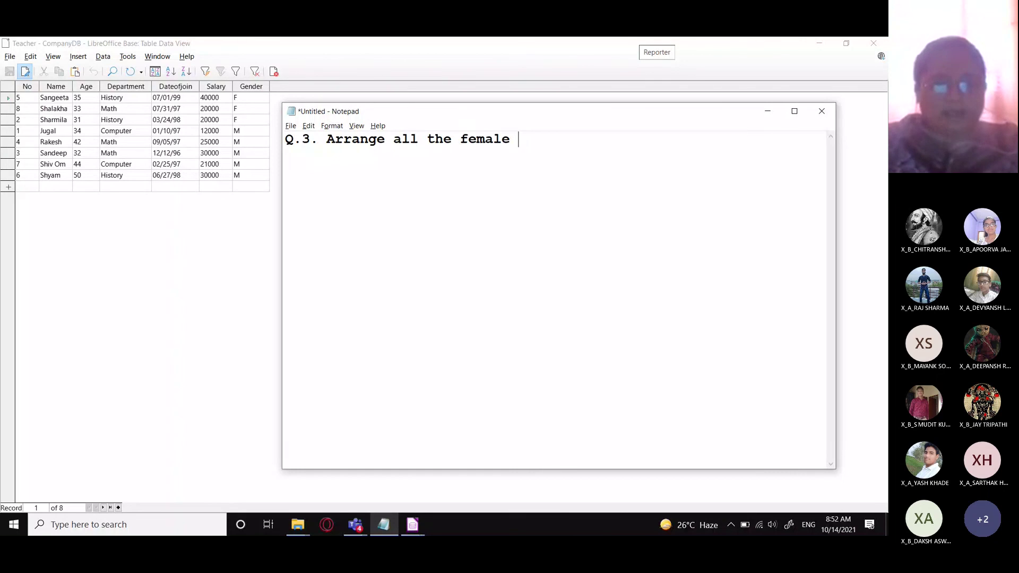
pyautogui.write('and male members')
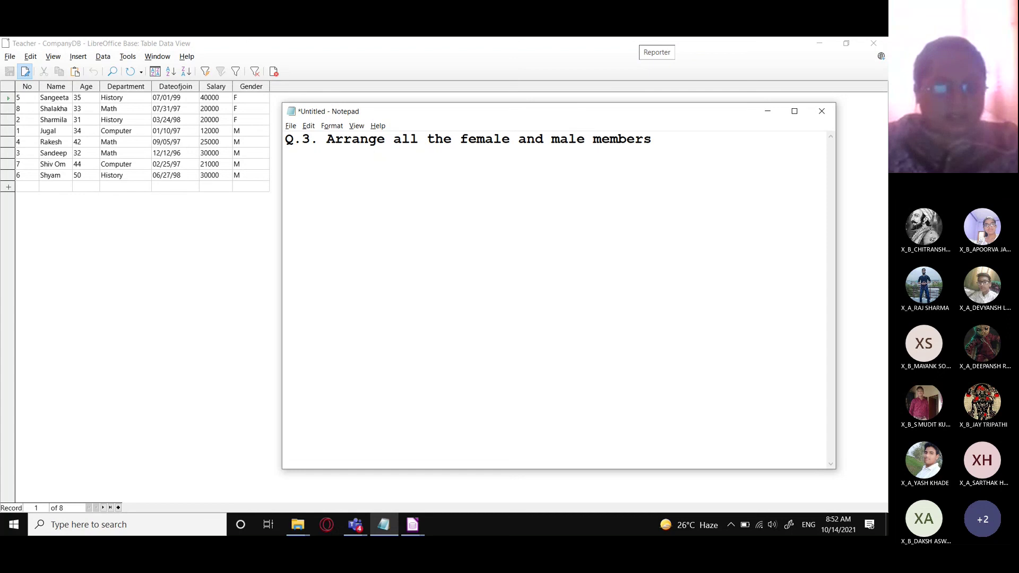
pyautogui.write(' departm')
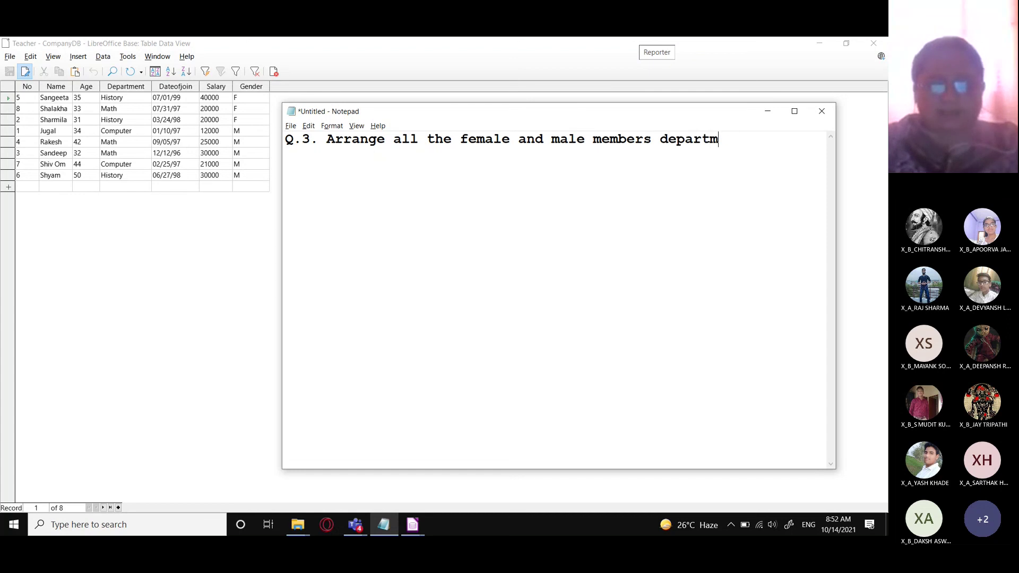
pyautogui.write('ent-wise.')
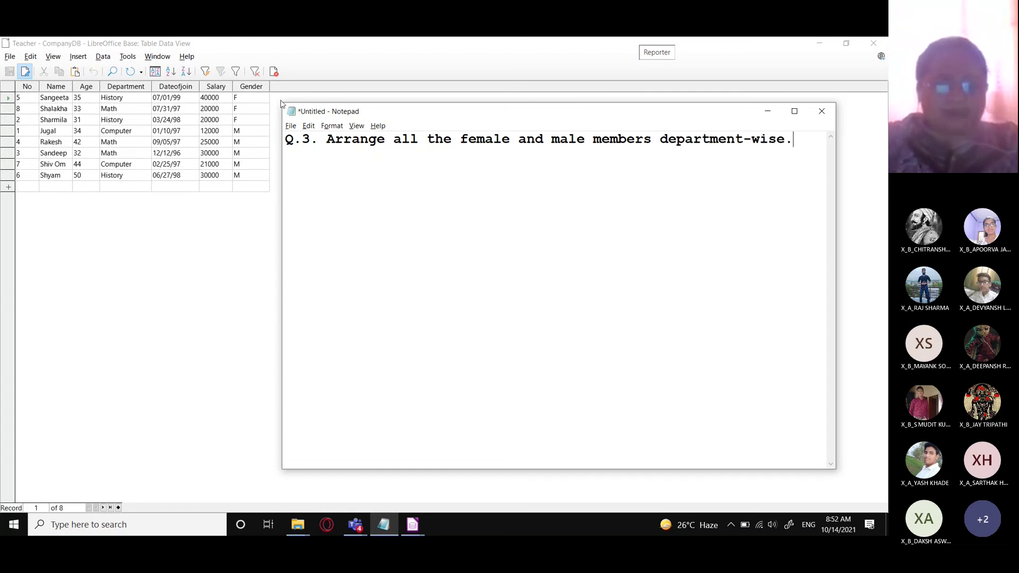
pyautogui.write('Then sort the')
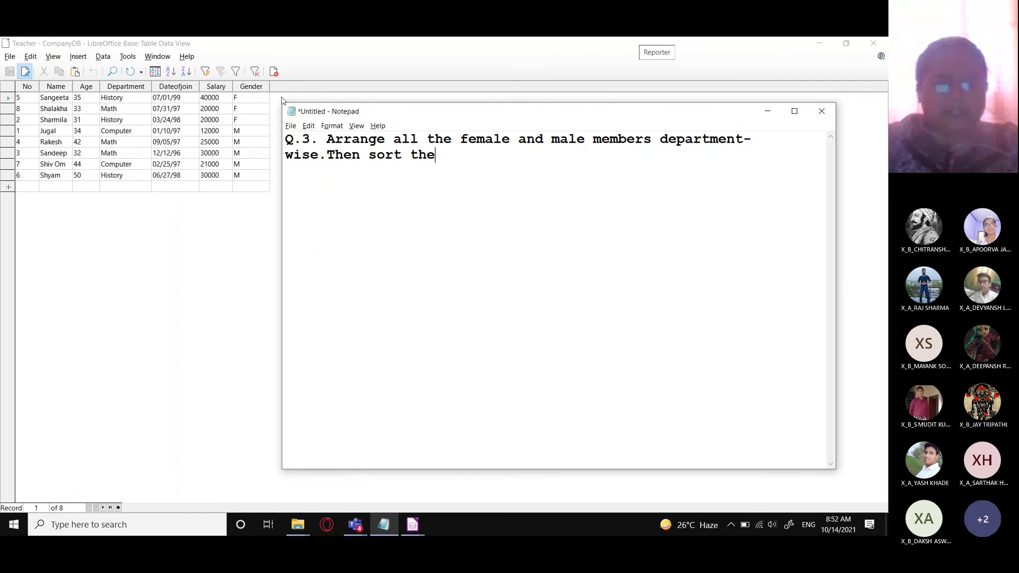
pyautogui.write('m nam')
pyautogui.press('BackSpace')
pyautogui.press('BackSpace')
pyautogui.press('BackSpace')
pyautogui.write('namewise.')
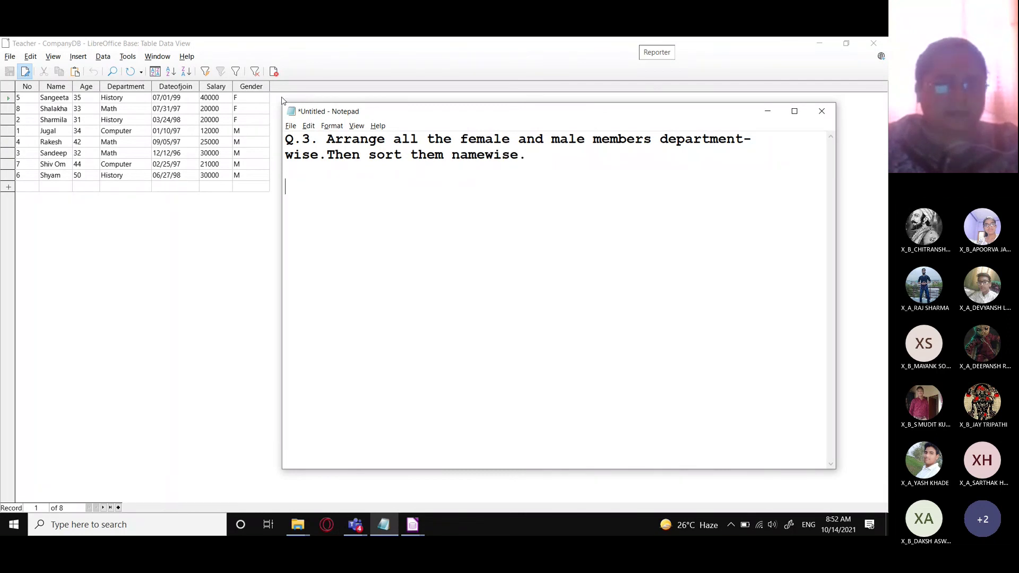
pyautogui.write('Gender')
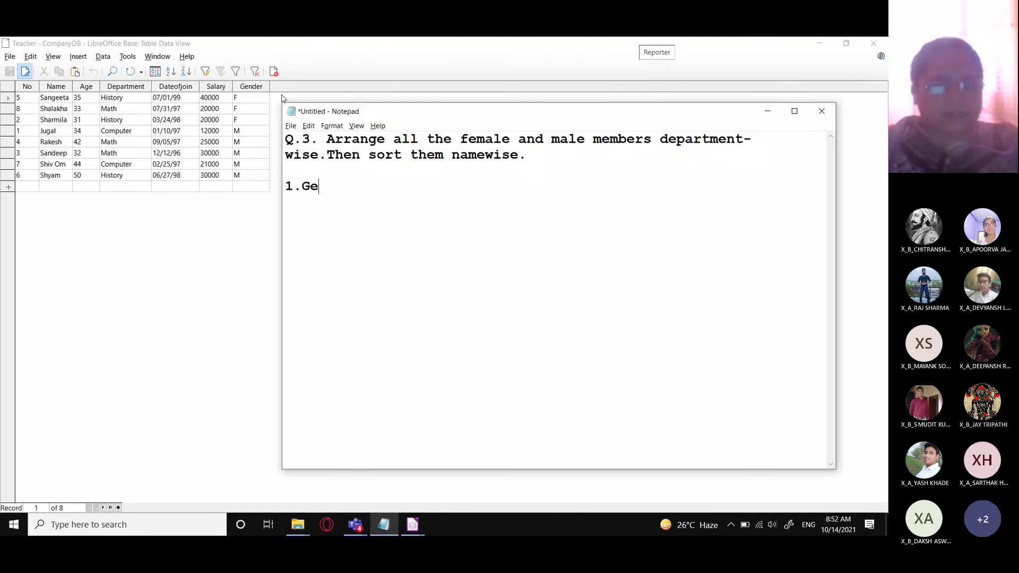
pyautogui.press('Return')
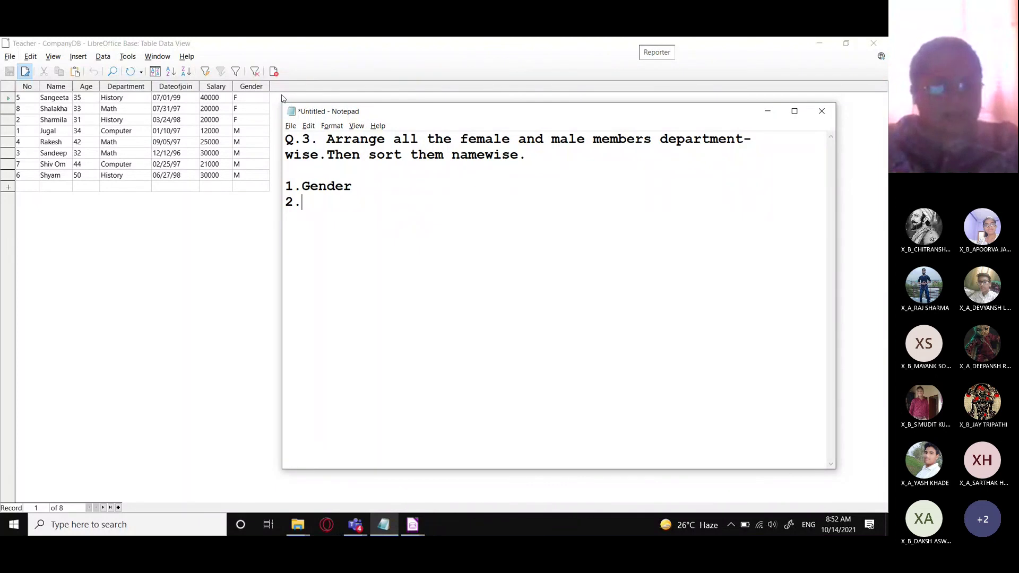
pyautogui.write('Department')
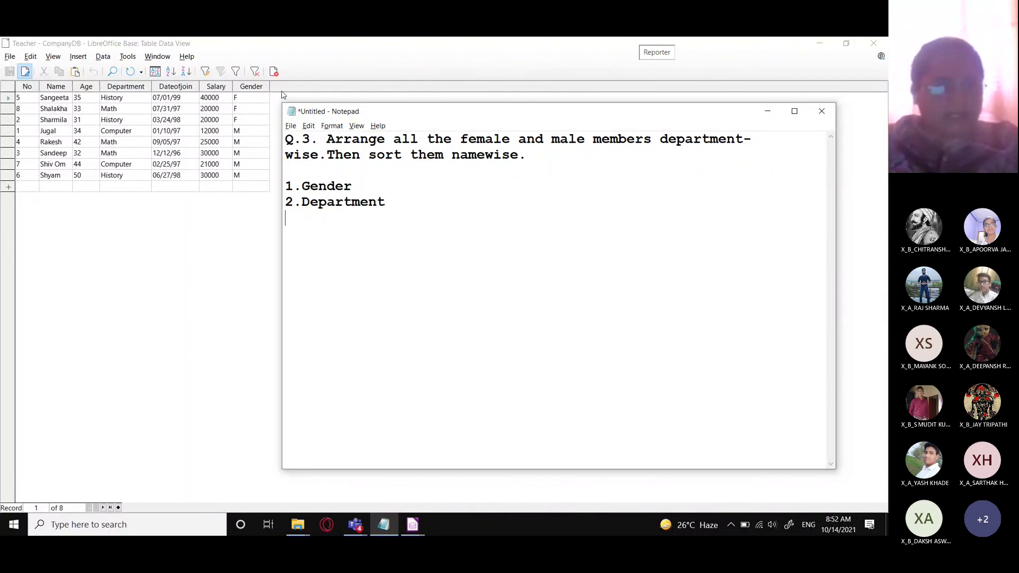
pyautogui.write(' 3.Name')
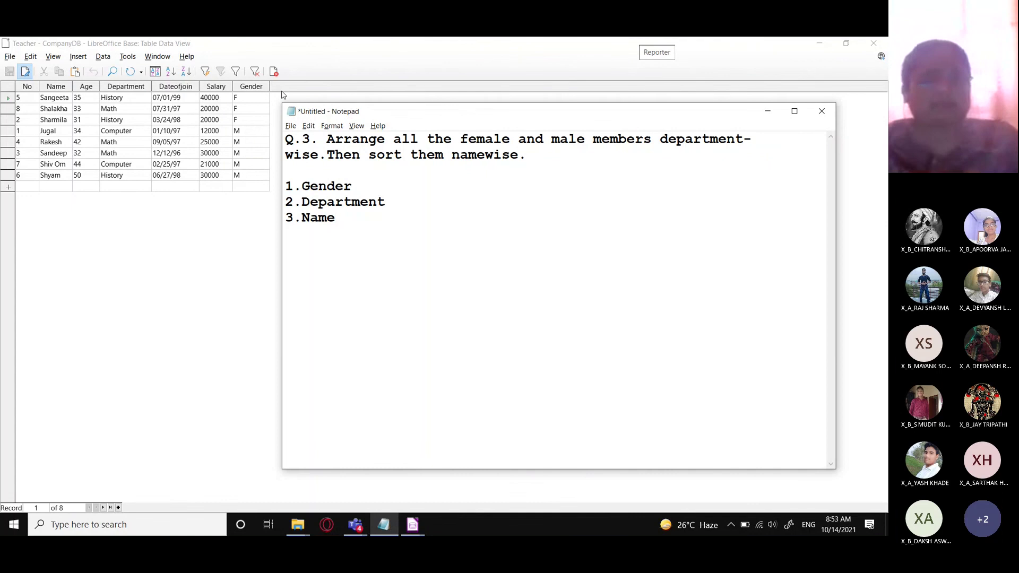
# - In Sort Order, set Gender as the first sort key in descending order
pyautogui.click(282, 94)
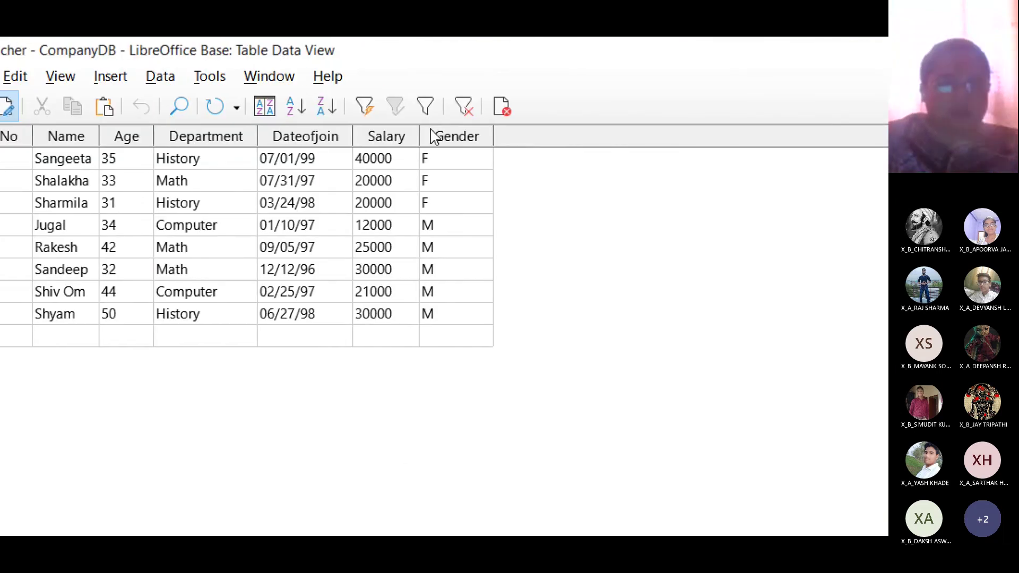
pyautogui.click(313, 107)
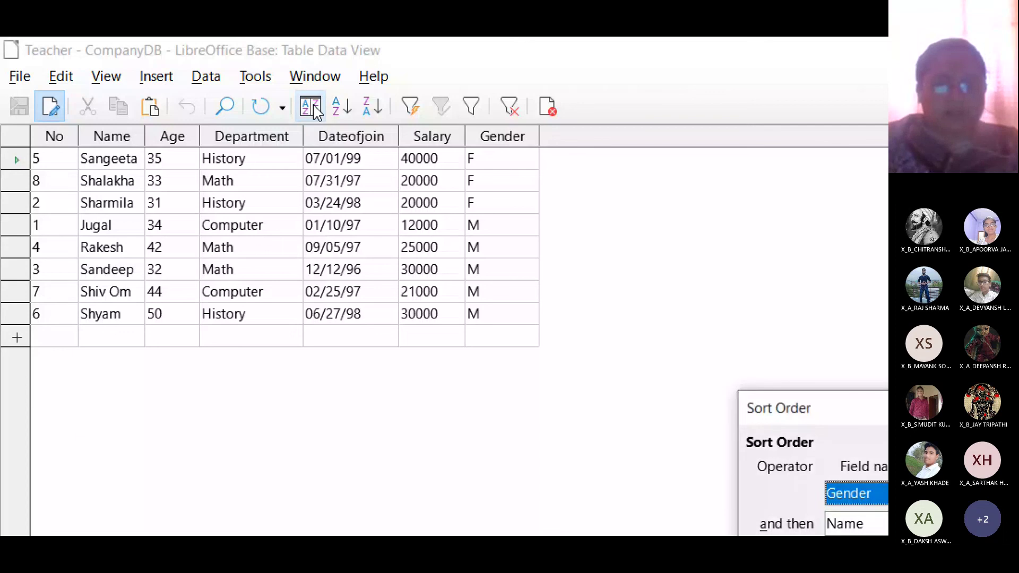
pyautogui.moveTo(891, 417); pyautogui.dragTo(578, 352)
pyautogui.moveTo(301, 264); pyautogui.dragTo(265, 258)
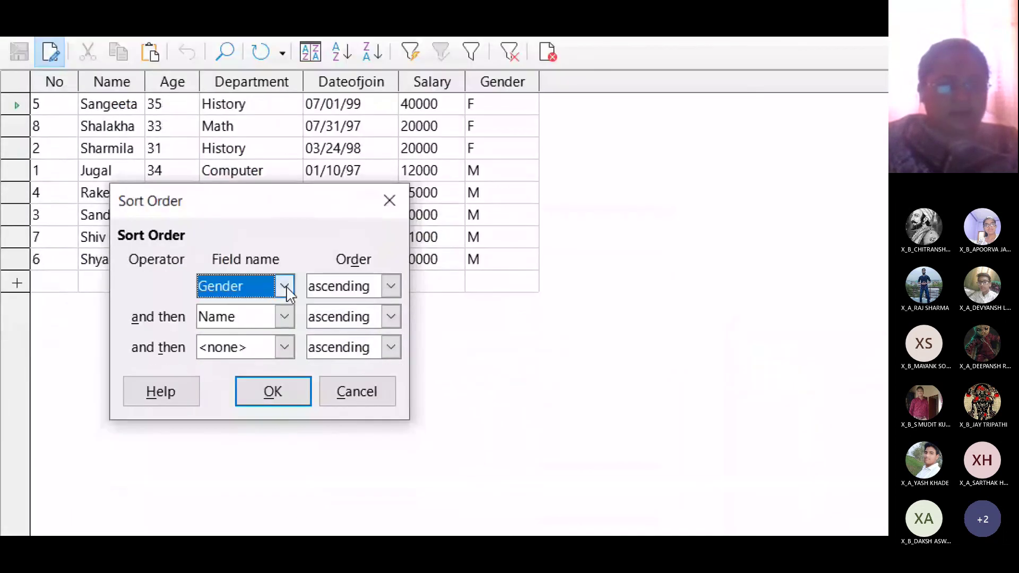
pyautogui.click(285, 289)
pyautogui.click(250, 445)
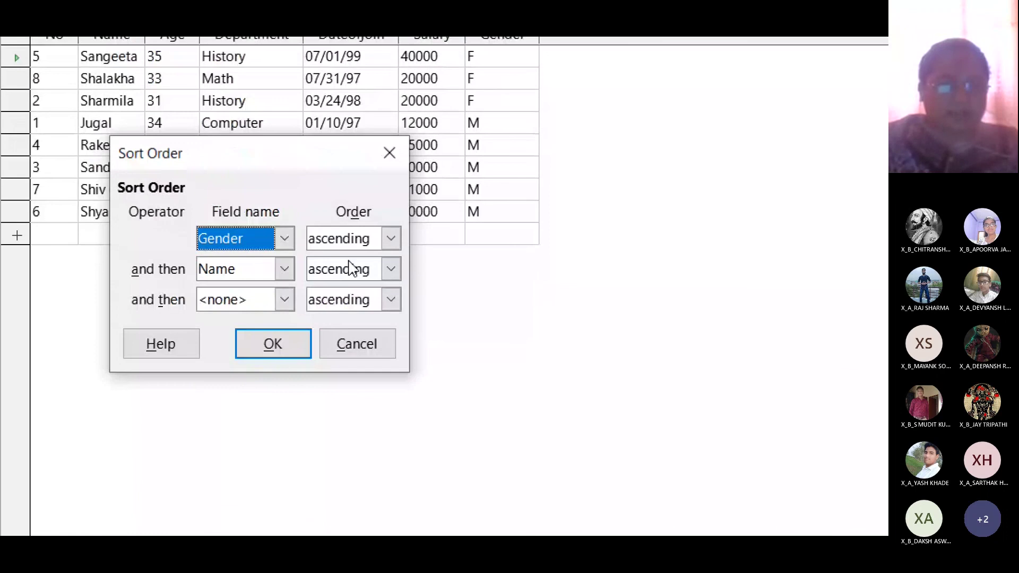
pyautogui.click(391, 291)
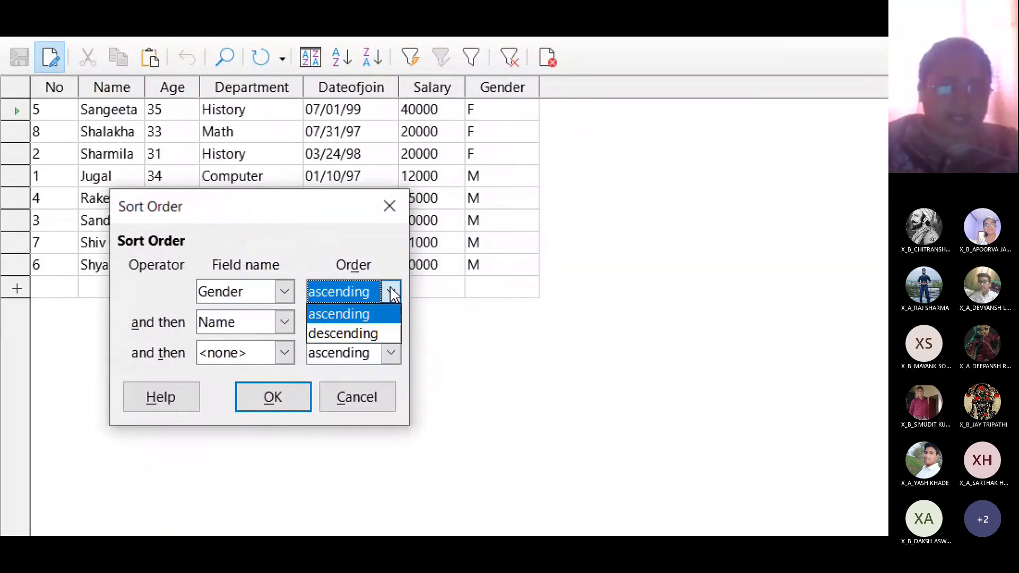
pyautogui.click(371, 332)
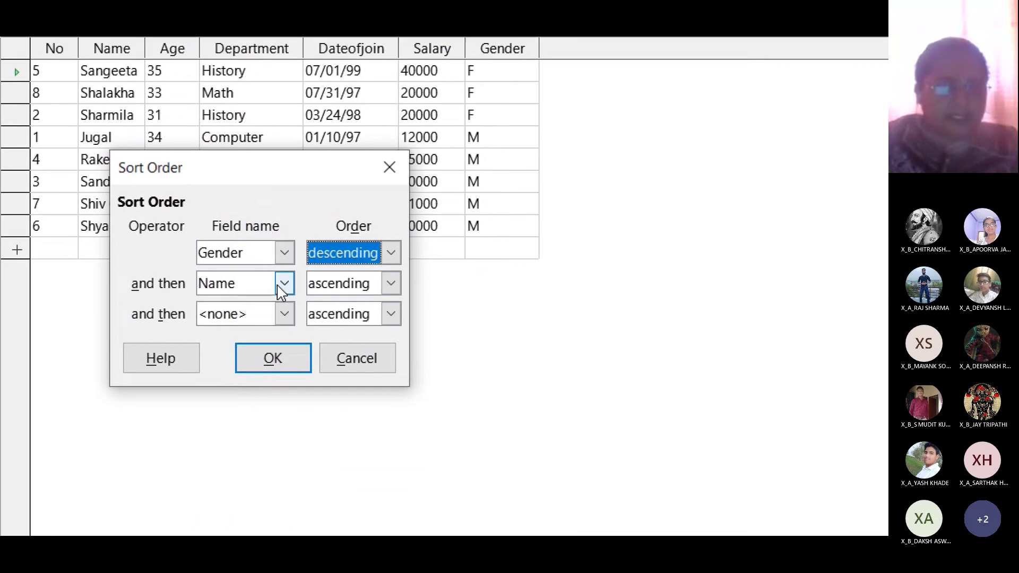
# - Add Department and Name as the next sort keys, apply, and inspect the Shyam and Rakesh records
pyautogui.click(284, 280)
pyautogui.click(255, 294)
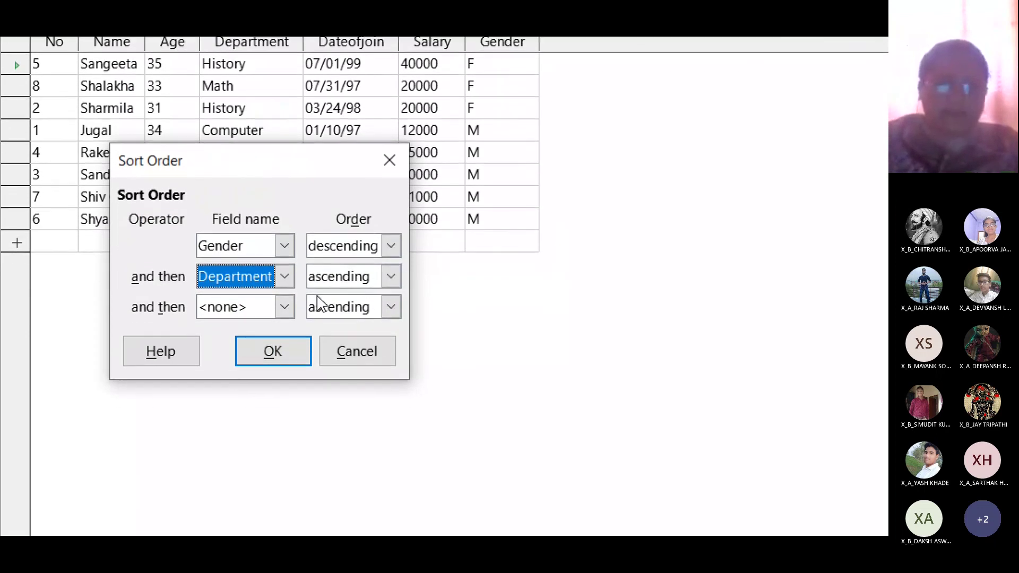
pyautogui.click(283, 315)
pyautogui.click(250, 295)
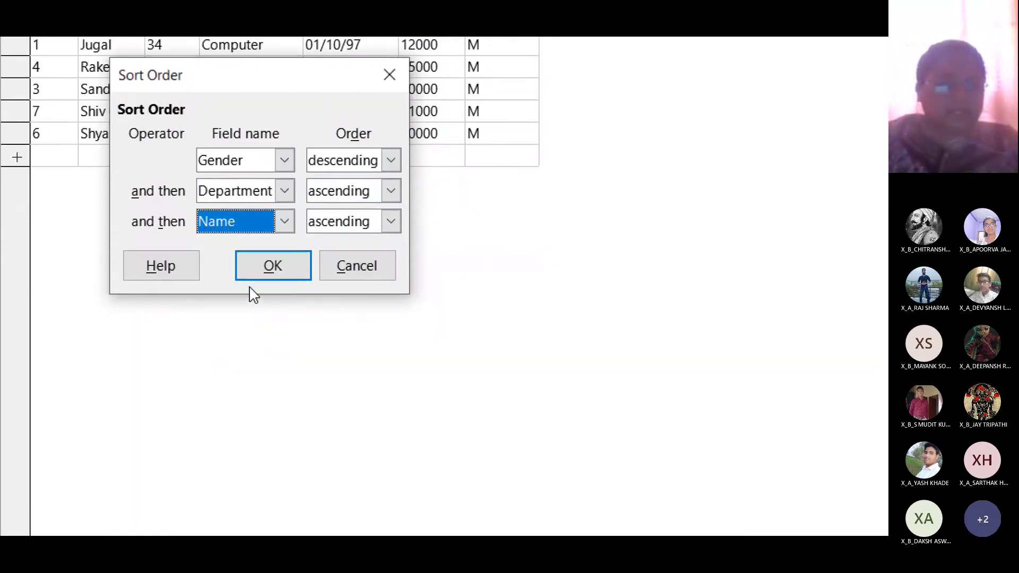
pyautogui.click(262, 267)
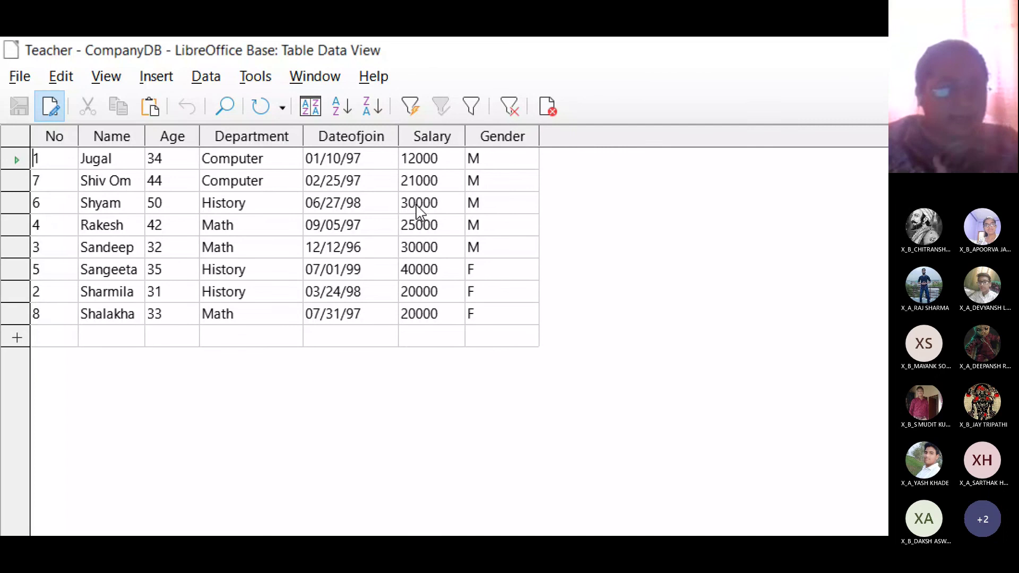
pyautogui.click(14, 207)
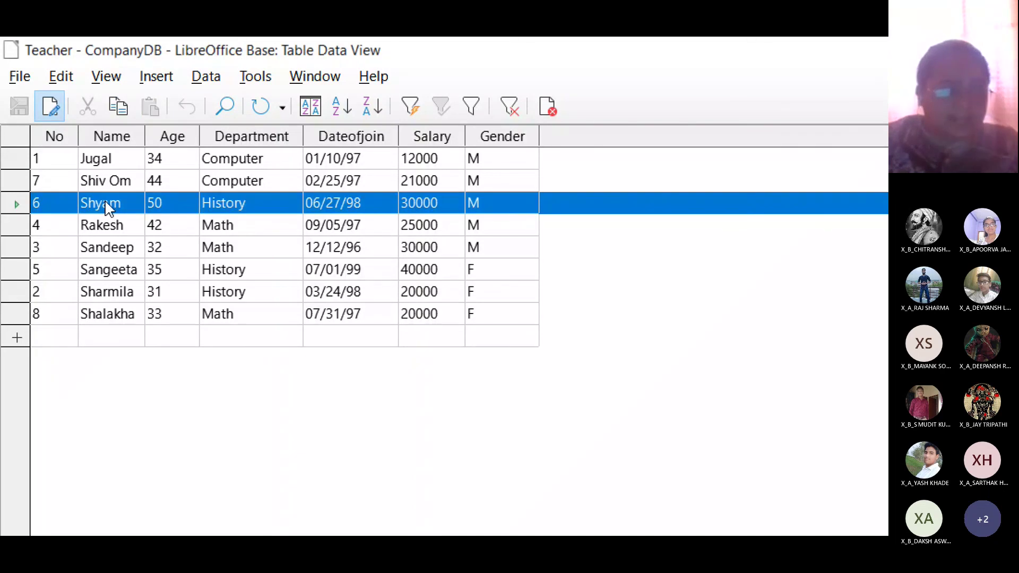
pyautogui.click(225, 227)
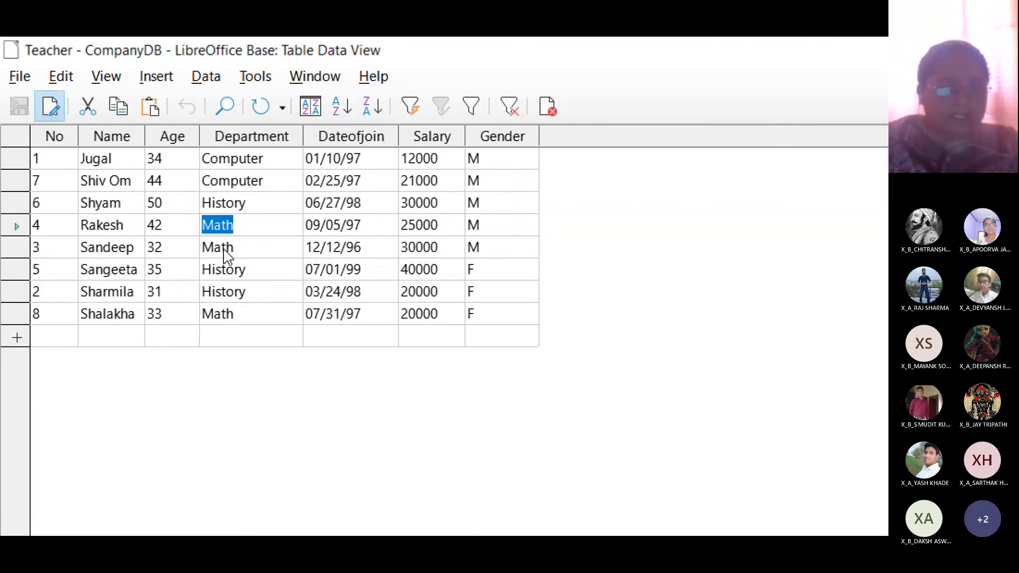